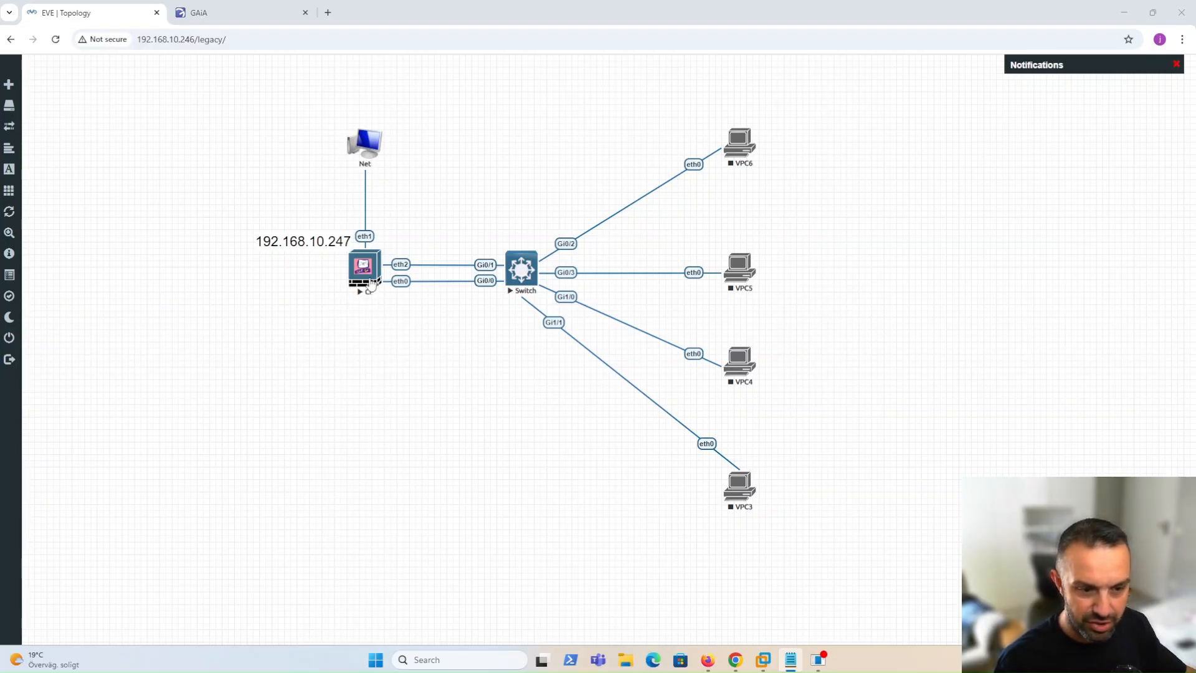
Log in to the Gaia portal as admin with the account password.
left_click(208, 7)
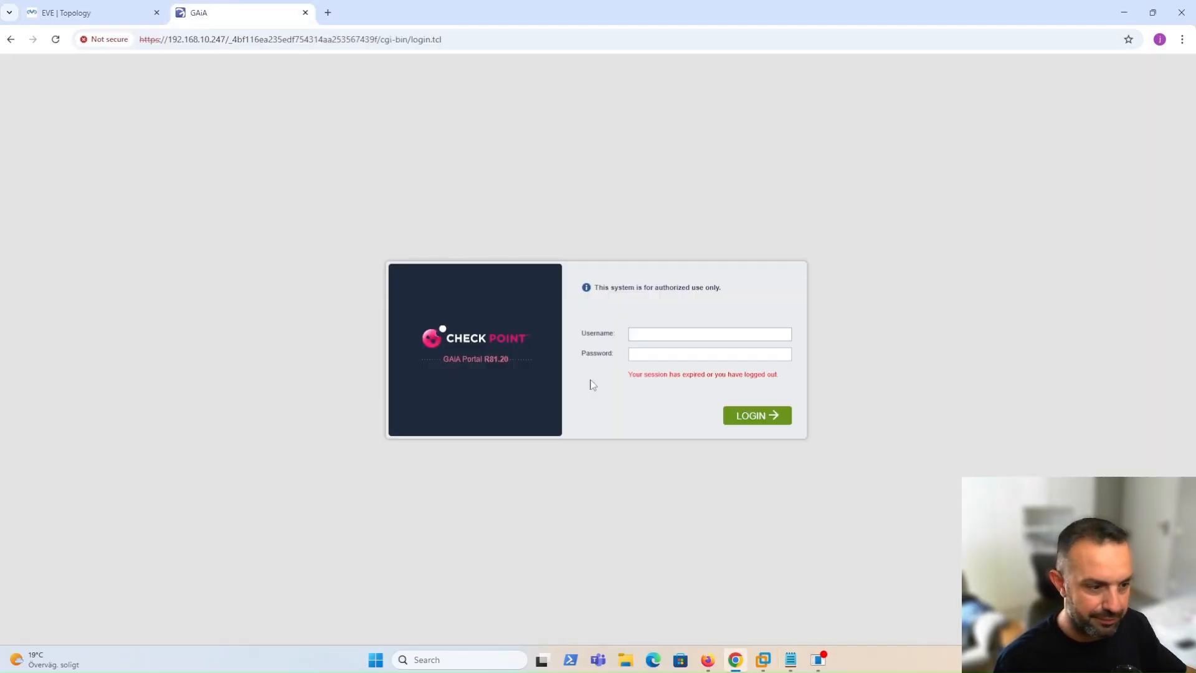
left_click(648, 334)
type("admin")
key("Tab")
type("••••••••")
key("Return")
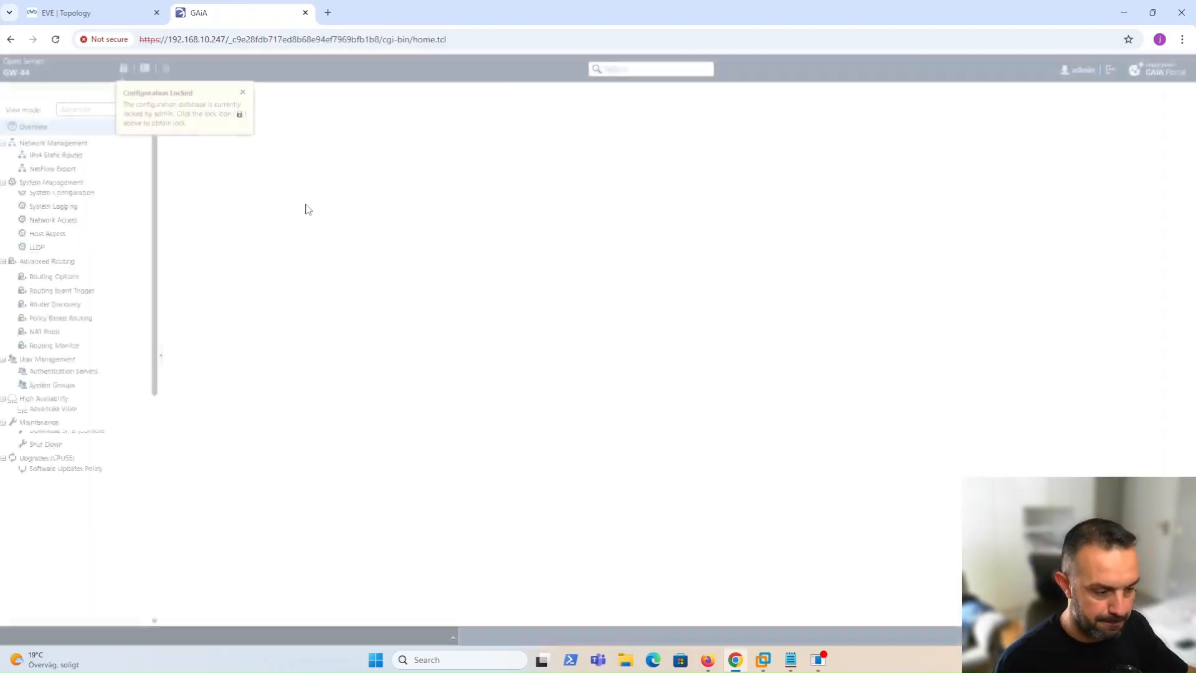
Take over the configuration lock and bring up the Network Interfaces add options.
left_click(123, 69)
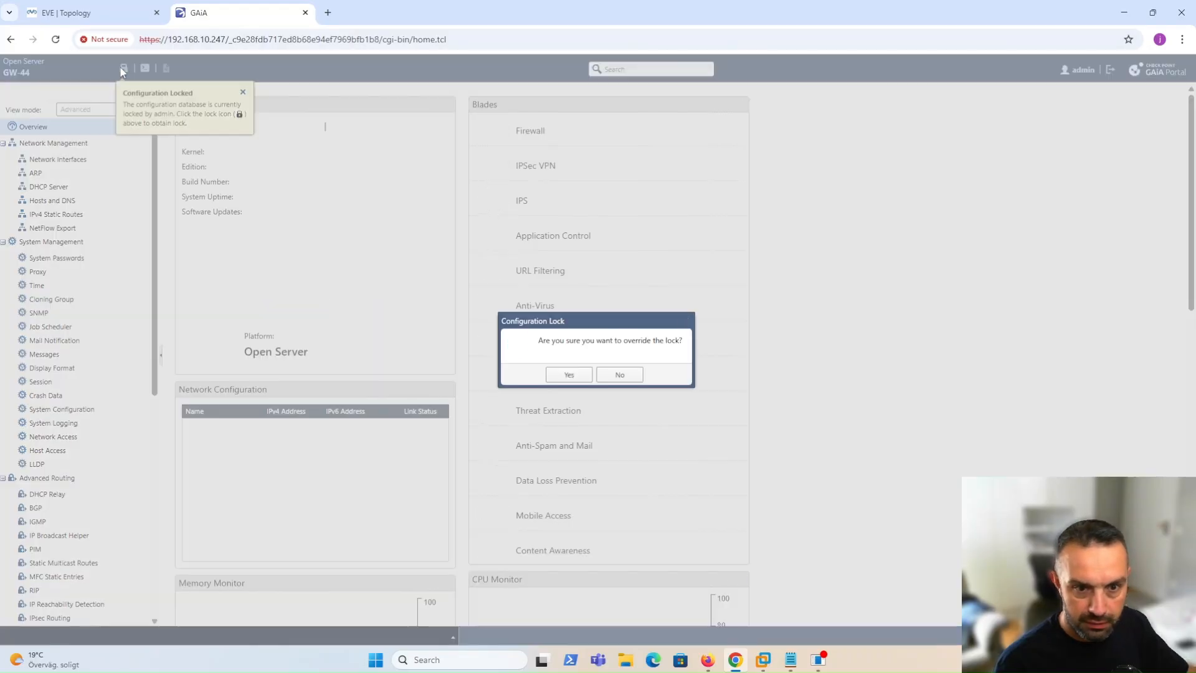
left_click(569, 378)
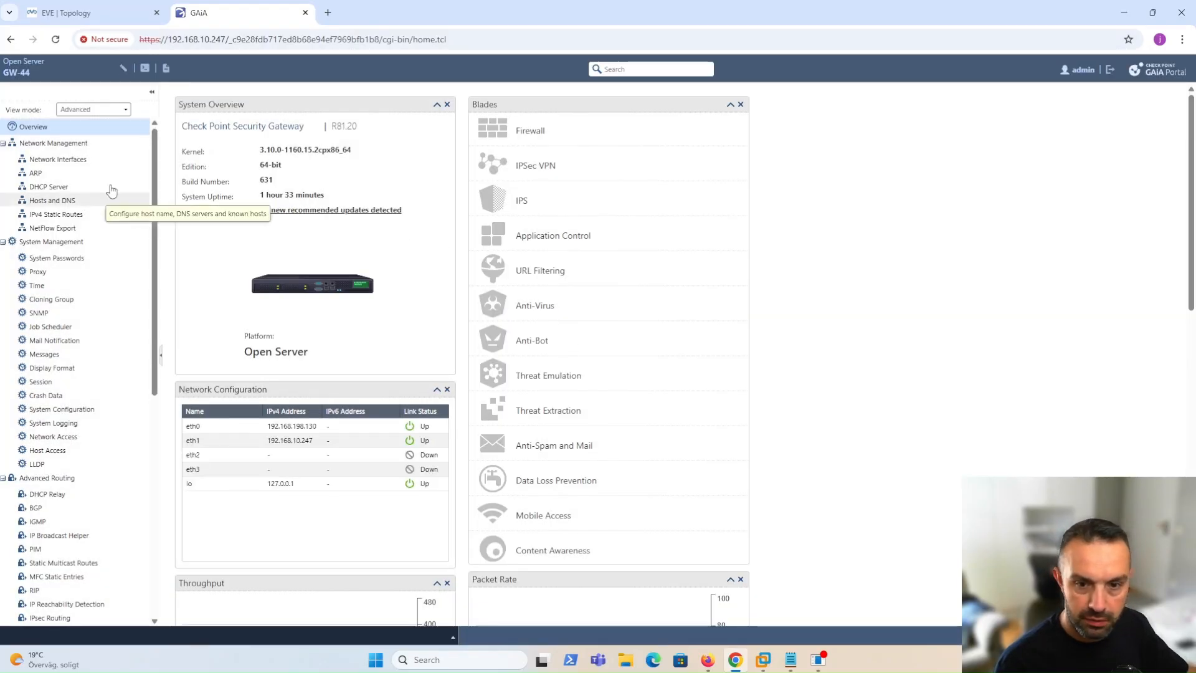
left_click(76, 162)
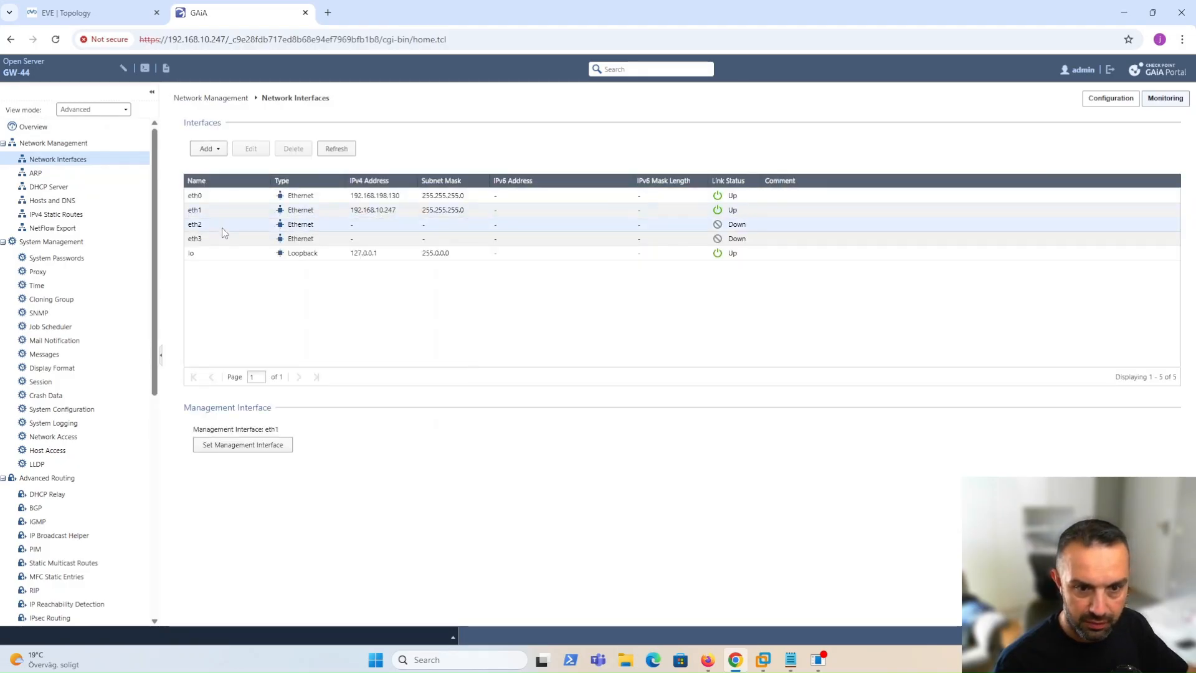
left_click(210, 149)
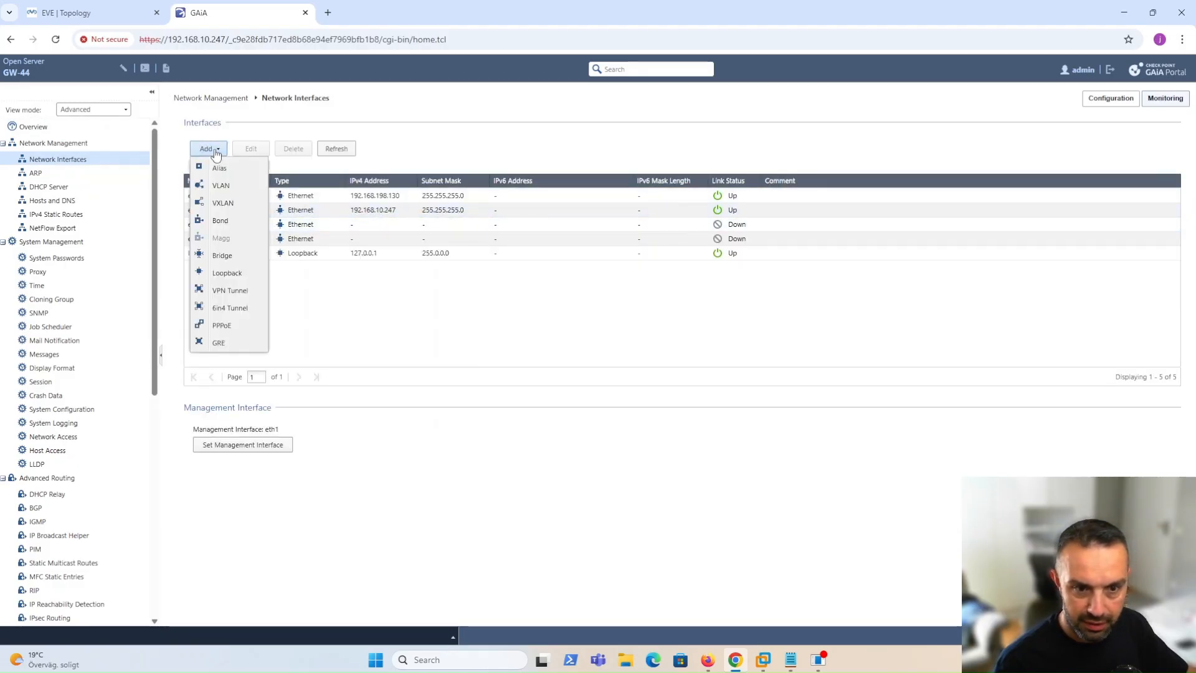
Start a new bond with comment Bond_DHCP and bond group 0.
left_click(220, 221)
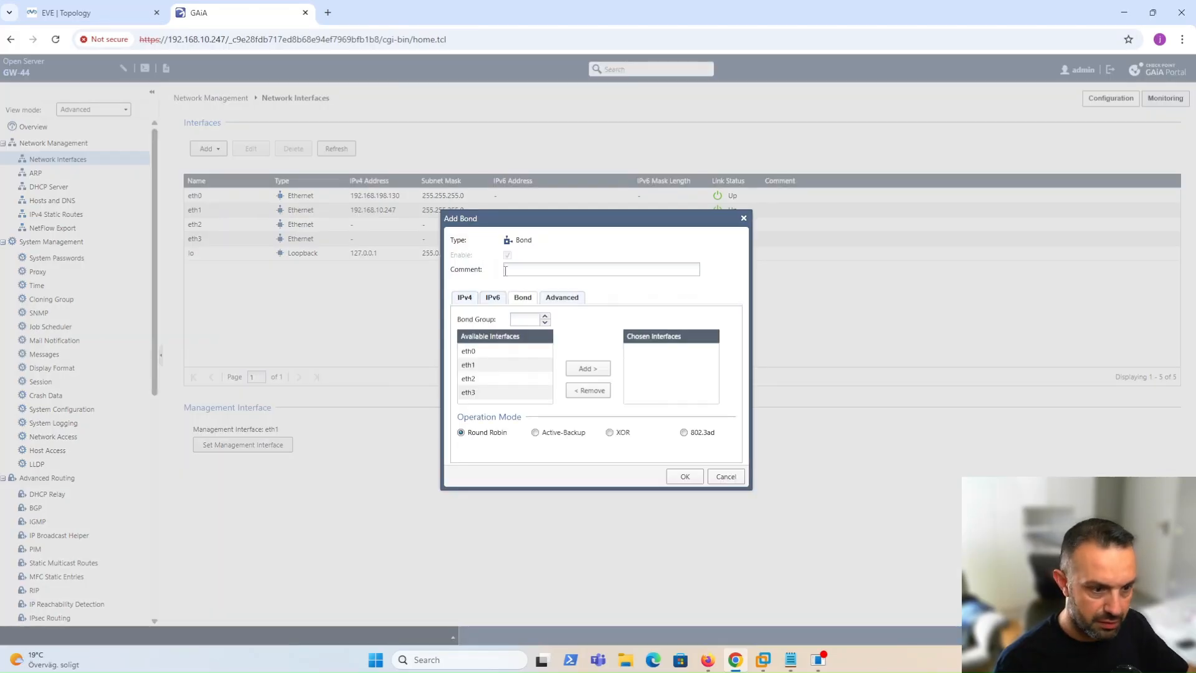
type("Bond")
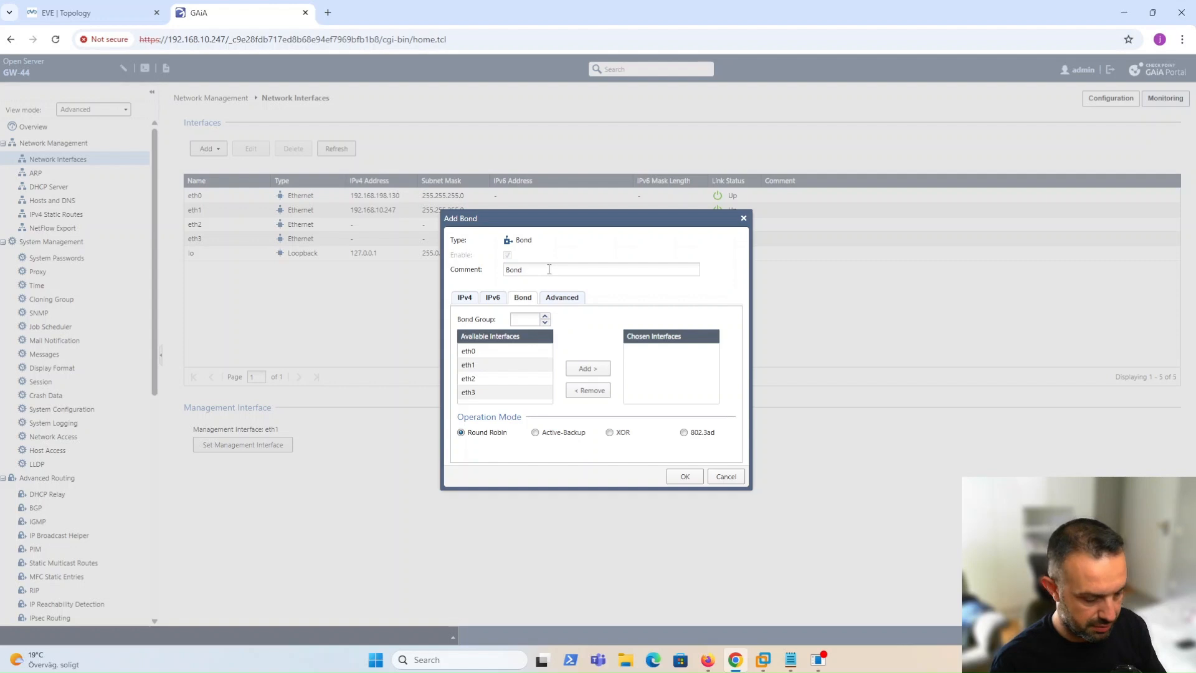
type(" DHCP")
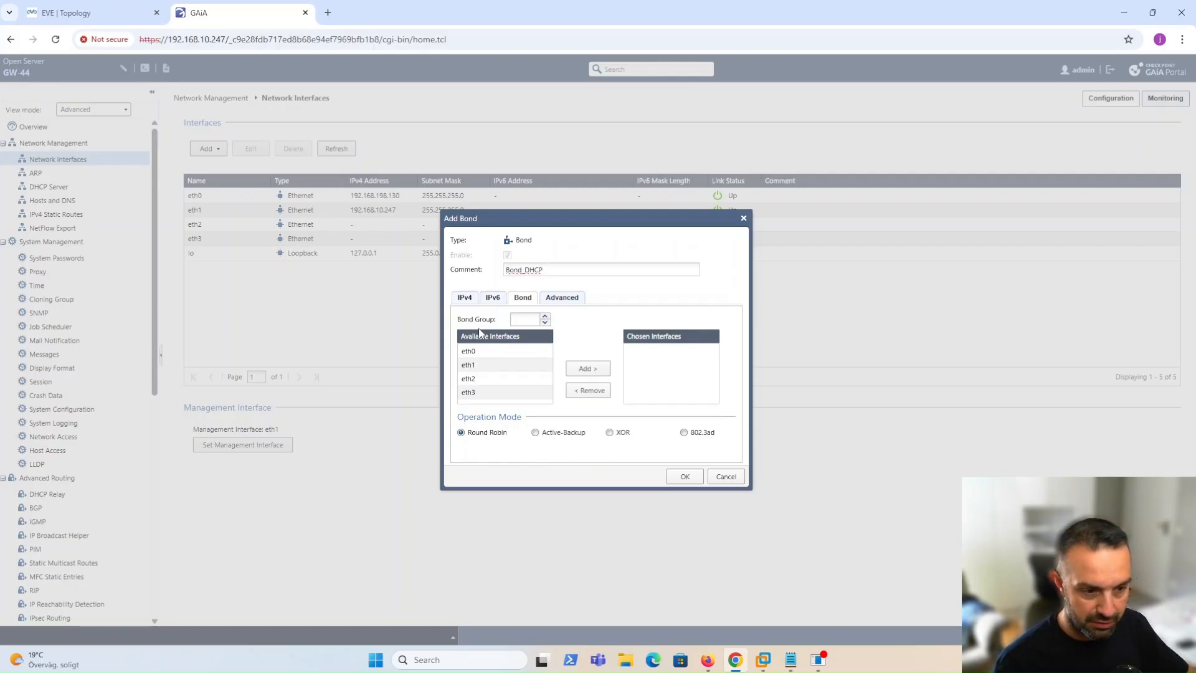
left_click(527, 319)
type("0")
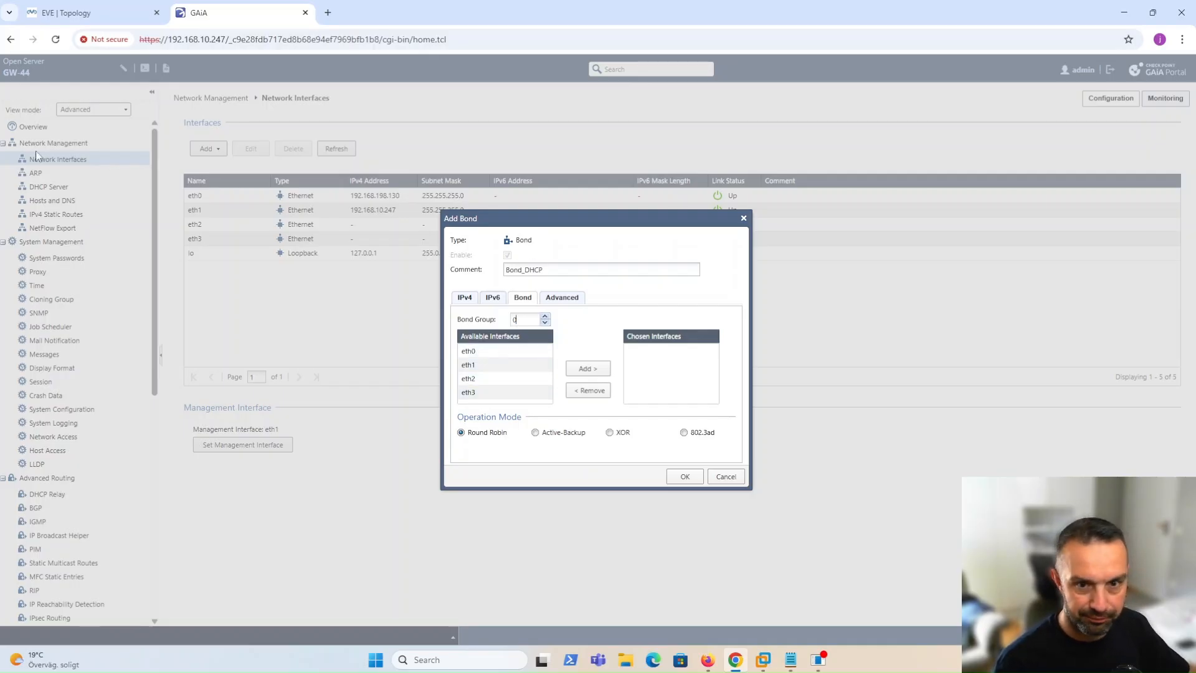
left_click(96, 17)
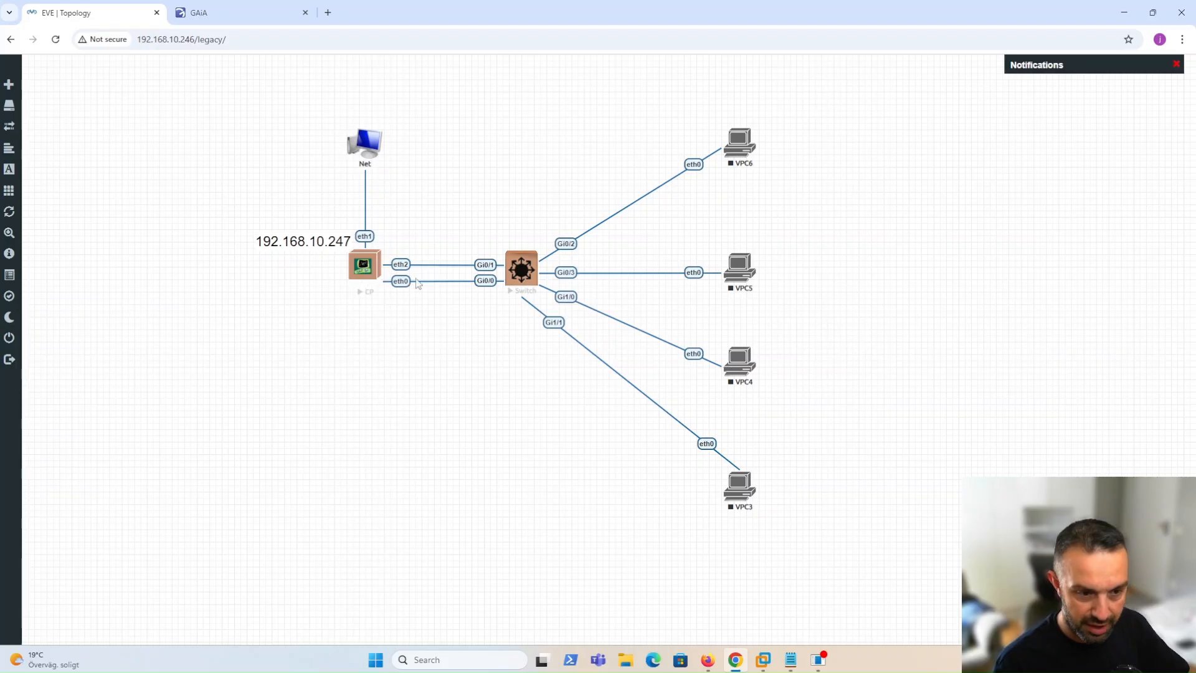
left_click(193, 9)
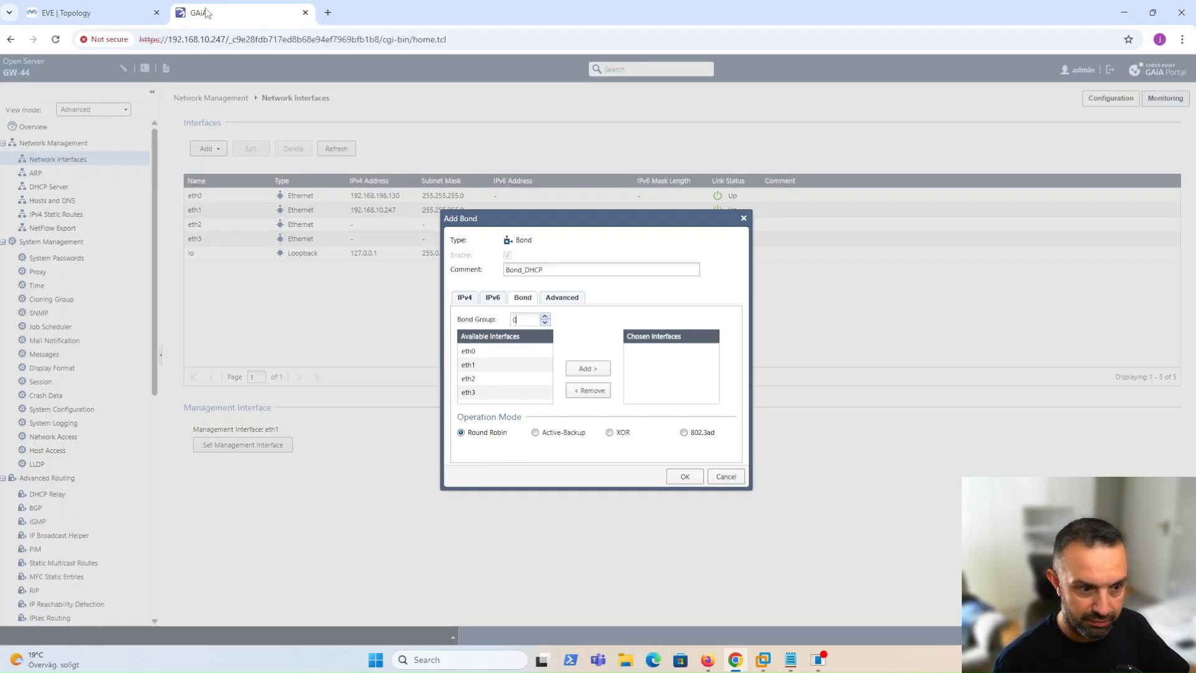
Add eth0 and eth2 as bond members, try saving, and dismiss the eth0 address error.
left_click(474, 351)
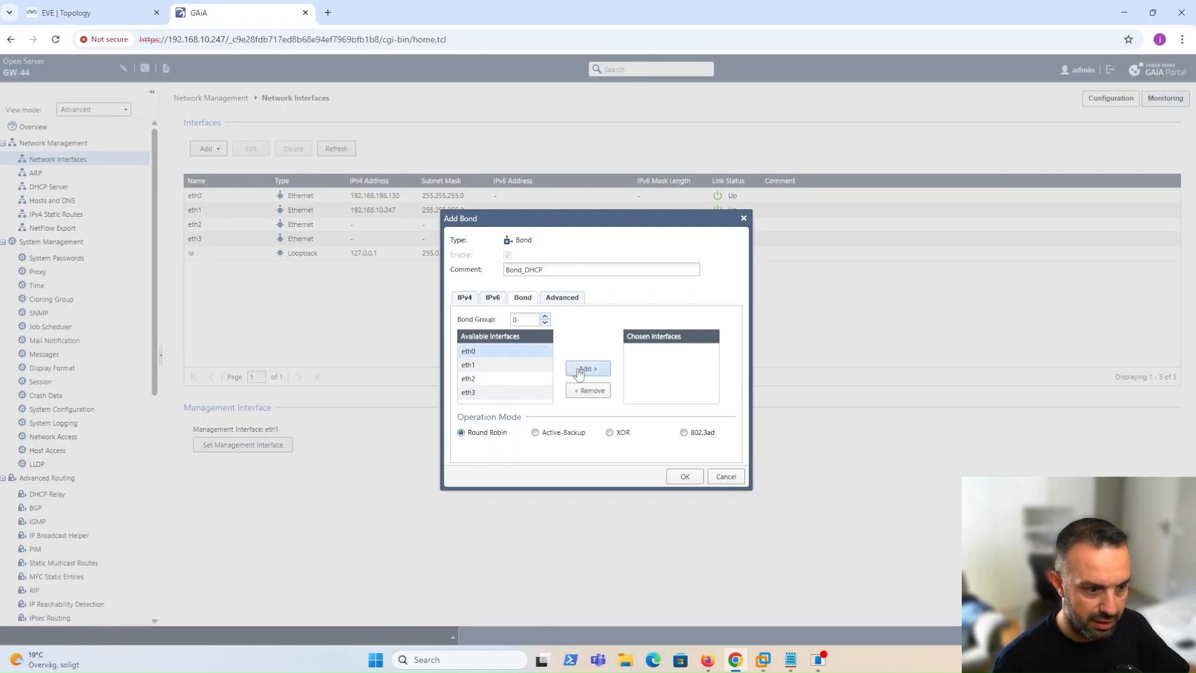
left_click(583, 369)
left_click_drag(479, 366, 480, 398)
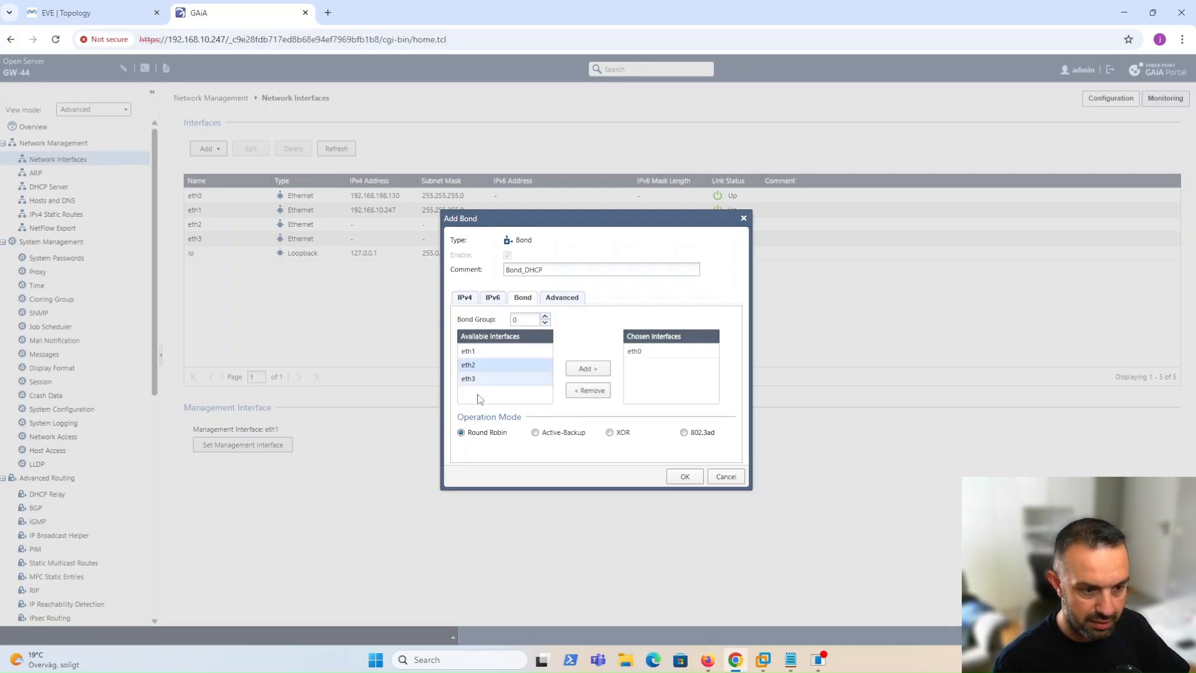
left_click(586, 369)
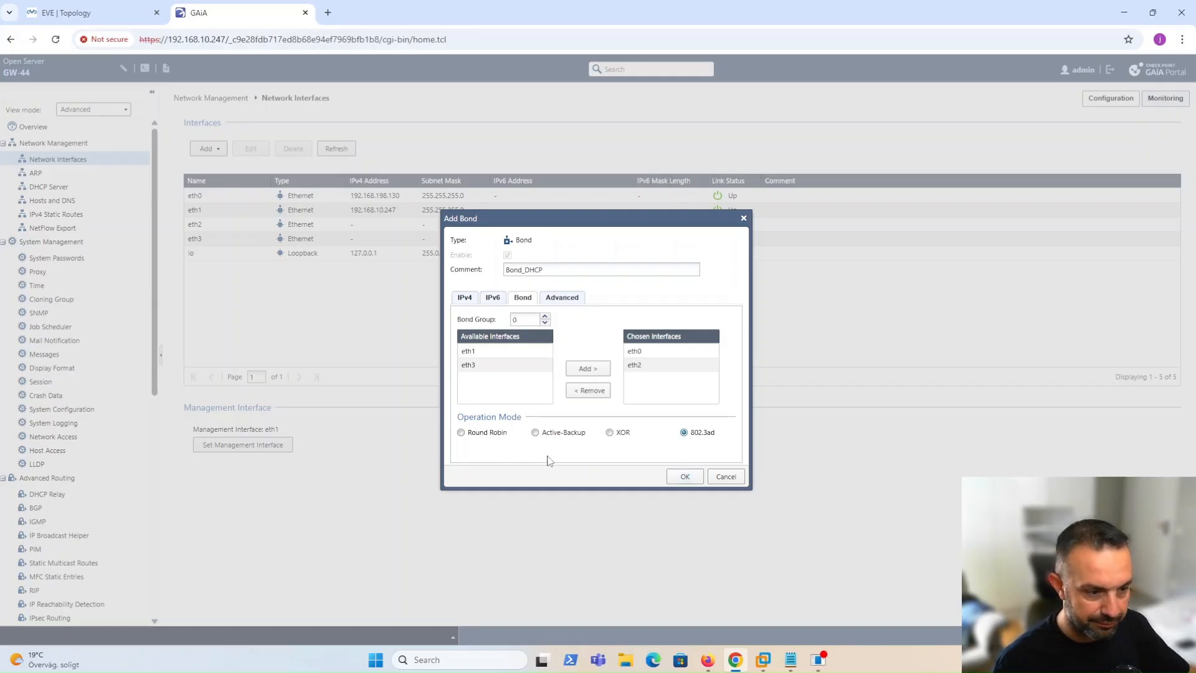
left_click(566, 299)
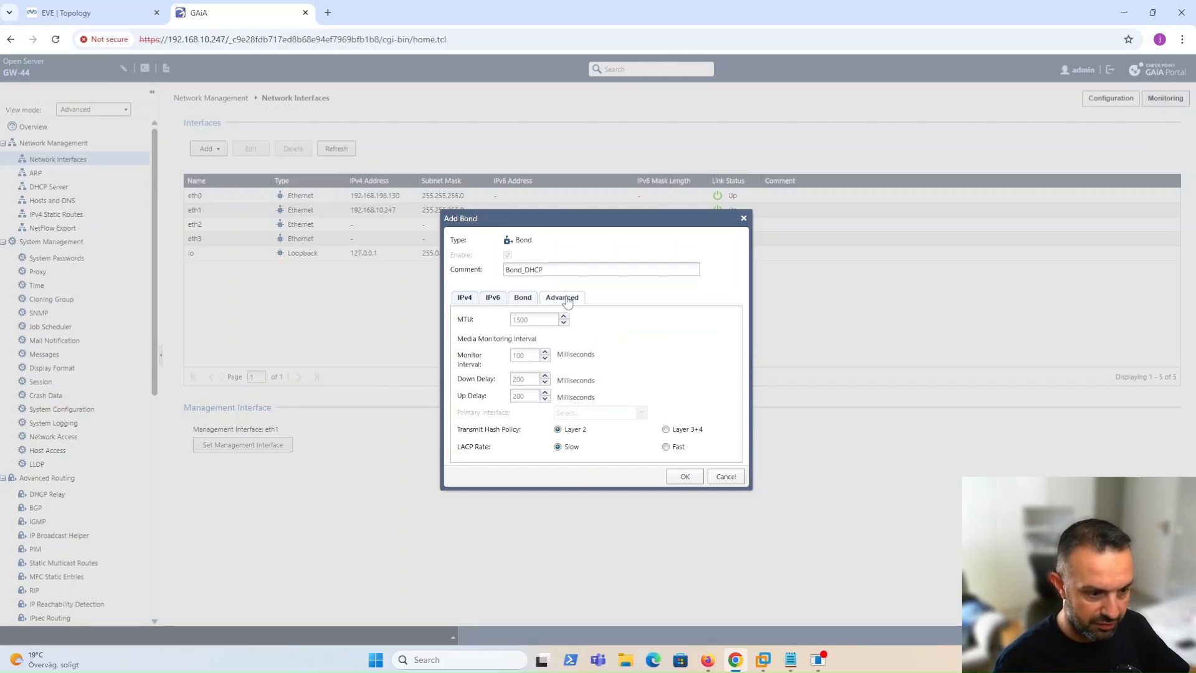
left_click(466, 299)
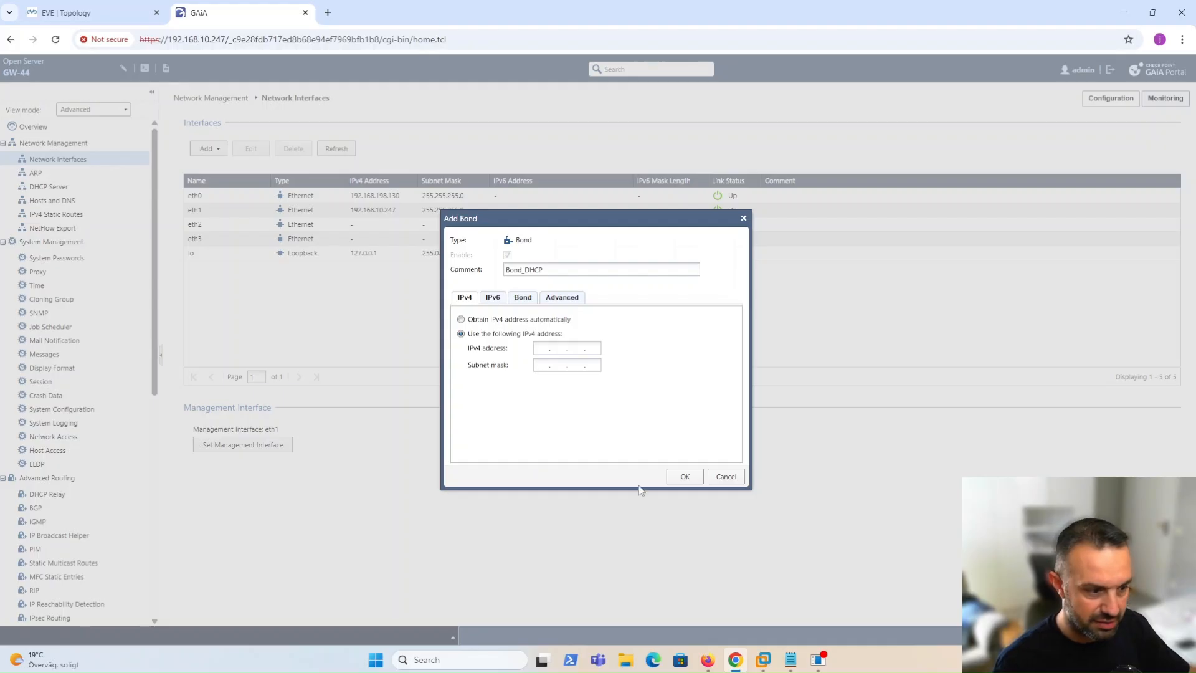
left_click(680, 478)
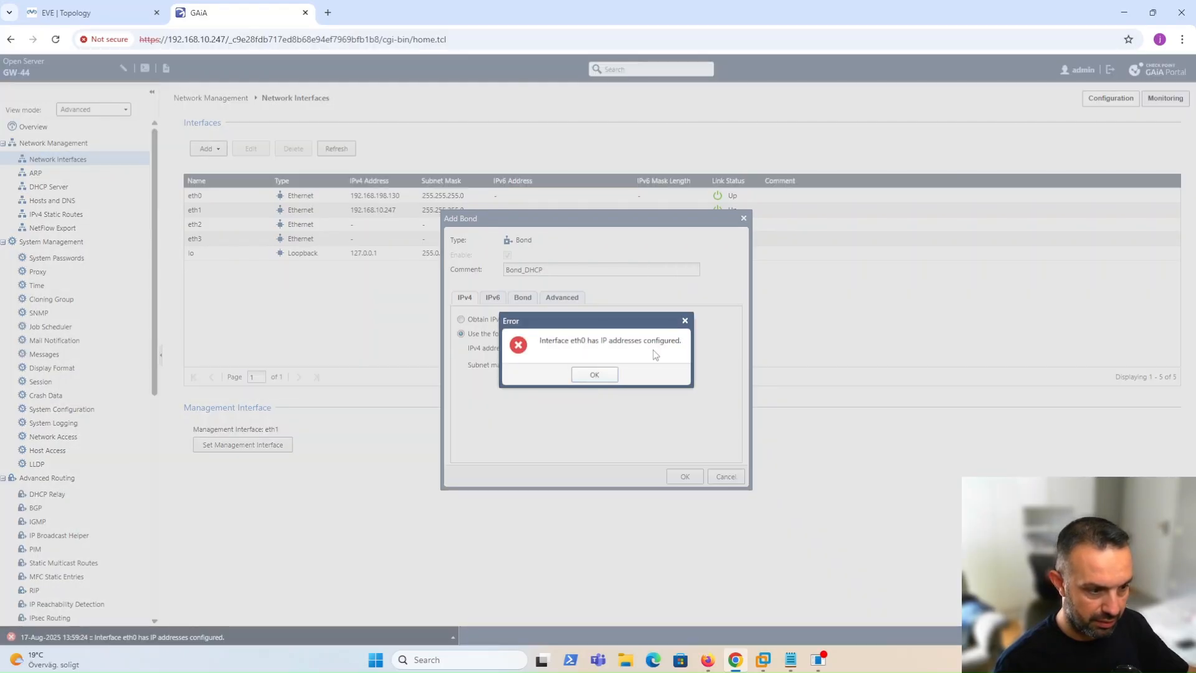
left_click(593, 375)
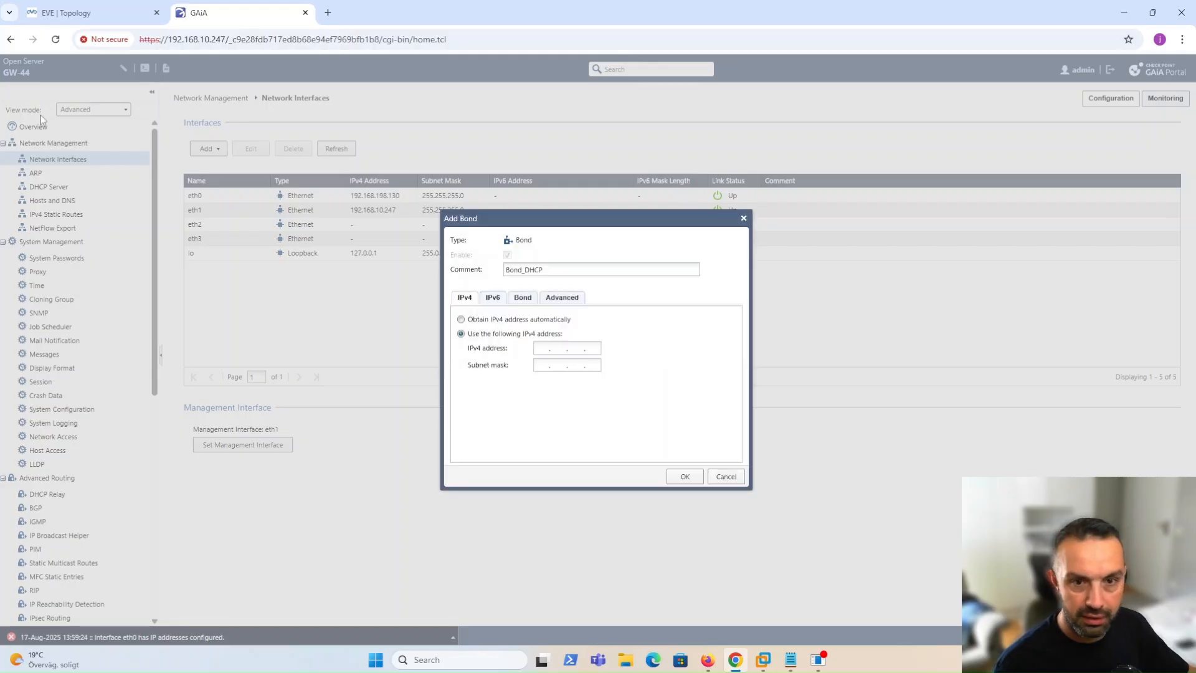
Open the CP gateway's console from EVE-NG and log in as admin.
left_click(107, 7)
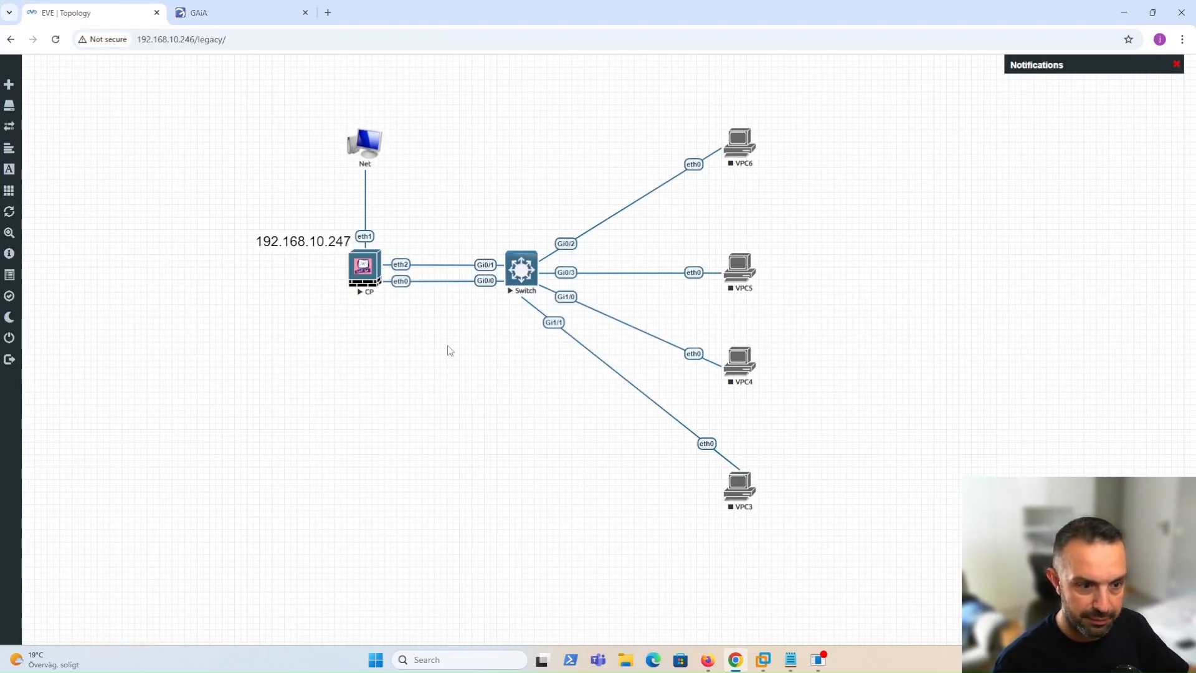
left_click_drag(369, 273, 368, 273)
left_click(369, 276)
left_click(607, 129)
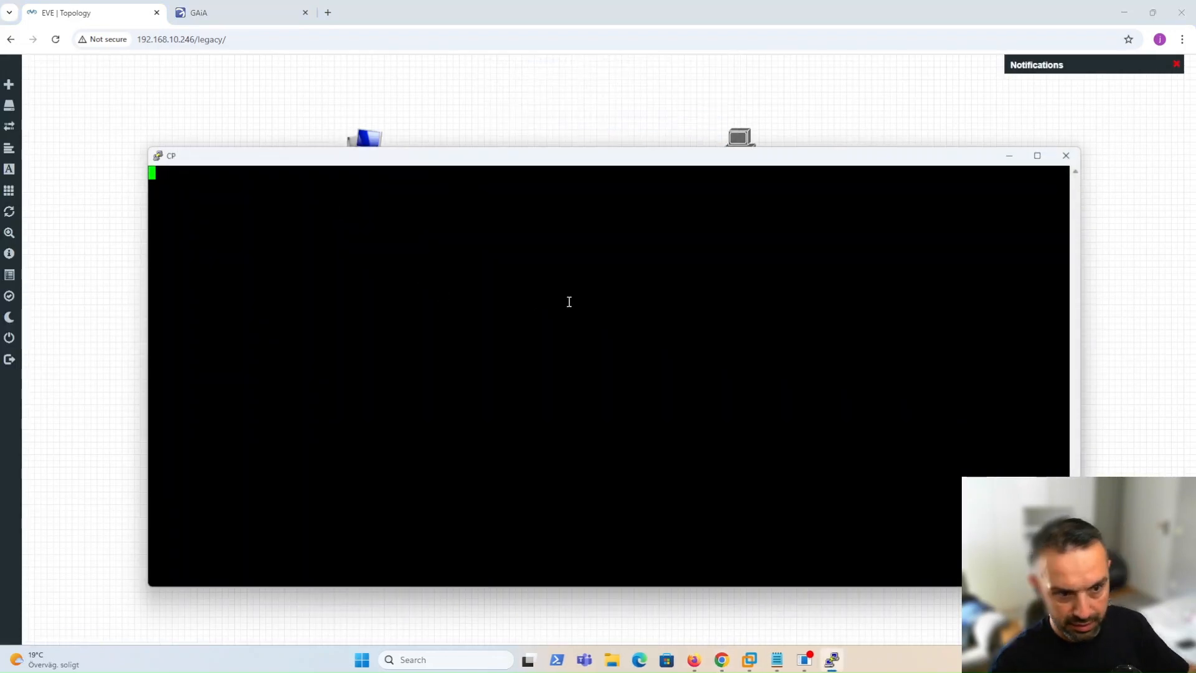
key("Return")
type("admin")
key("Return")
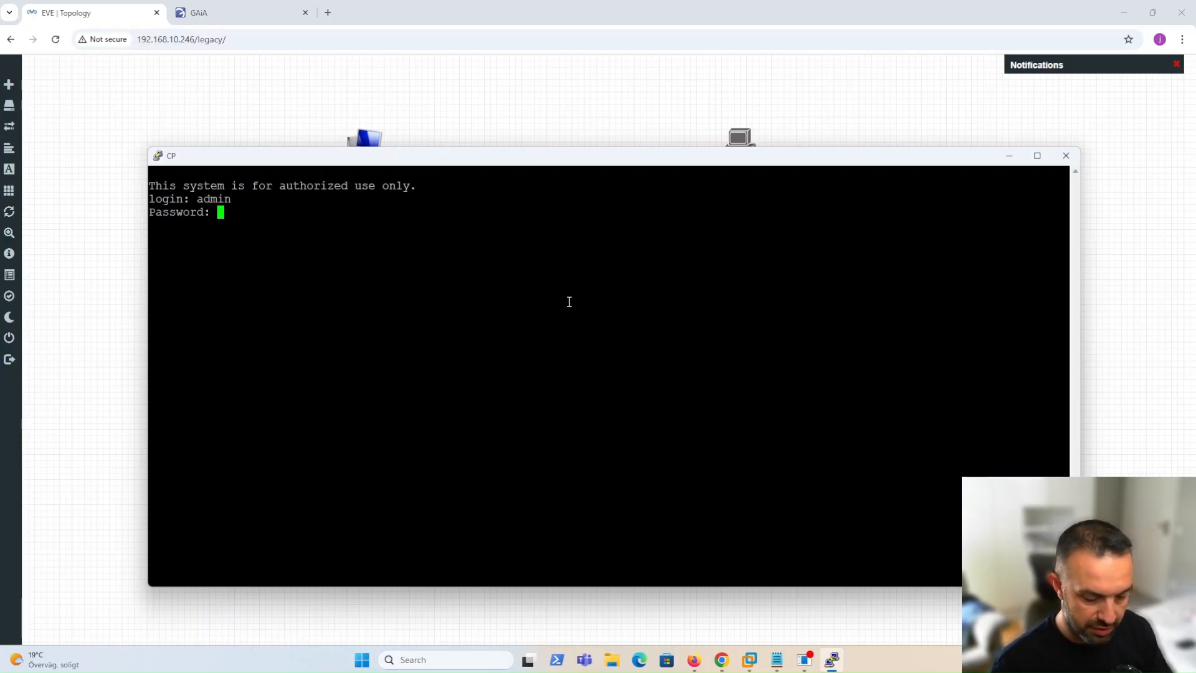
key("Return")
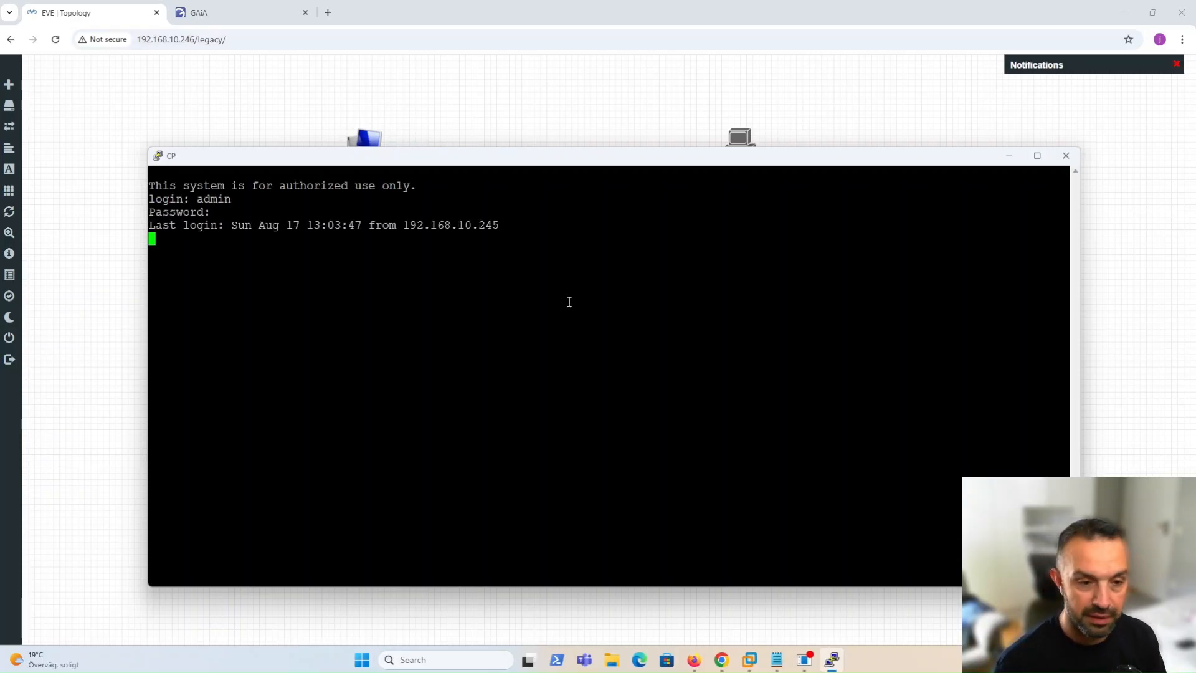
Run 'lock database override', then 'delete interface eth0 ipv4-address'.
type("lock")
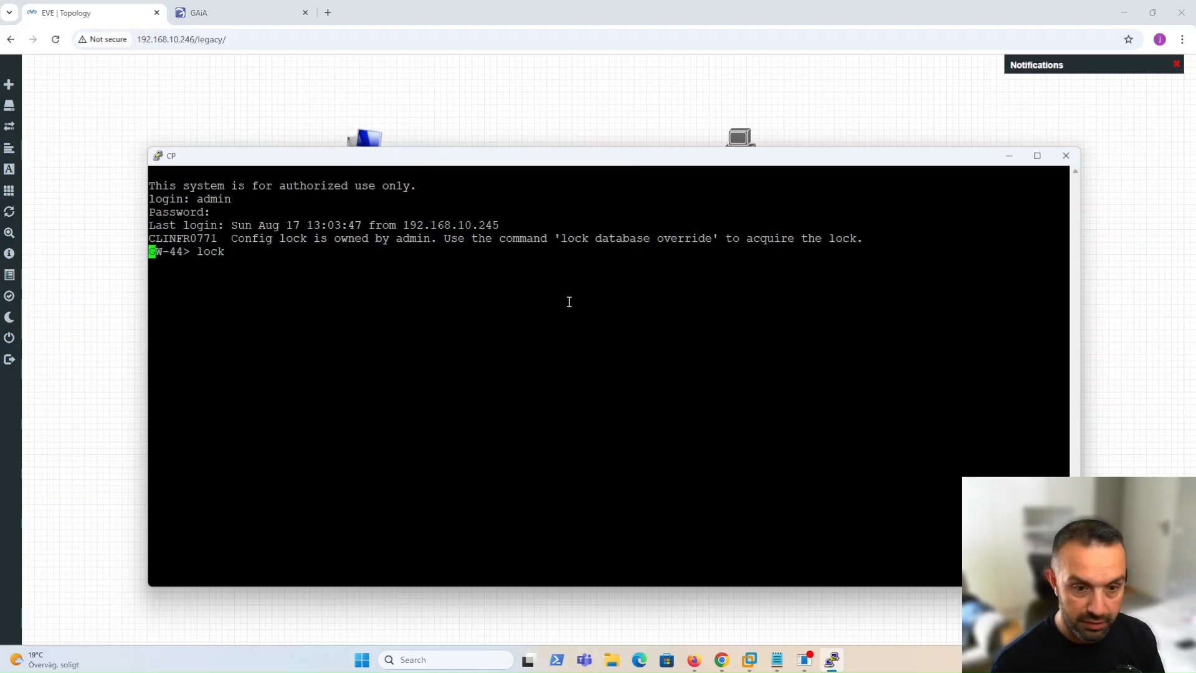
type(" database override")
key("Return")
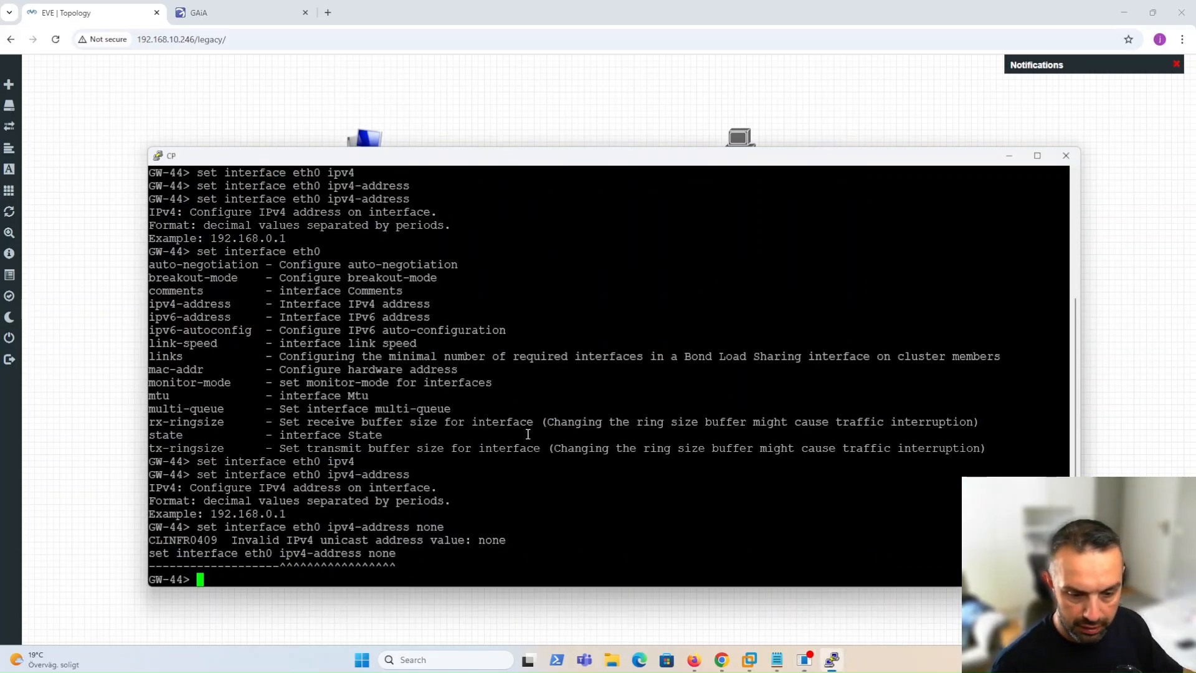
type("delet")
key("Tab")
type("inter")
key("Tab")
type("eth0 ipv4")
key("Tab")
key("Return")
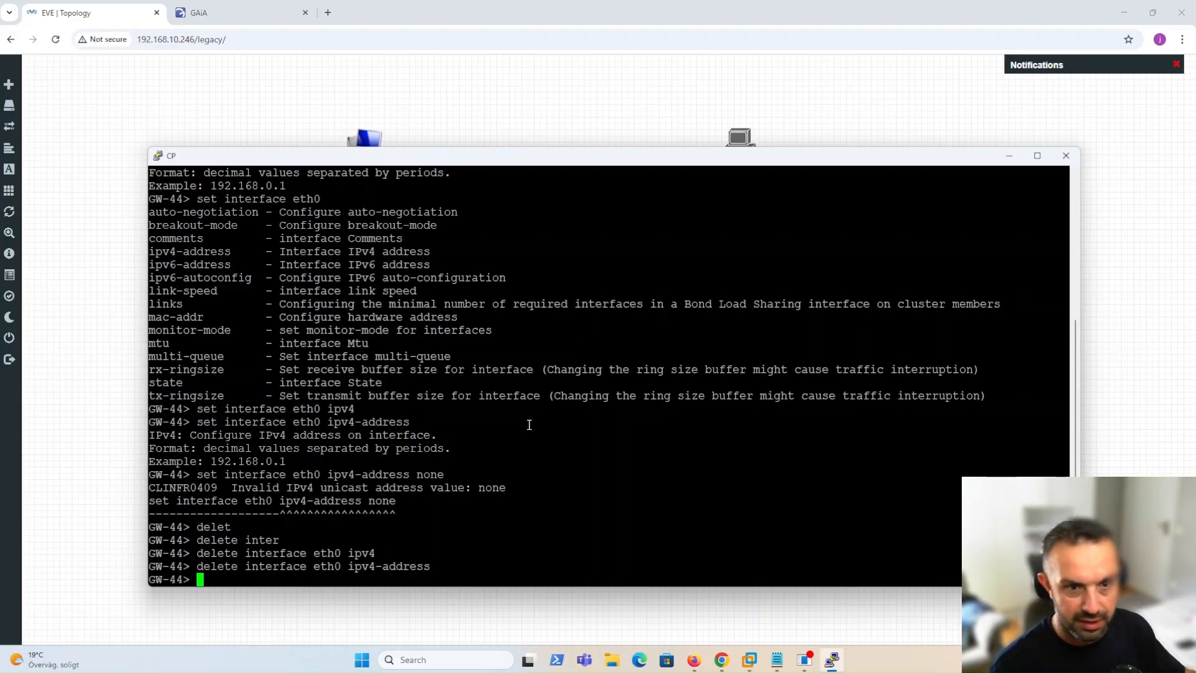
Save the Bond_DHCP bond as bond0 in Gaia, then return to the EVE topology.
left_click(228, 9)
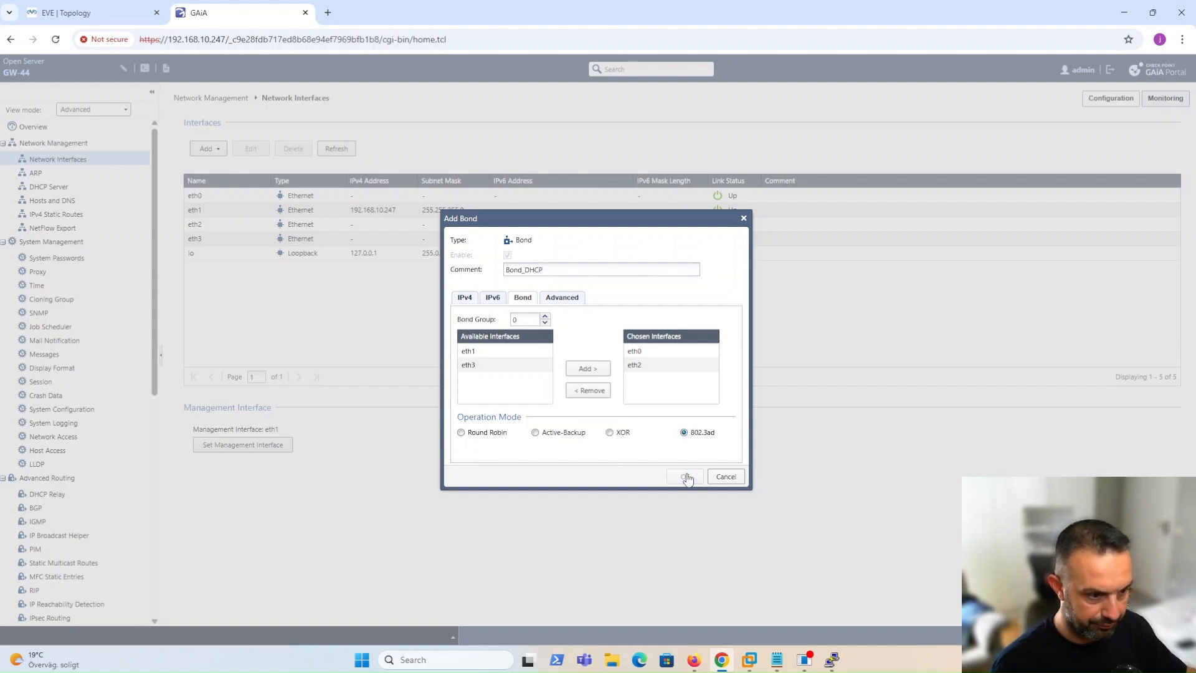
left_click(687, 477)
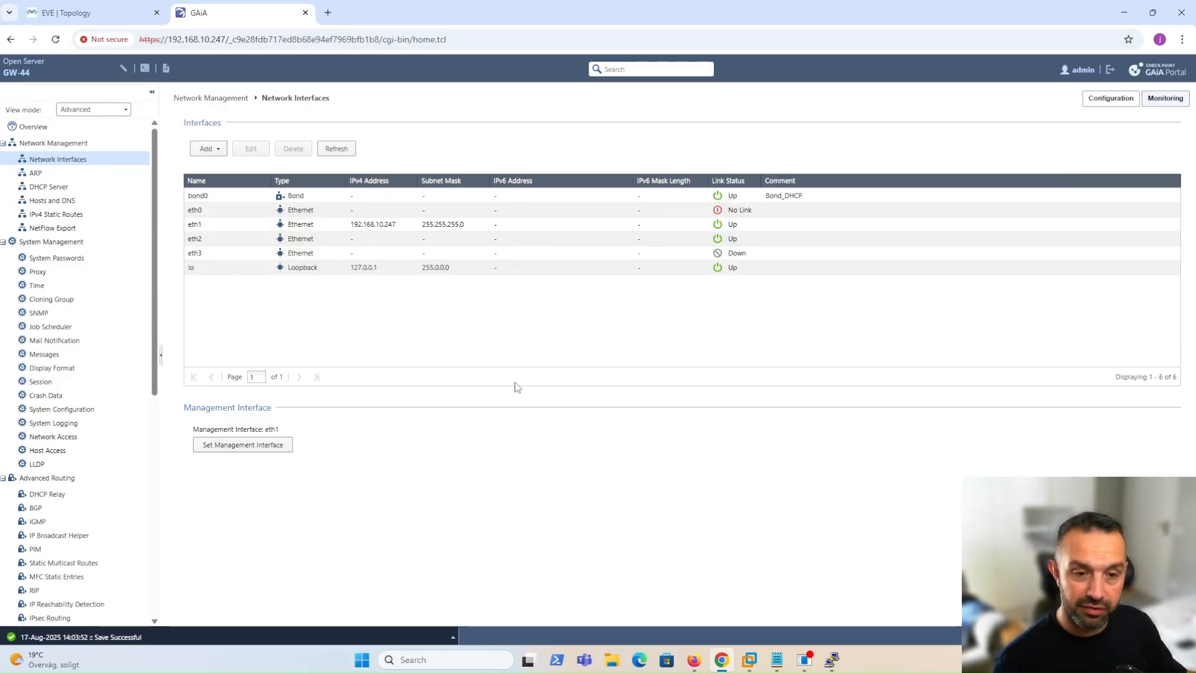
left_click(94, 13)
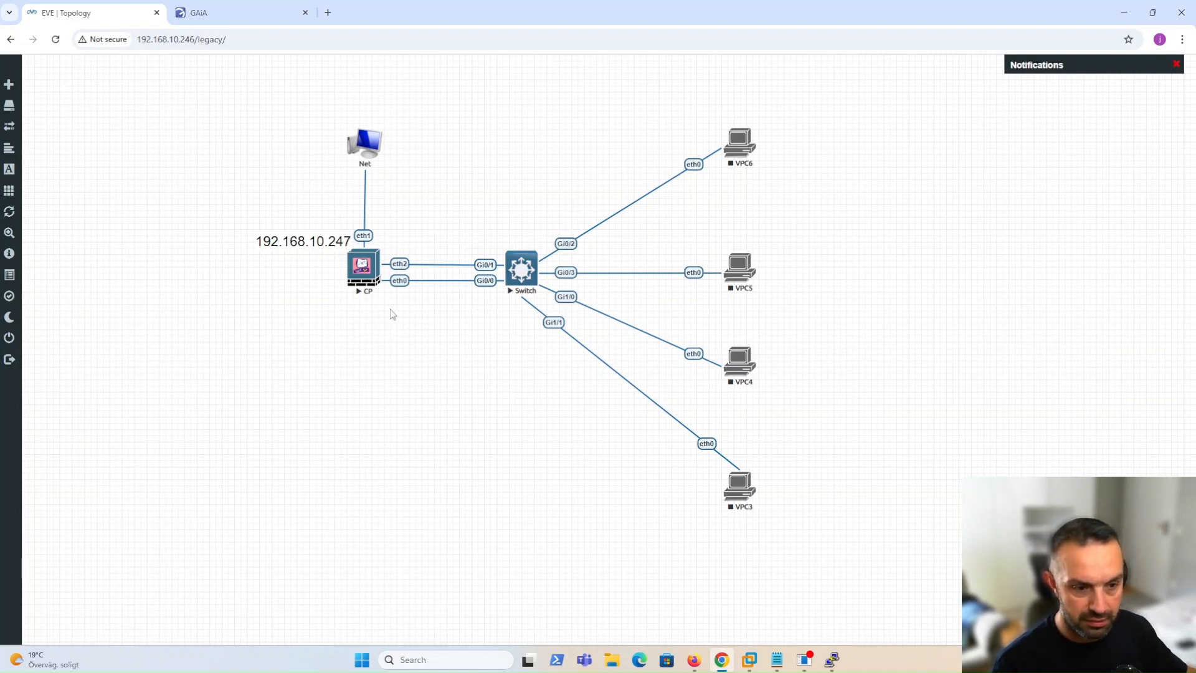
Create VLAN interface bond0.10 with VLAN ID 10 on bond0, commented VLAN10.
left_click(222, 18)
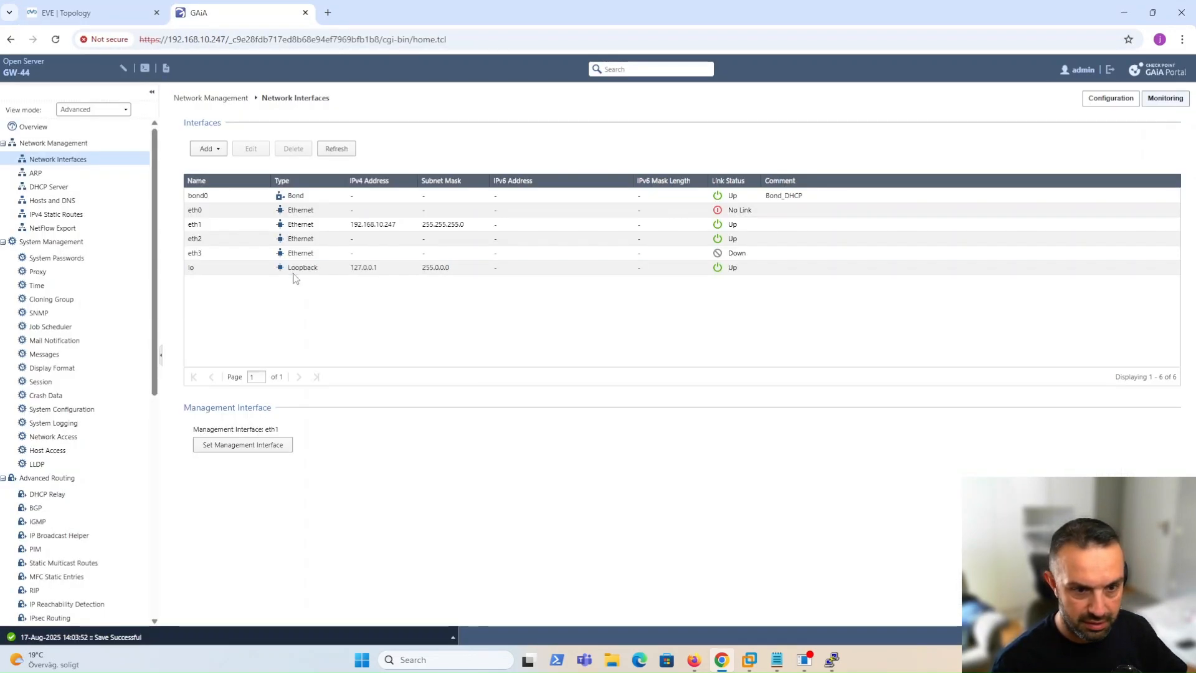
left_click(209, 148)
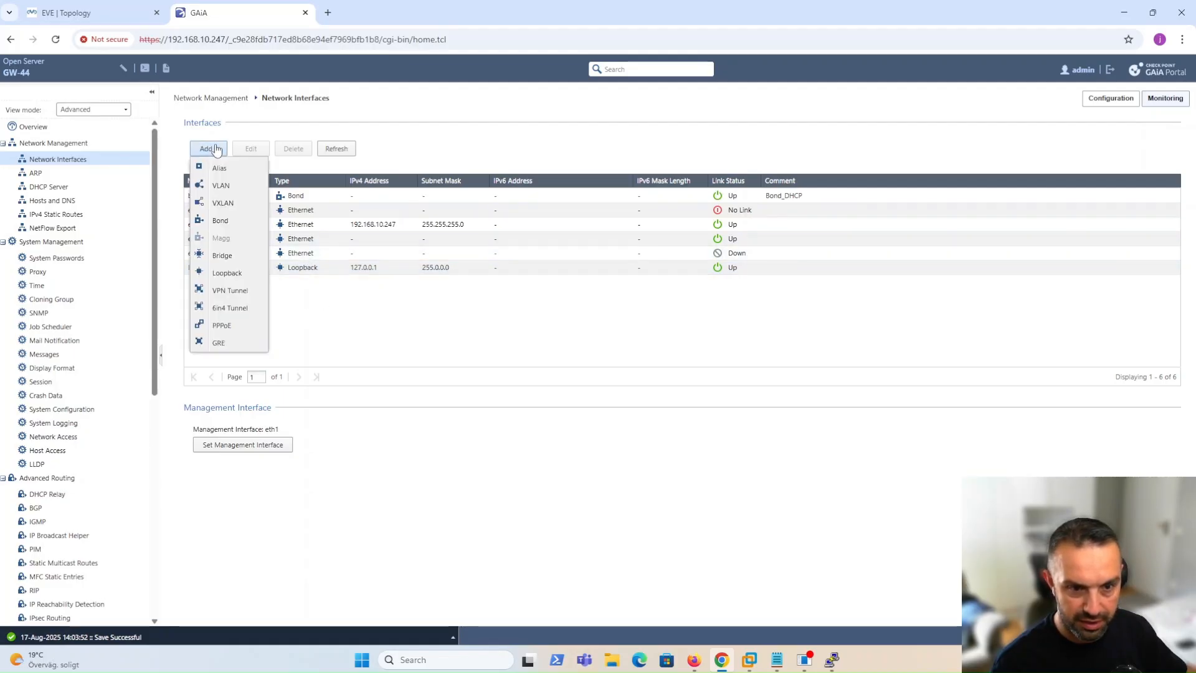
left_click(223, 184)
left_click(525, 274)
type("VLAN10")
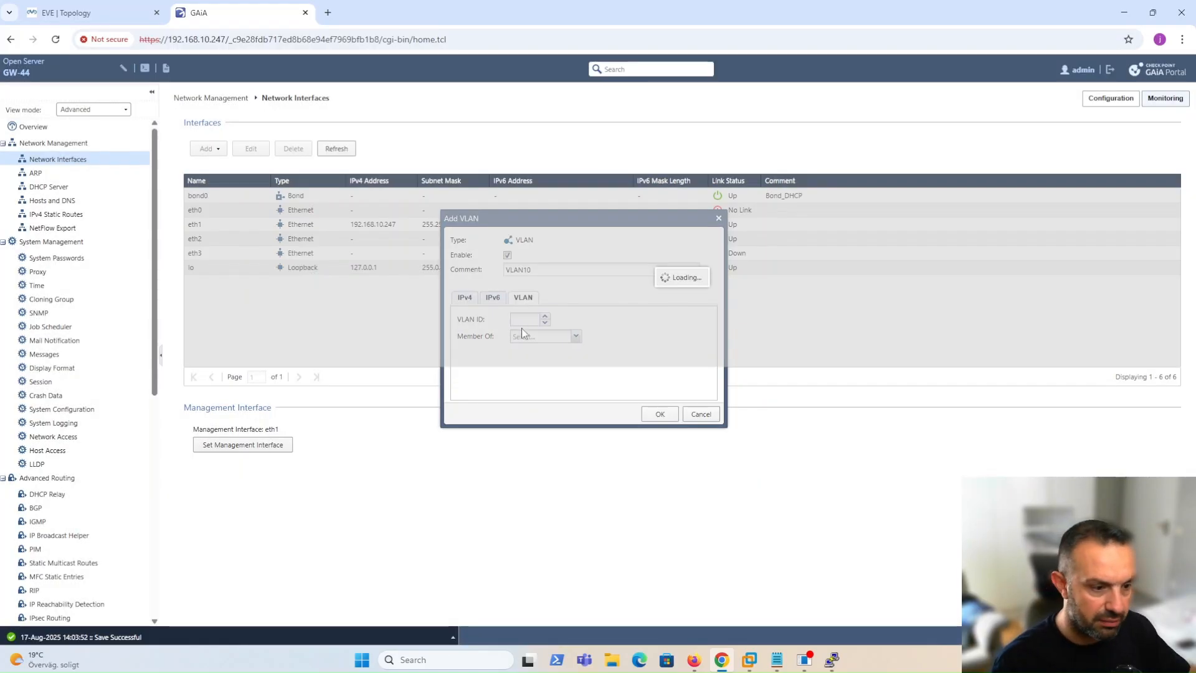
left_click(527, 320)
type("10")
left_click(576, 337)
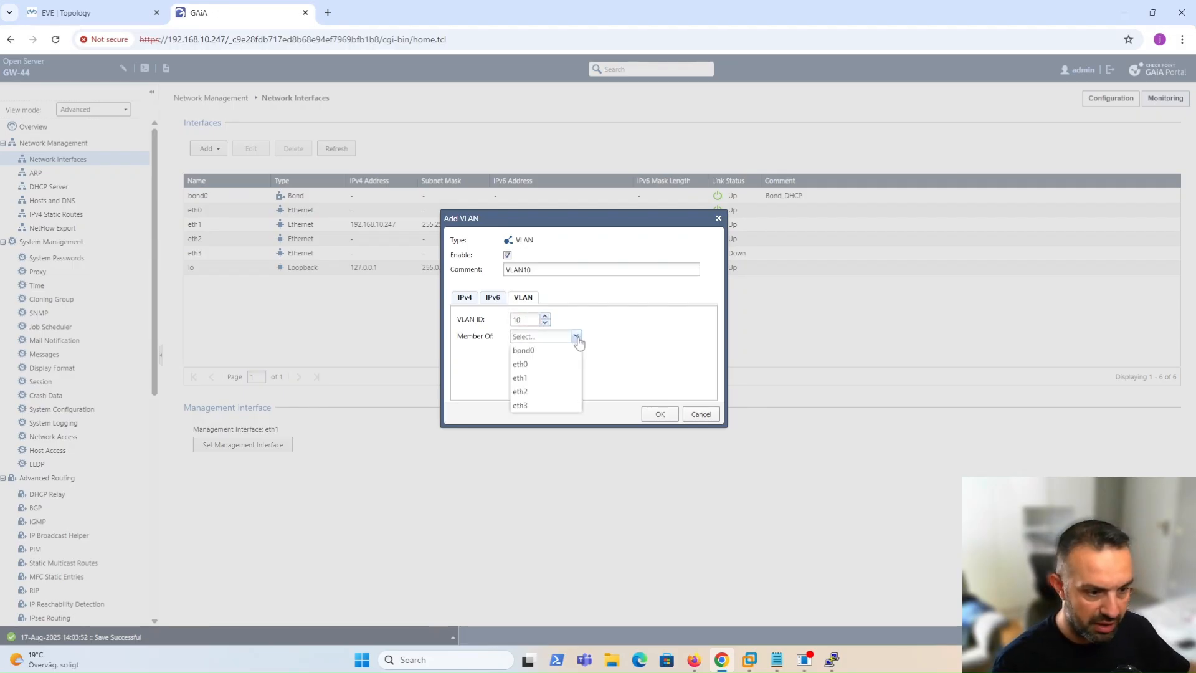
left_click(530, 352)
key("Return")
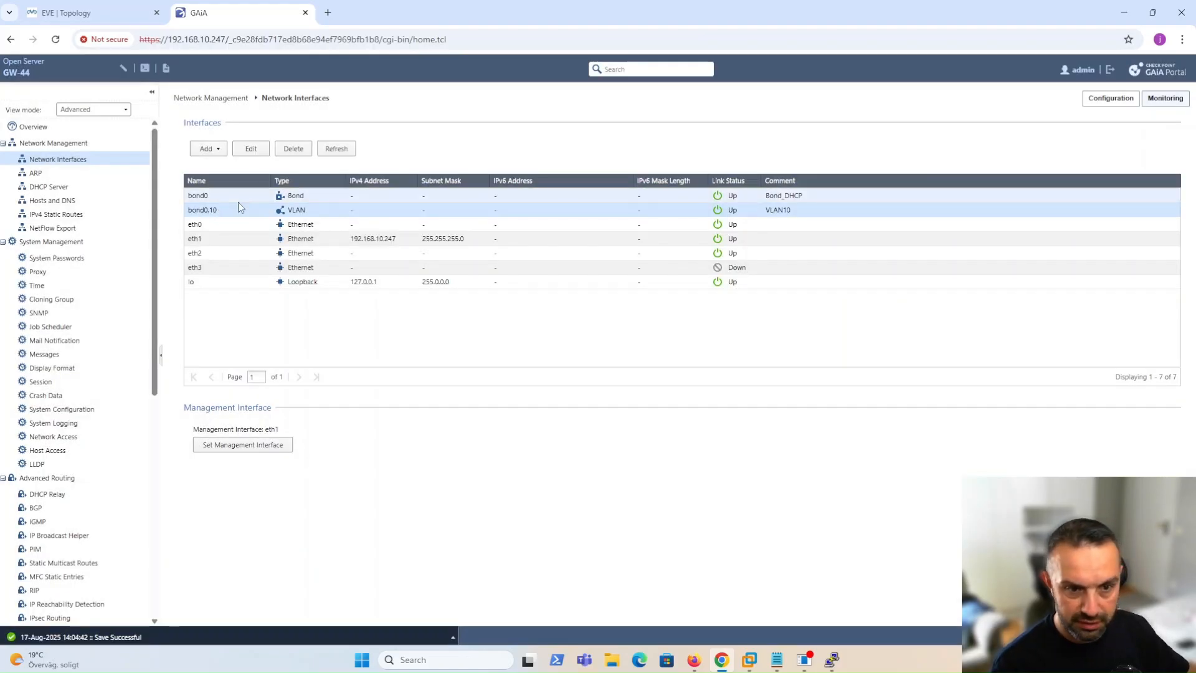
left_click(251, 148)
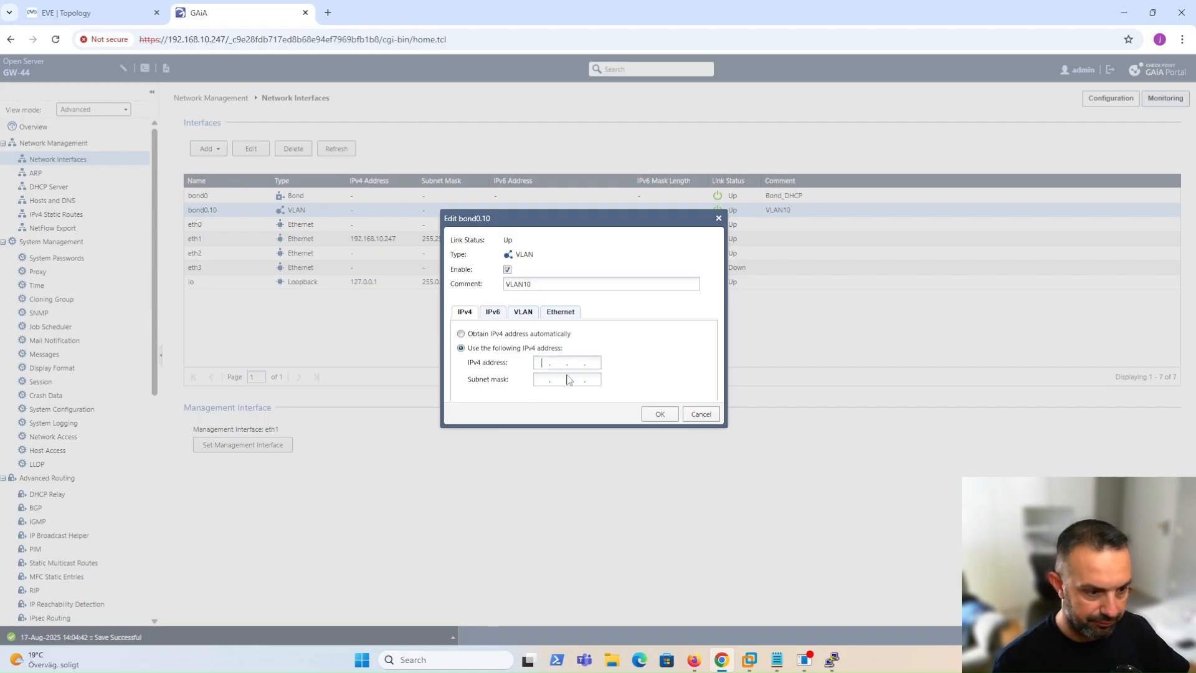
Assign bond0.10 the static IPv4 address 172.22.10.1 with mask 255.255.255.0.
type("172.22.10.1")
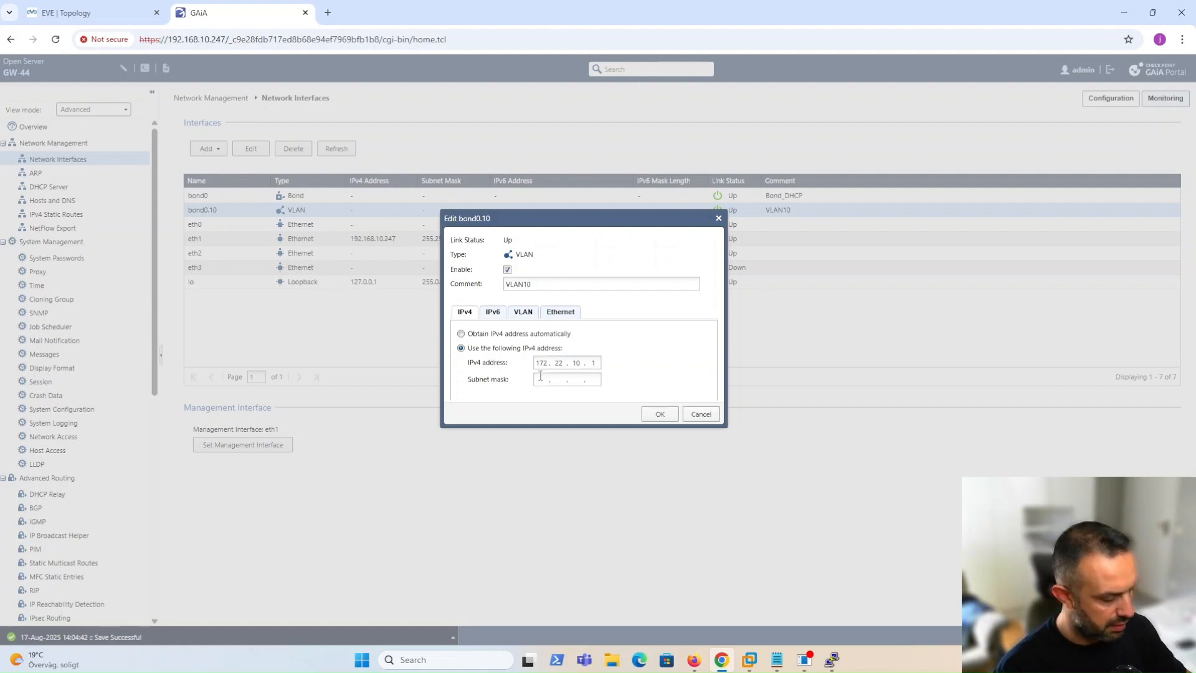
left_click(540, 375)
type("255.255.255.0")
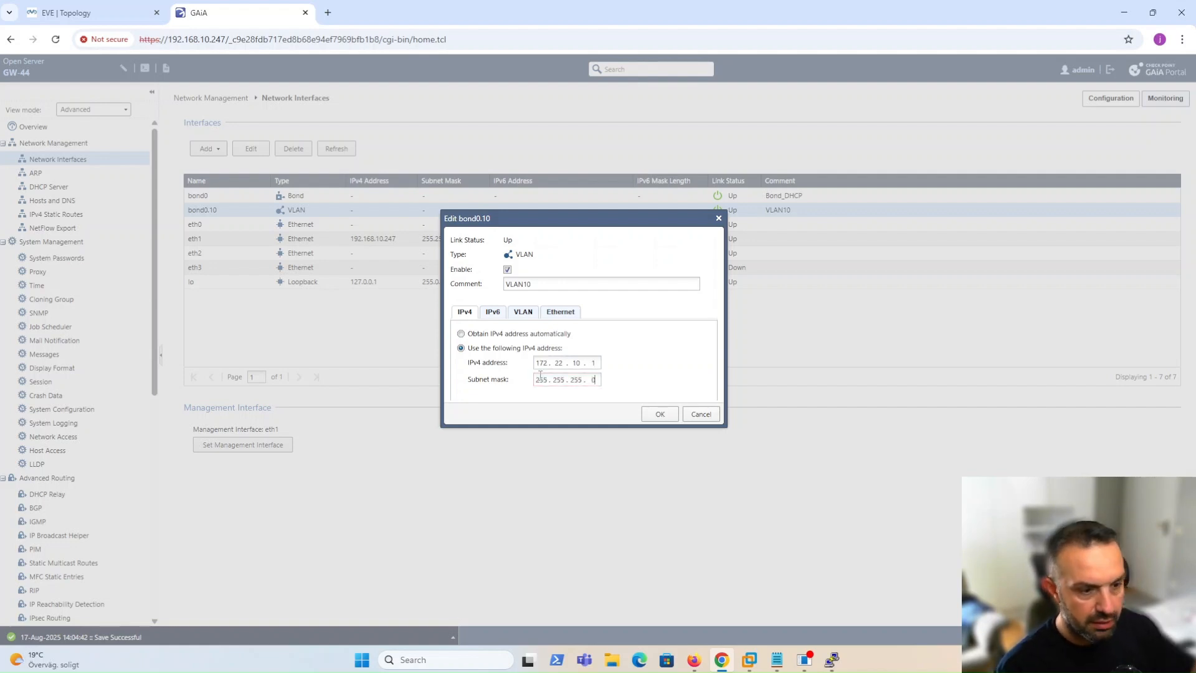
left_click(524, 314)
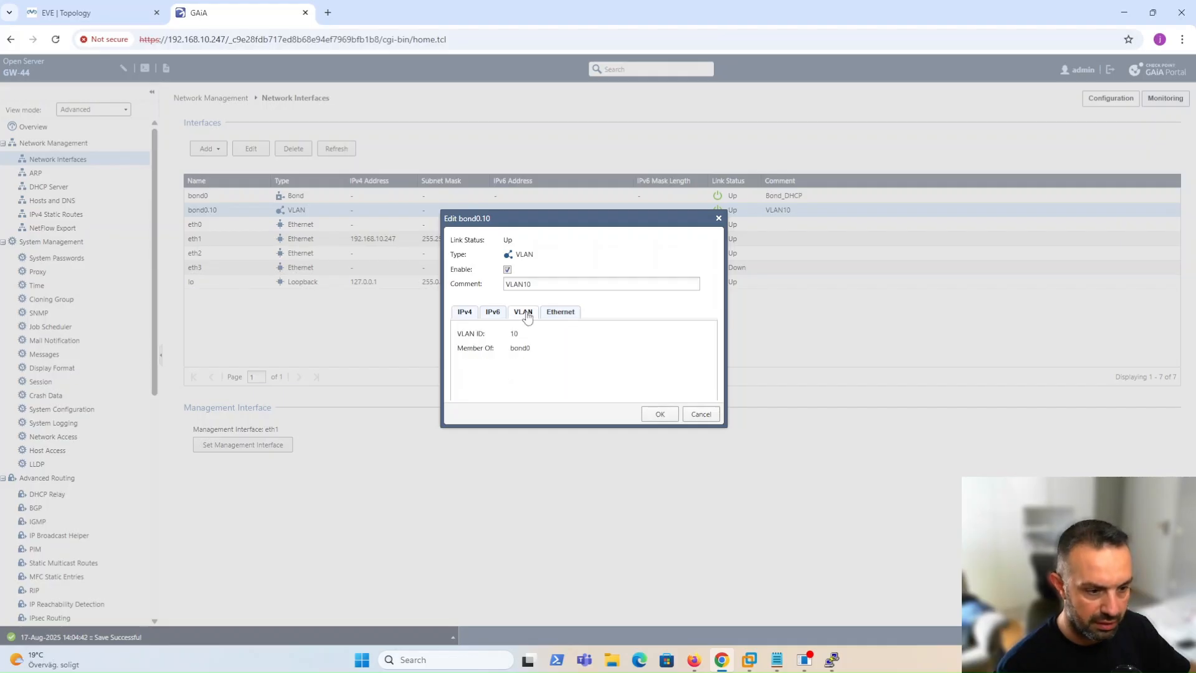
left_click(552, 315)
left_click(464, 312)
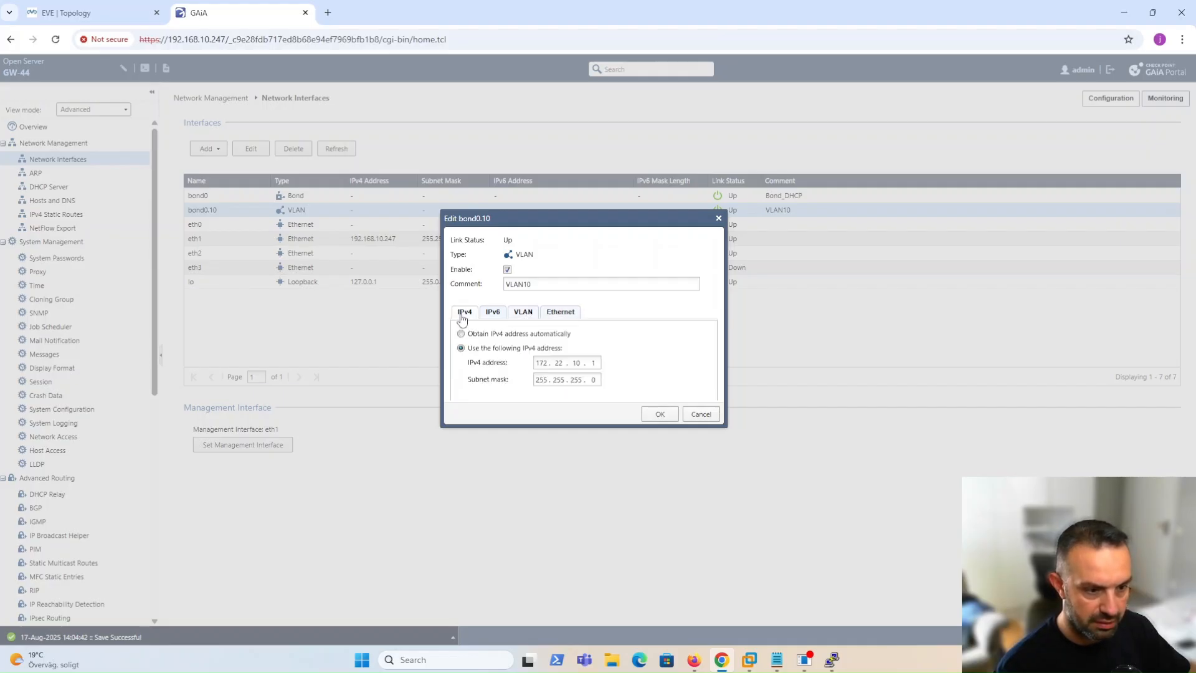
left_click(655, 415)
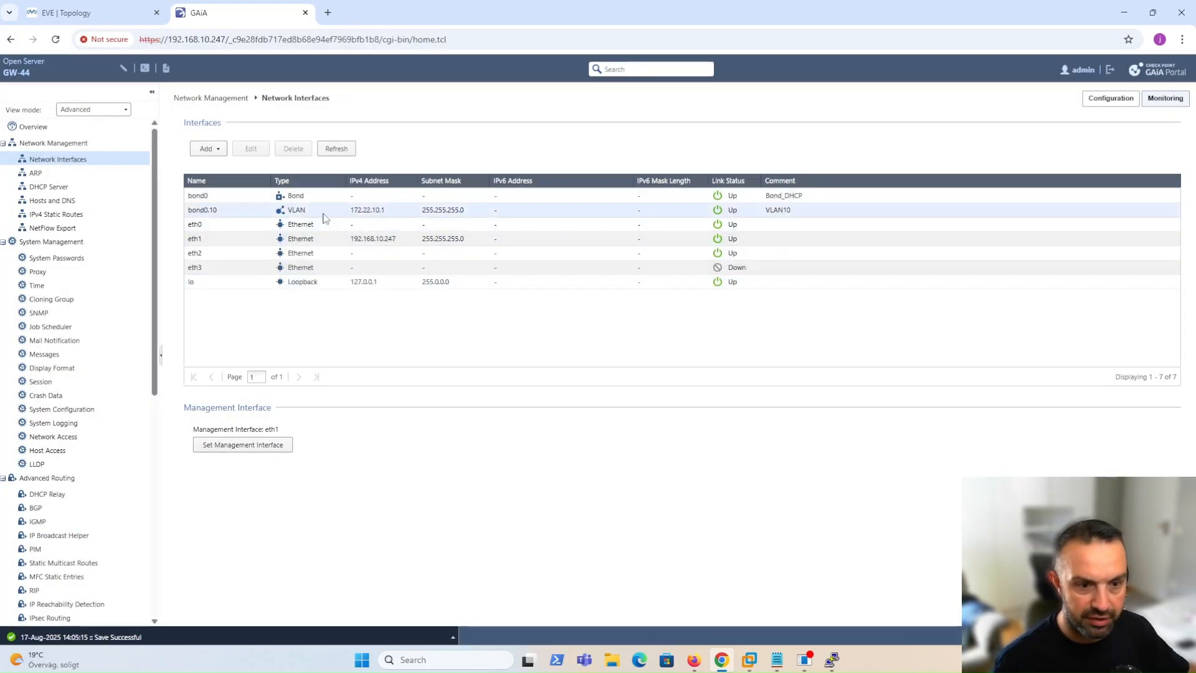
left_click(211, 149)
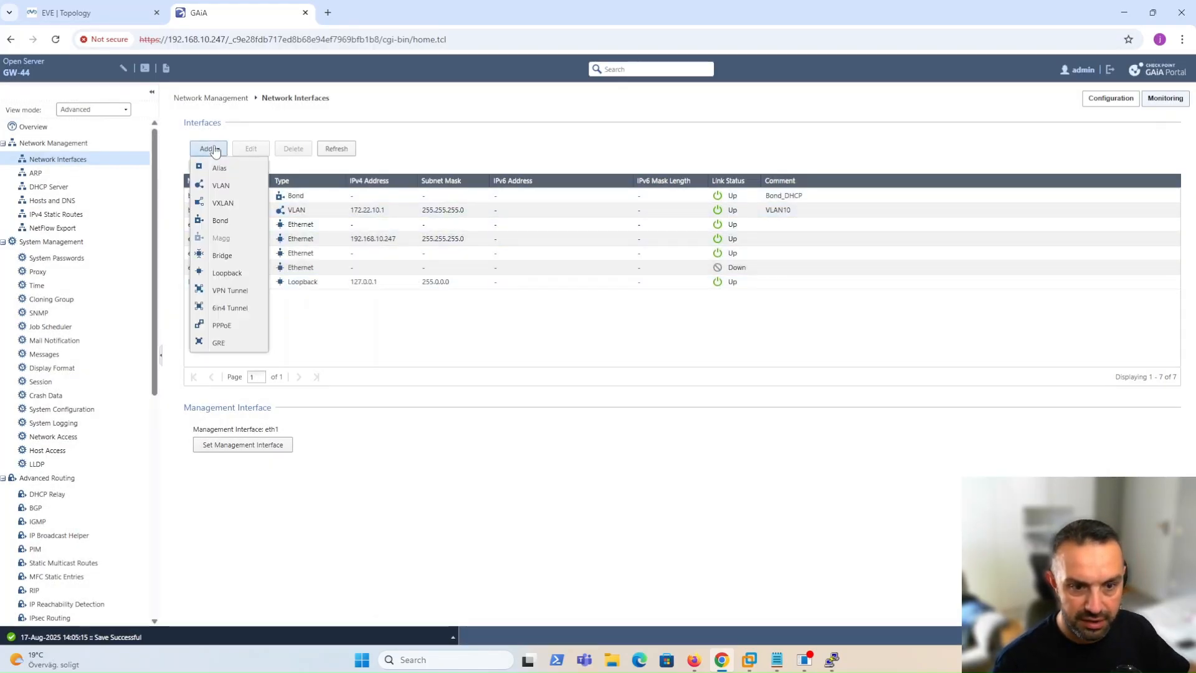
Create bond0.15 (VLAN ID 15, comment VLAN15) with address 172.22.15.1/255.255.255.0.
left_click(221, 185)
left_click(539, 272)
type("VLAN15")
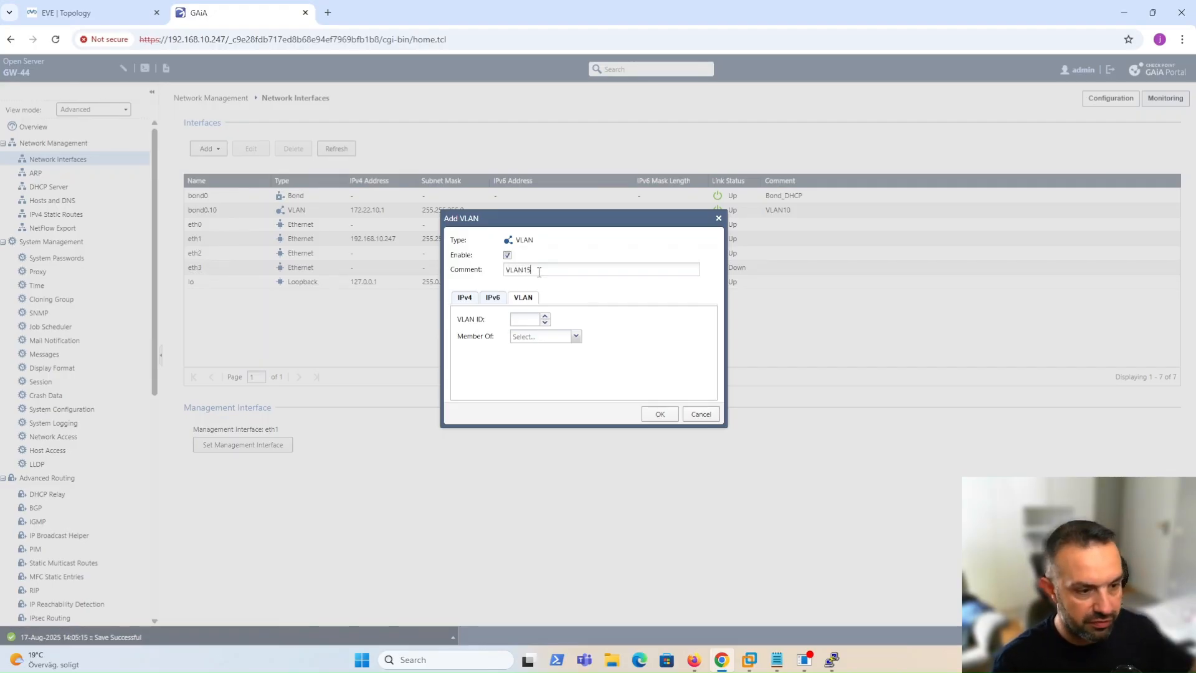
left_click(526, 319)
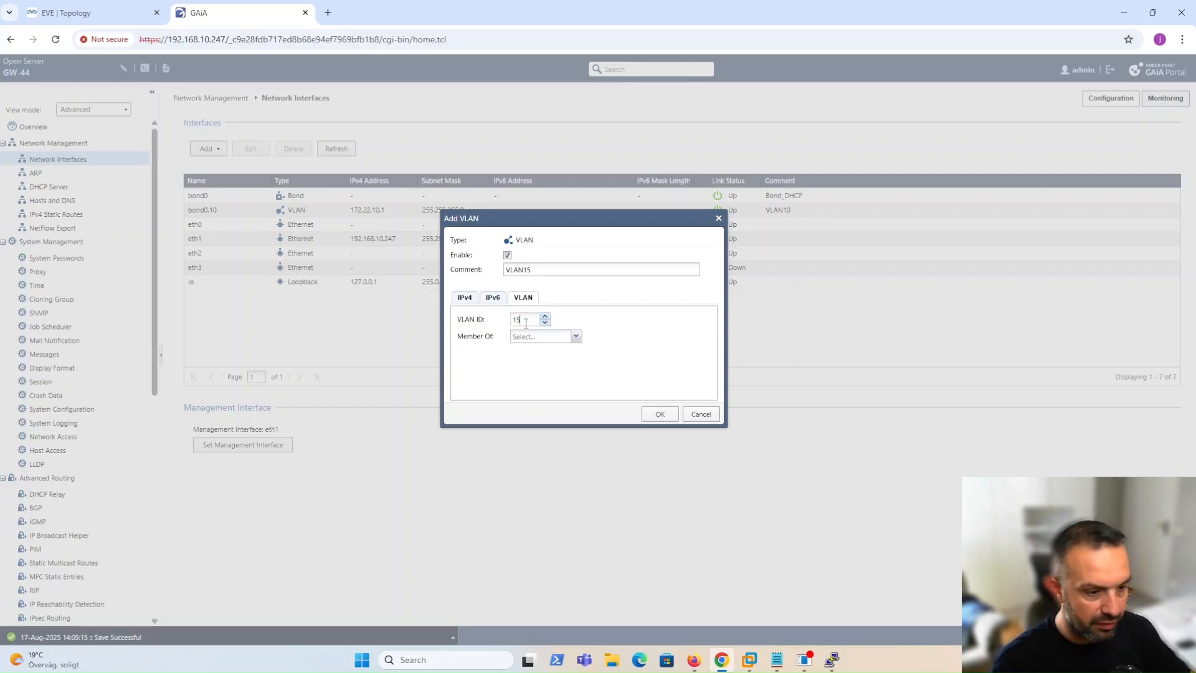
left_click(574, 337)
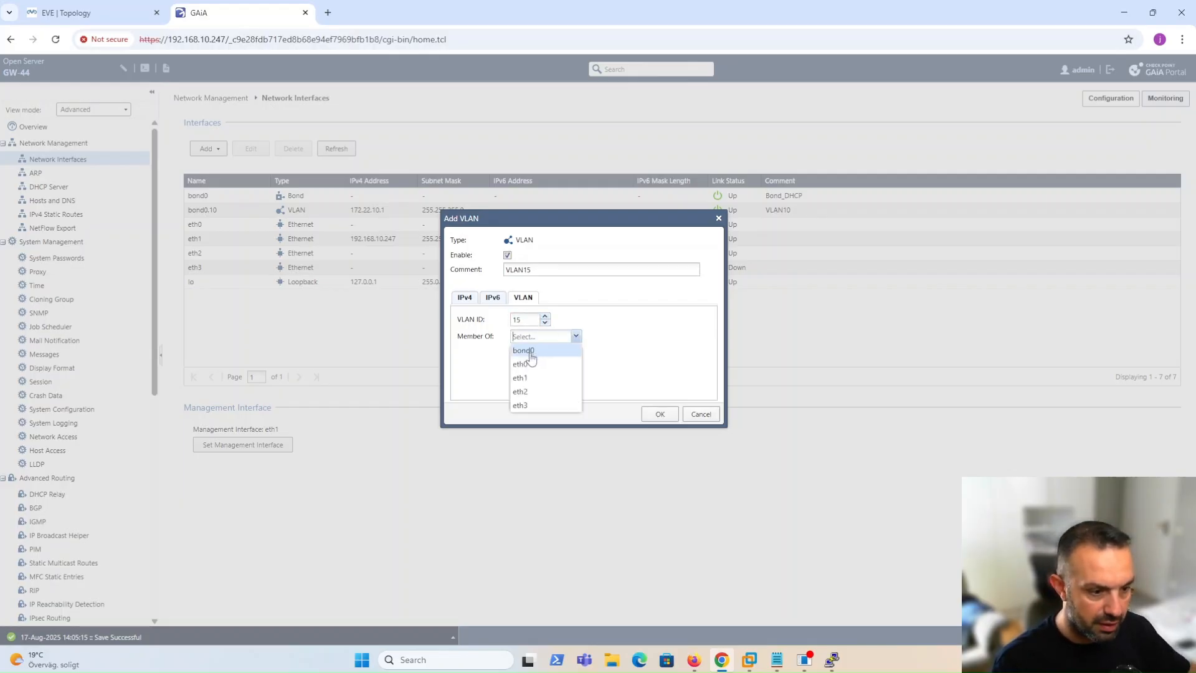
left_click(527, 347)
left_click(465, 297)
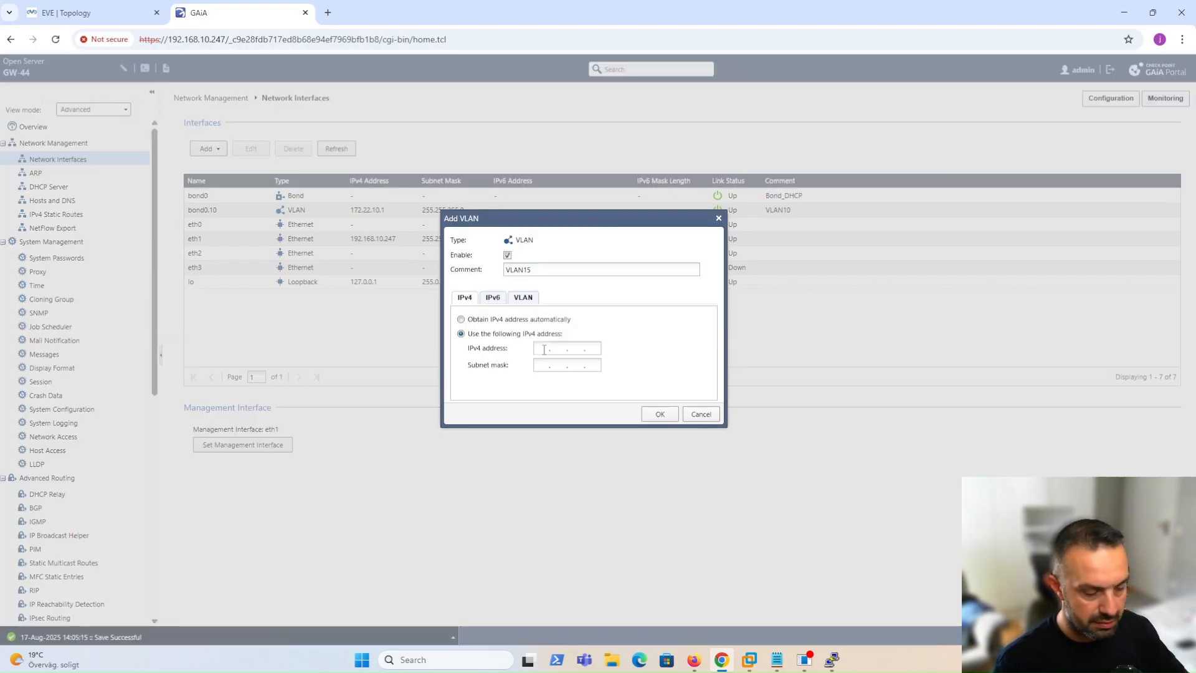
left_click(544, 349)
type("172.22.1")
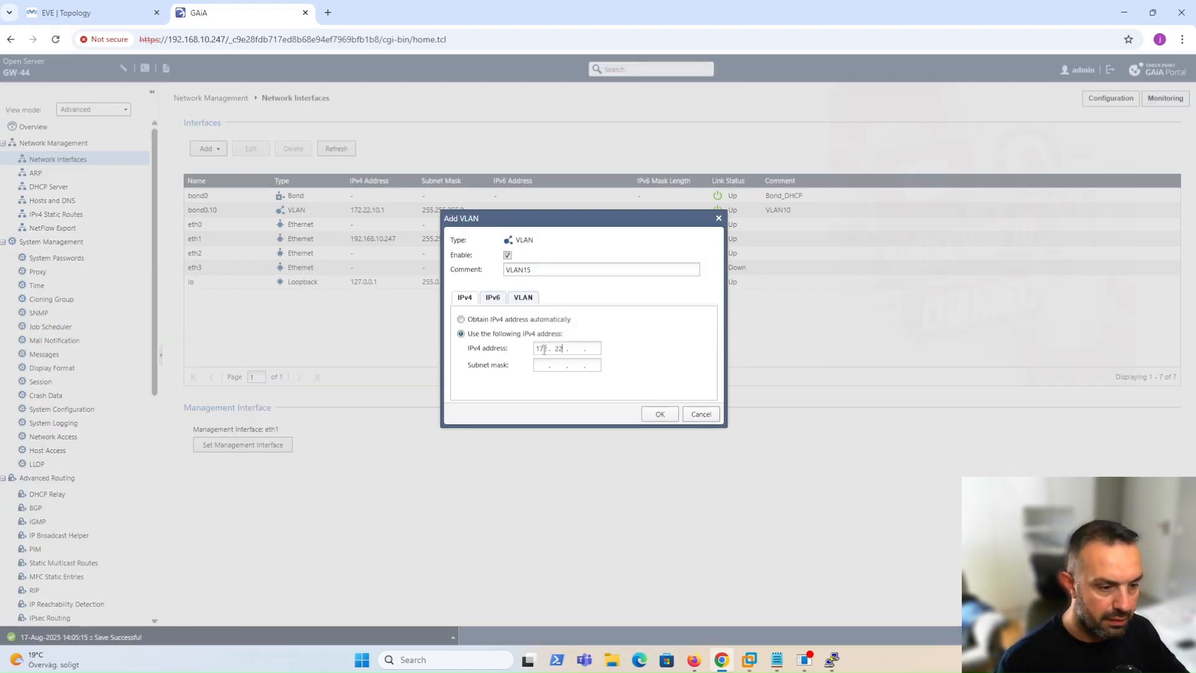
type("5.1")
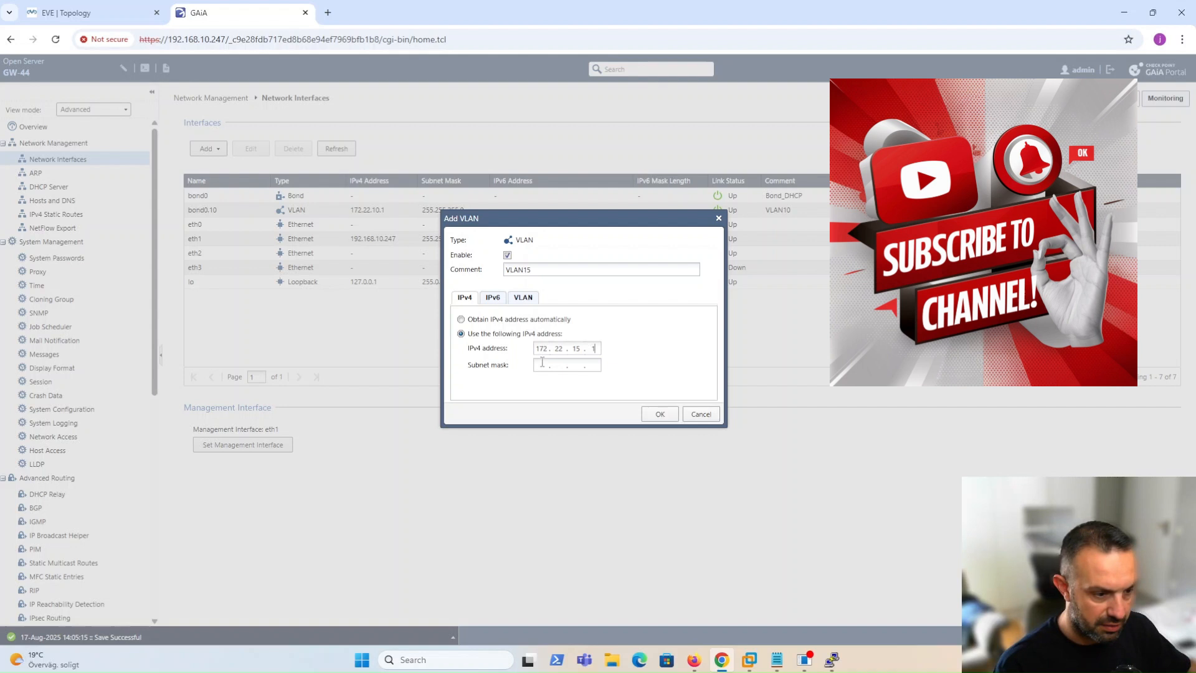
type("255.255.255.0")
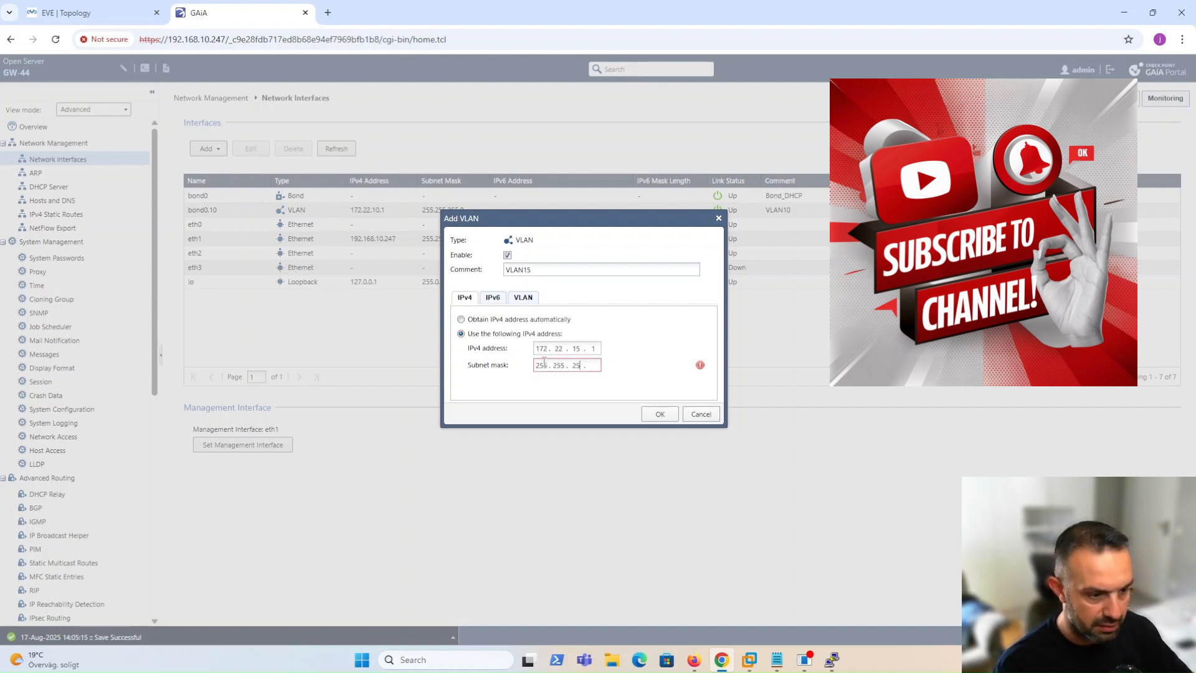
left_click(660, 414)
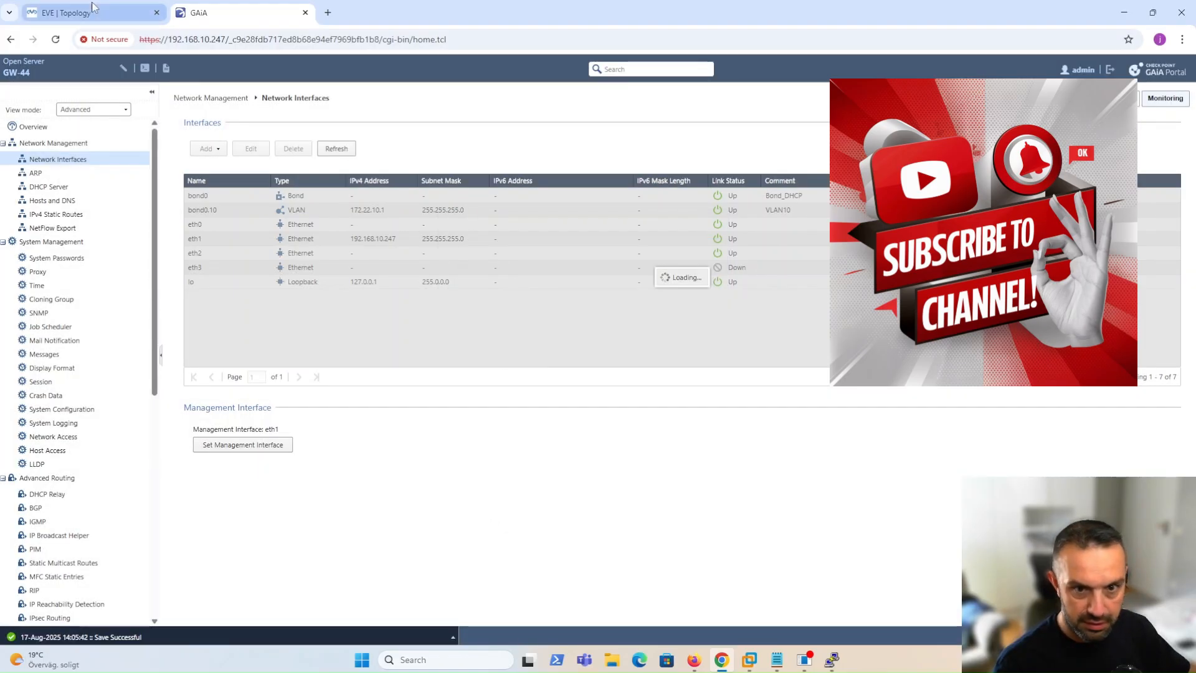
left_click(92, 9)
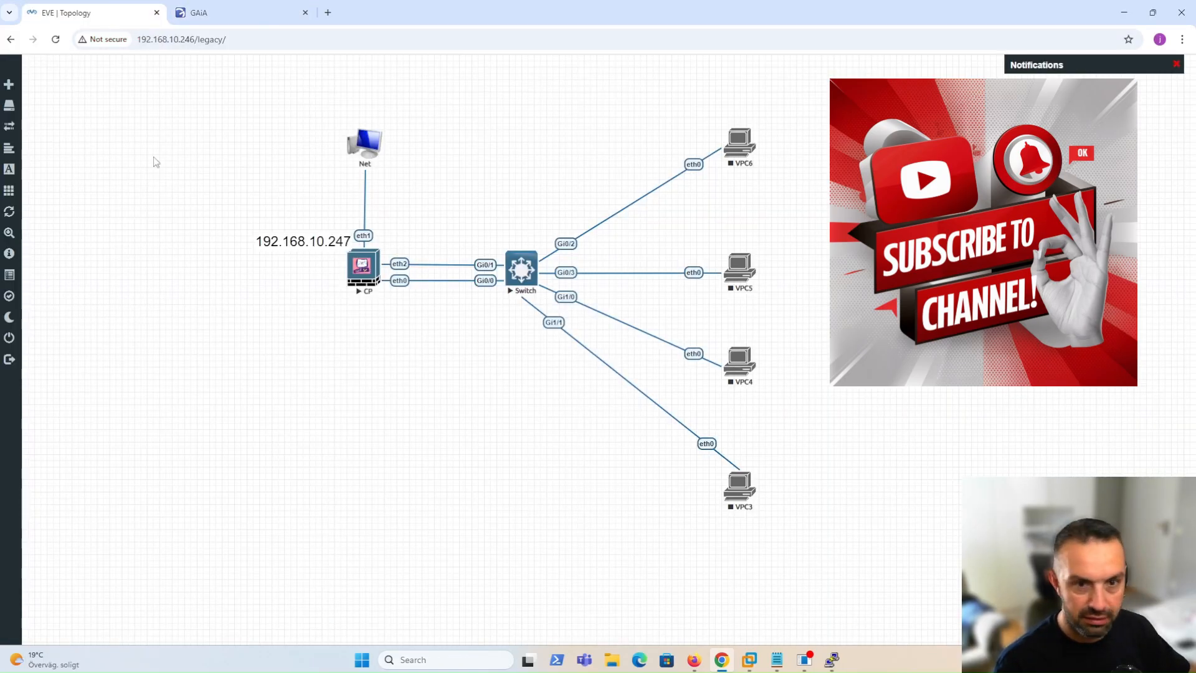
left_click(206, 13)
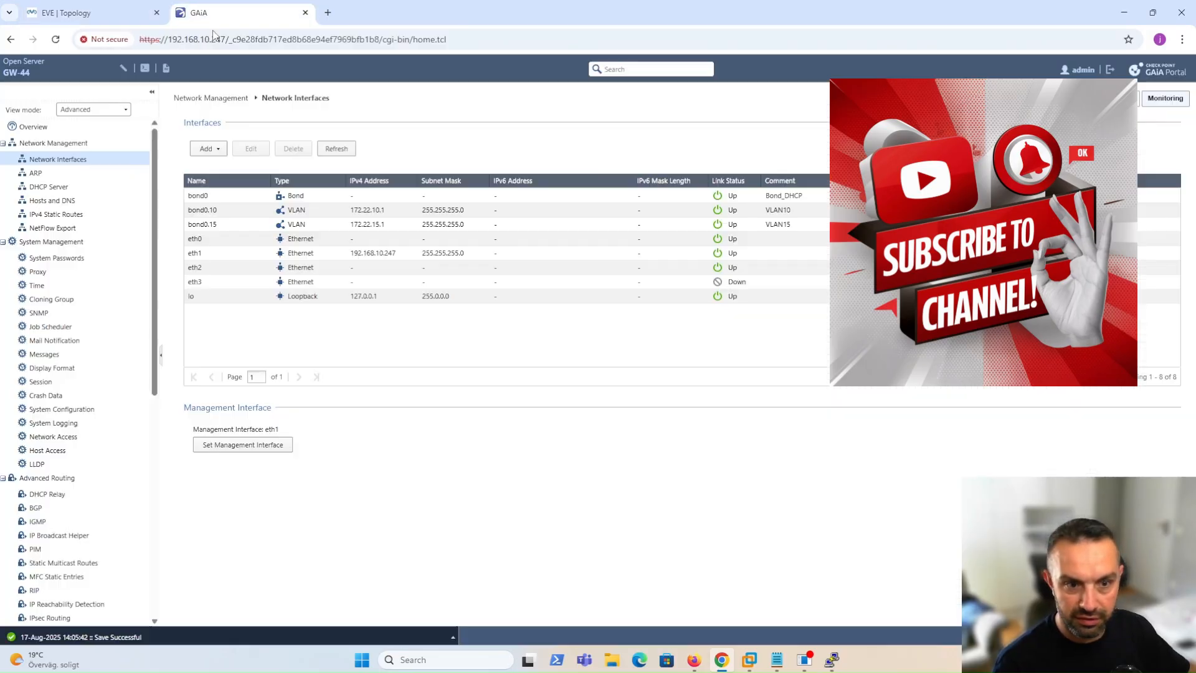
Create a bond0 VLAN commented VLAN20 with address 172.22.20.1 and mask 255.255.255.0.
left_click(206, 148)
left_click(225, 191)
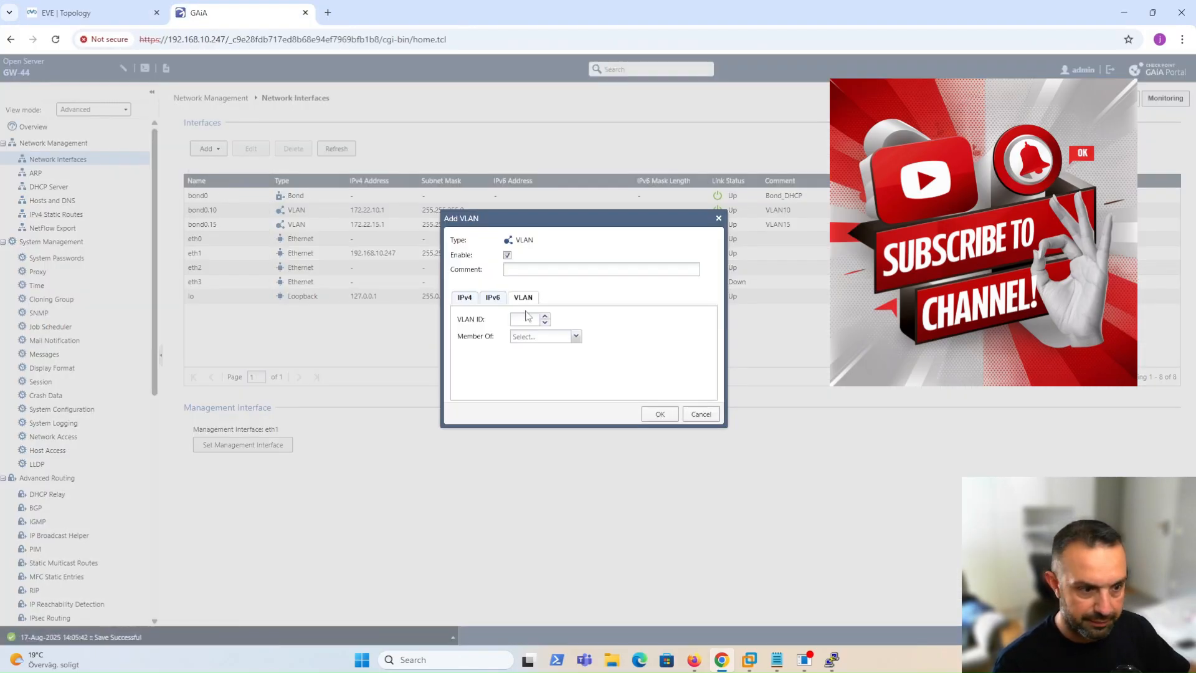
left_click(522, 270)
type("VLAN20")
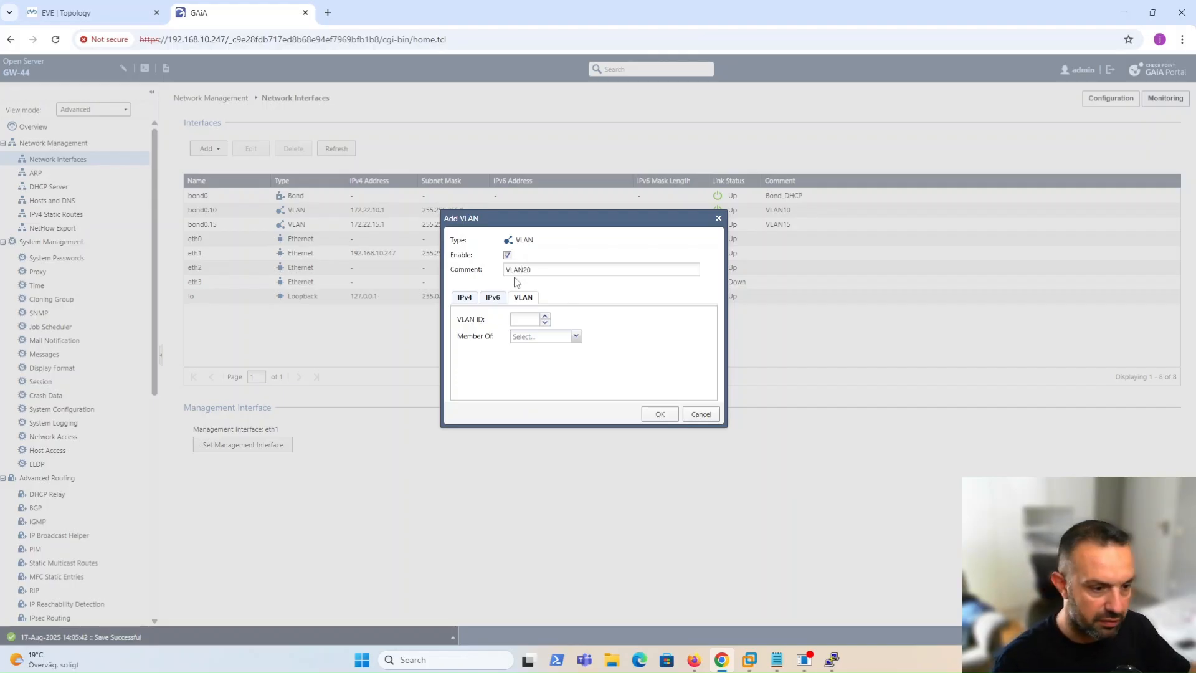
left_click(522, 320)
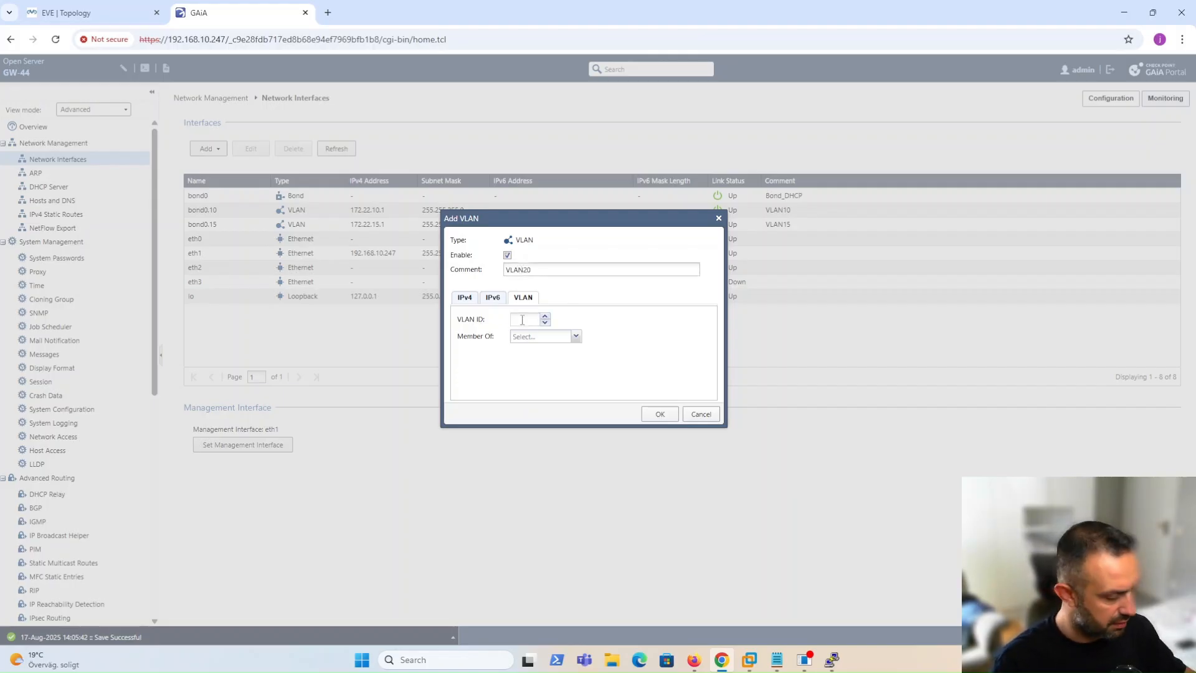
left_click(576, 336)
left_click(544, 350)
left_click(466, 298)
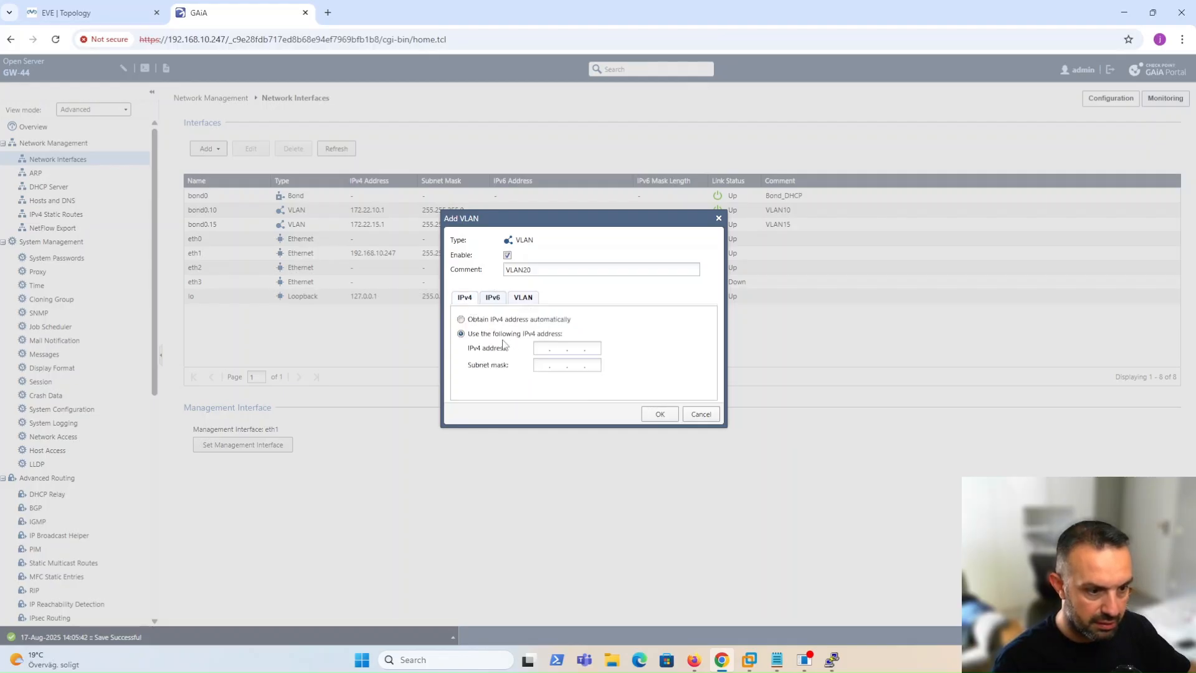
left_click(544, 349)
type("172.22.20.1")
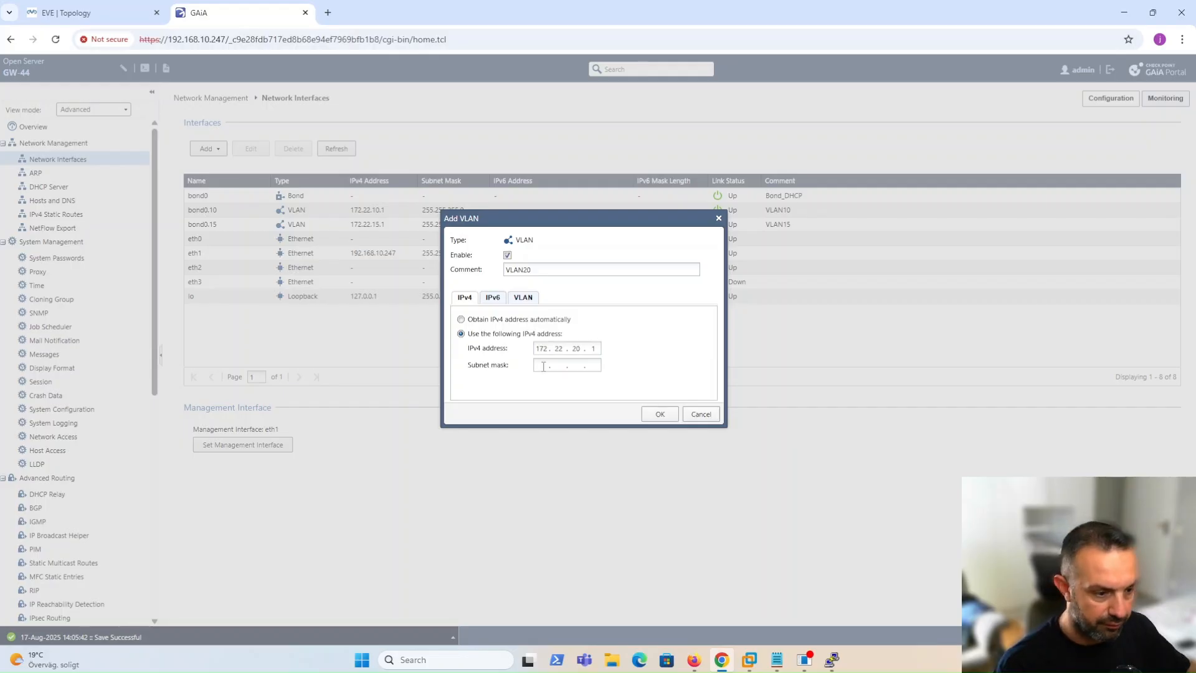
type("255.255.25")
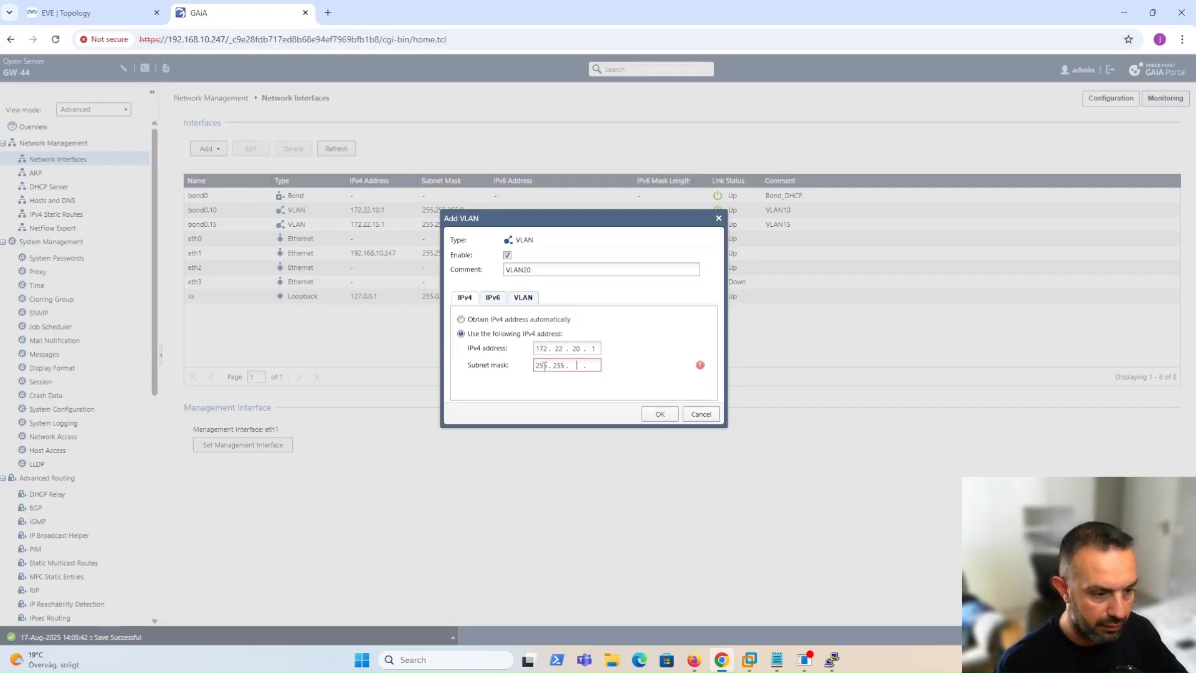
type("5.0")
left_click(659, 414)
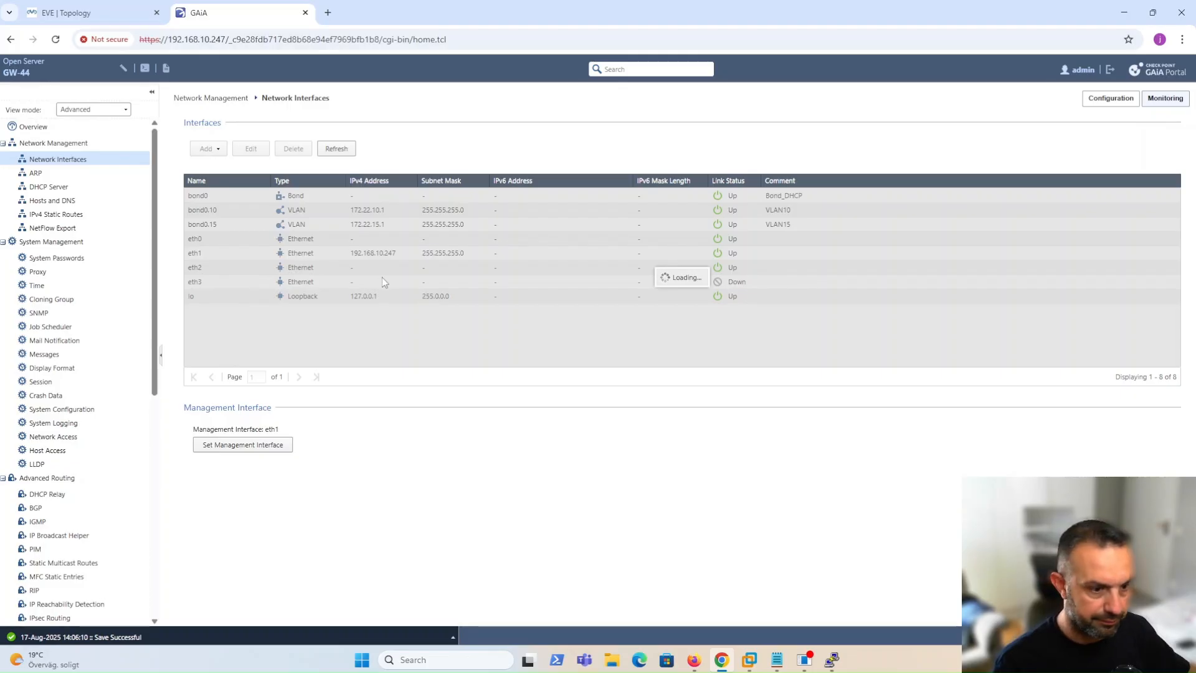
Create bond0.25 (VLAN ID 25, comment VLAN25) with address 172.22.25.1/255.255.255.0.
left_click(206, 149)
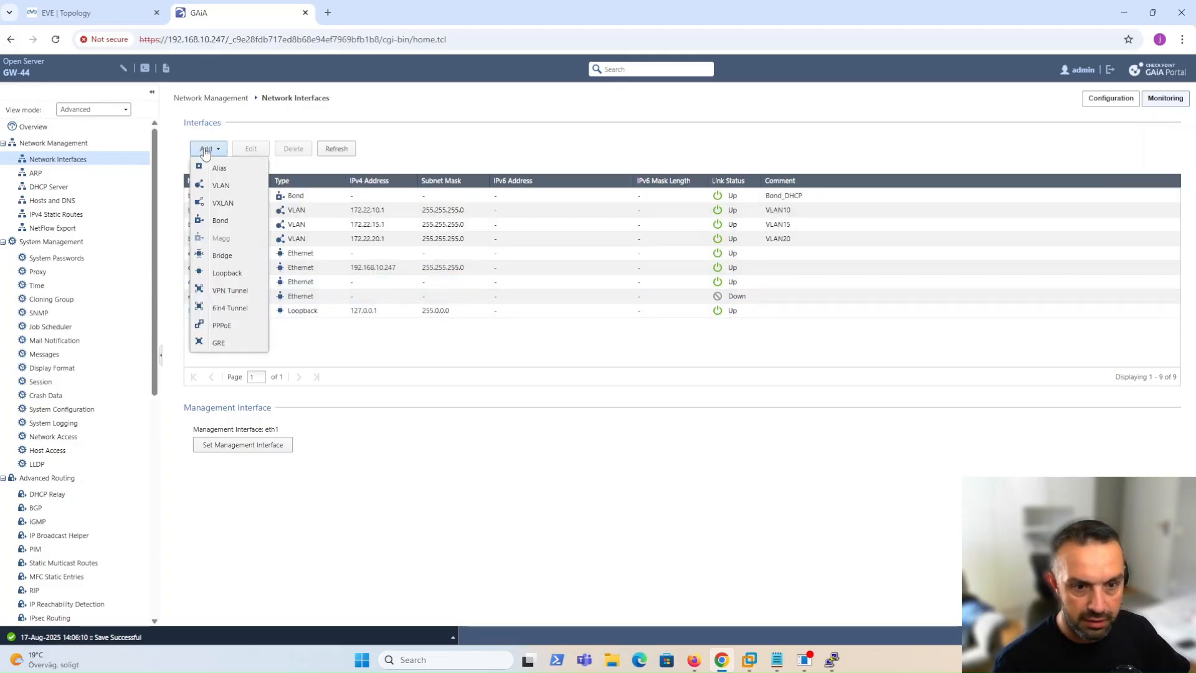
left_click(222, 186)
type("VLAN")
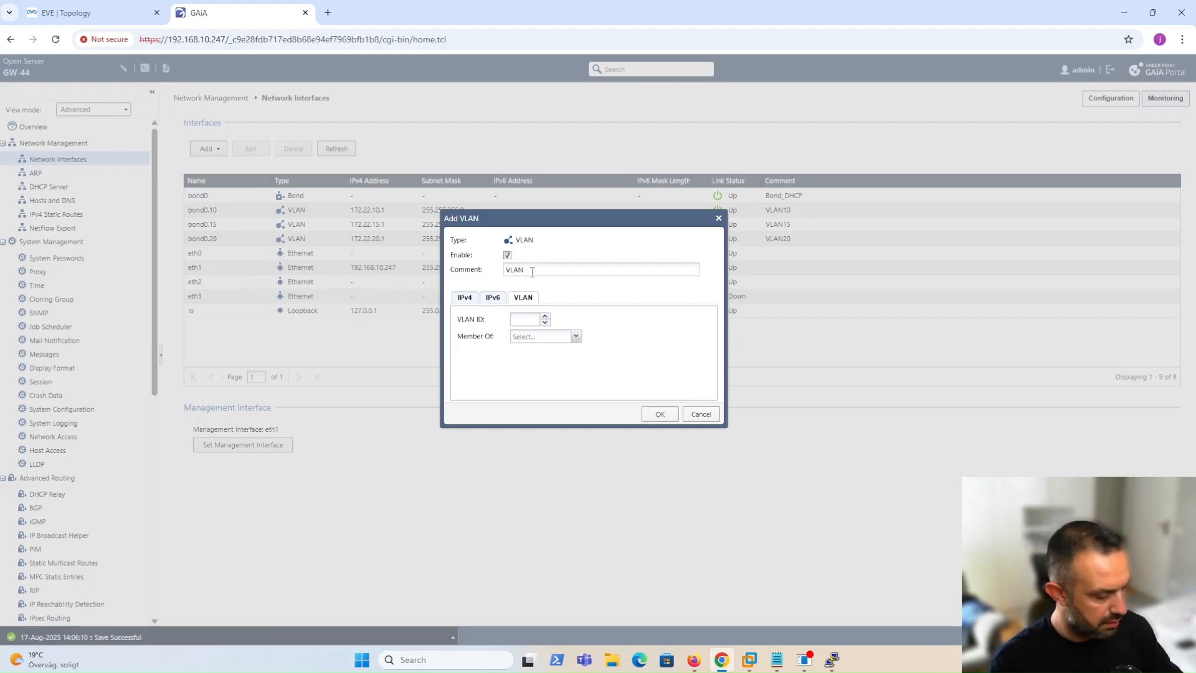
type("25")
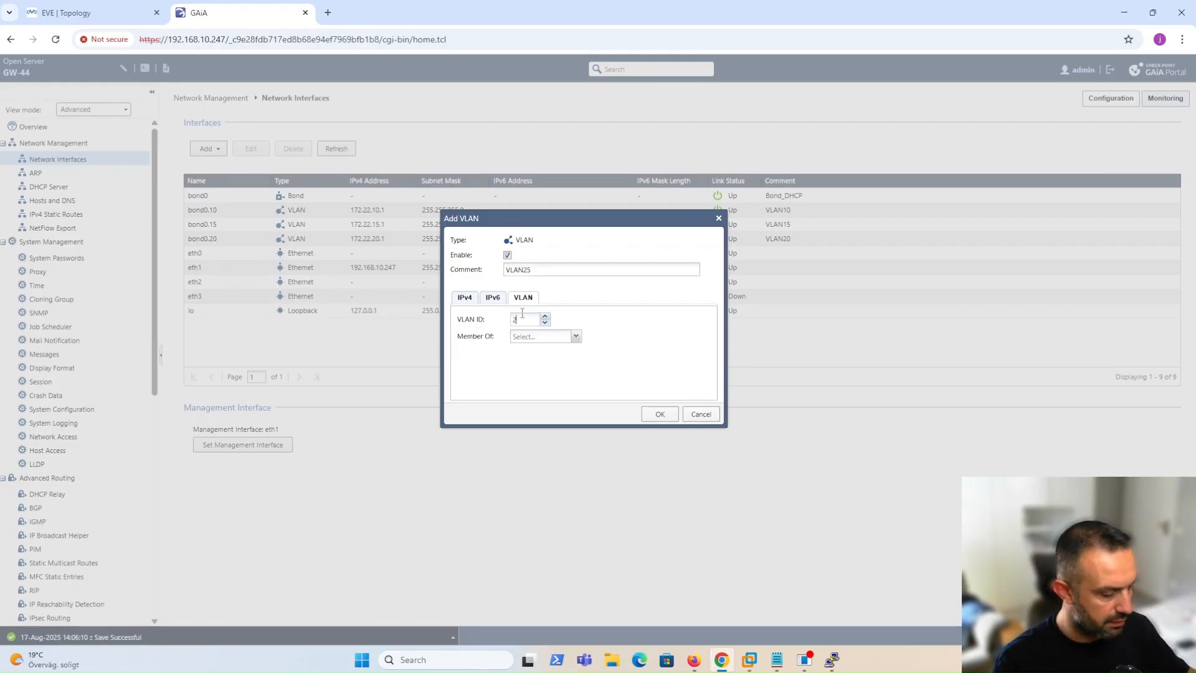
left_click(528, 351)
left_click(464, 297)
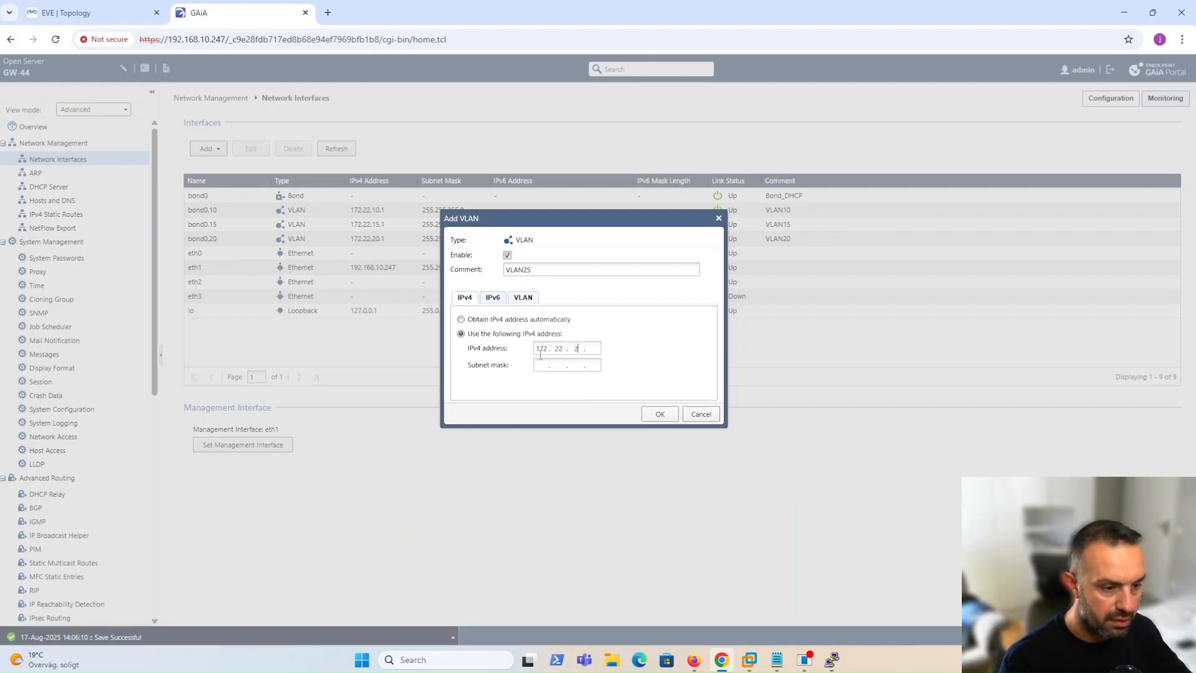
type("255.255.255.0")
left_click(660, 417)
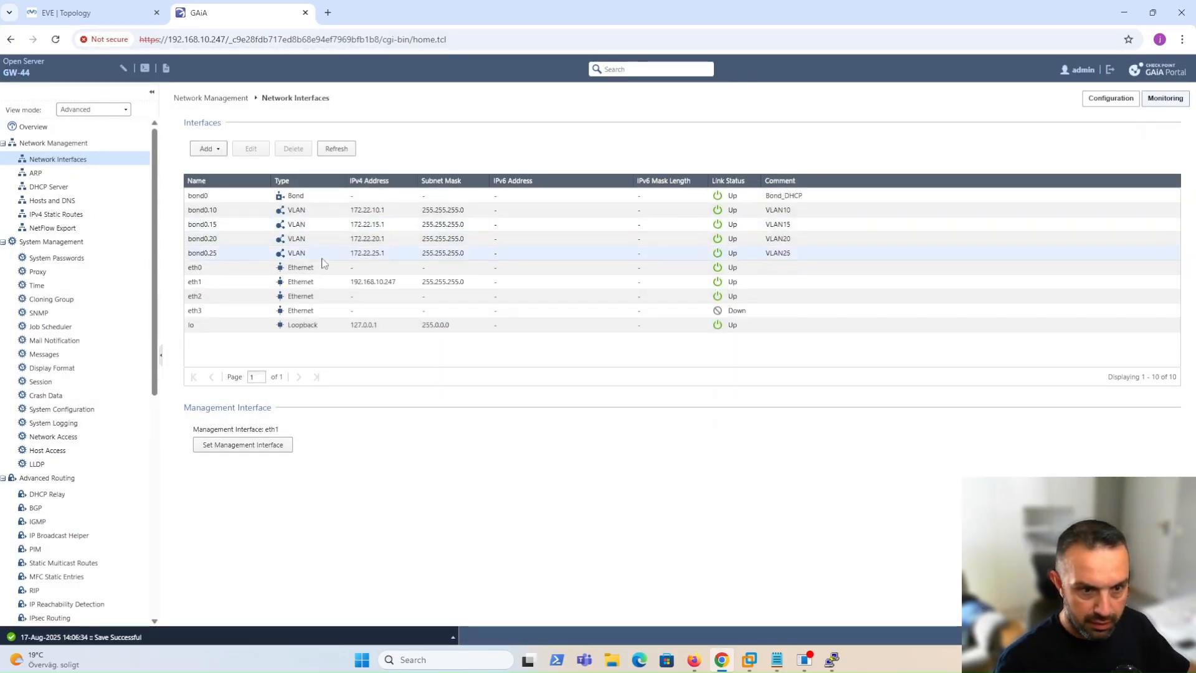
left_click(95, 14)
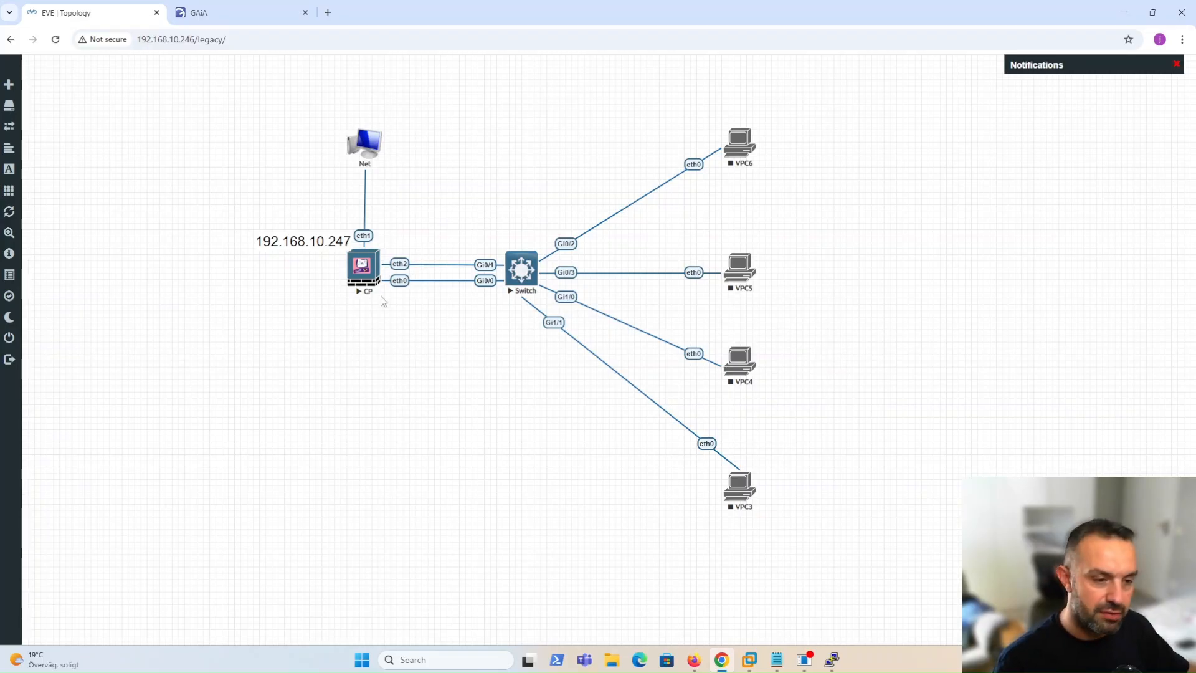
Open the Switch's telnet console and enter global configuration mode with 'en' and 'conf'.
left_click(520, 269)
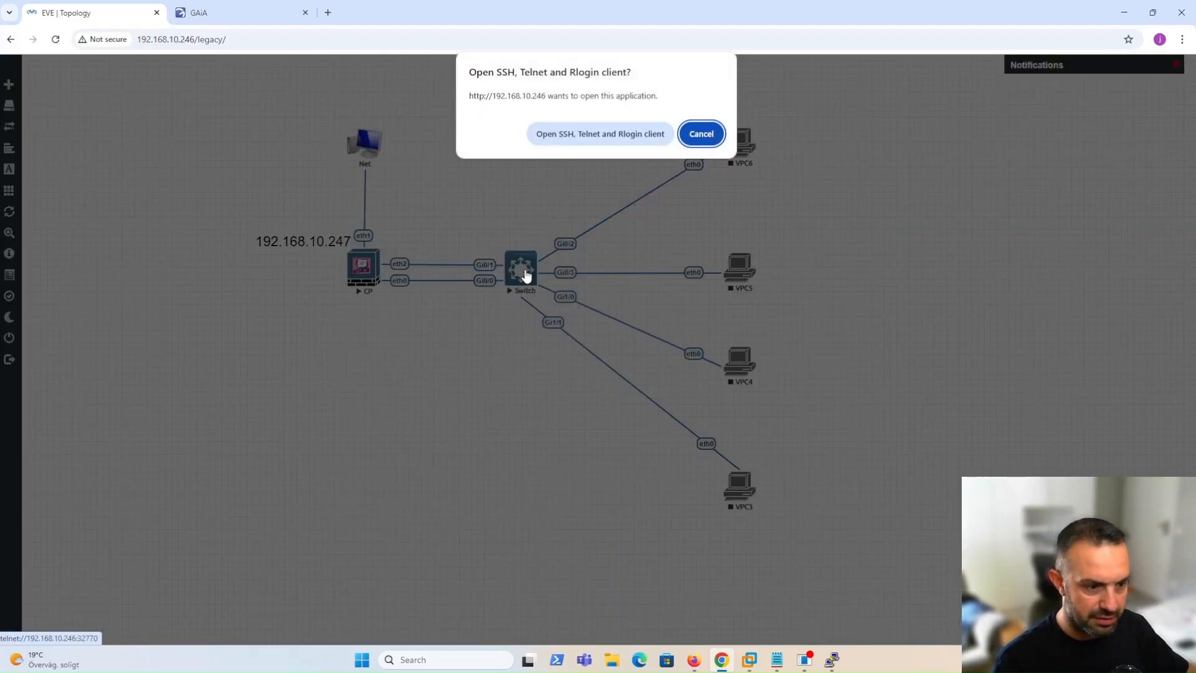
left_click(601, 133)
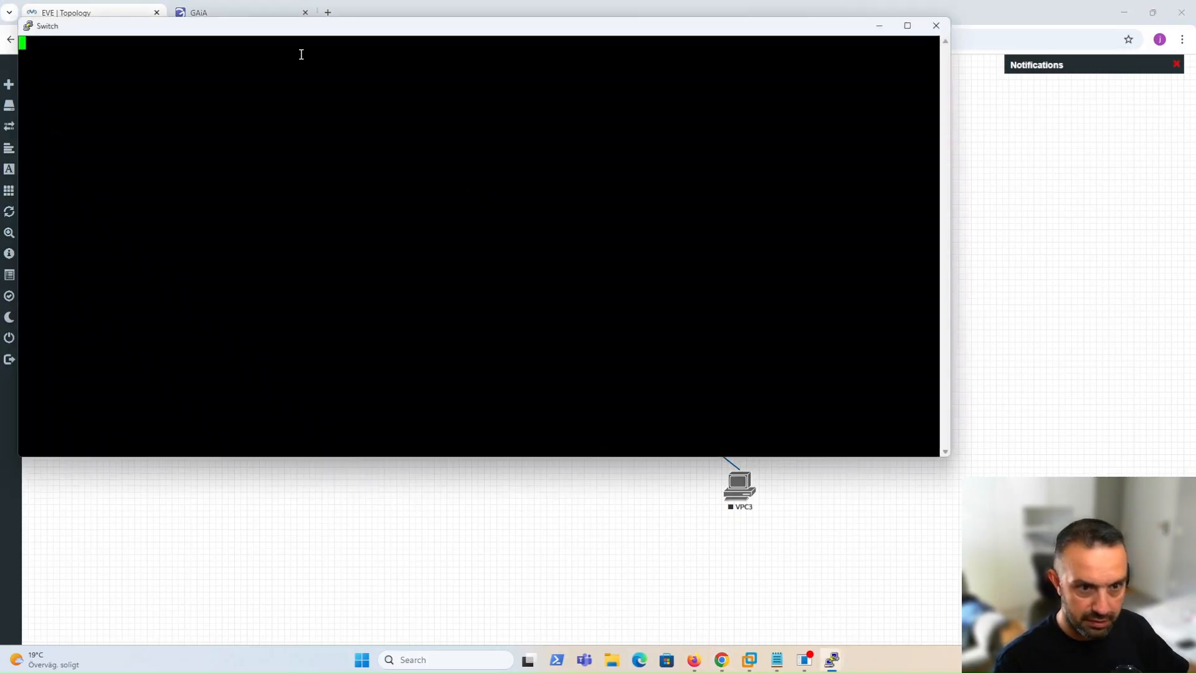
left_click_drag(330, 33, 371, 73)
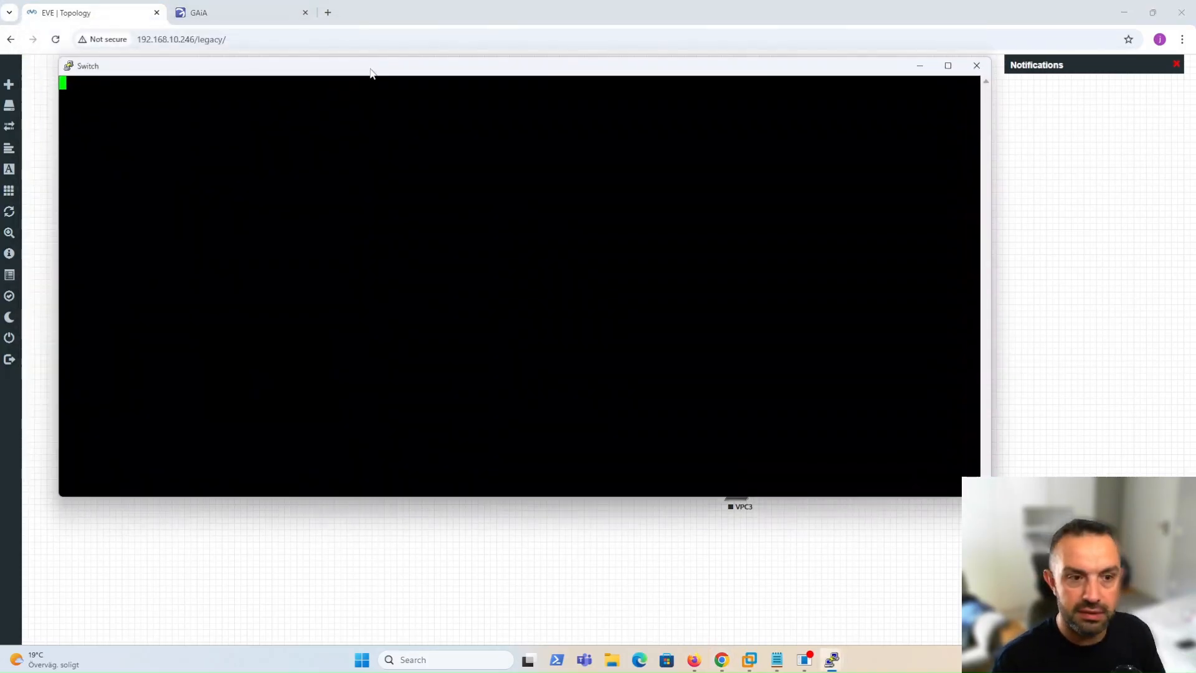
key("Return")
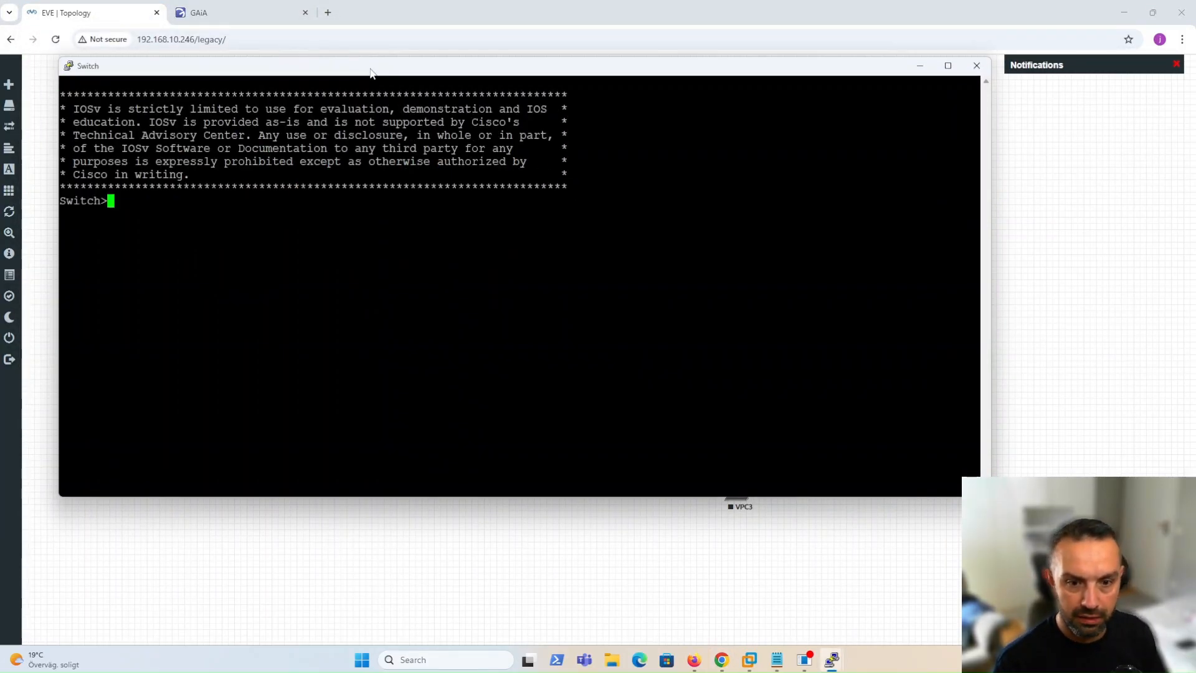
type("en")
key("Return")
type("conf")
key("Return")
key("Return")
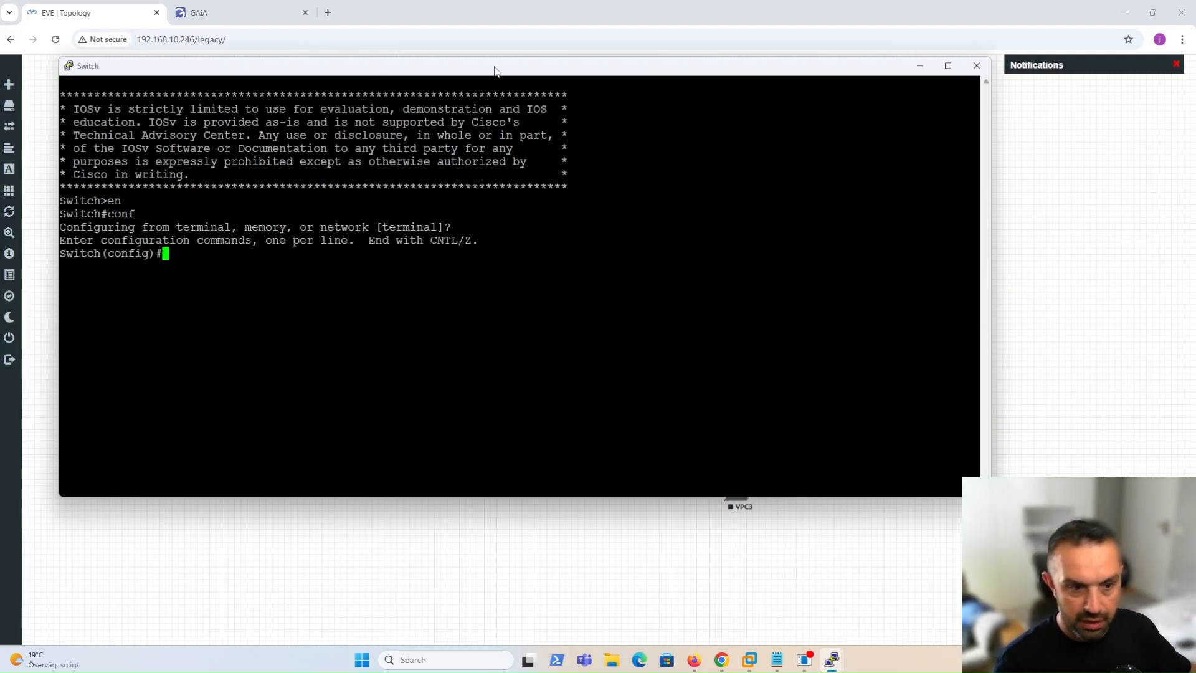
left_click_drag(477, 69, 461, 165)
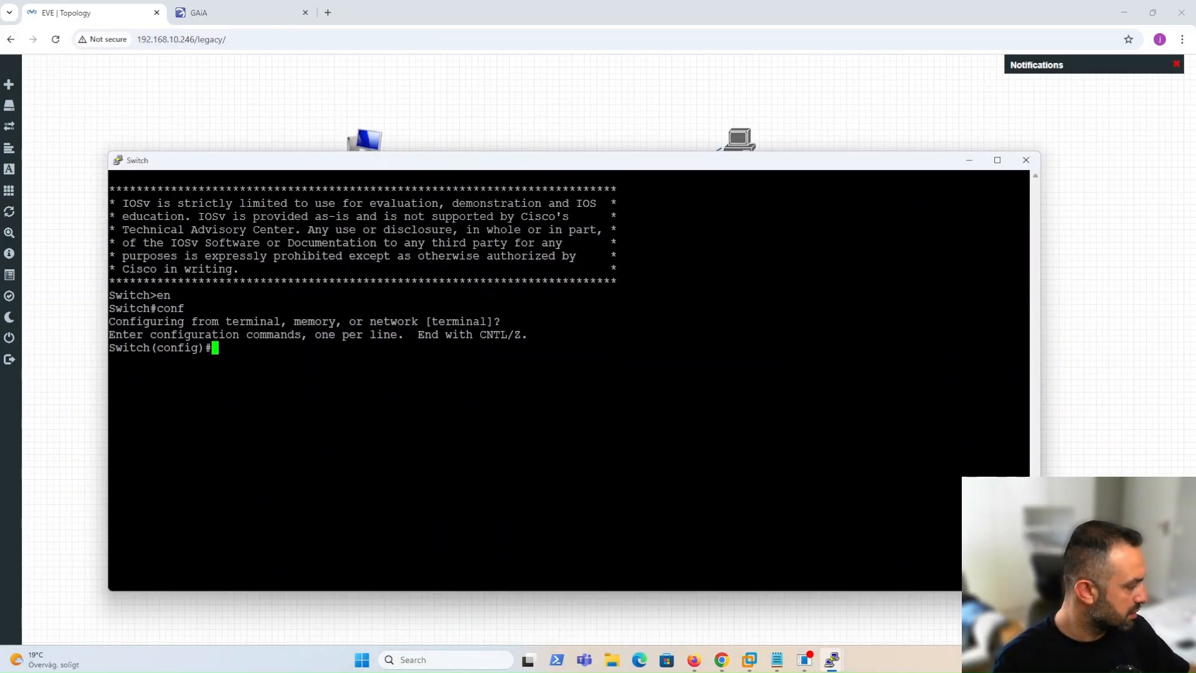
key("alt+Tab")
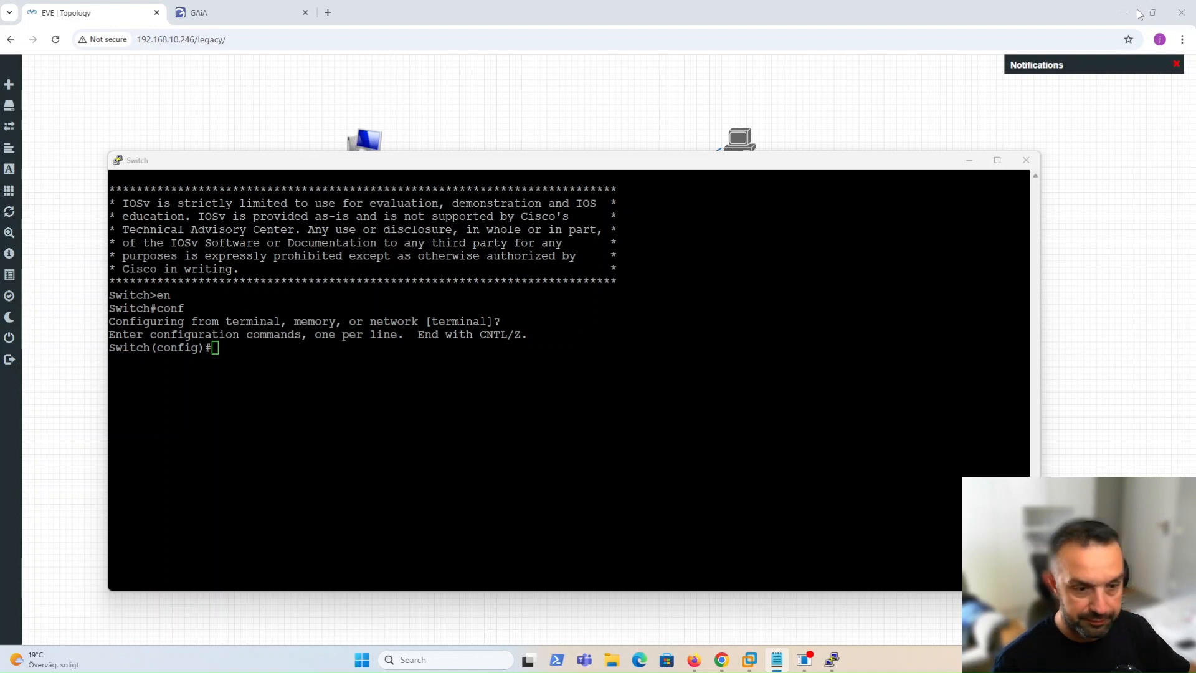
Bundle GigabitEthernet0/0–0/1 into Port-channel 1 with LACP mode active.
right_click(387, 386)
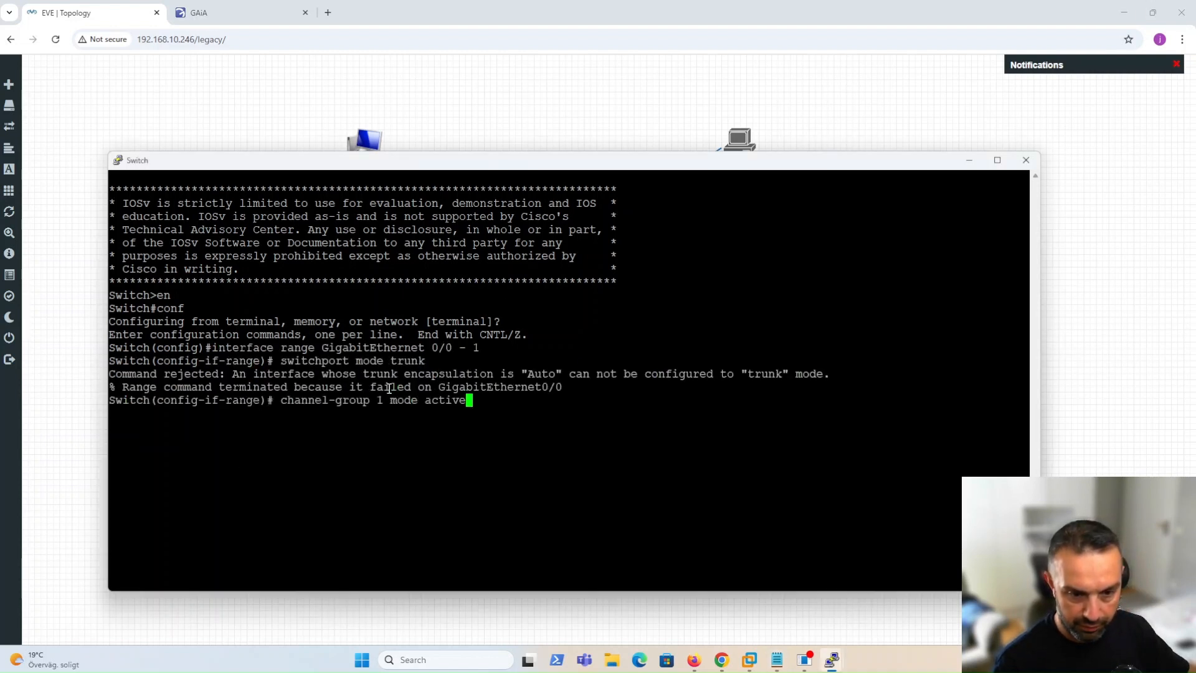
key("Return")
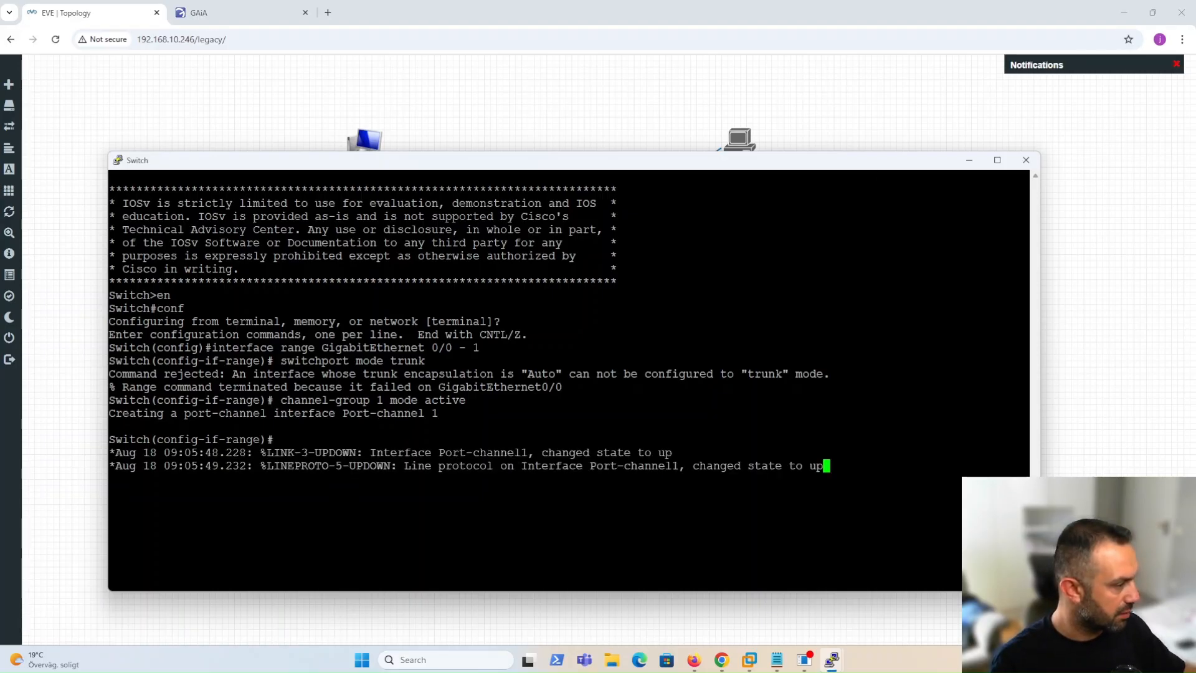
key("alt+Tab")
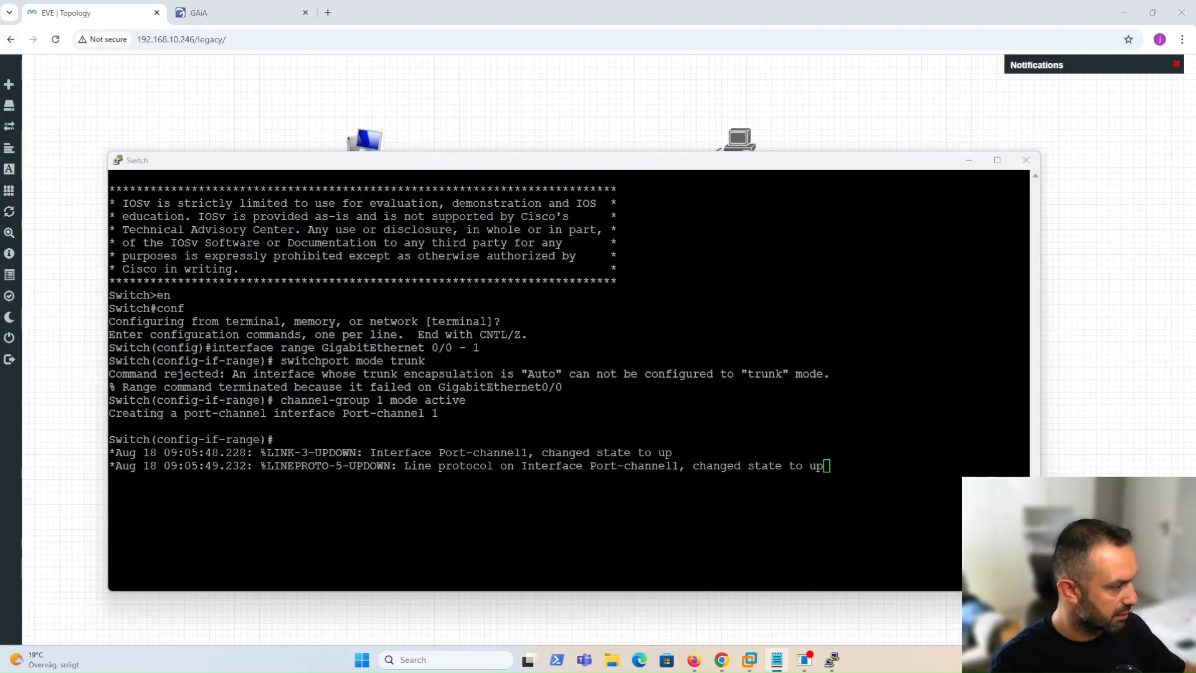
key("alt+Tab")
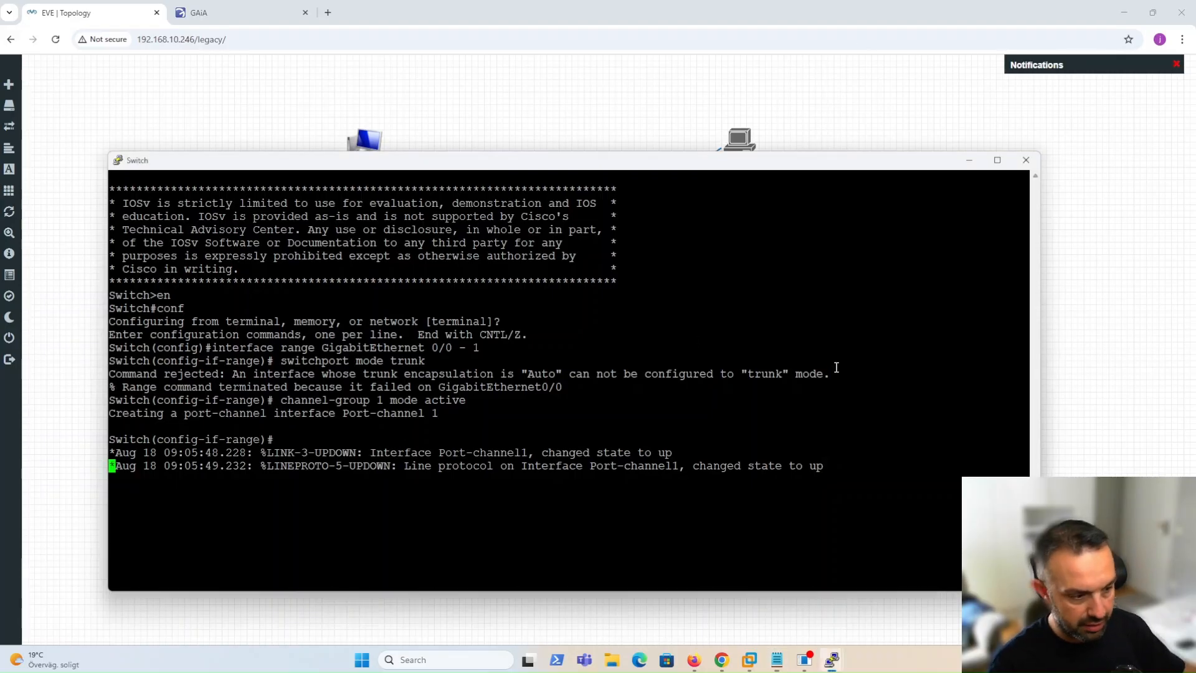
key("Return")
key("Return")
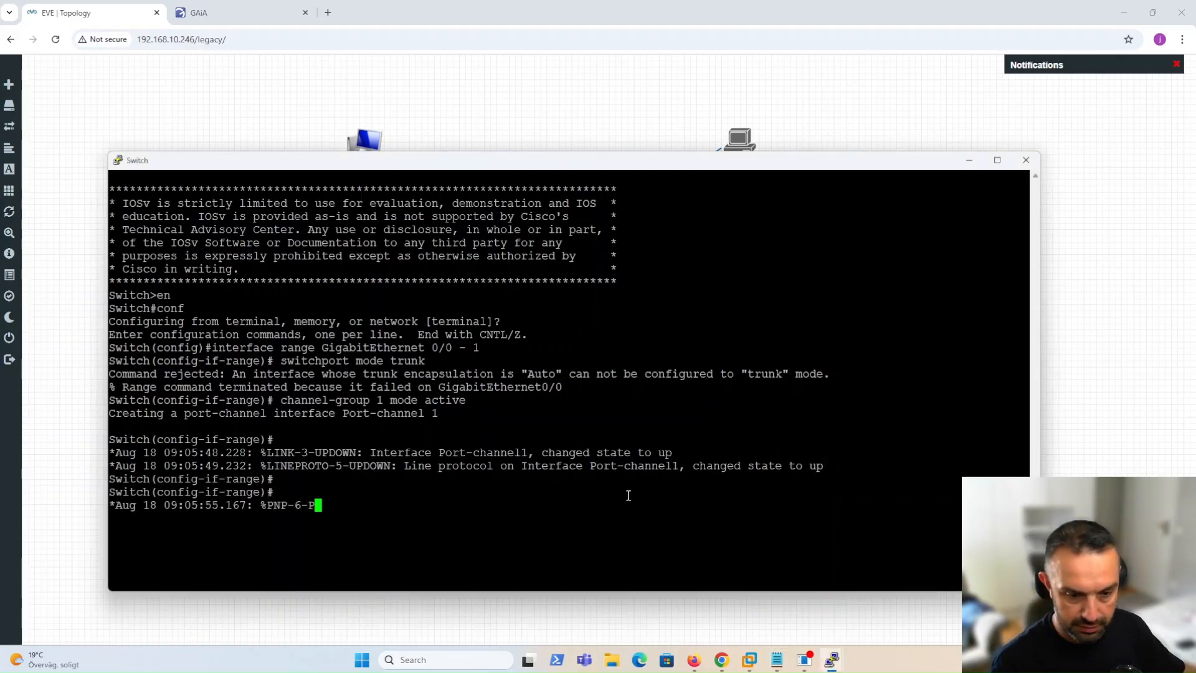
key("Return")
key("Return")
key("Return")
type("exit")
key("Return")
Set dot1q trunk encapsulation on Port-channel1.
right_click(631, 496)
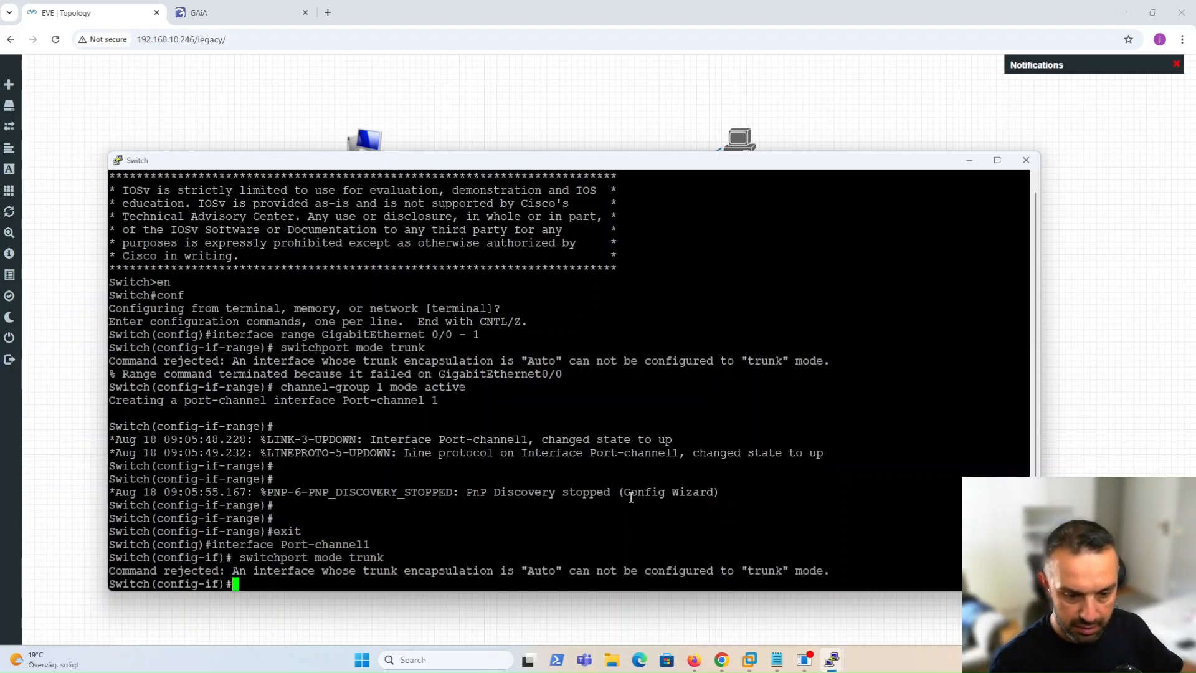
key("Return")
key("Return")
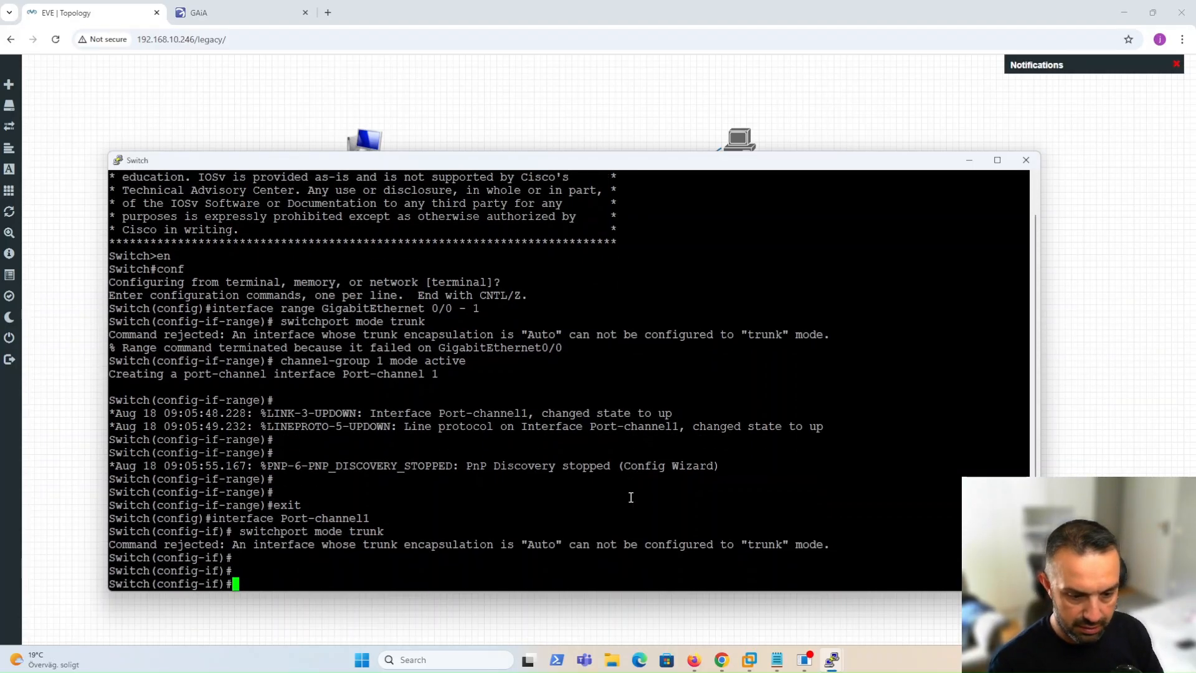
type("swi")
key("Tab")
type("en")
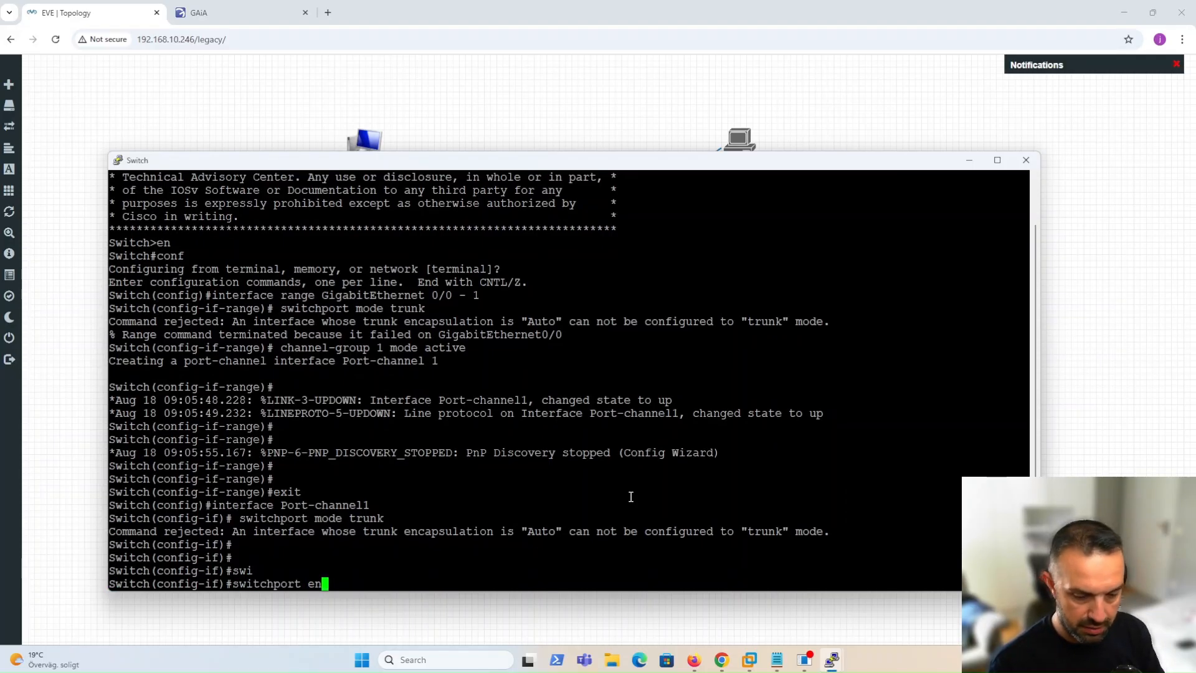
key("Tab")
key("BackSpace")
key("BackSpace")
type("tr")
key("Tab")
type("en")
key("Tab")
type("do")
key("Tab")
key("Return")
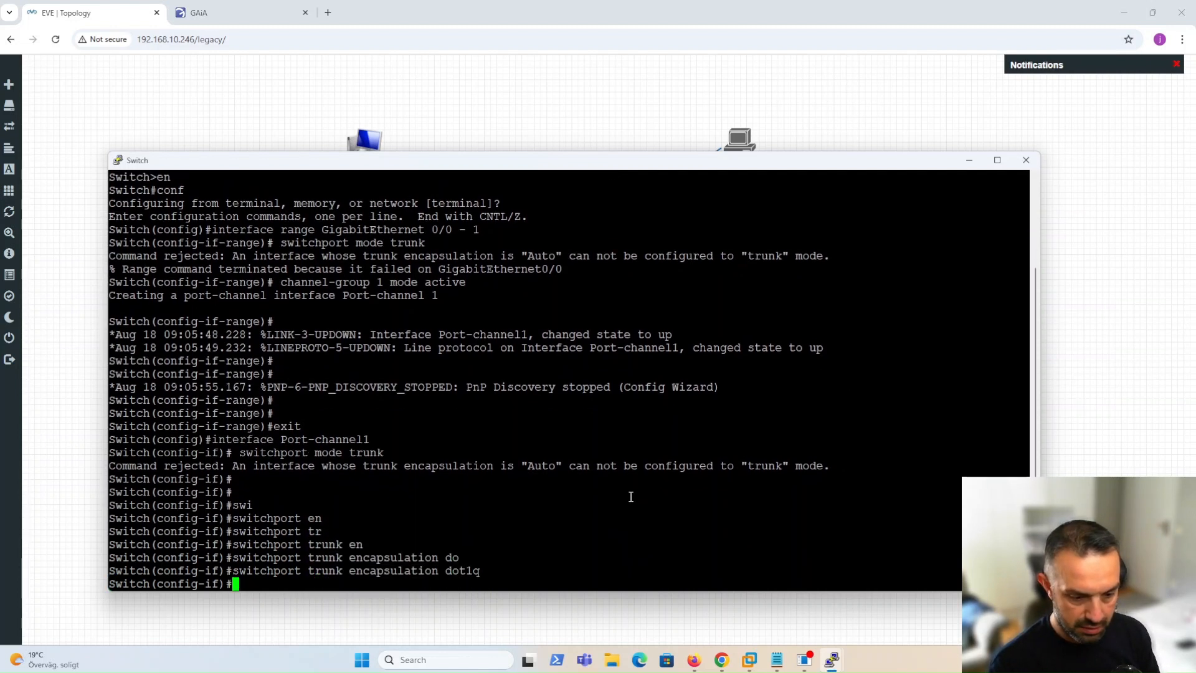
Put Port-channel1 into trunk mode and leave its interface configuration.
key("Up")
key("Up")
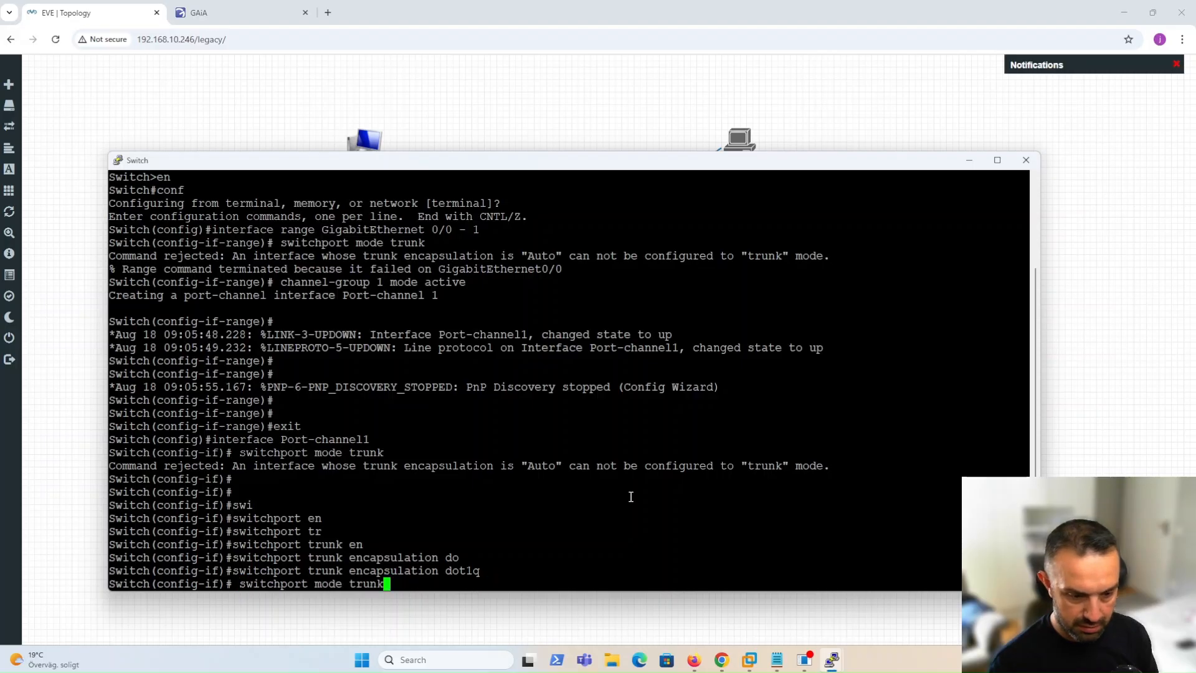
key("Return")
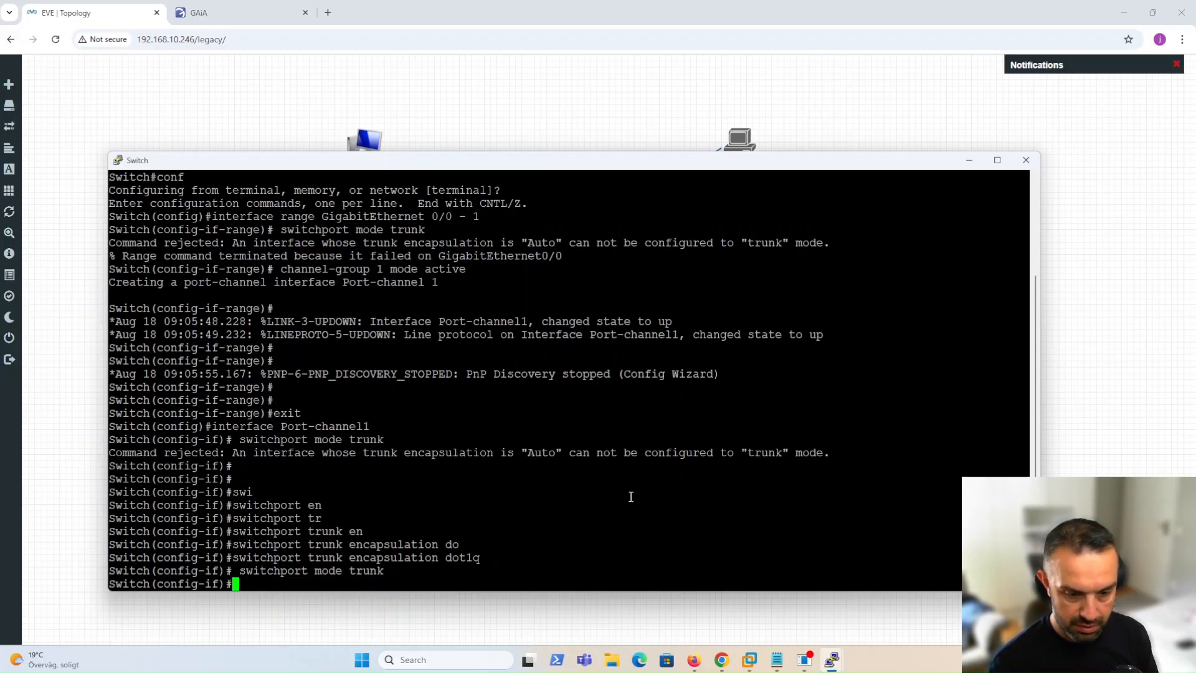
type("exit")
key("Return")
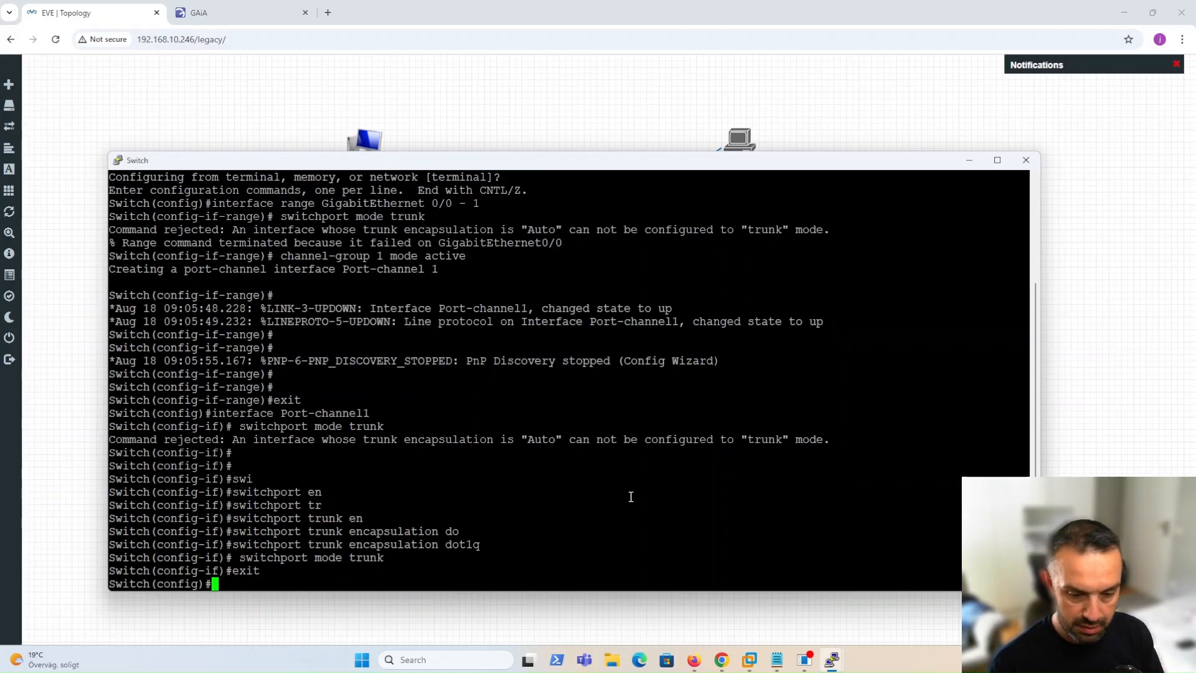
Save the switch configuration and list interface status to check Port-channel1.
type("do wr")
key("Return")
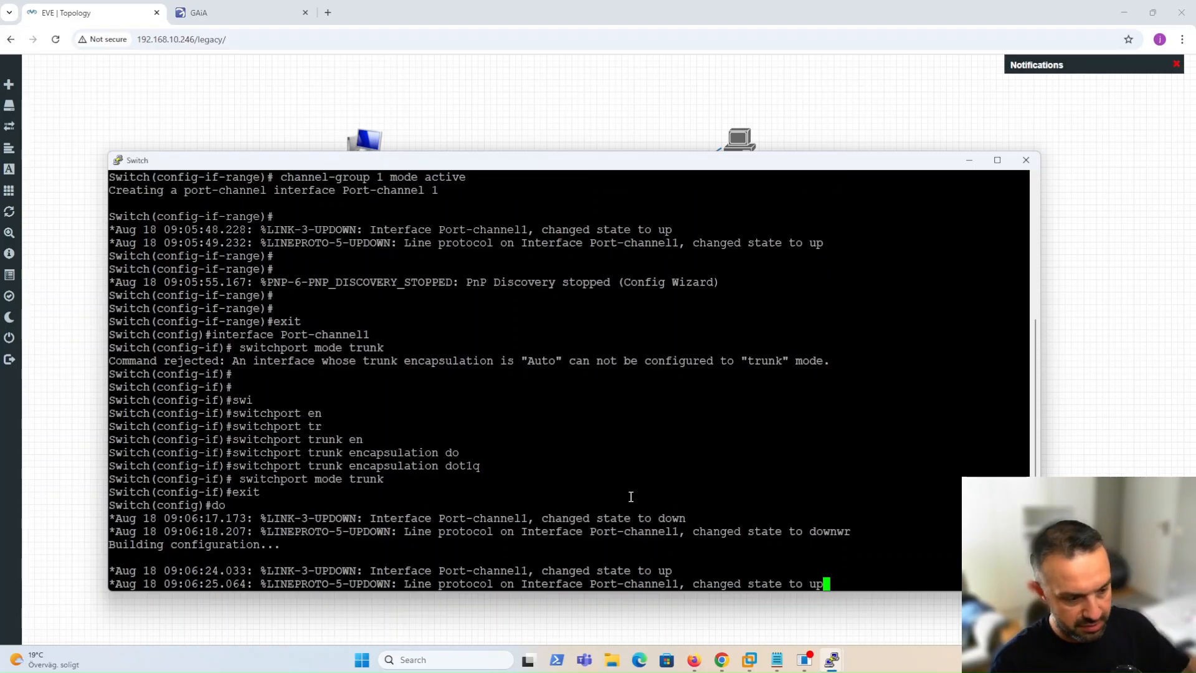
left_click_drag(437, 571, 542, 571)
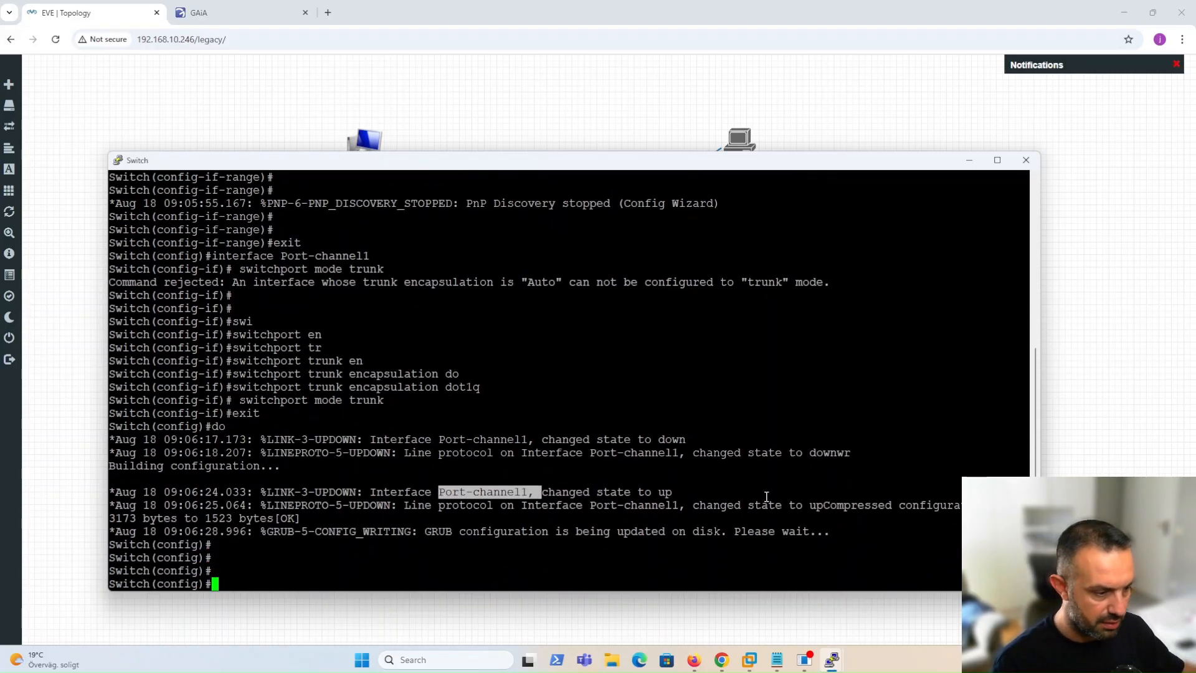
key("Return")
key("Return")
key("Return")
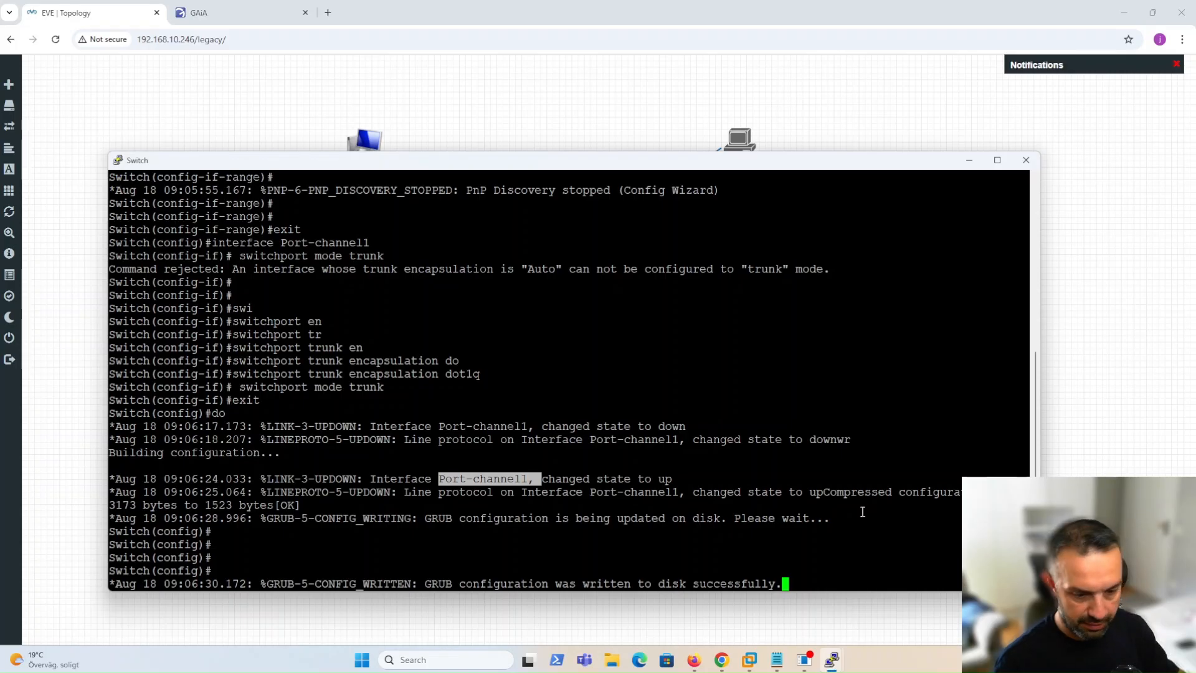
key("Return")
key("Return")
key("Return")
key("Return")
key("Return")
type("do s")
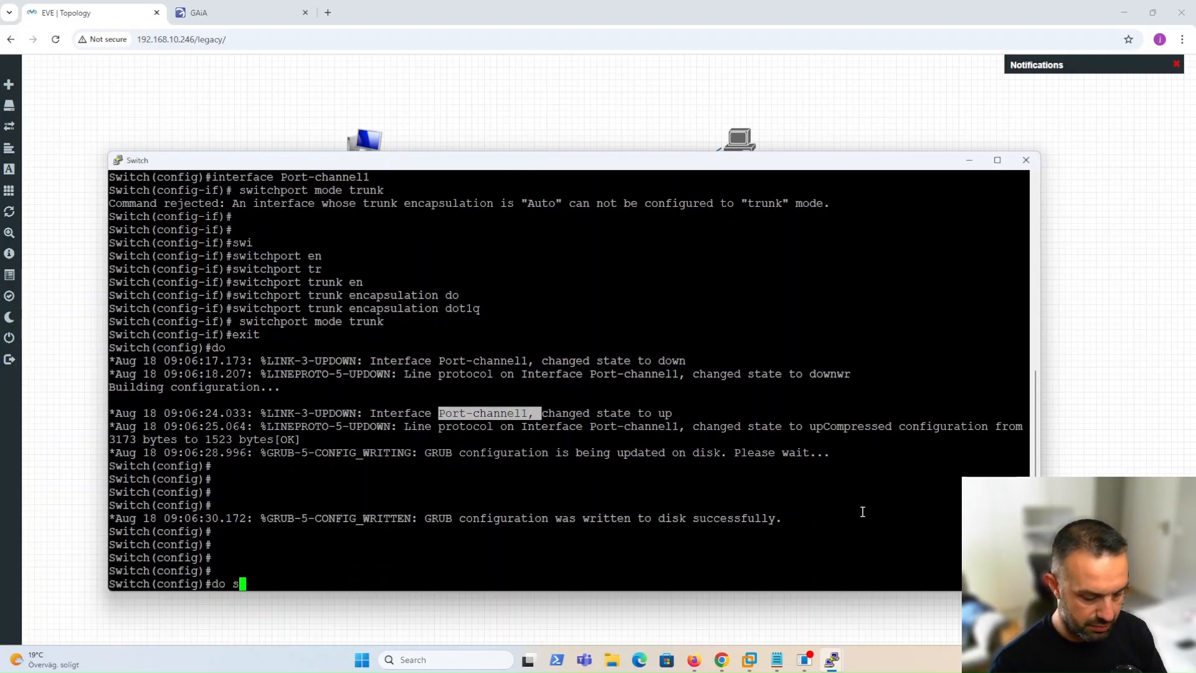
type("h ip int b")
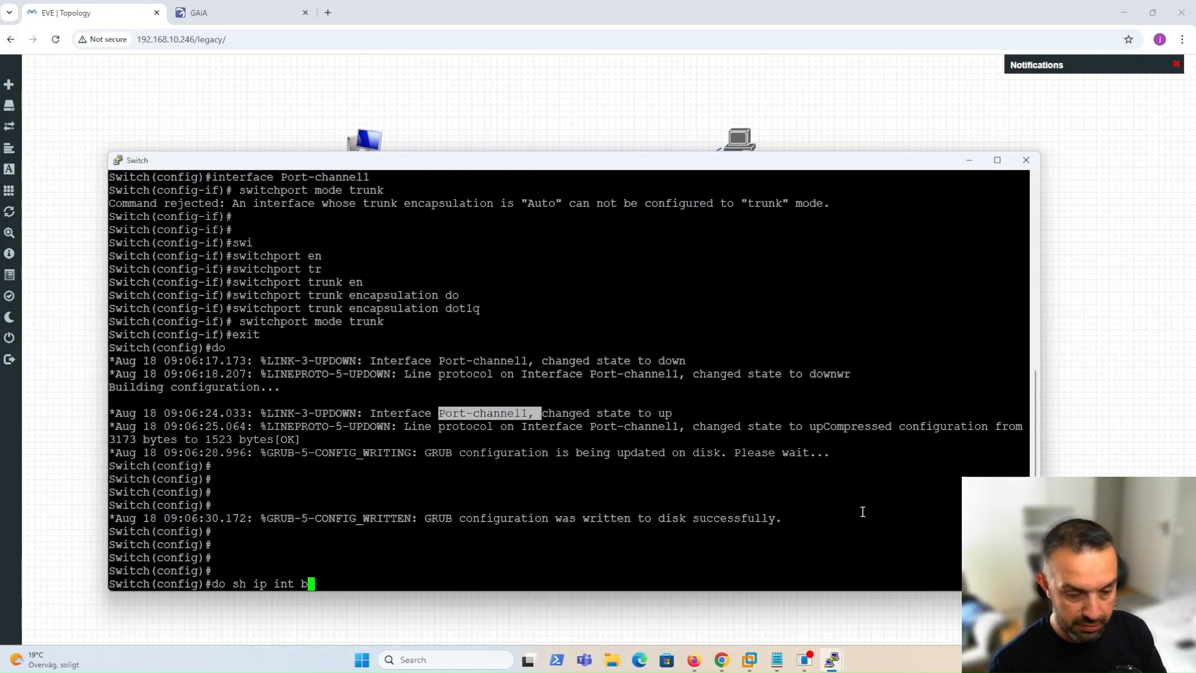
key("Return")
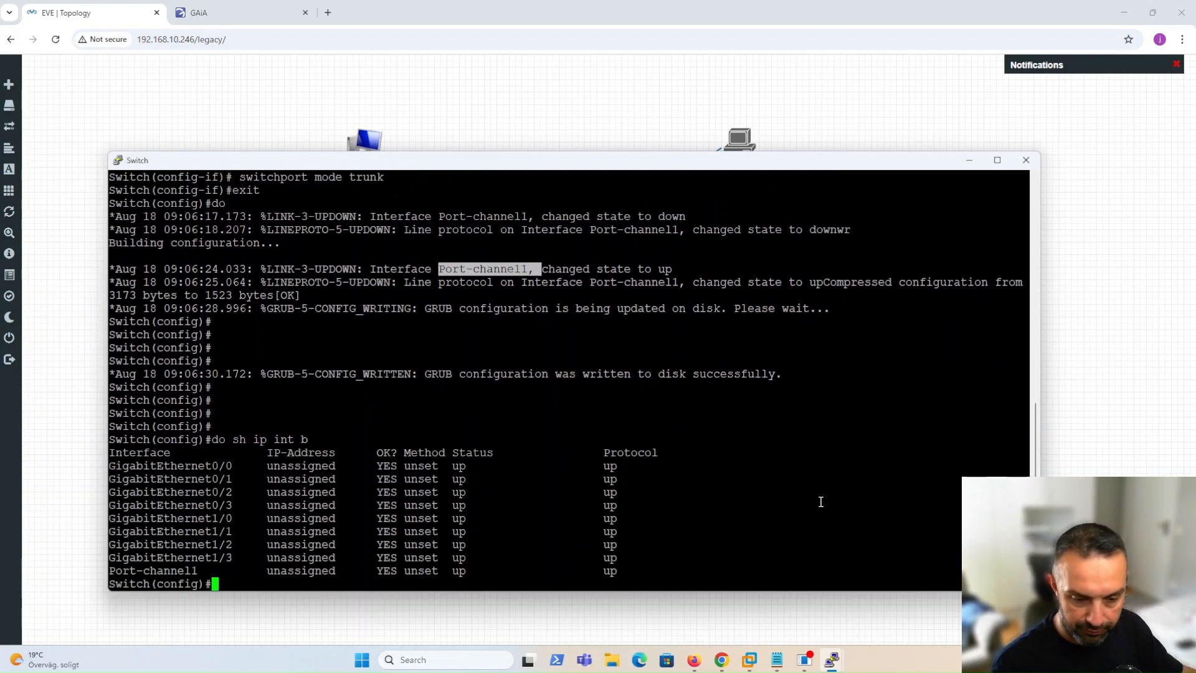
left_click_drag(117, 574, 679, 565)
Create VLANs 10 and 15 on the switch.
left_click(734, 532)
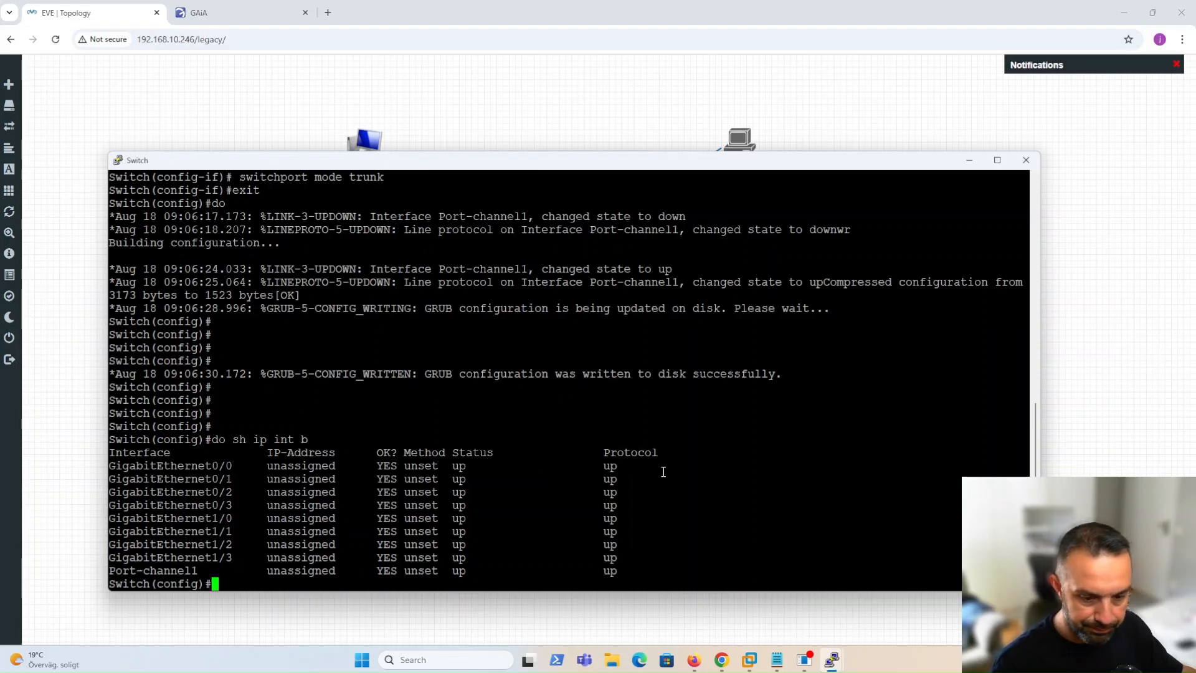
key("Return")
key("Return")
key("Return")
key("Return")
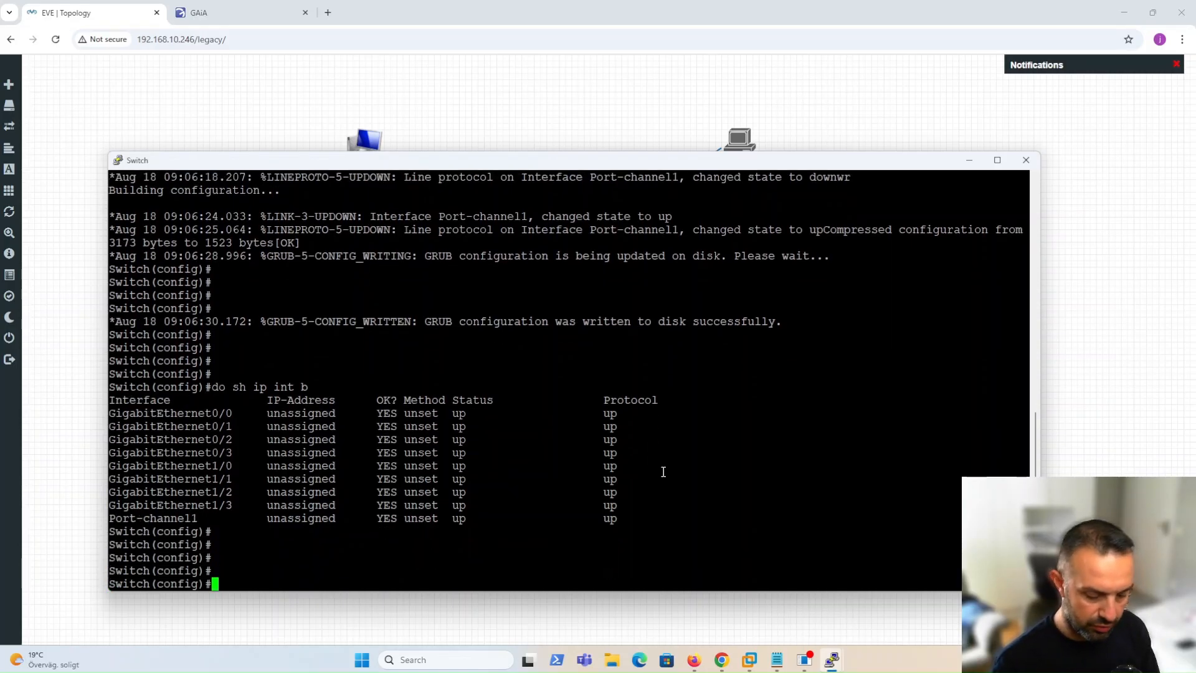
type("vlan 10")
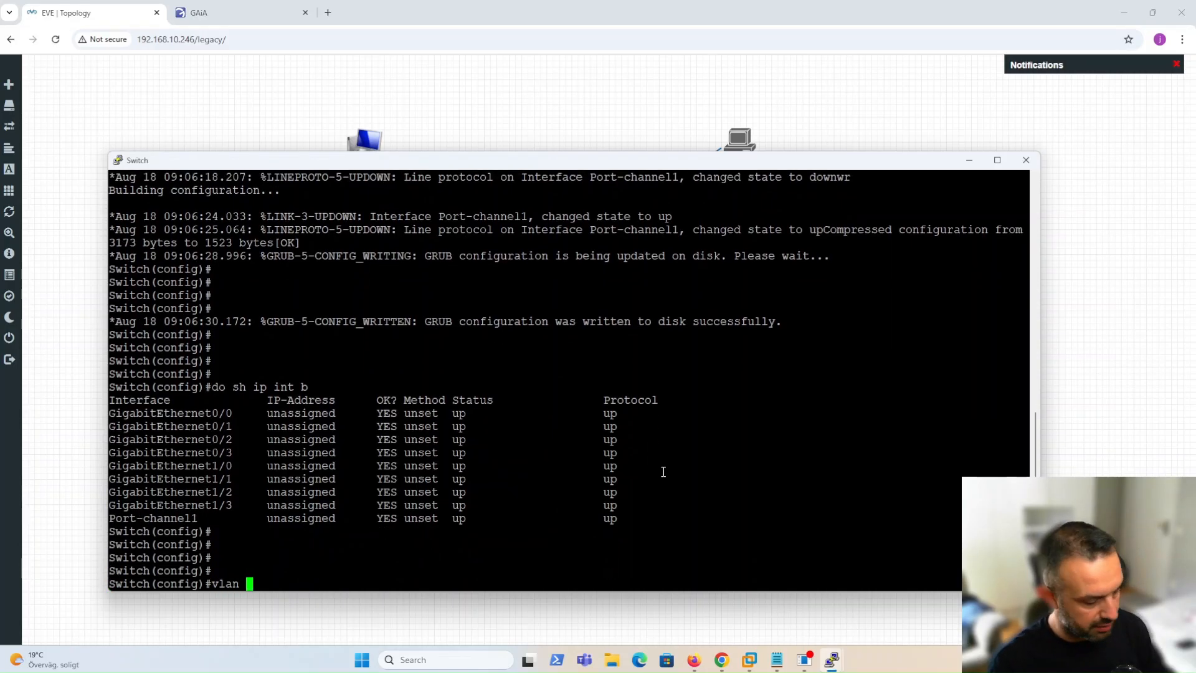
key("Return")
type("exit")
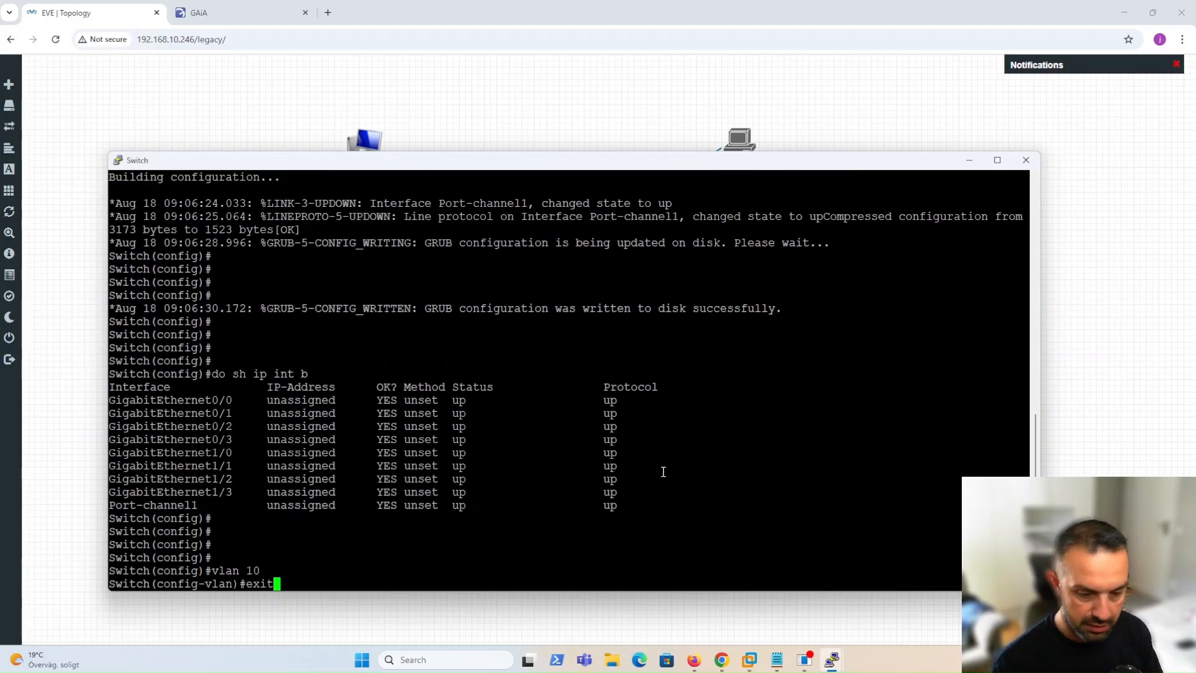
key("Return")
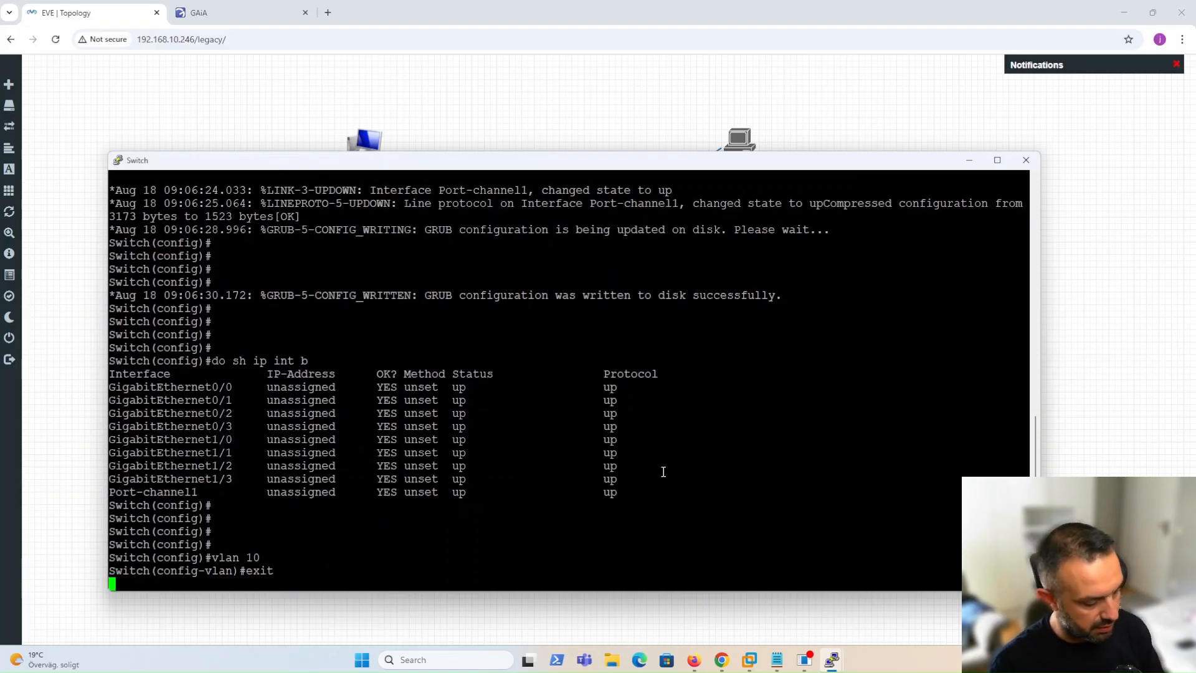
type("vlen 15")
key("Return")
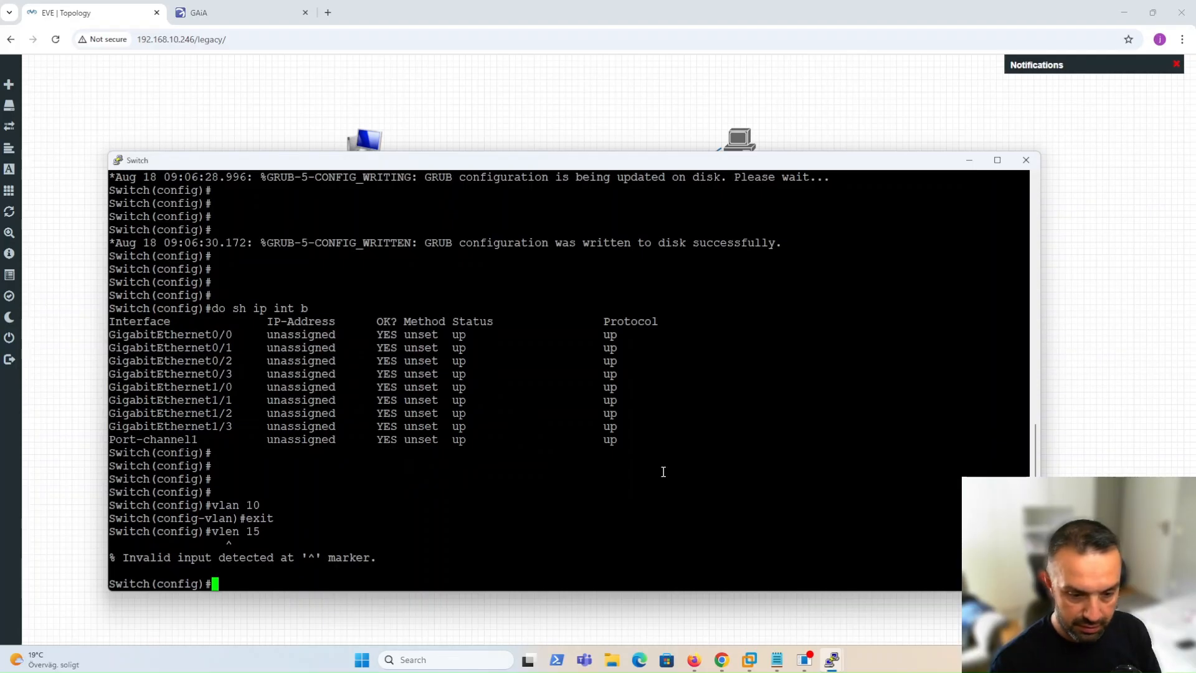
key("Up")
key("Left")
key("Left")
key("Left")
key("Left")
key("BackSpace")
type("a")
key("Return")
type("'")
key("BackSpace")
type("exit")
key("Return")
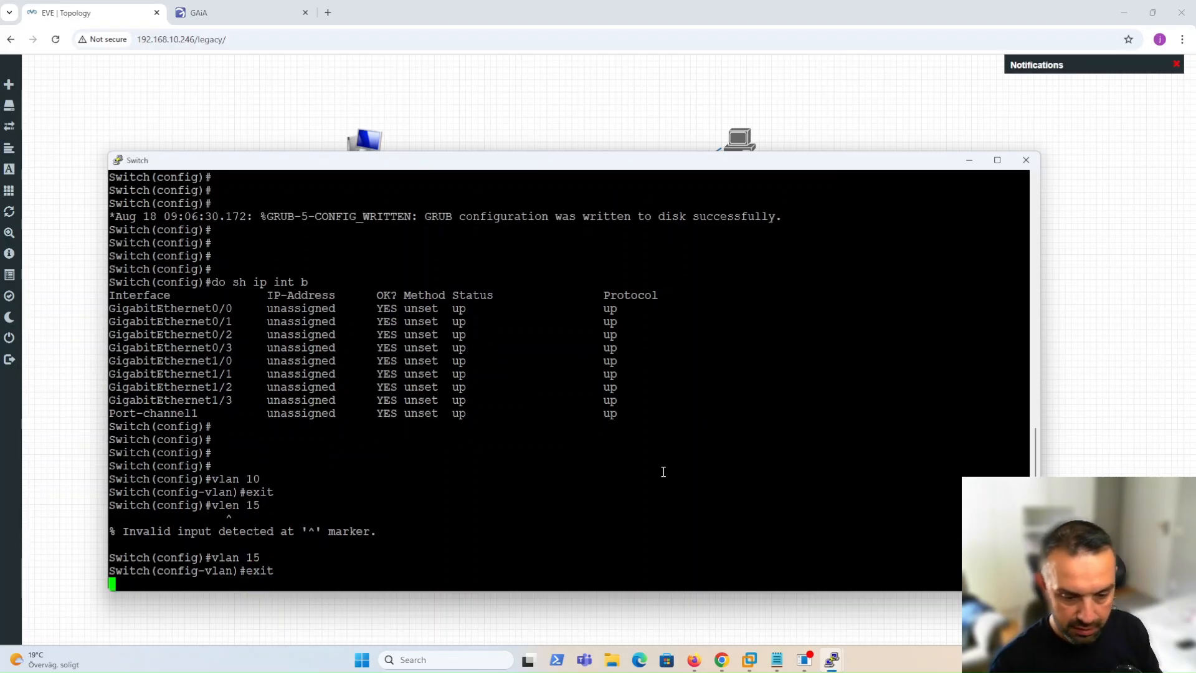
Create VLANs 20 and 25, then exit configuration mode.
type("exit")
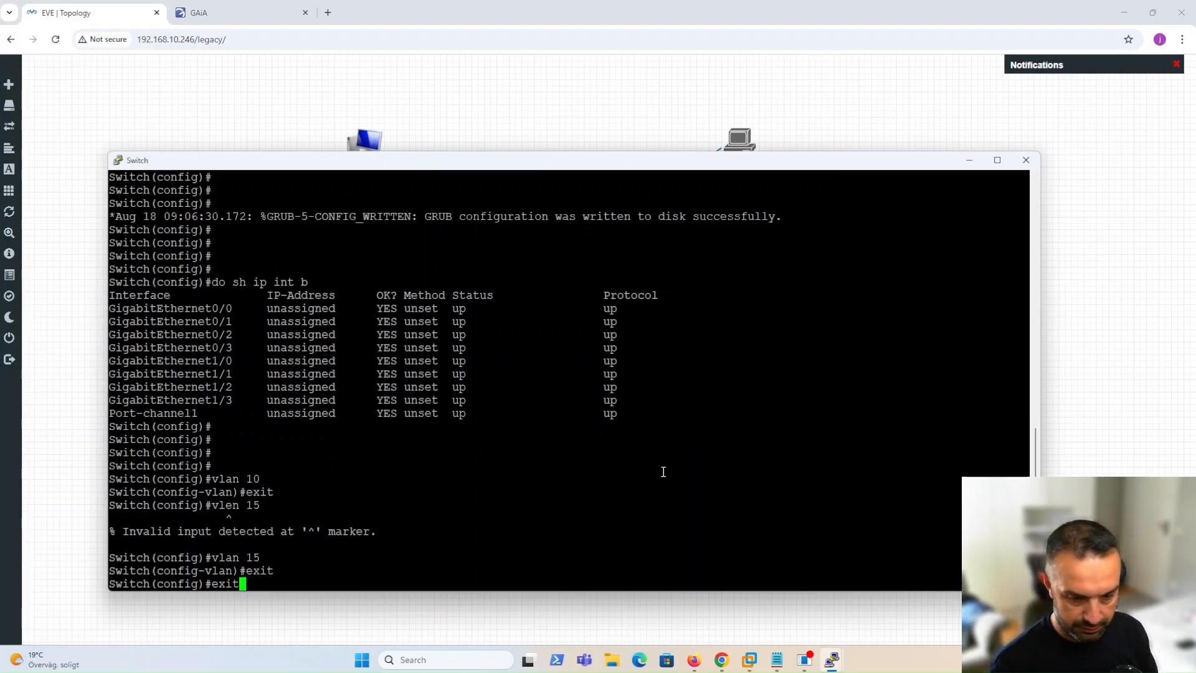
key("Up")
key("Up")
key("BackSpace")
key("BackSpace")
type("20")
key("Return")
type("exit")
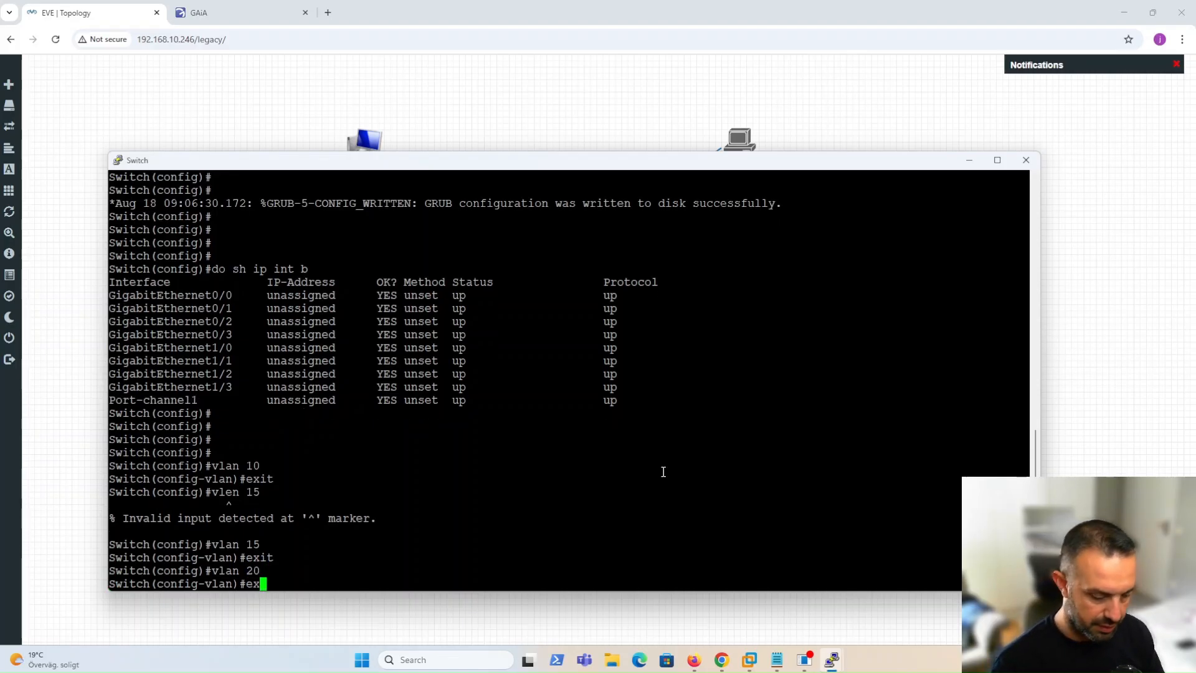
key("Return")
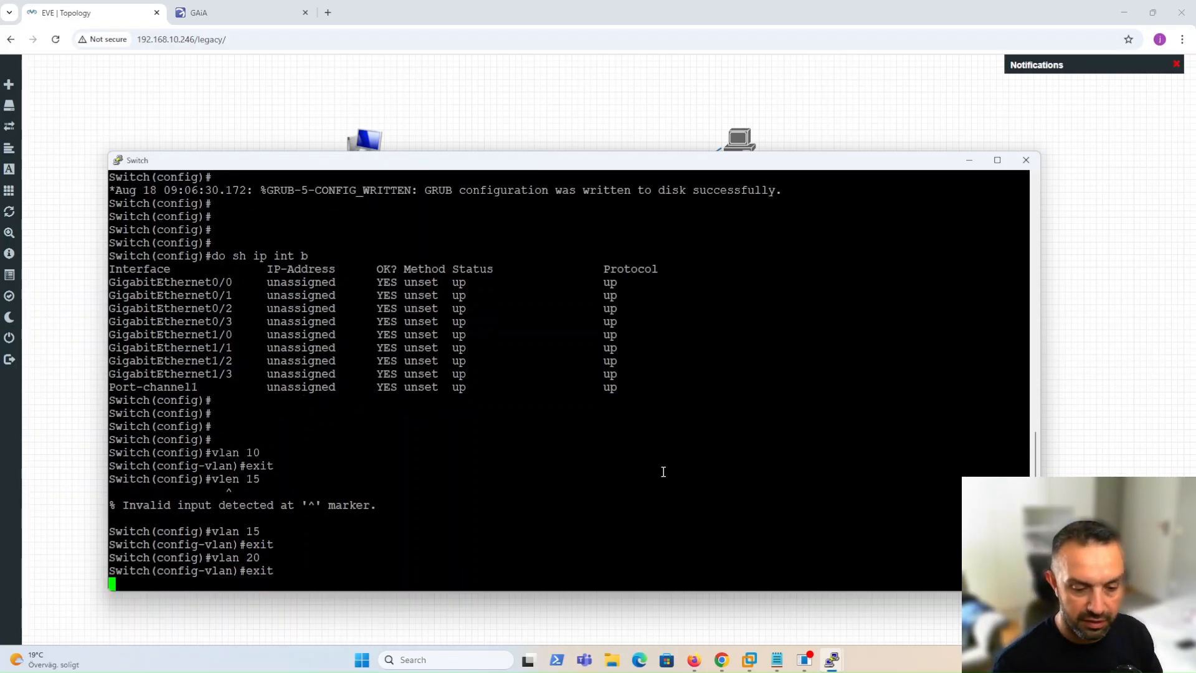
key("Up")
key("Up")
key("BackSpace")
type("5")
key("Return")
type("end")
key("Return")
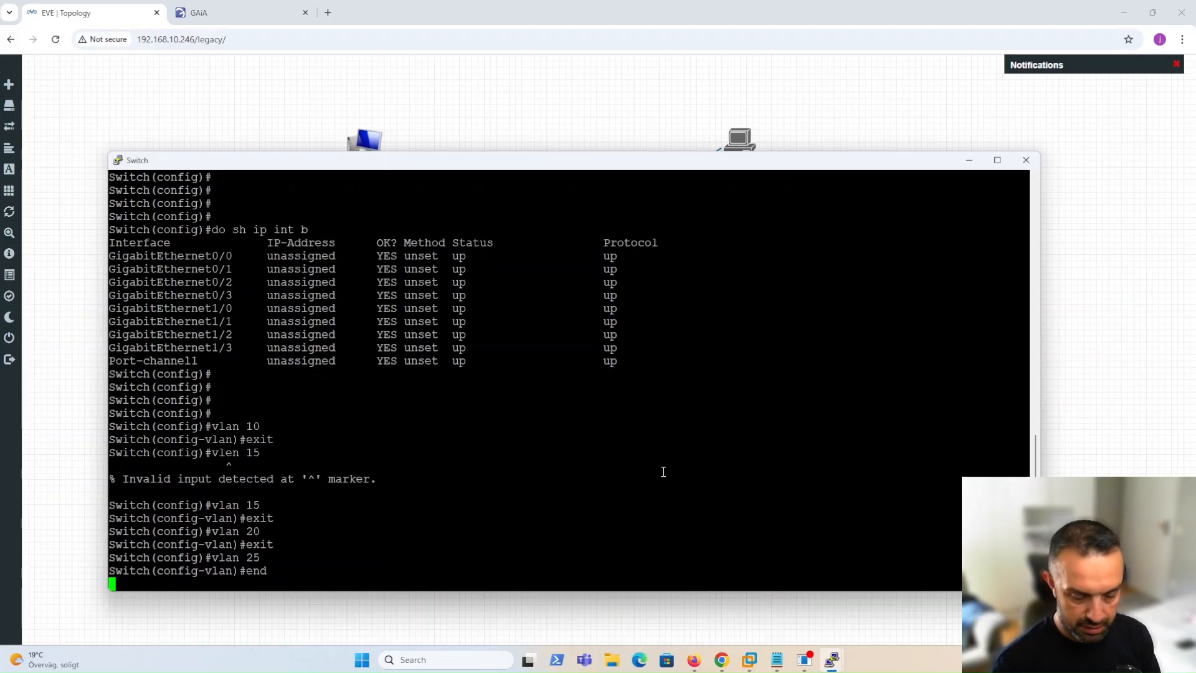
Run 'sh vl b' to confirm VLANs 10, 15, 20 and 25 are active, then return to Gaia.
key("Return")
key("Return")
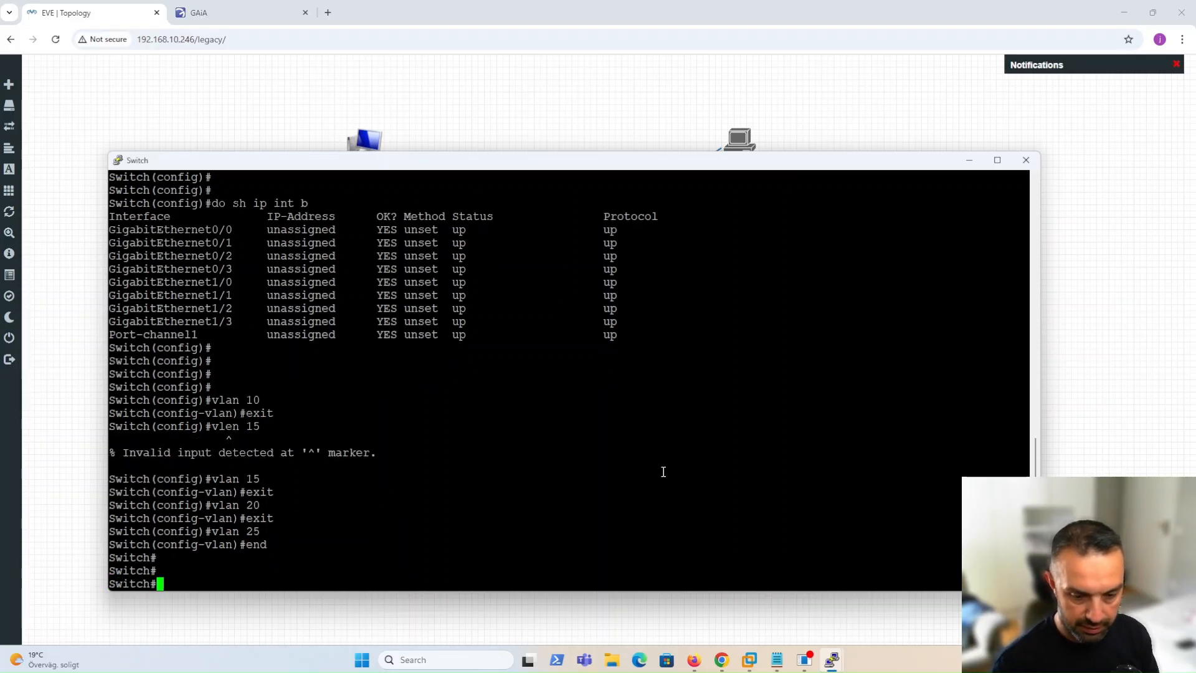
type("sh vl b")
key("Return")
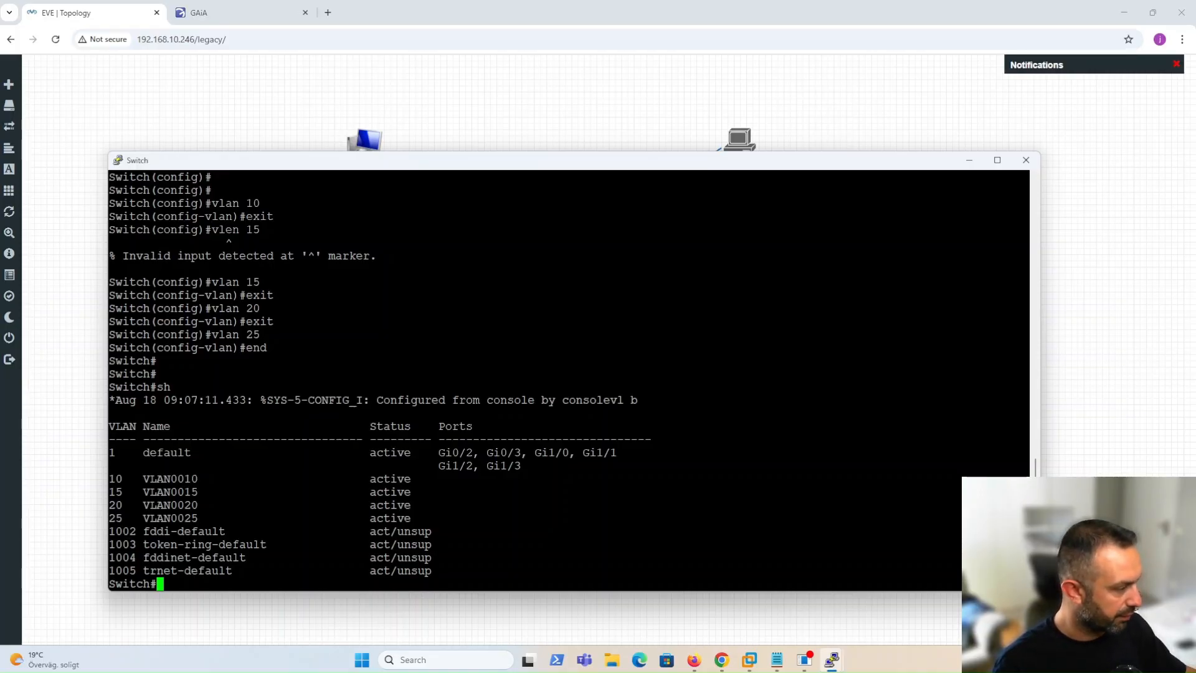
left_click(229, 114)
left_click(206, 12)
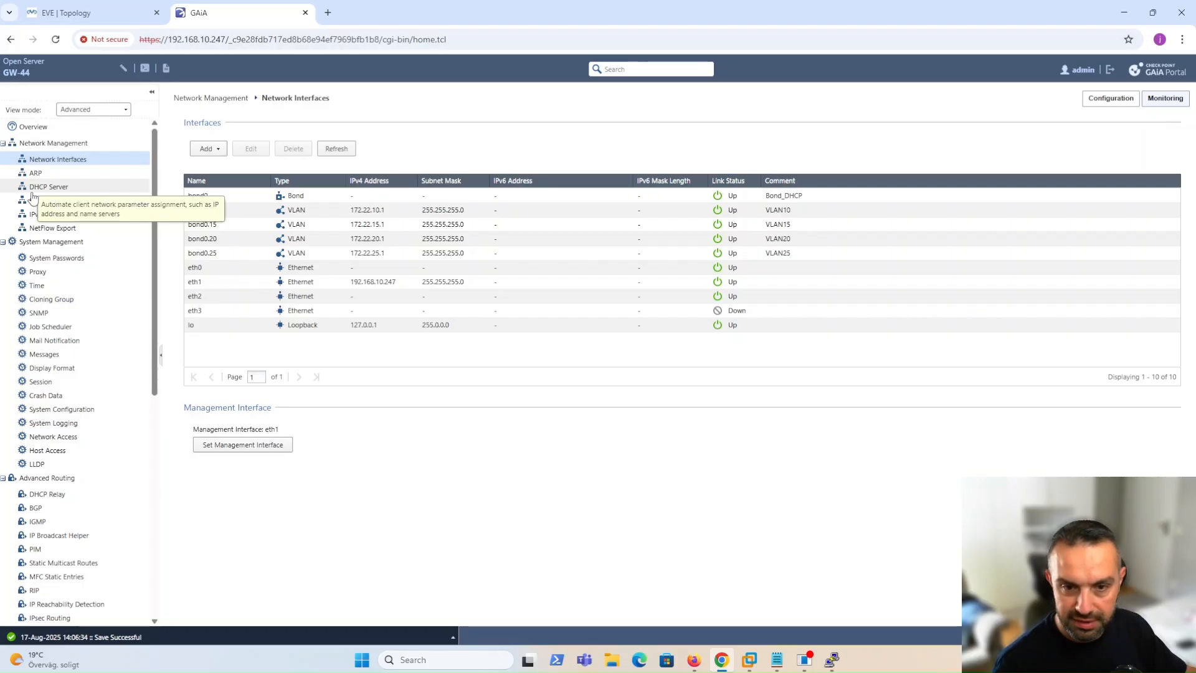
Enable the DHCP server and add a subnet taken from interface bond0.10 (VLAN10).
left_click(38, 190)
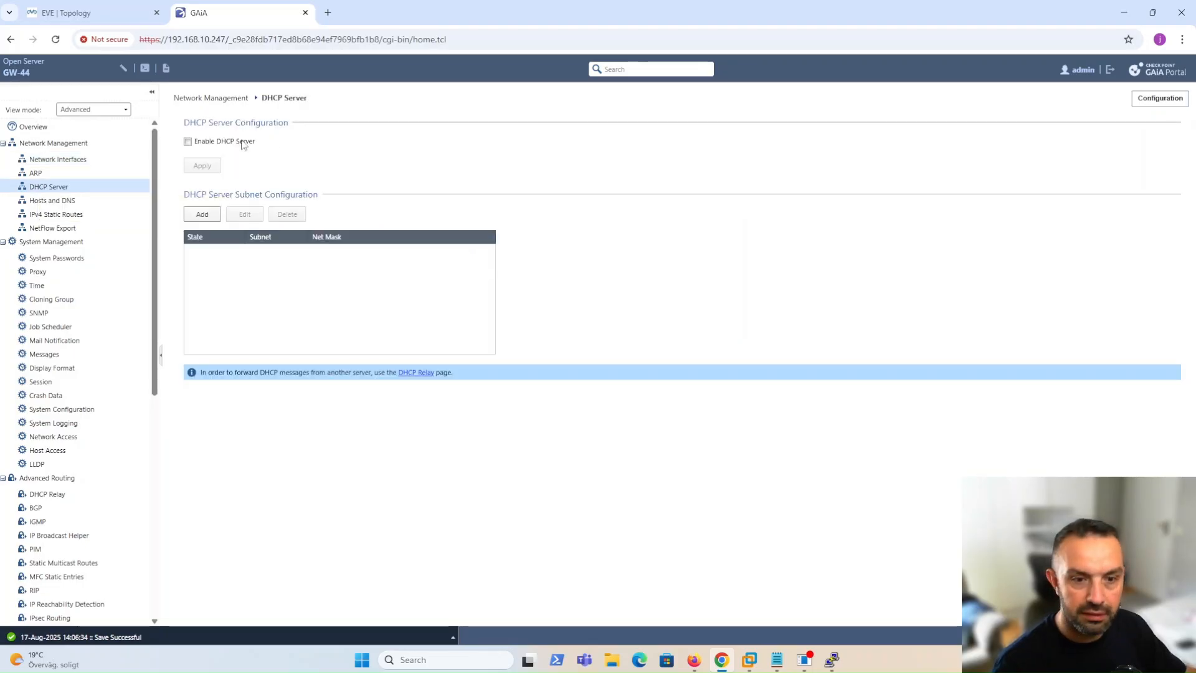
left_click(188, 144)
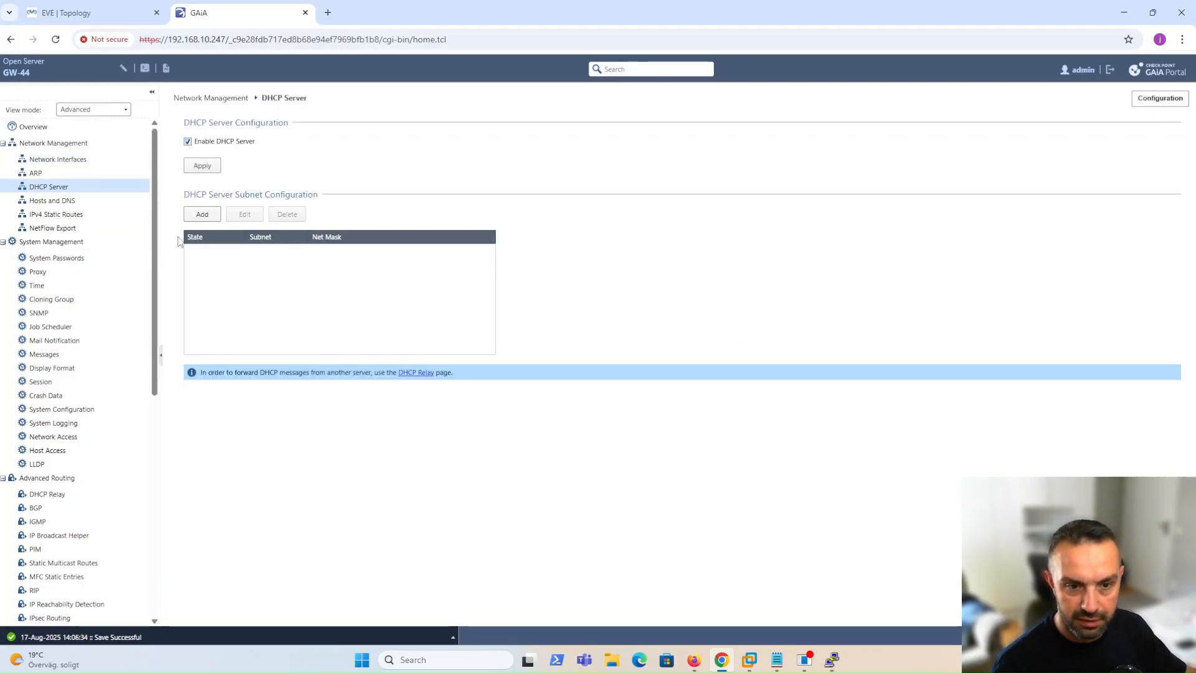
left_click(203, 214)
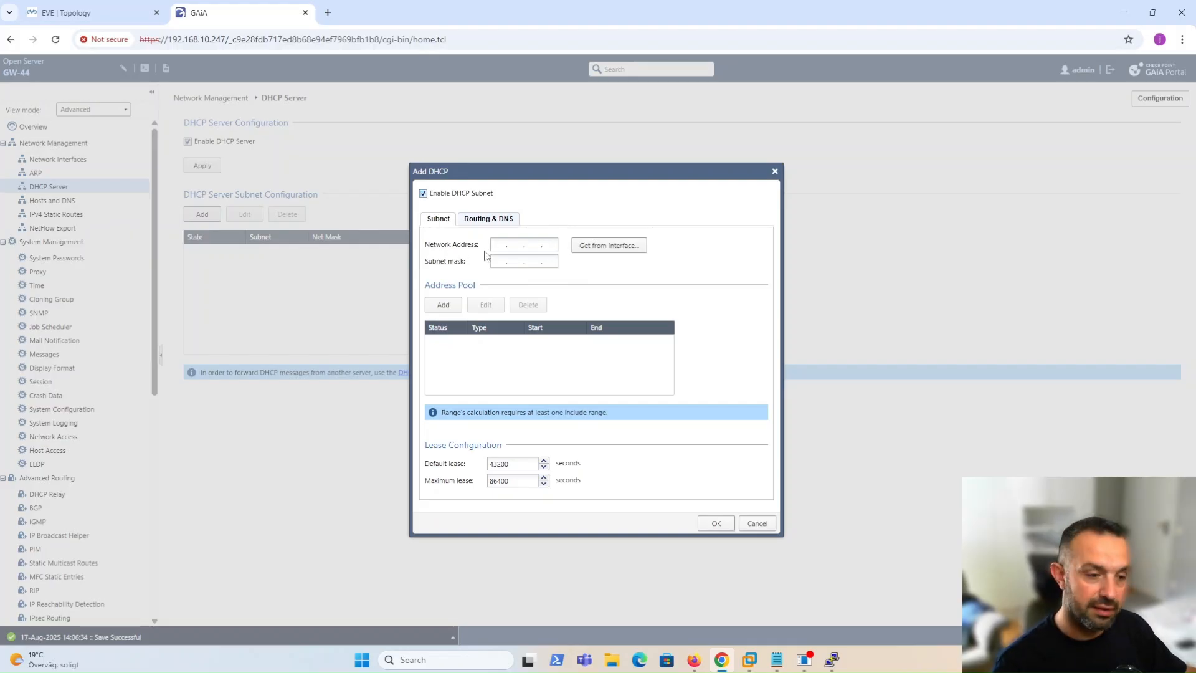
left_click(603, 246)
left_click(665, 319)
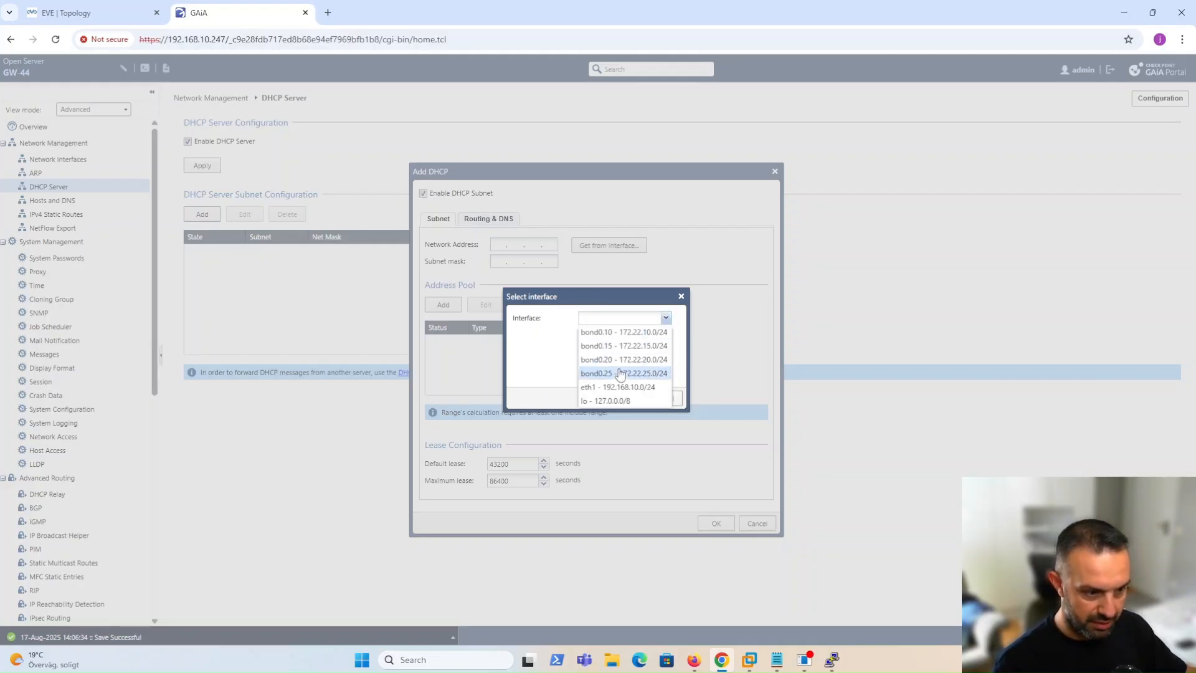
left_click(621, 334)
left_click(617, 394)
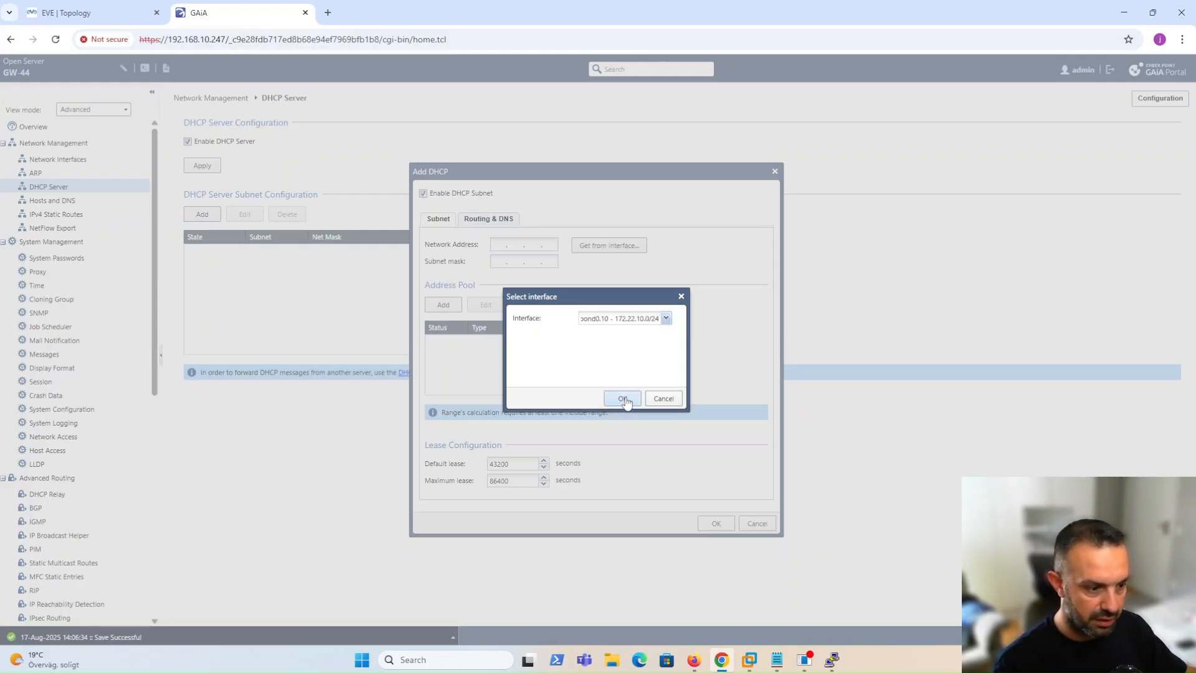
Add an enabled Include pool range 172.22.10.10–172.22.10.245 to the subnet.
left_click(442, 304)
left_click(608, 318)
left_click(568, 333)
left_click(609, 335)
left_click(571, 348)
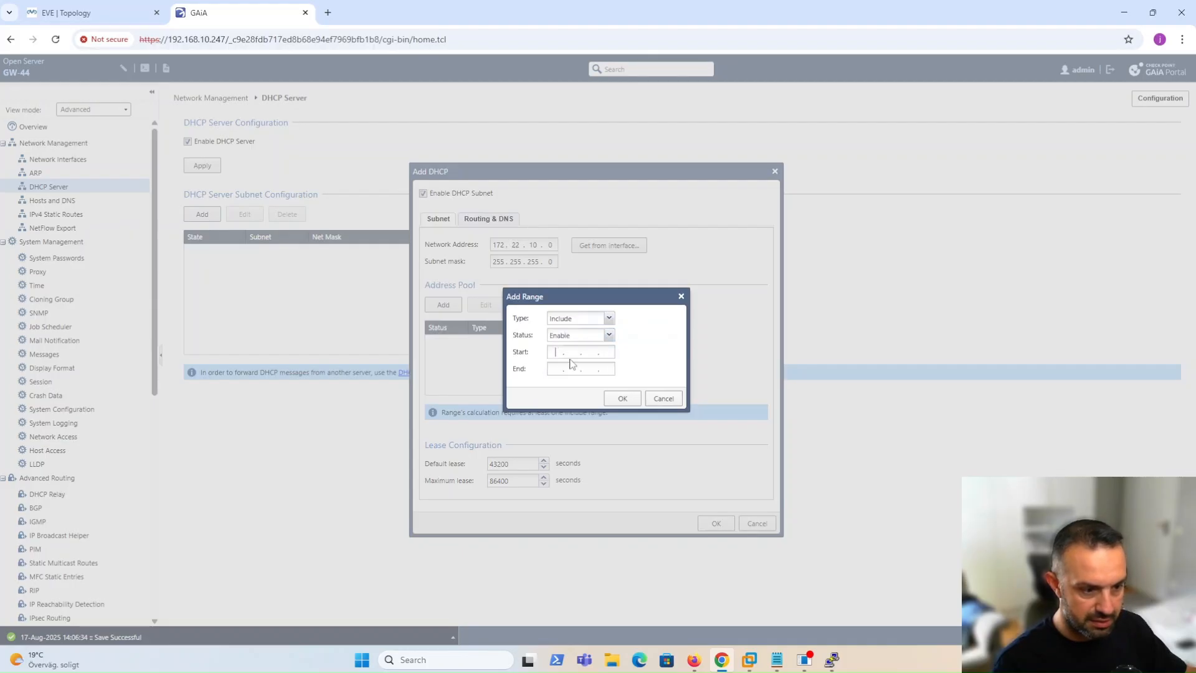
type("172 . 22 . 10 . 10")
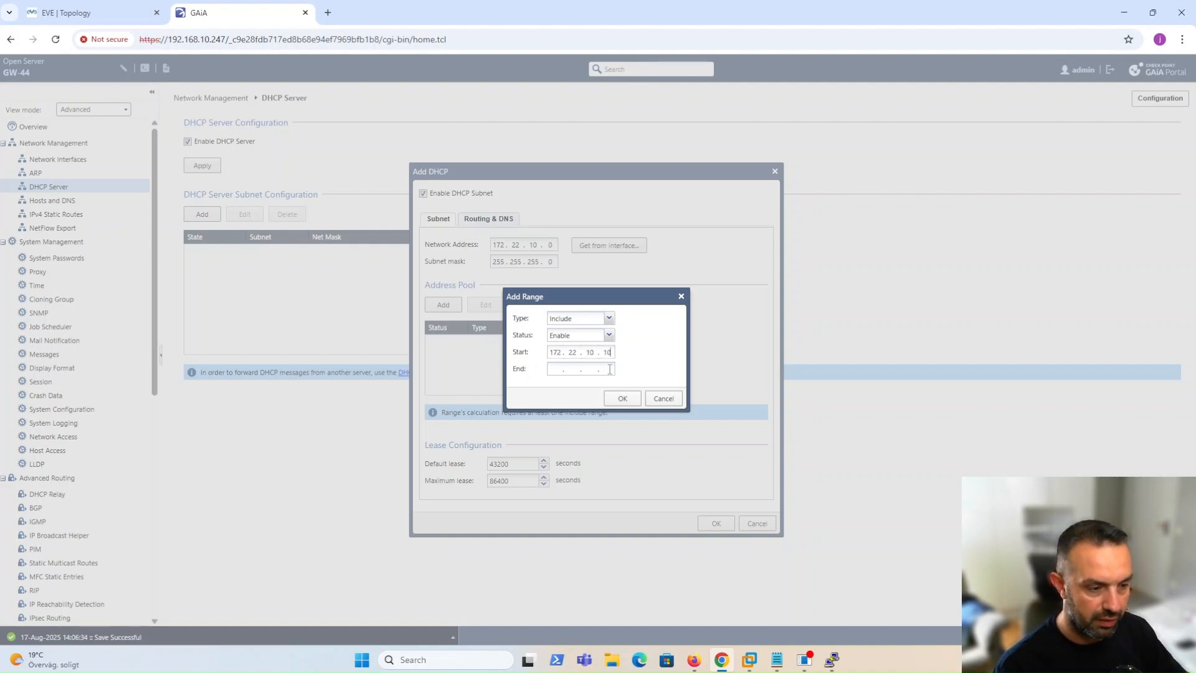
type("172.22.")
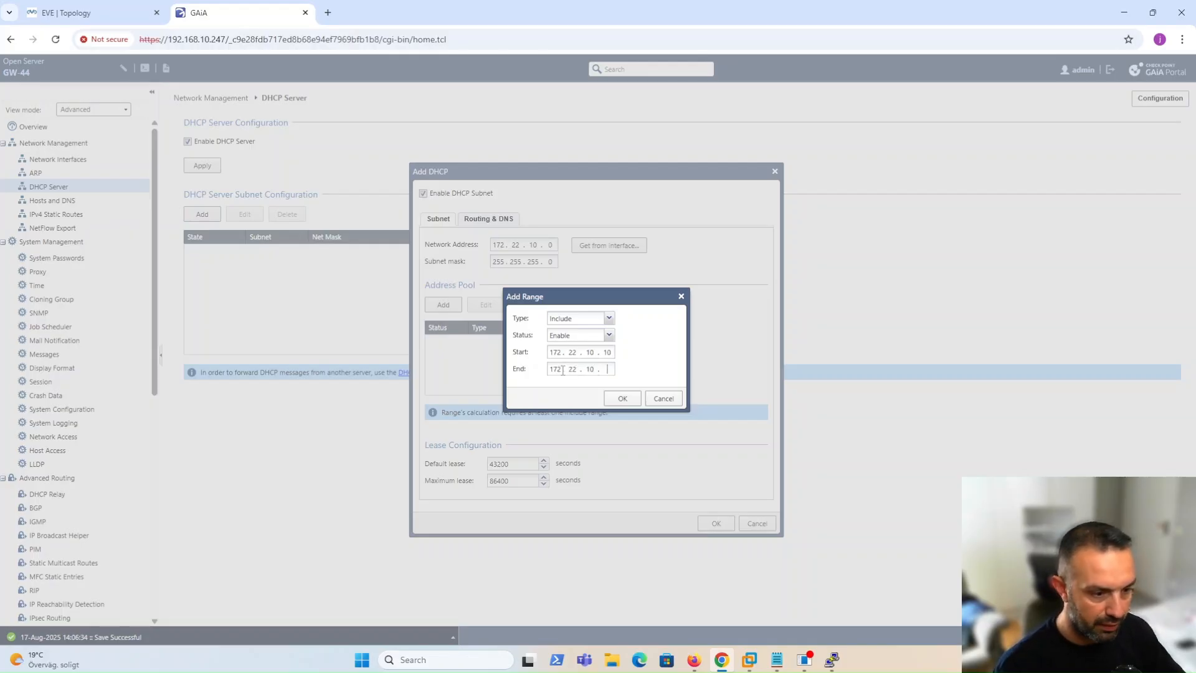
type("10.24")
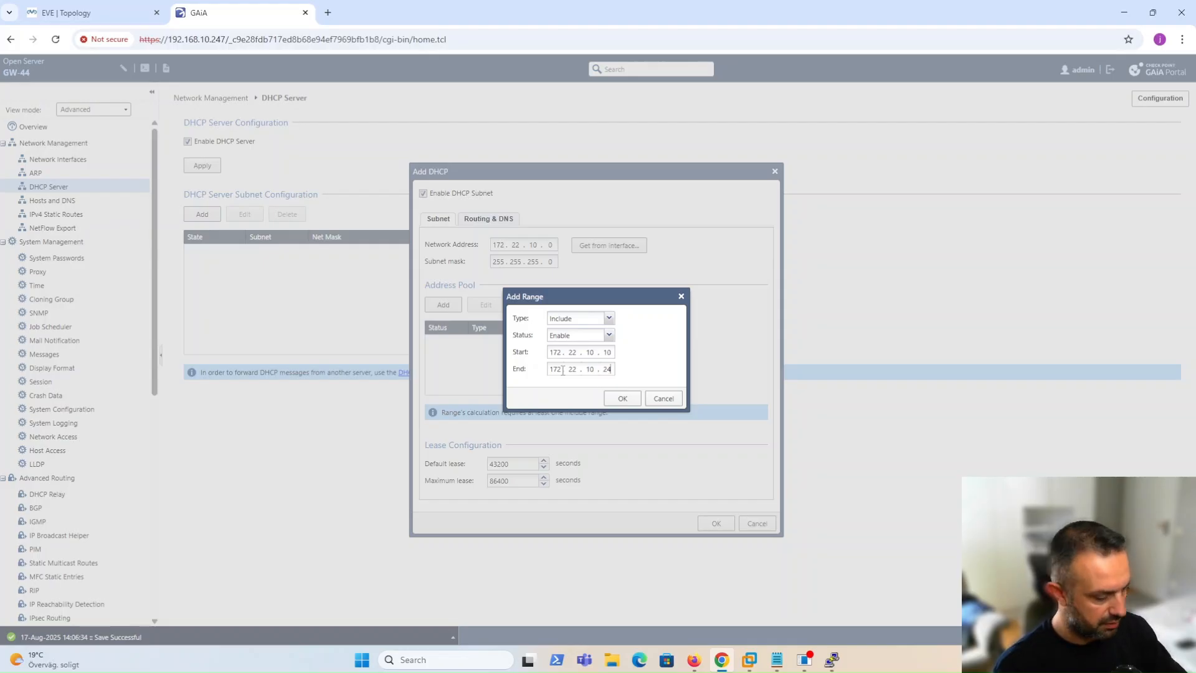
type("5")
left_click(623, 399)
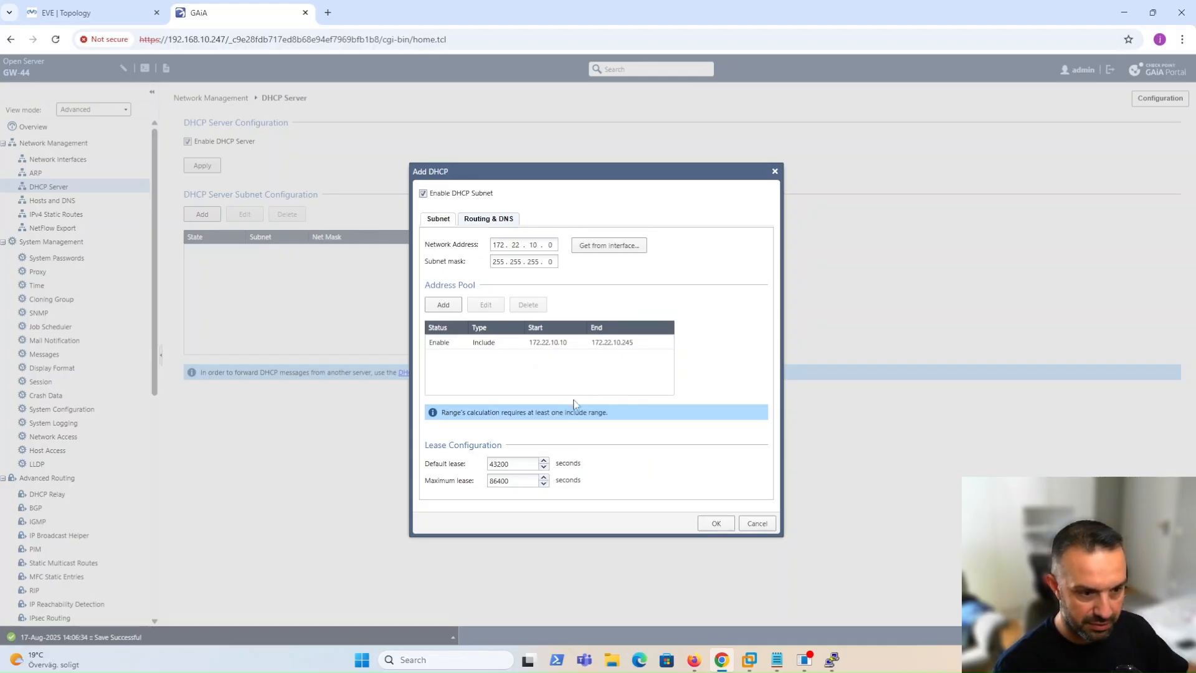
left_click(482, 222)
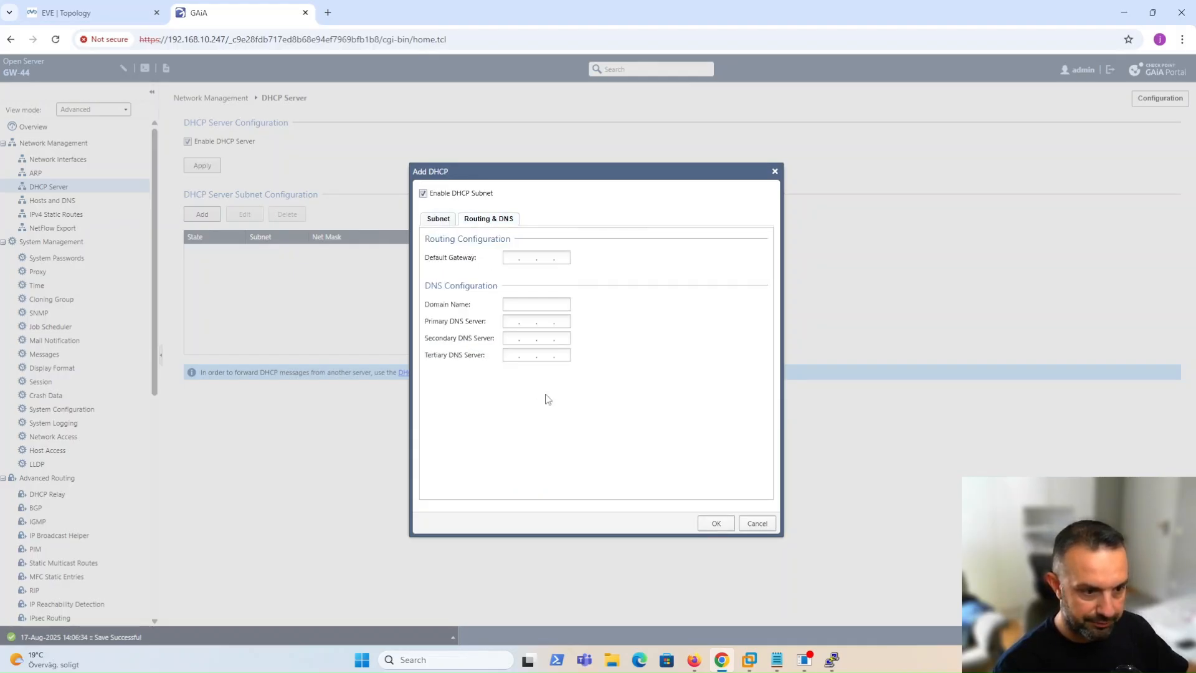
Enter gateway 172.22.10.1 and DNS 9.9.9.9, save the subnet, and apply DHCP Server enabled.
left_click(512, 258)
type("172 . 22 . 10 . 1")
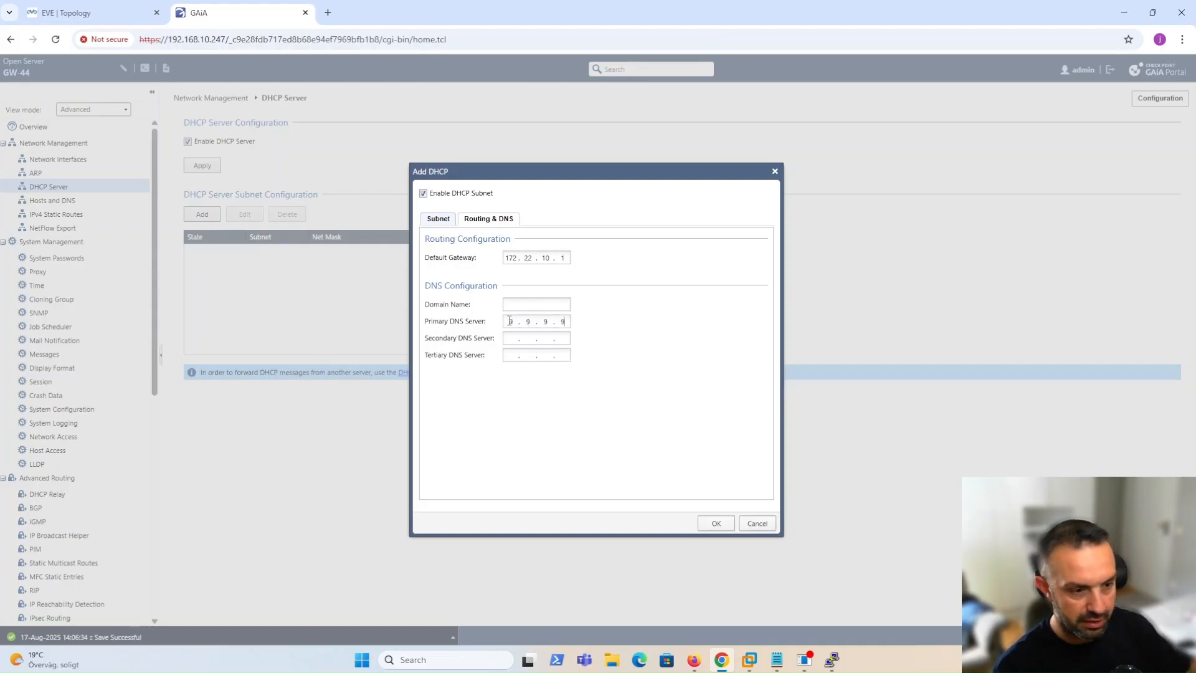
left_click(715, 525)
left_click(188, 141)
left_click(198, 165)
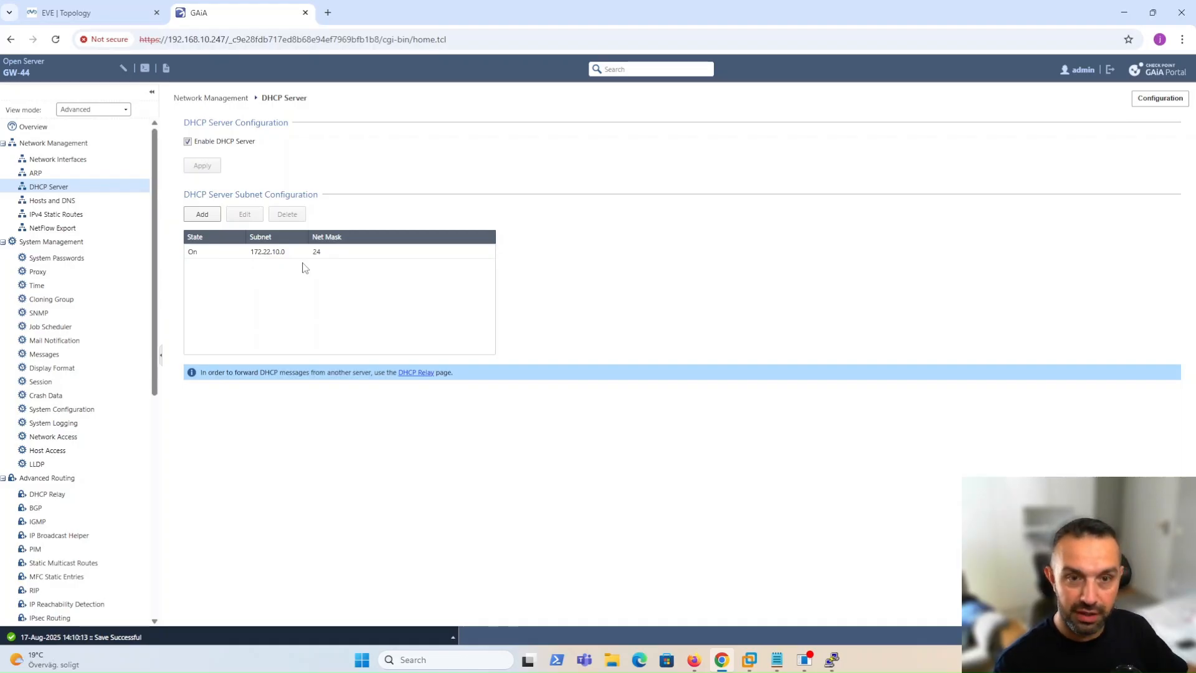
left_click(64, 12)
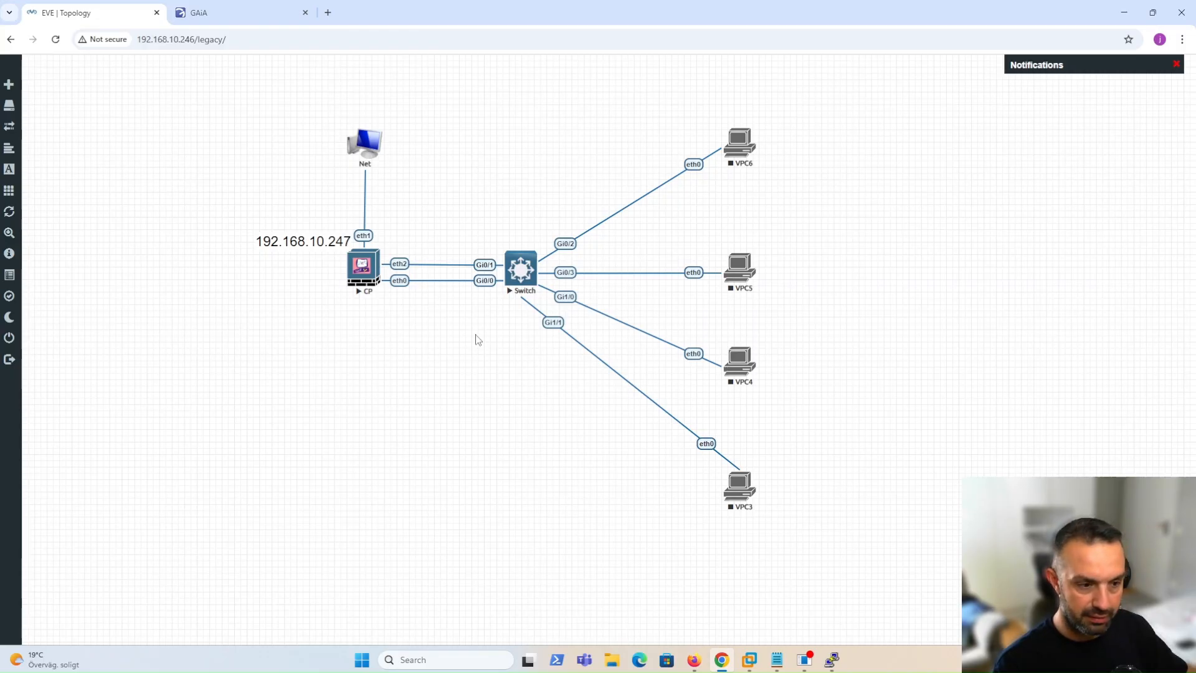
Start VPC6 and bring the Switch console with its VLAN list to the front.
right_click(739, 142)
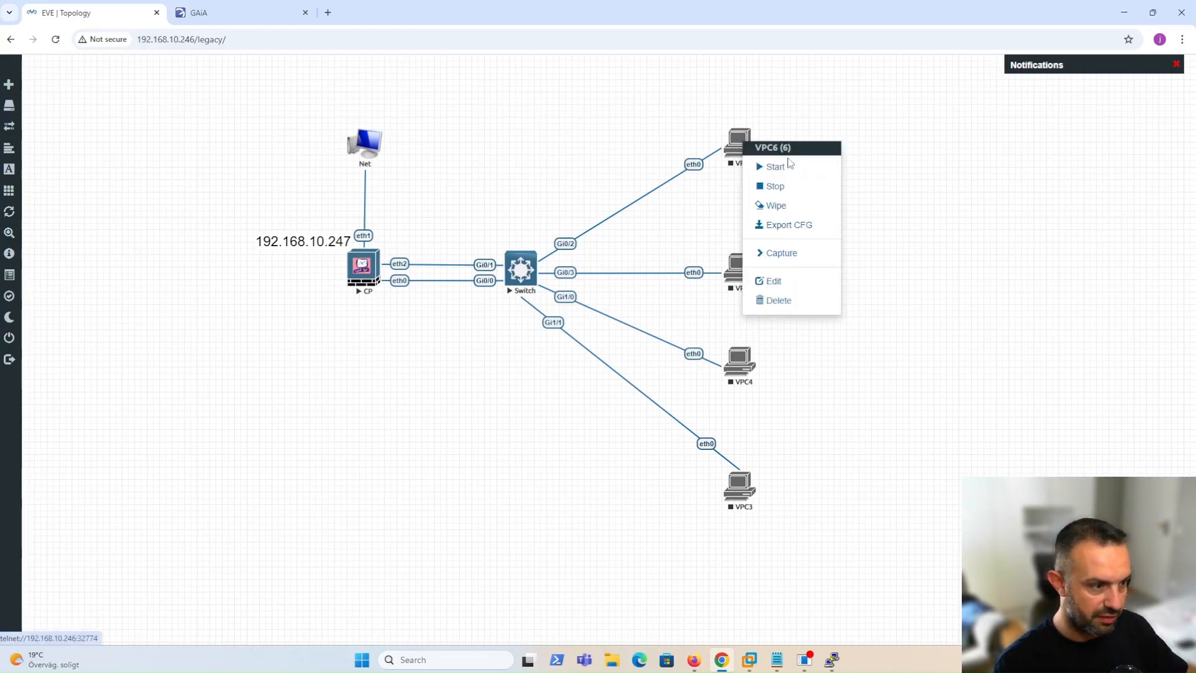
left_click(811, 169)
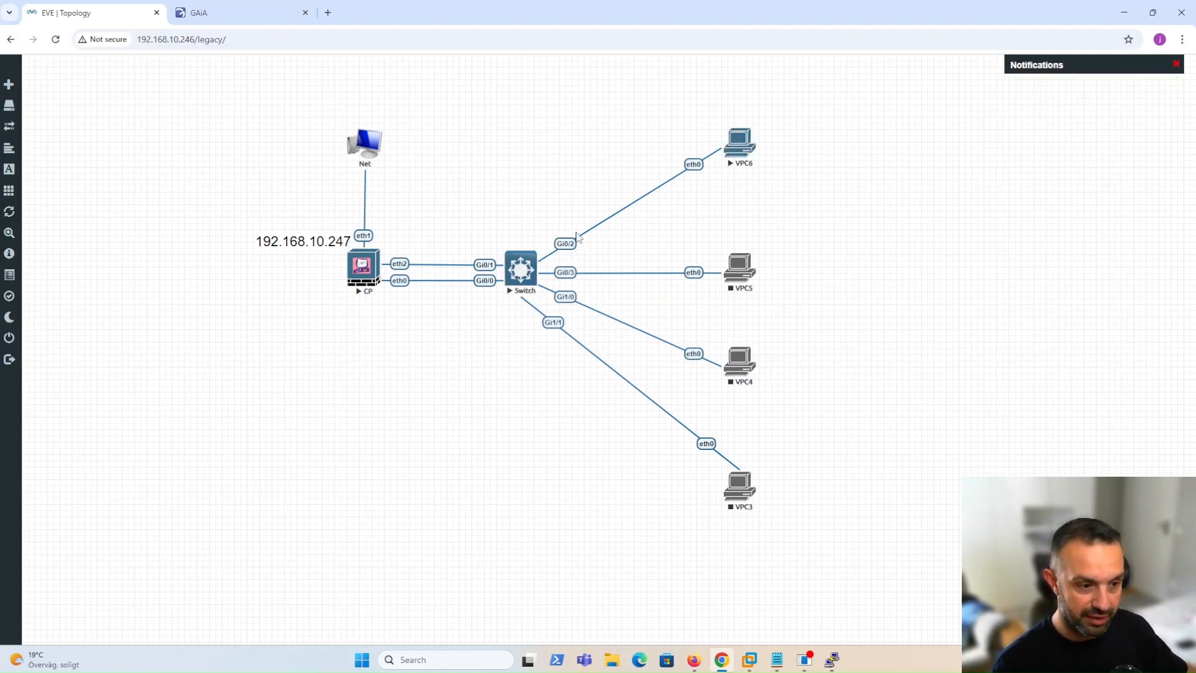
mouse_move(834, 660)
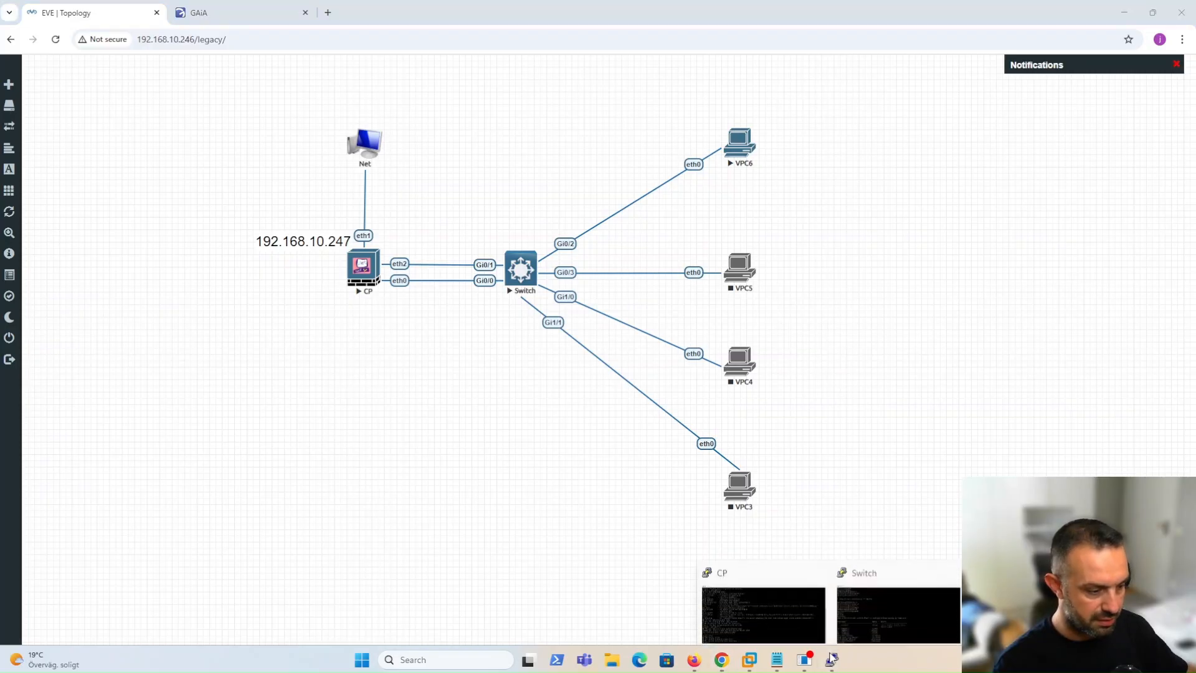
left_click(898, 601)
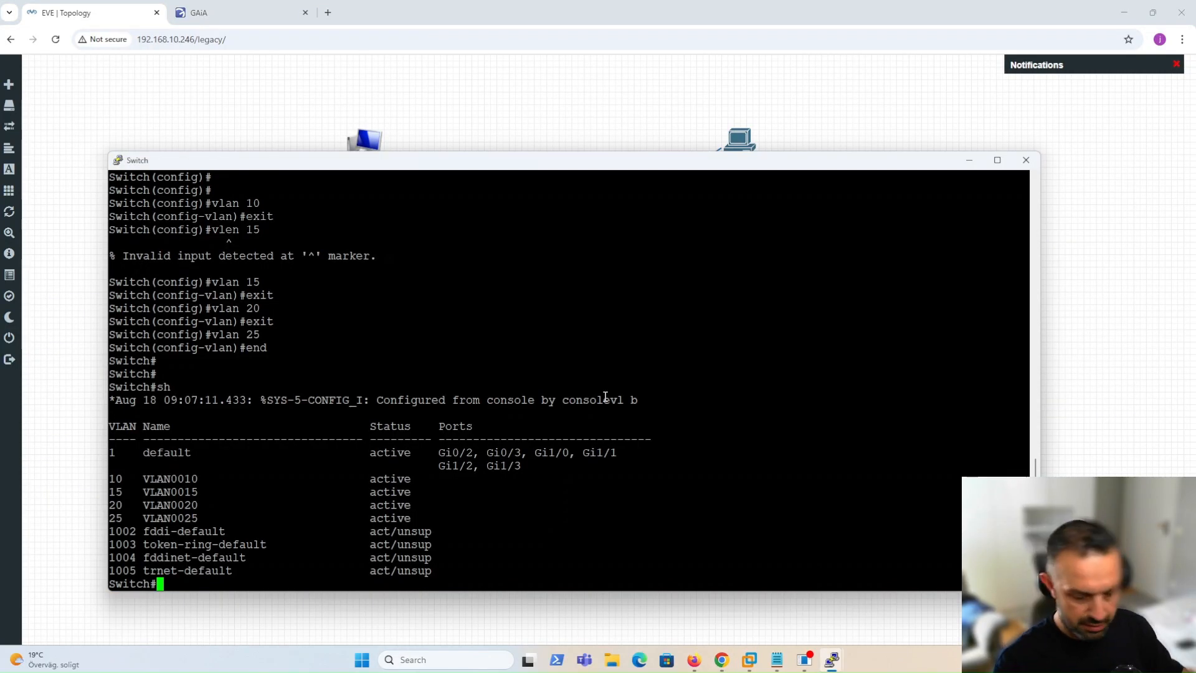
Configure interface Gi0/2 as a switchport in access mode.
type("conf")
key("Return")
type("inter")
key("Tab")
type("gi")
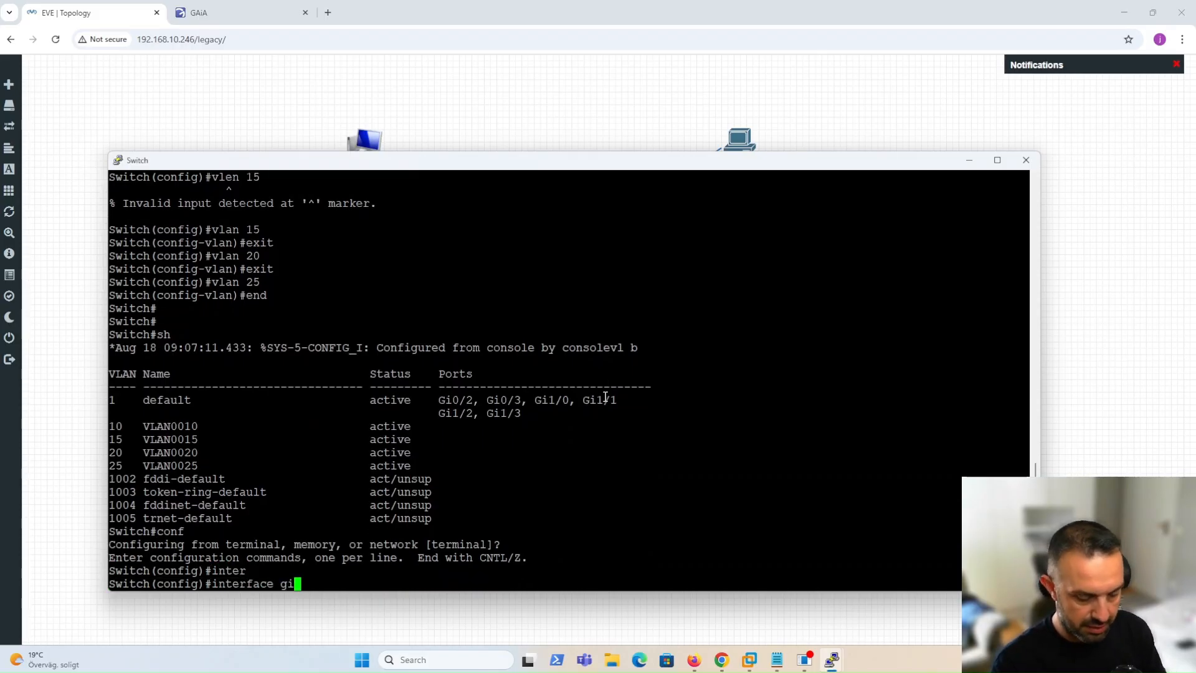
key("Tab")
type("0/2")
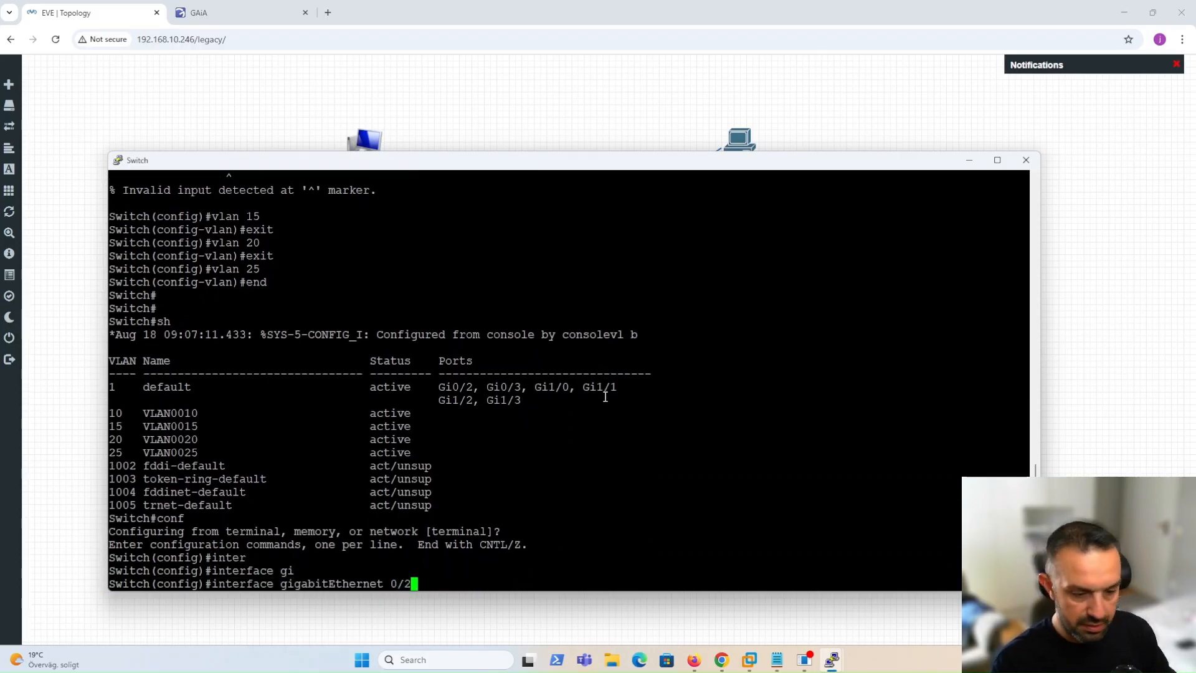
key("Return")
type("switchport acc")
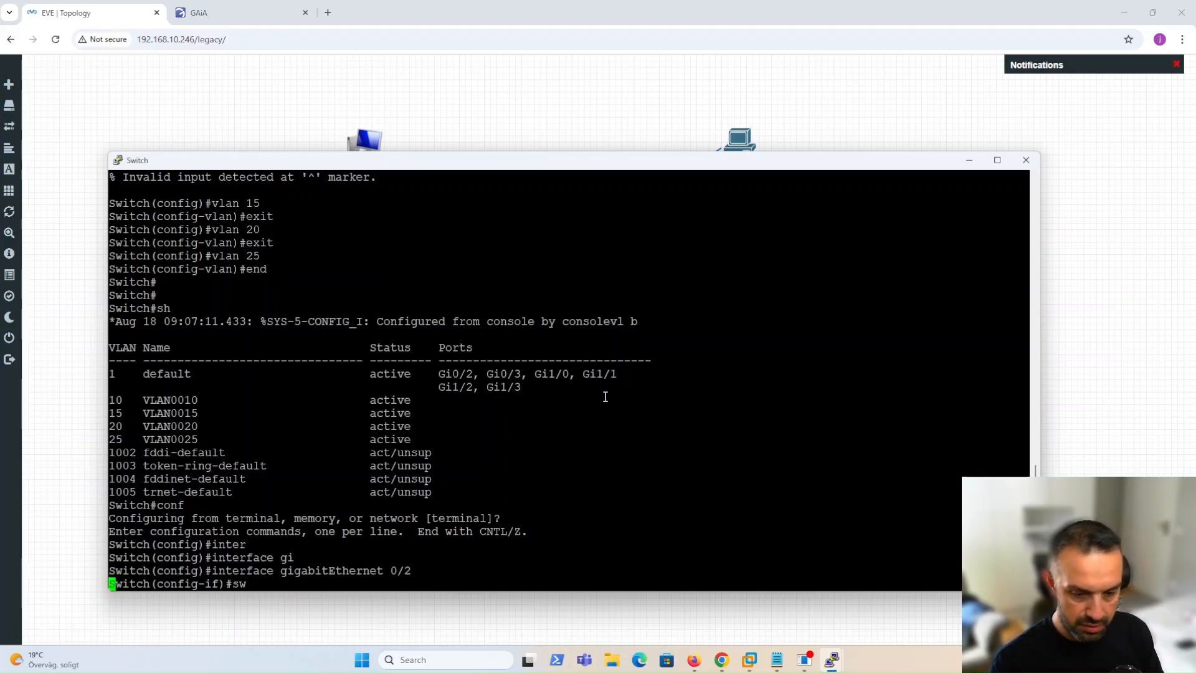
key("Tab")
type("acc")
key("Tab")
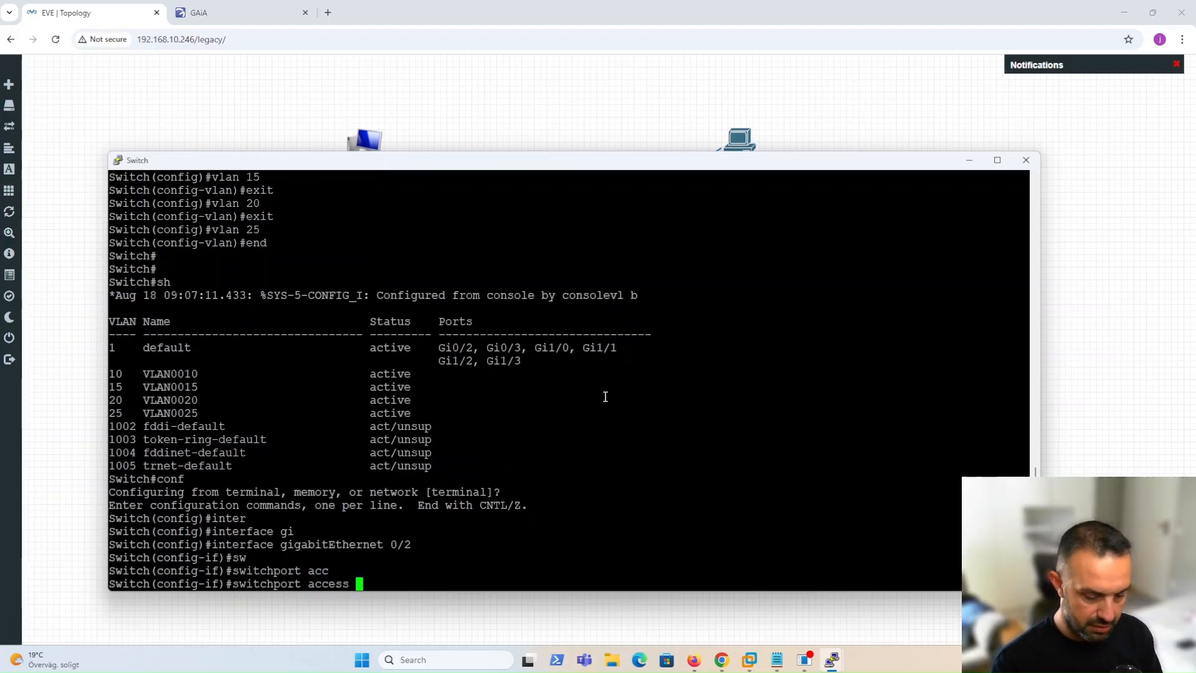
key("BackSpace")
key("BackSpace")
key("BackSpace")
key("BackSpace")
key("BackSpace")
key("BackSpace")
key("BackSpace")
type("mod")
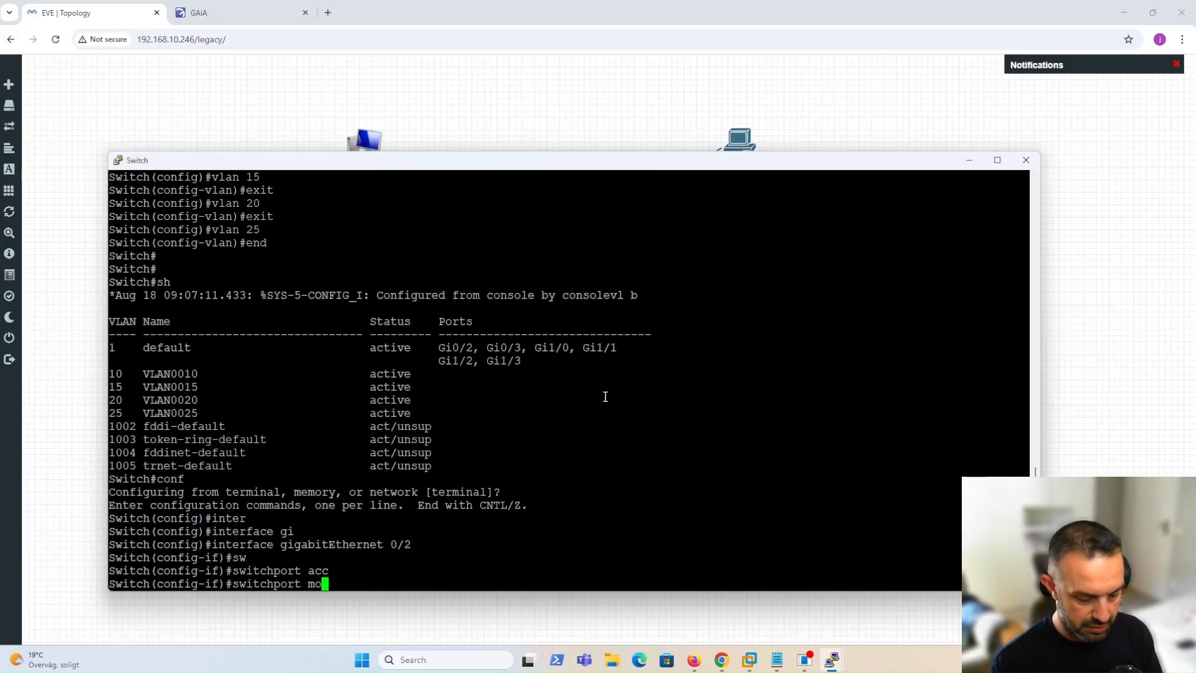
key("Tab")
type("acc")
key("Tab")
key("Return")
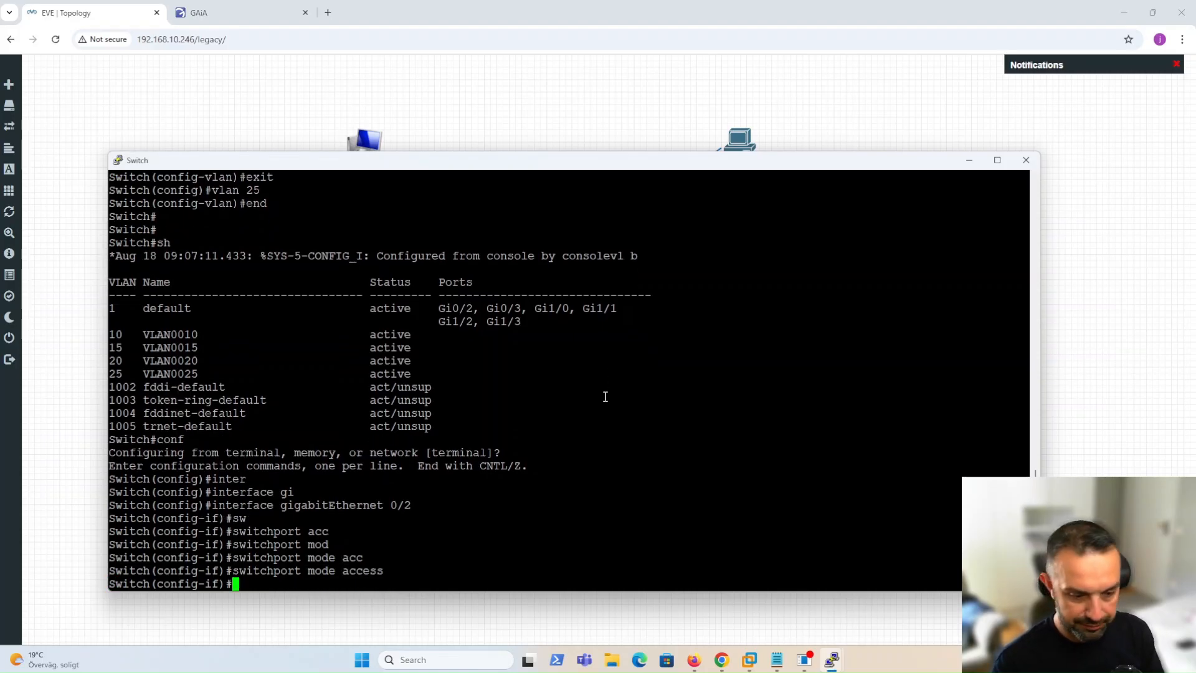
Assign Gi0/2 to access VLAN 10, enable spanning-tree portfast, and save with 'do wr'.
type("sw")
key("Tab")
type("acc")
key("Tab")
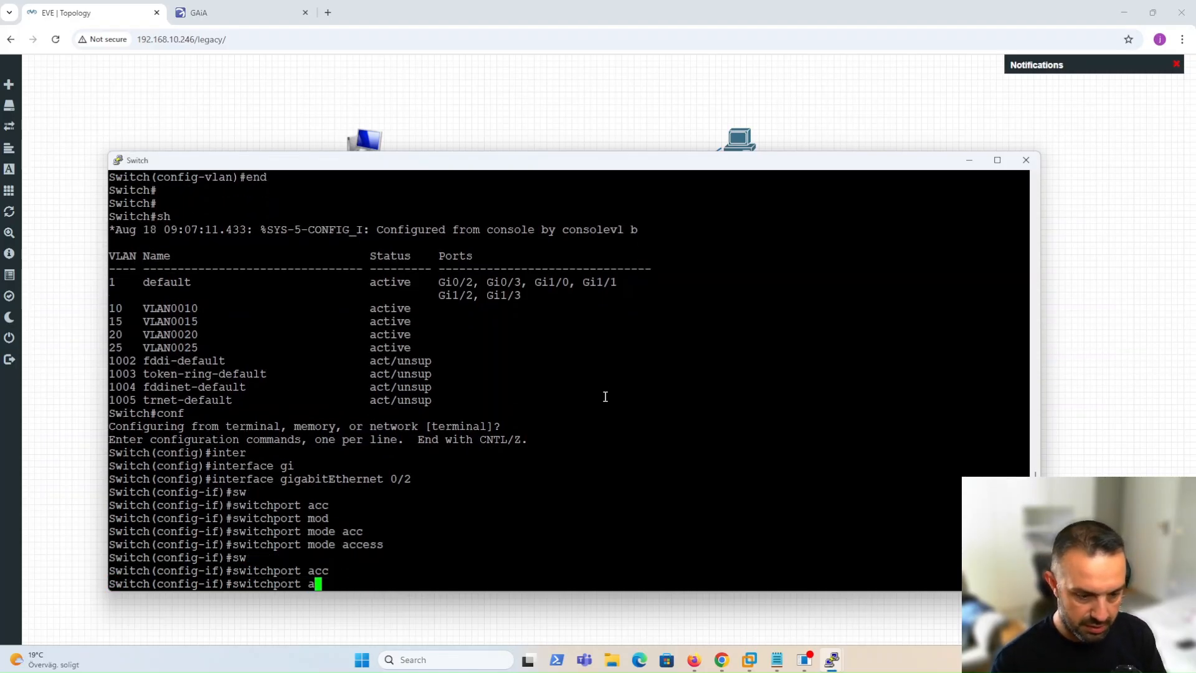
type("vl")
key("Tab")
type("10")
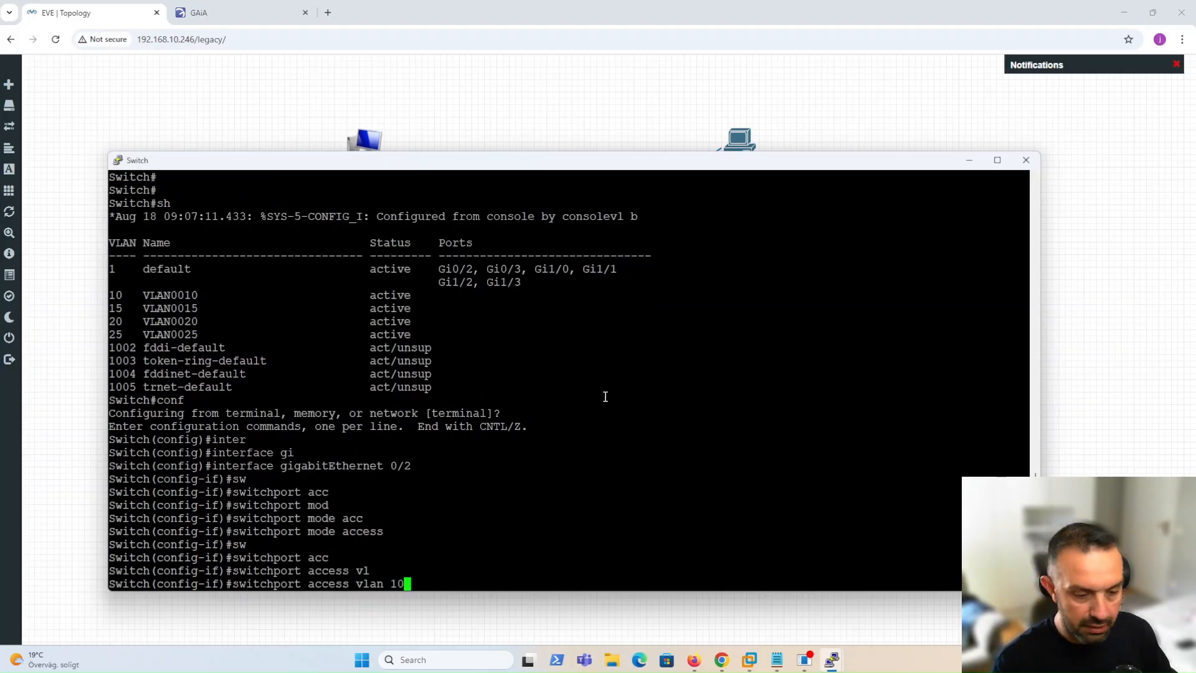
key("Return")
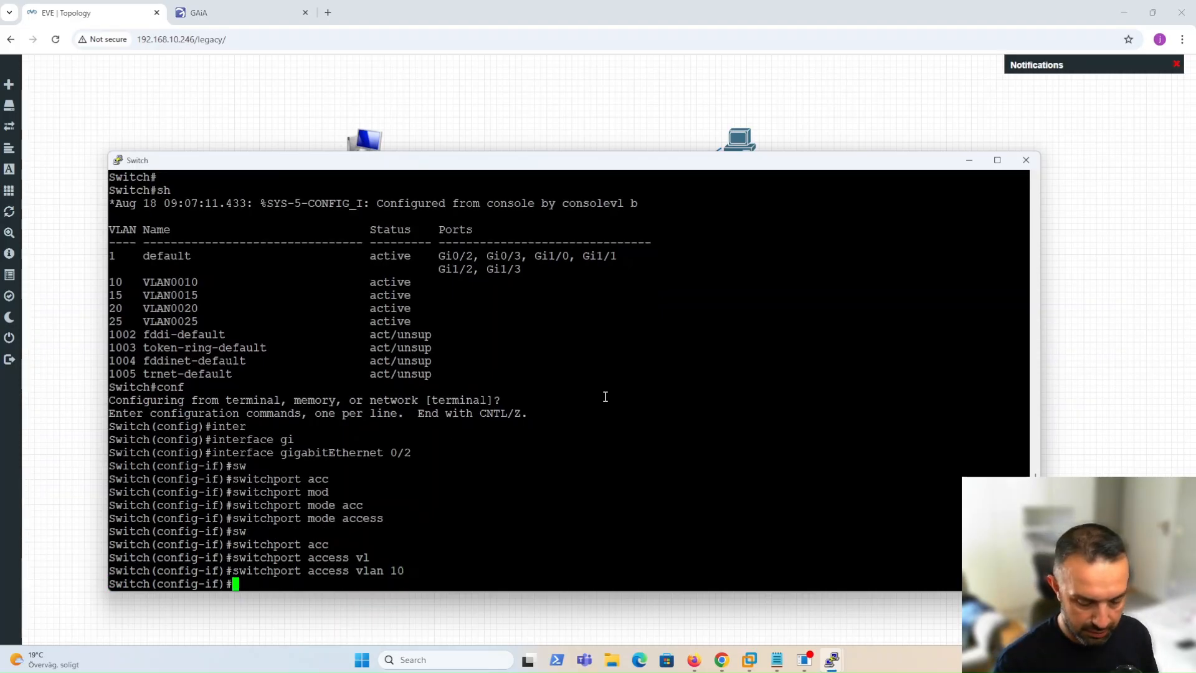
type("spann")
key("Tab")
type("portf")
key("Tab")
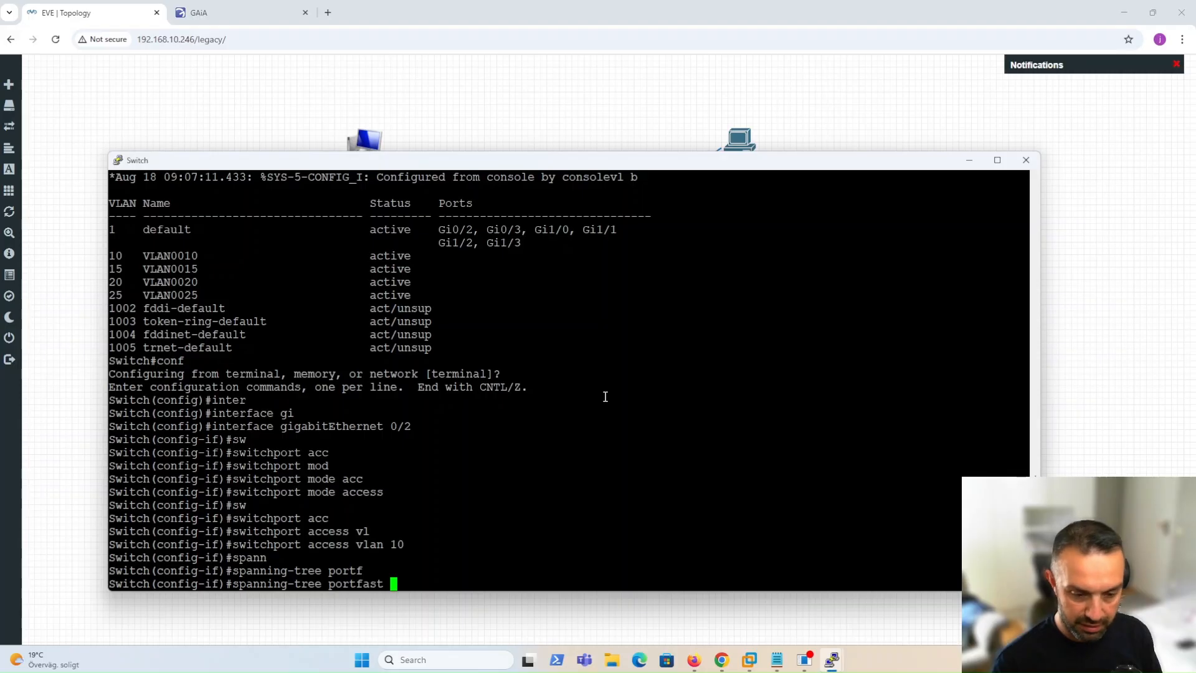
key("Return")
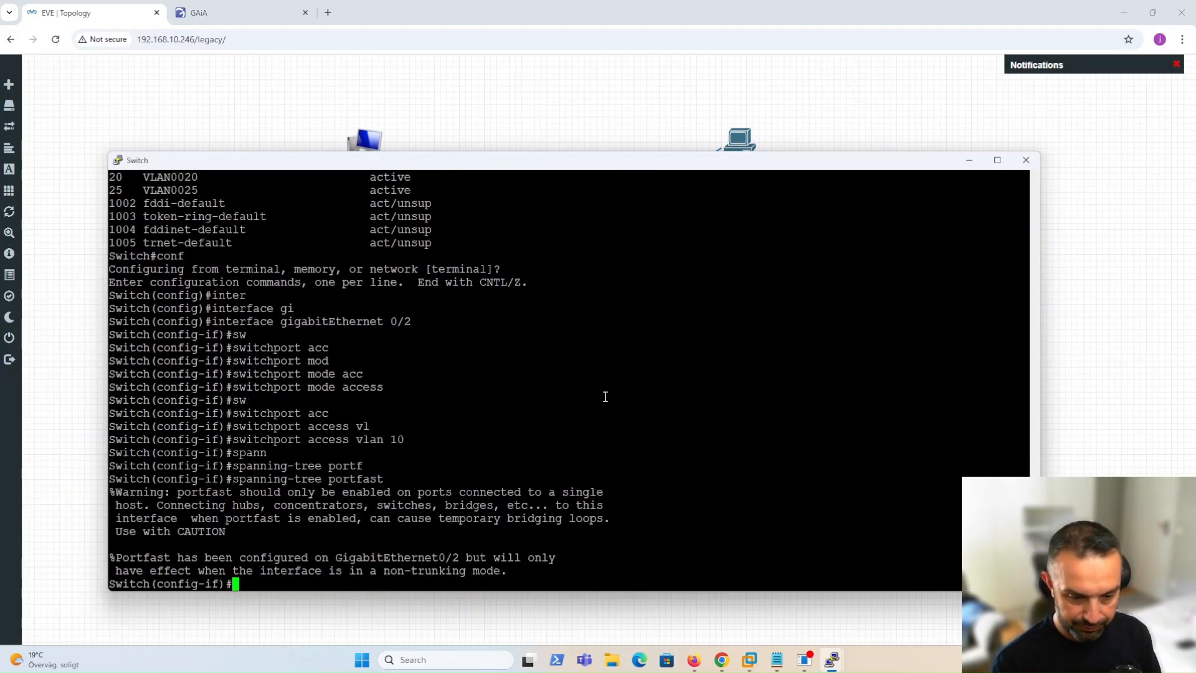
type("do wr")
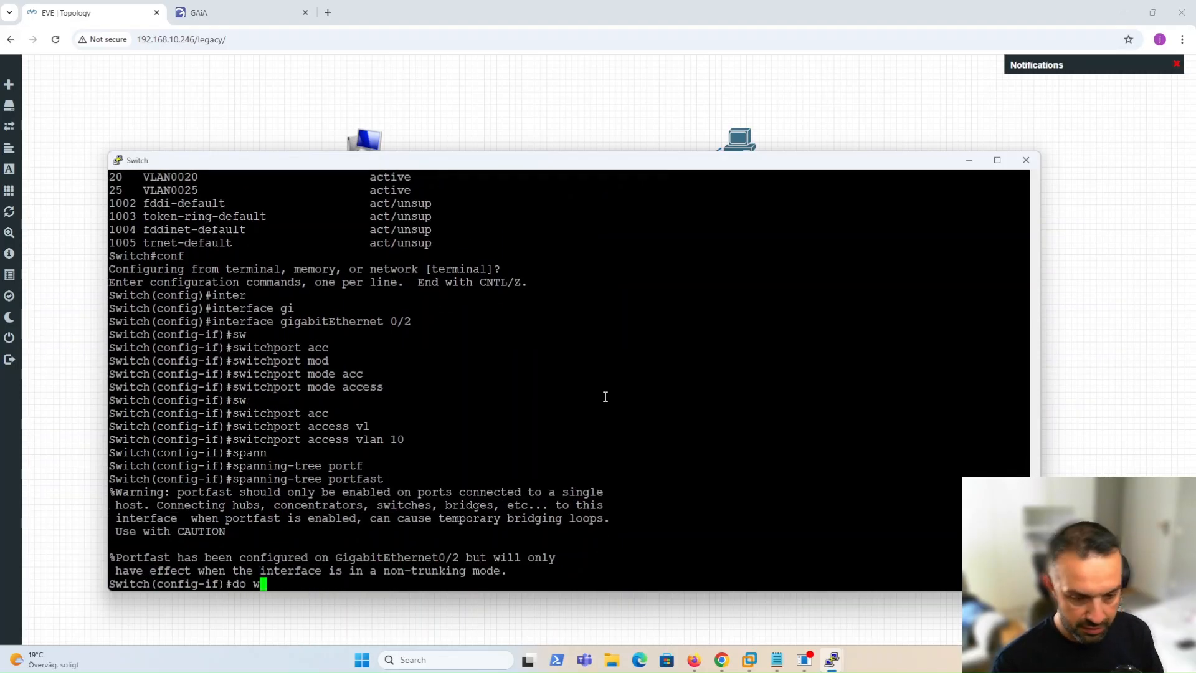
key("Return")
left_click(705, 90)
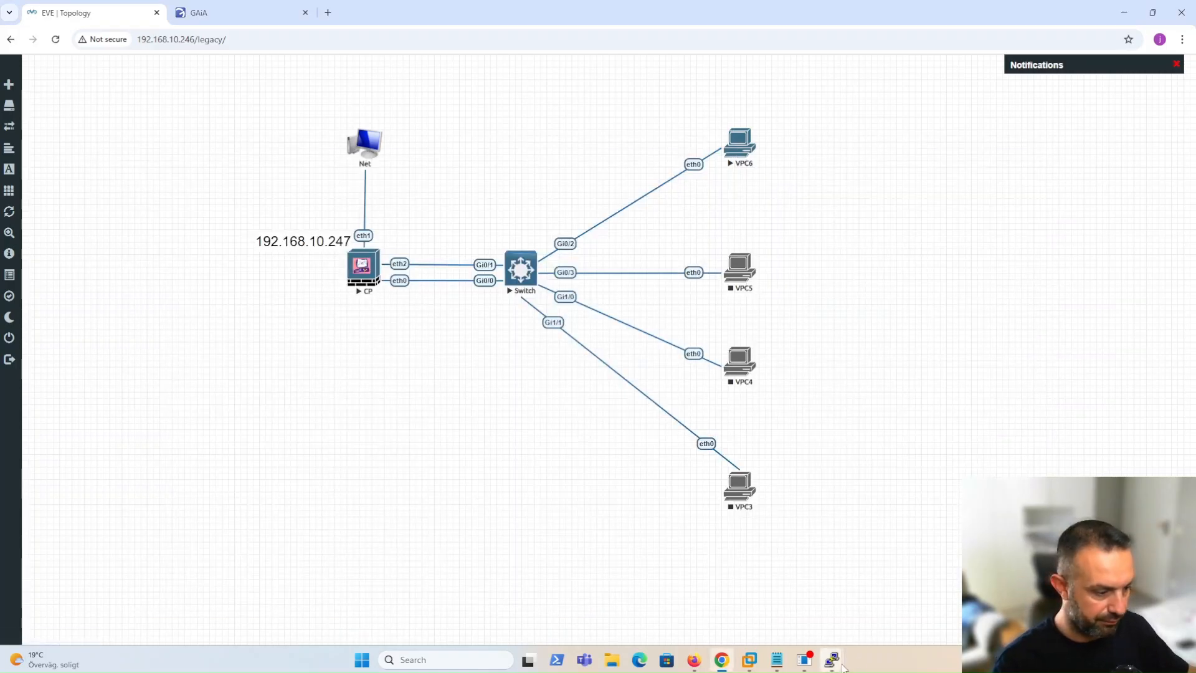
On VPC6, run 'show ip' and 'ip dhcp', which fails with no DHCP server found.
left_click(741, 148)
left_click(635, 132)
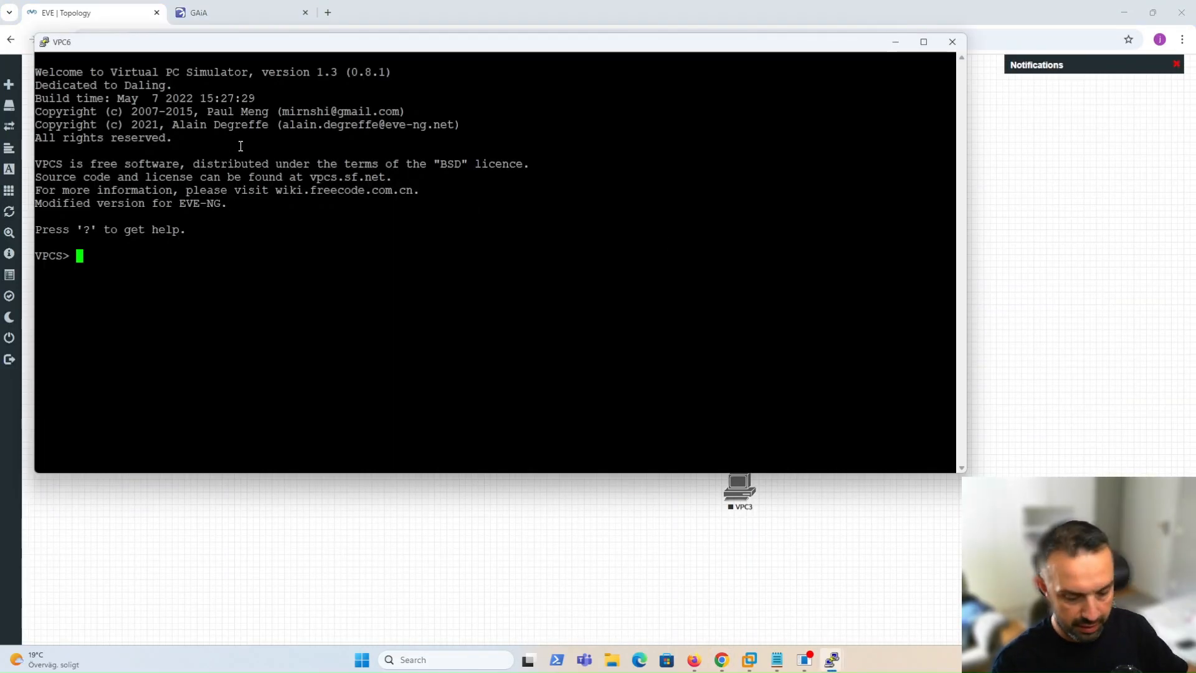
type("show ip")
key("Return")
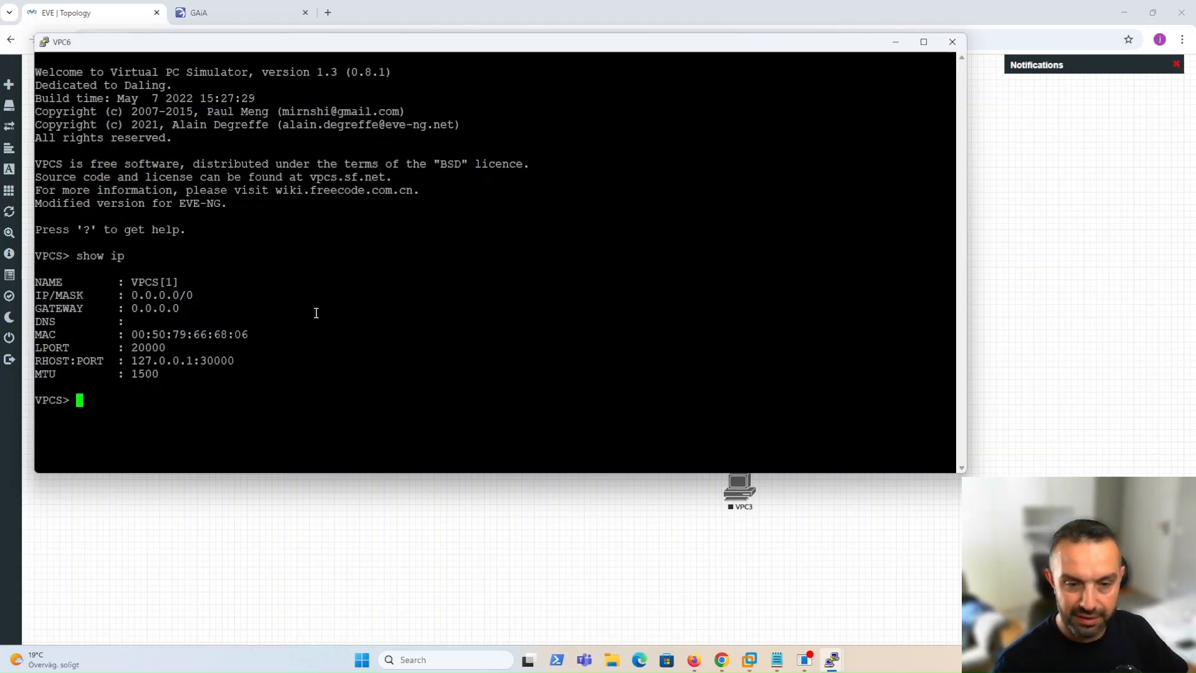
type("ip dhcp")
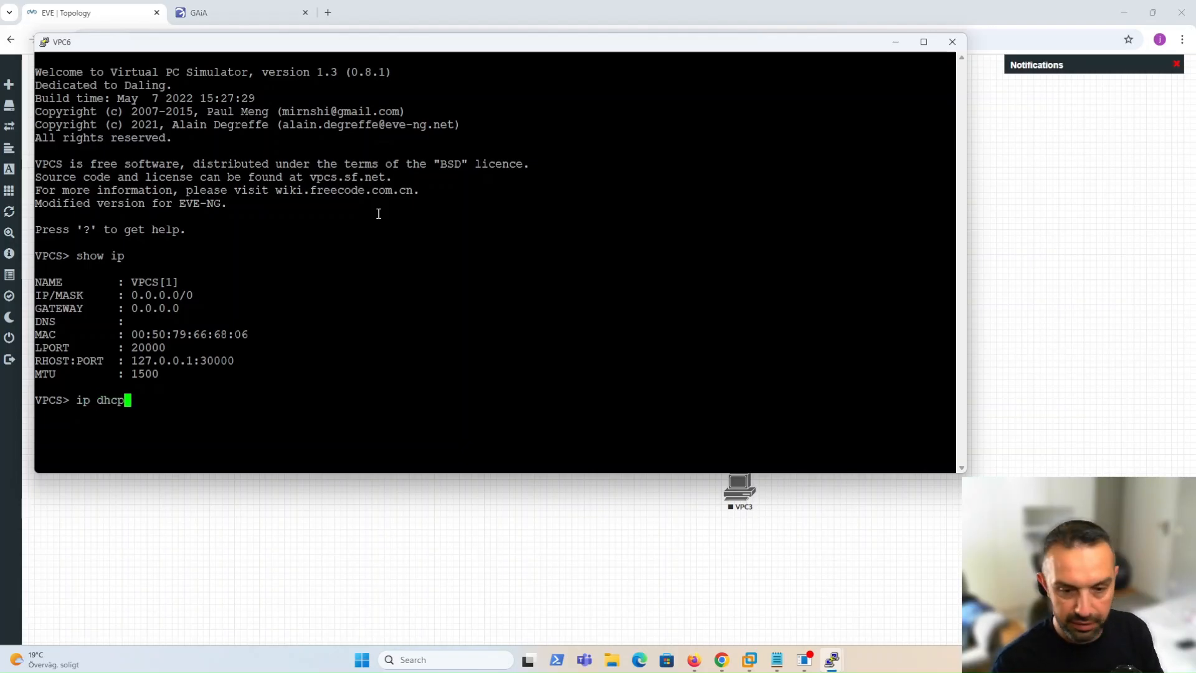
key("Return")
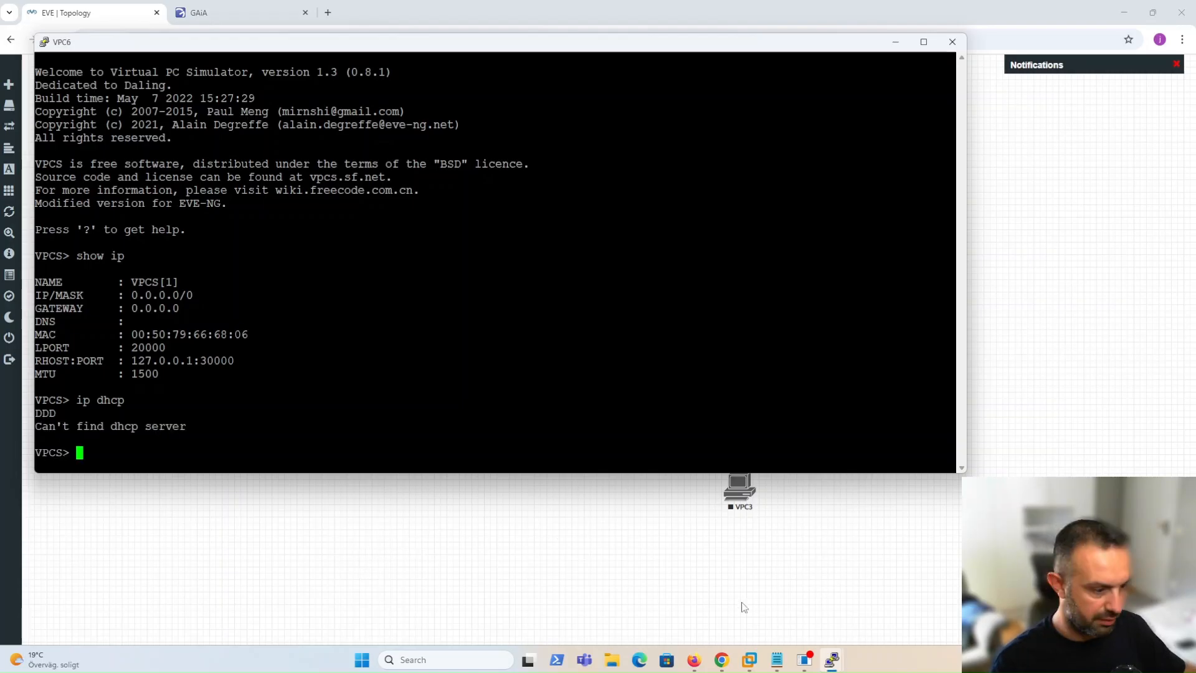
mouse_move(832, 665)
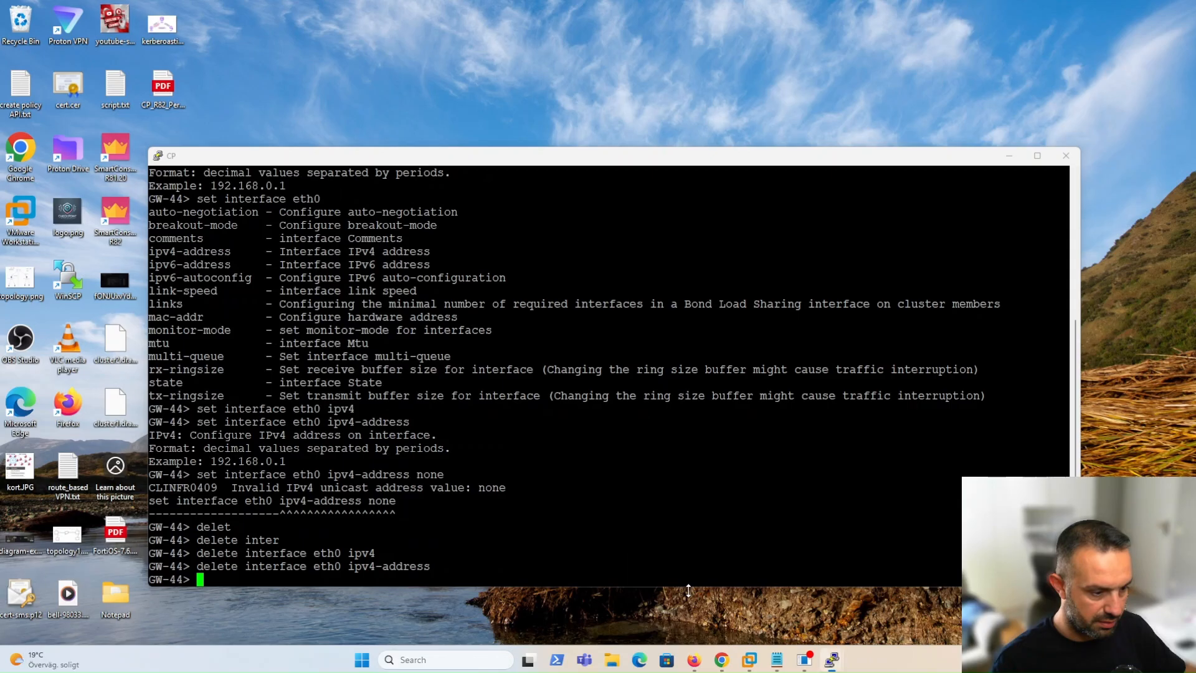
left_click(797, 615)
Run 'fw unloadlocal' on GW-44 to uninstall its security policy.
type("fw unload")
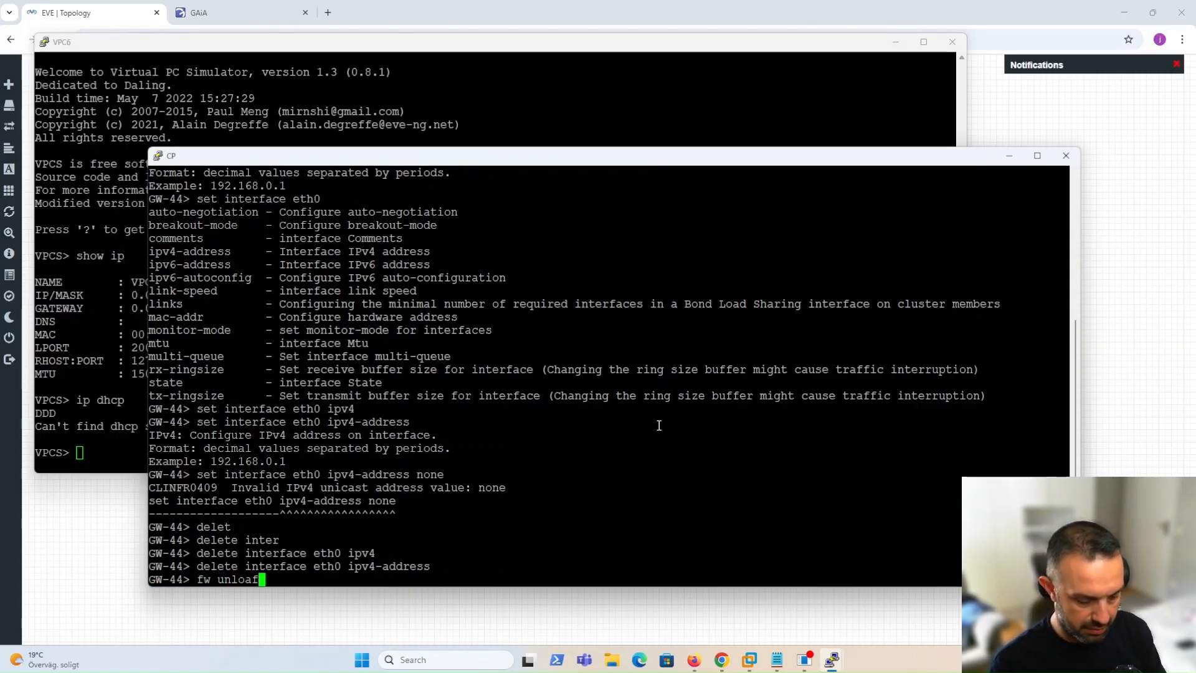
type("local")
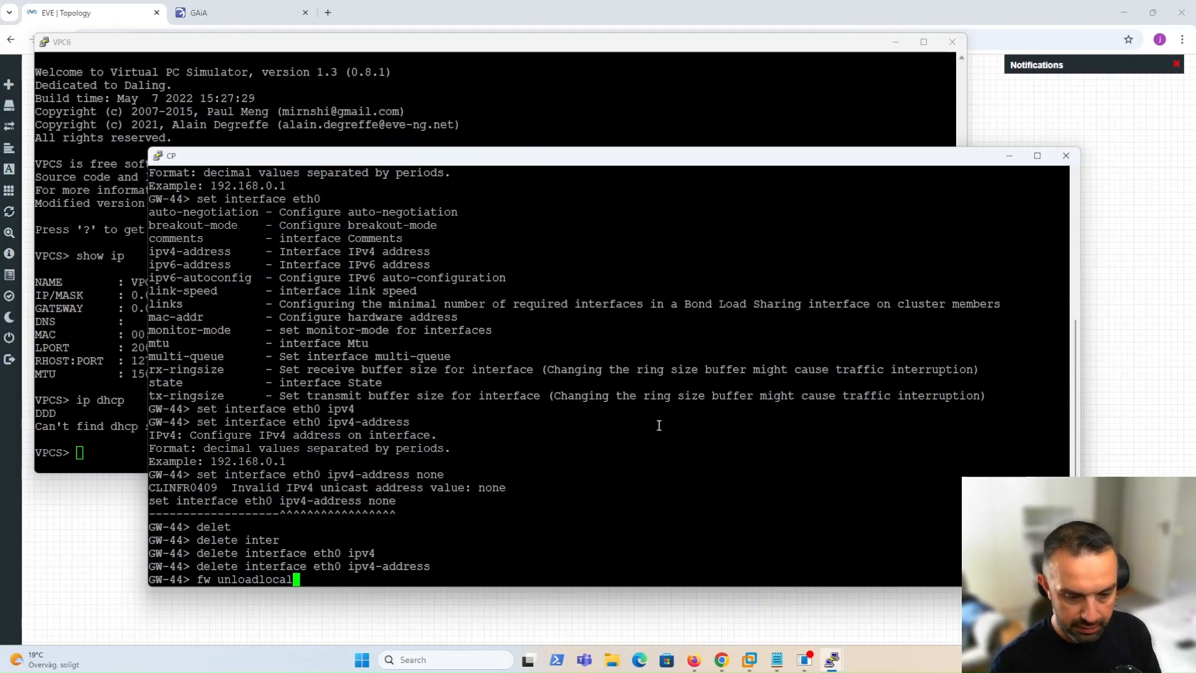
key("Return")
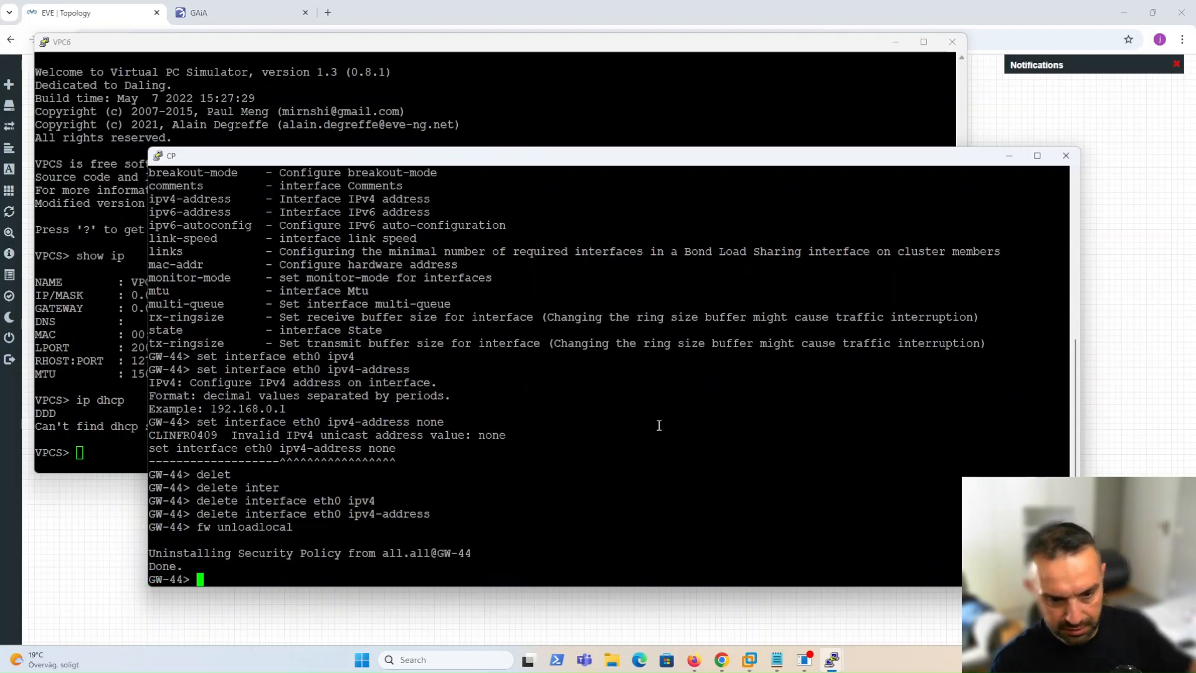
Rerun 'ip dhcp' on VPC6 to get lease 172.22.10.245/24 with gateway 172.22.10.1.
left_click(99, 415)
key("Up")
key("Return")
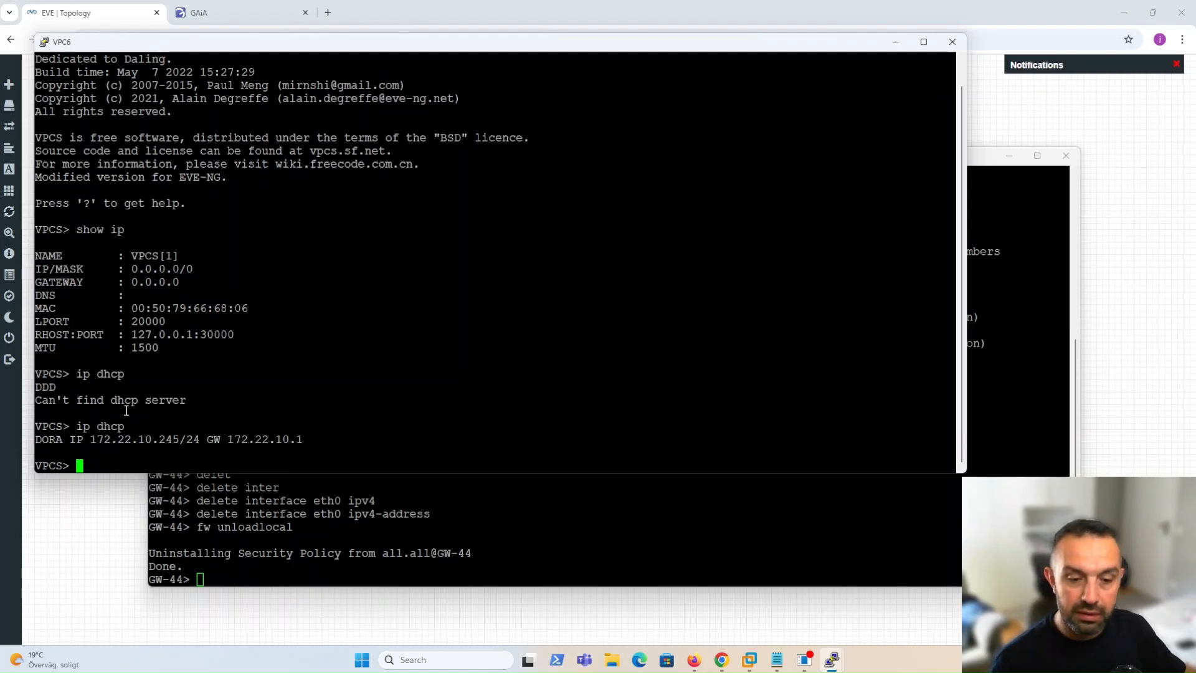
left_click_drag(160, 439, 178, 440)
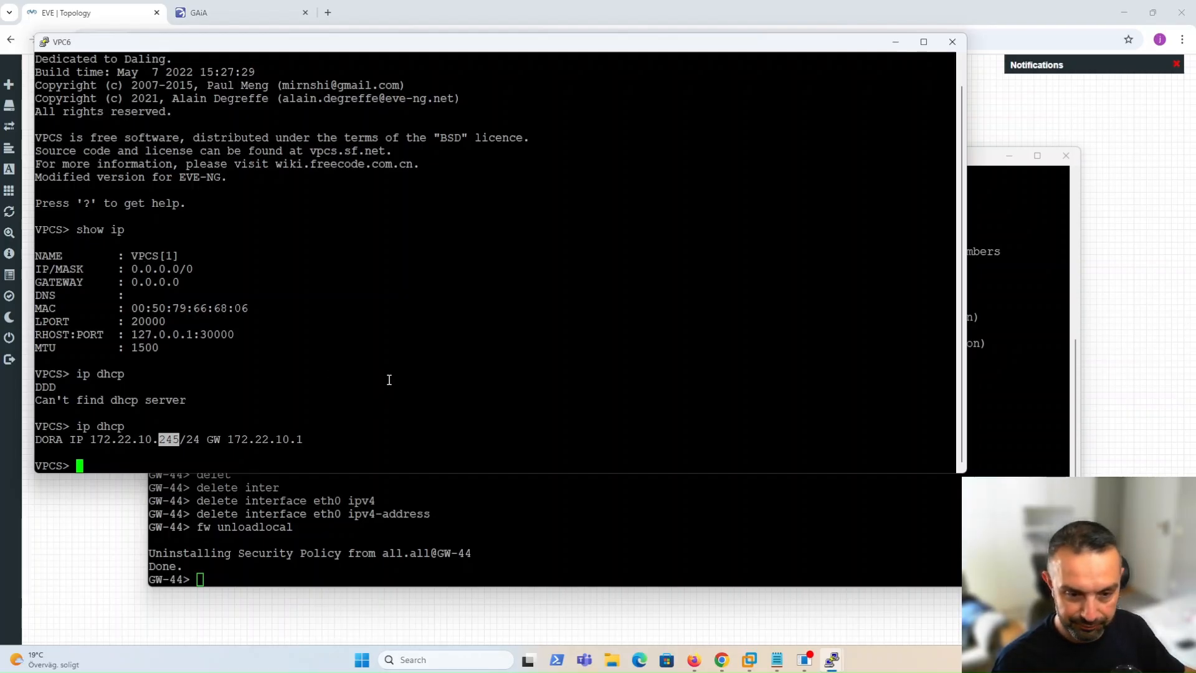
Ping 9.9.9.9 from VPC6, which times out, then stop the ping.
type("ping ")
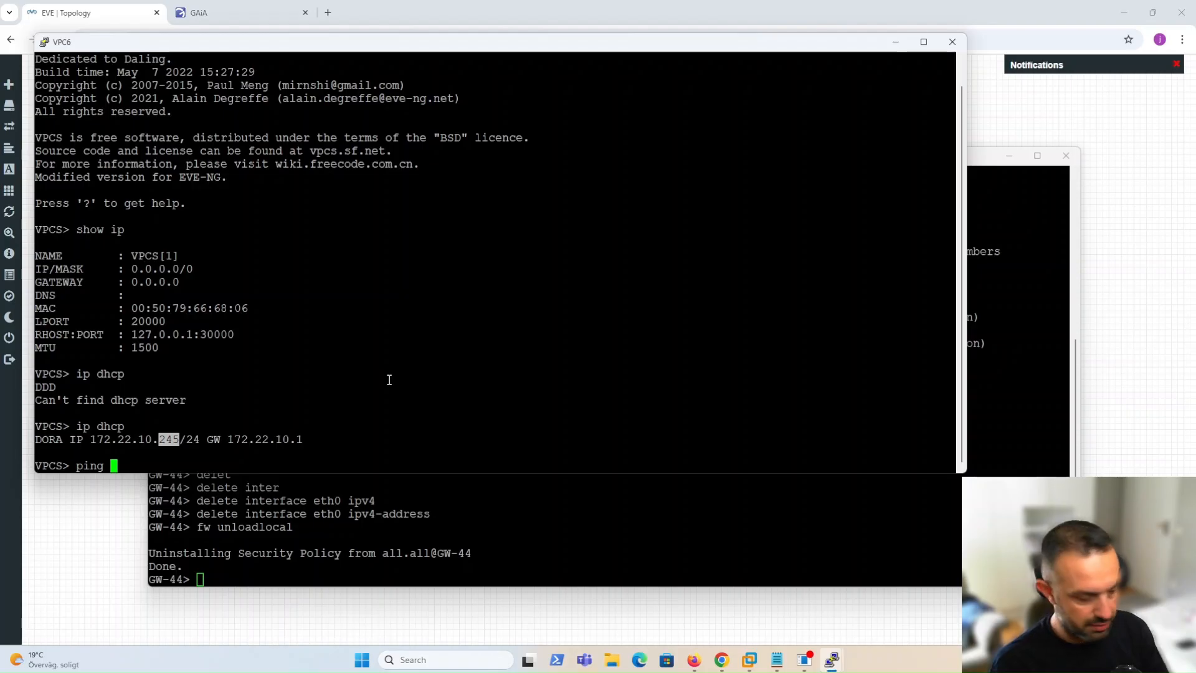
type("9.9.9.9")
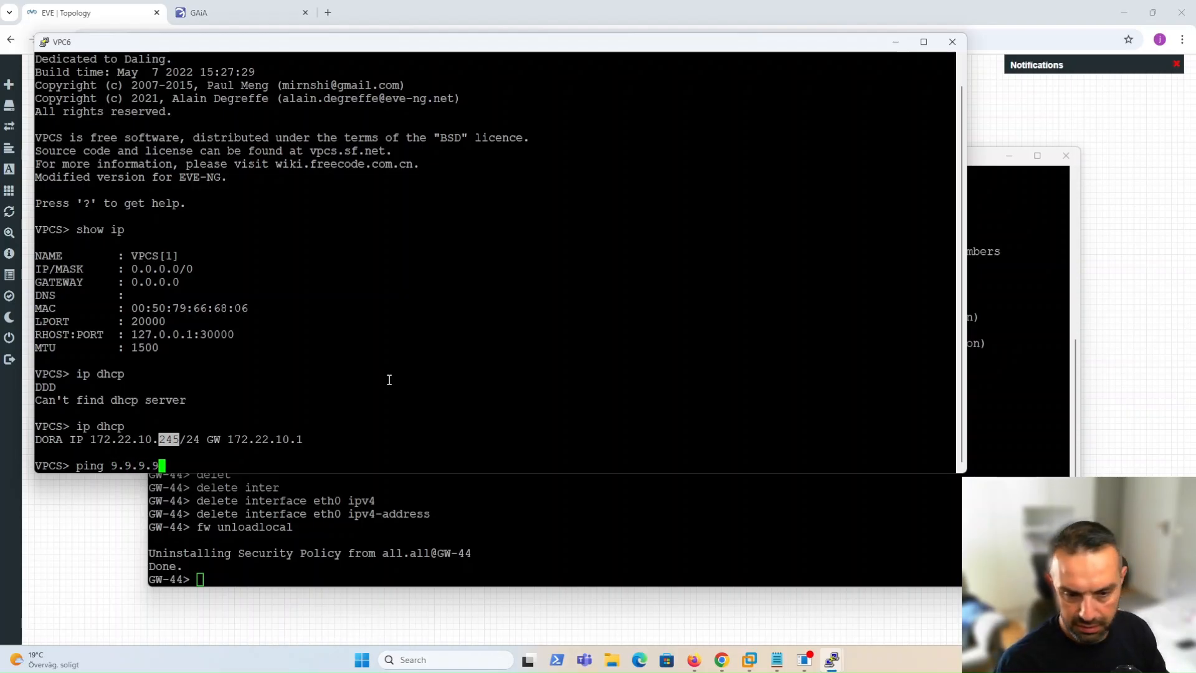
key("Return")
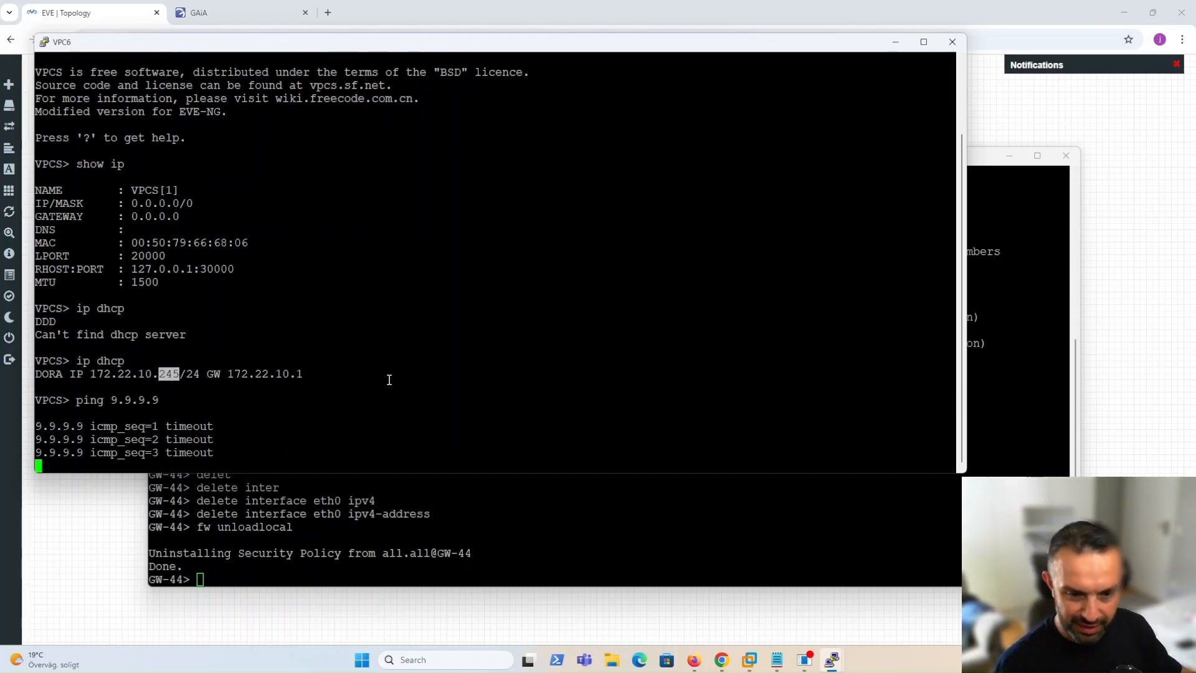
key("ctrl+c")
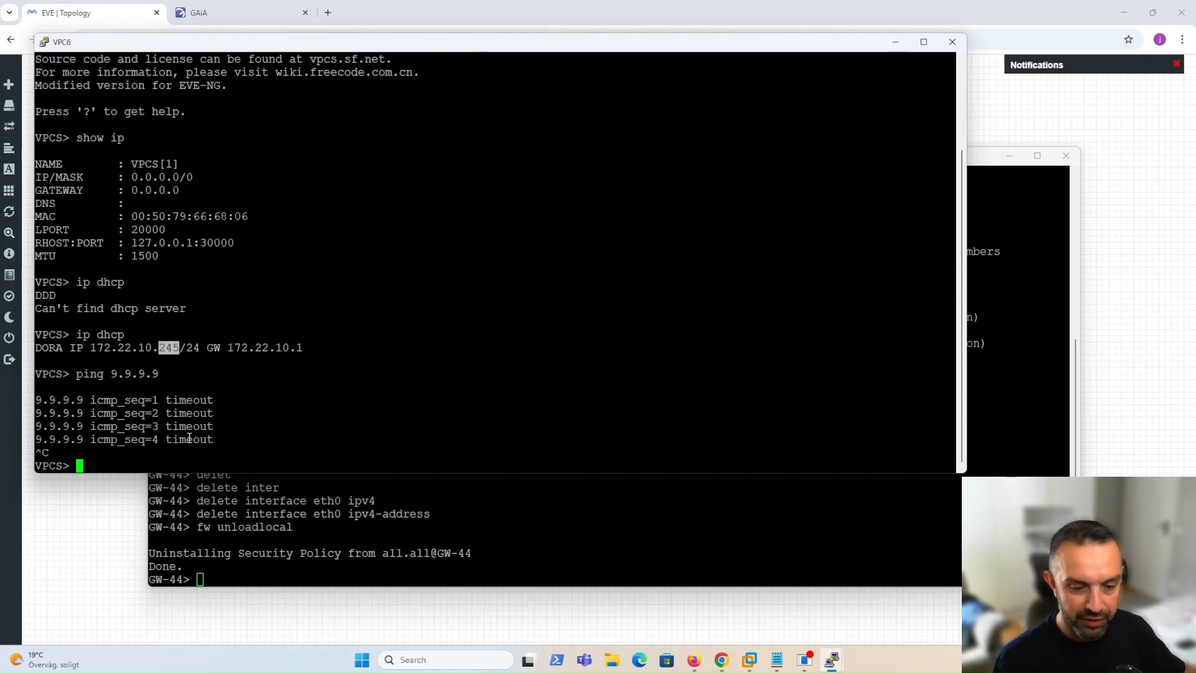
left_click(335, 550)
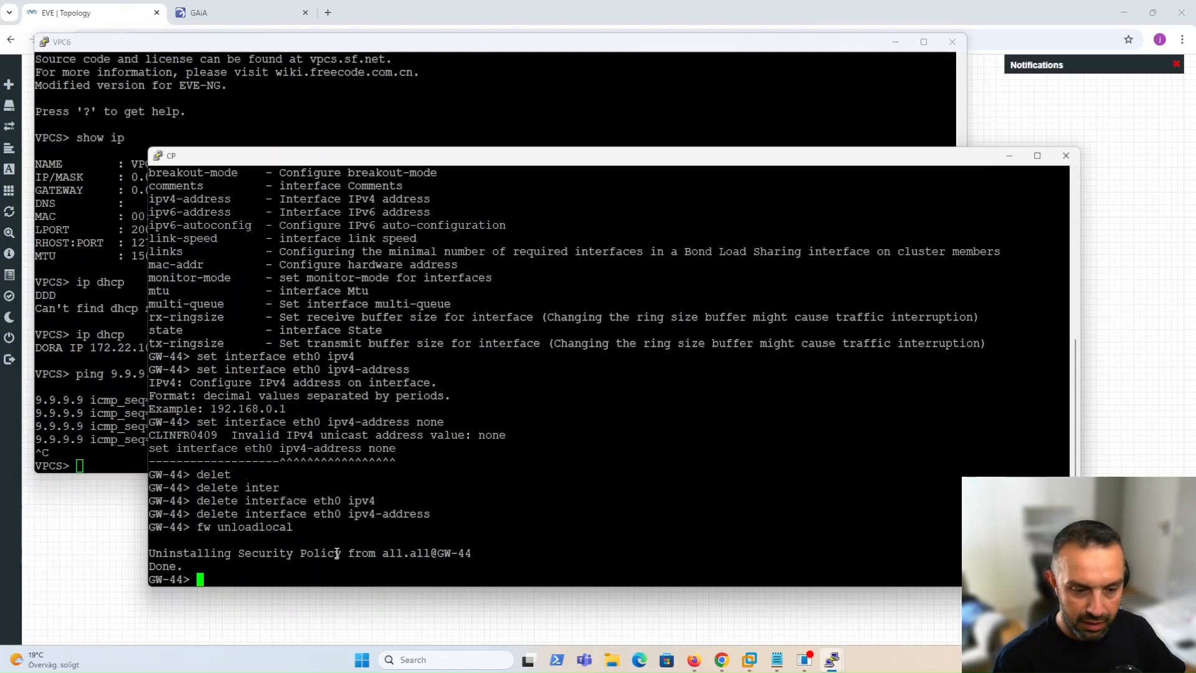
Start VPC5 from the lab topology and return to the switch console.
left_click(104, 522)
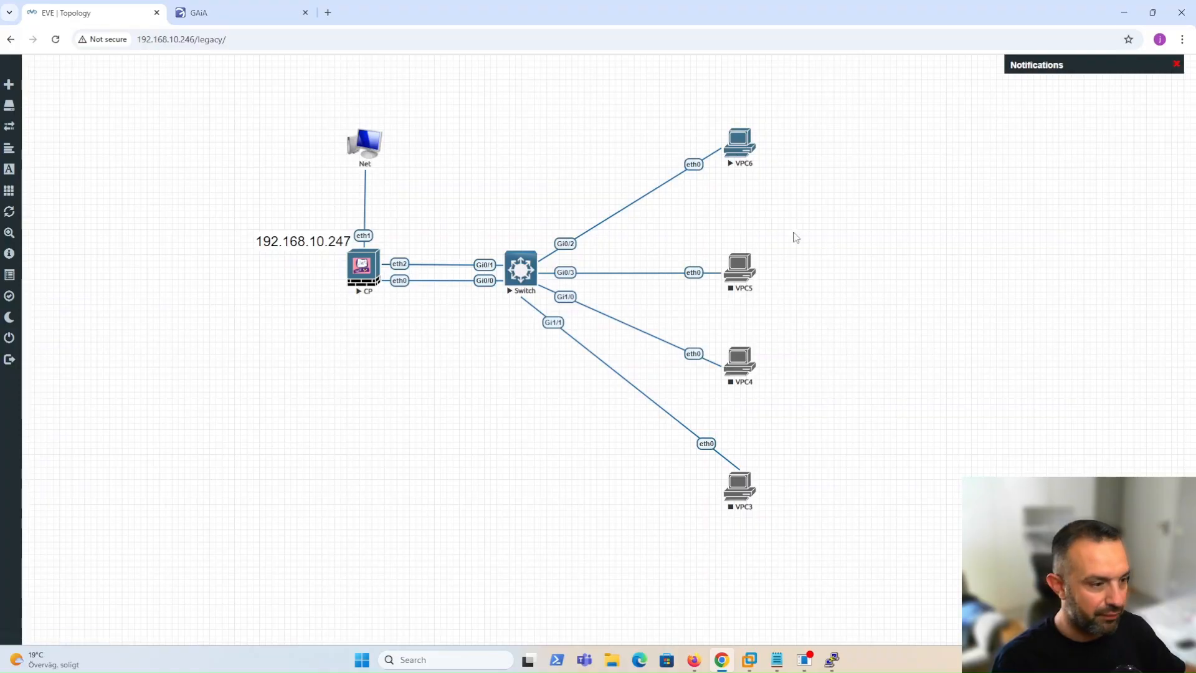
right_click(735, 274)
left_click(800, 297)
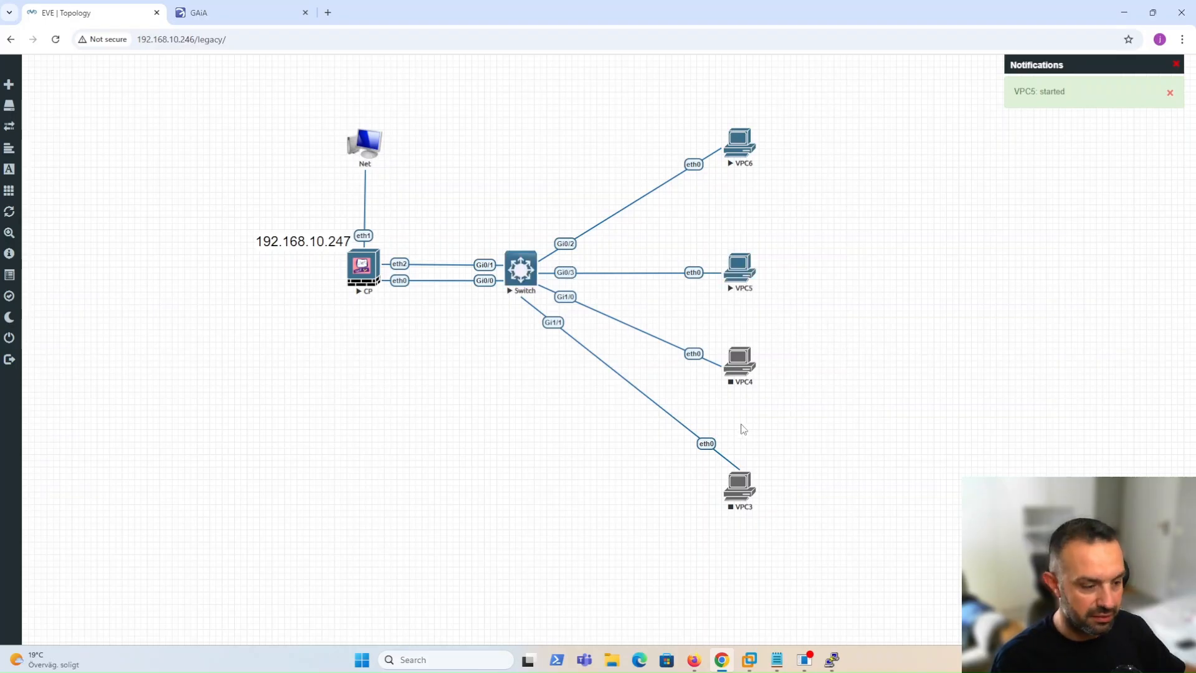
mouse_move(831, 659)
left_click(830, 603)
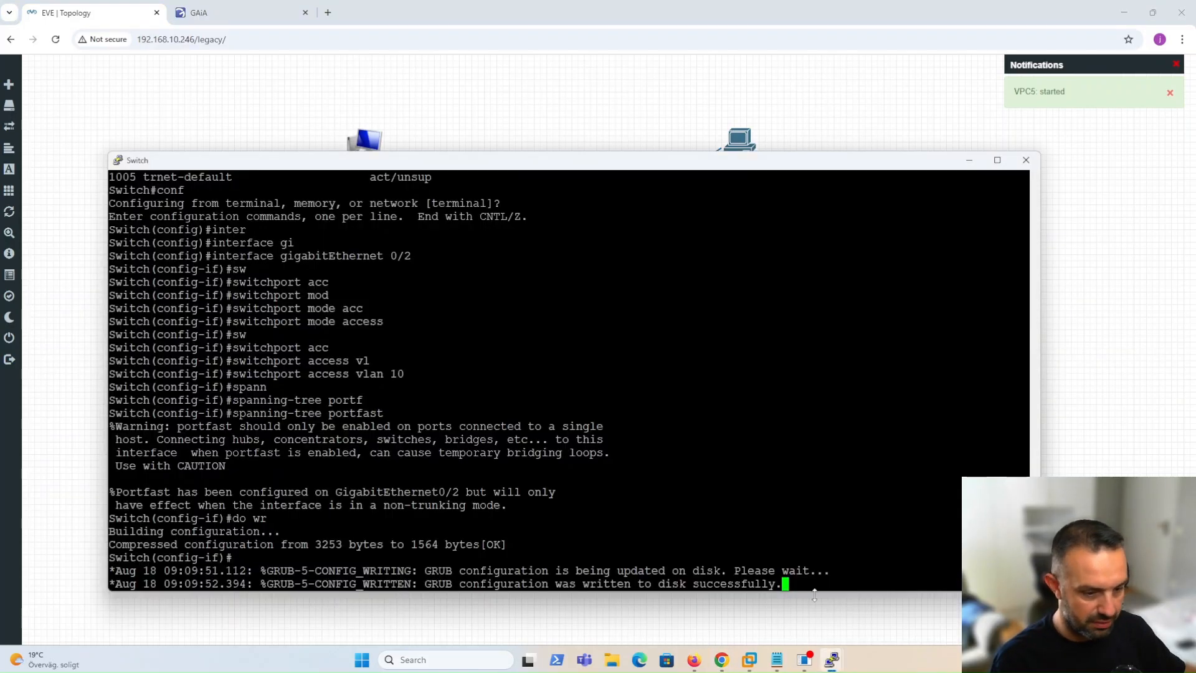
Exit the previous port and set interface GigabitEthernet0/3 to switchport mode access.
key("Return")
type("exit")
key("Return")
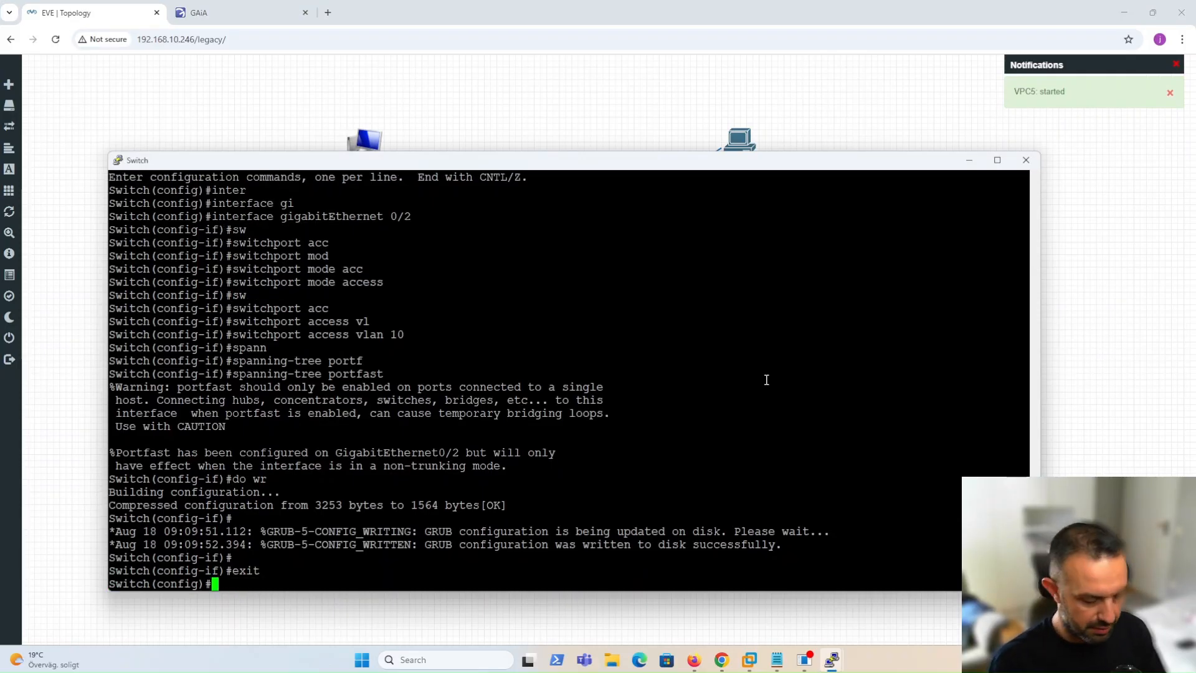
type("inter")
key("Tab")
type("gi")
key("Tab")
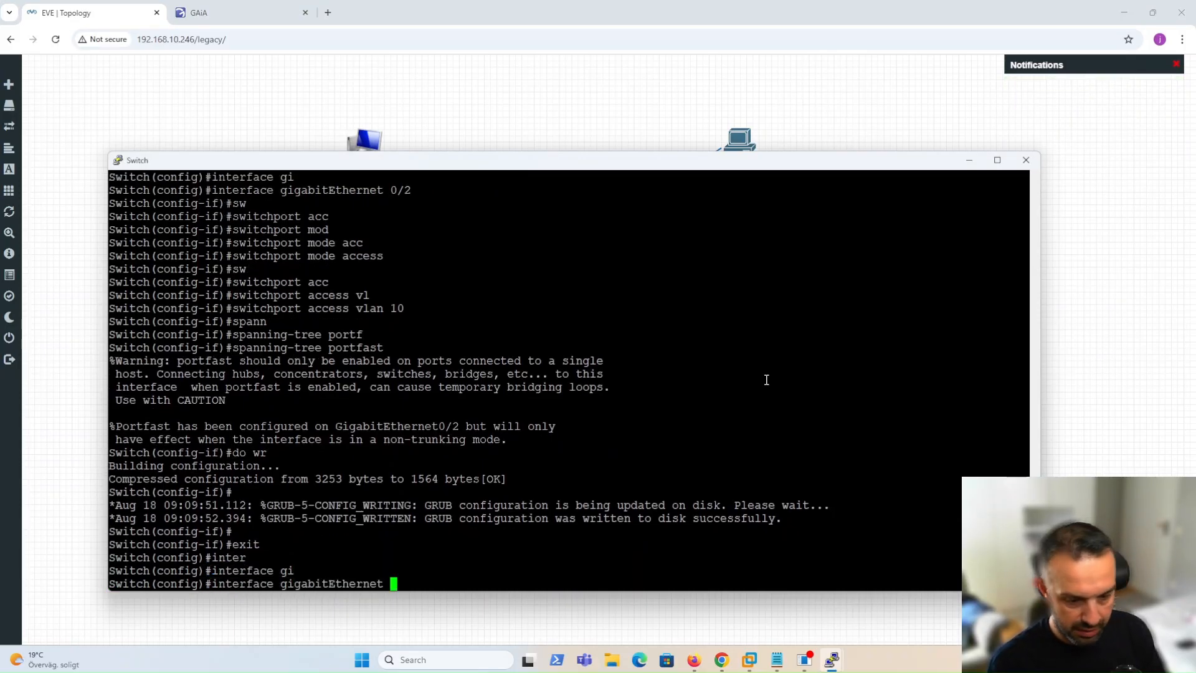
type("0/3")
key("Return")
type("sw")
key("Tab")
type("mo")
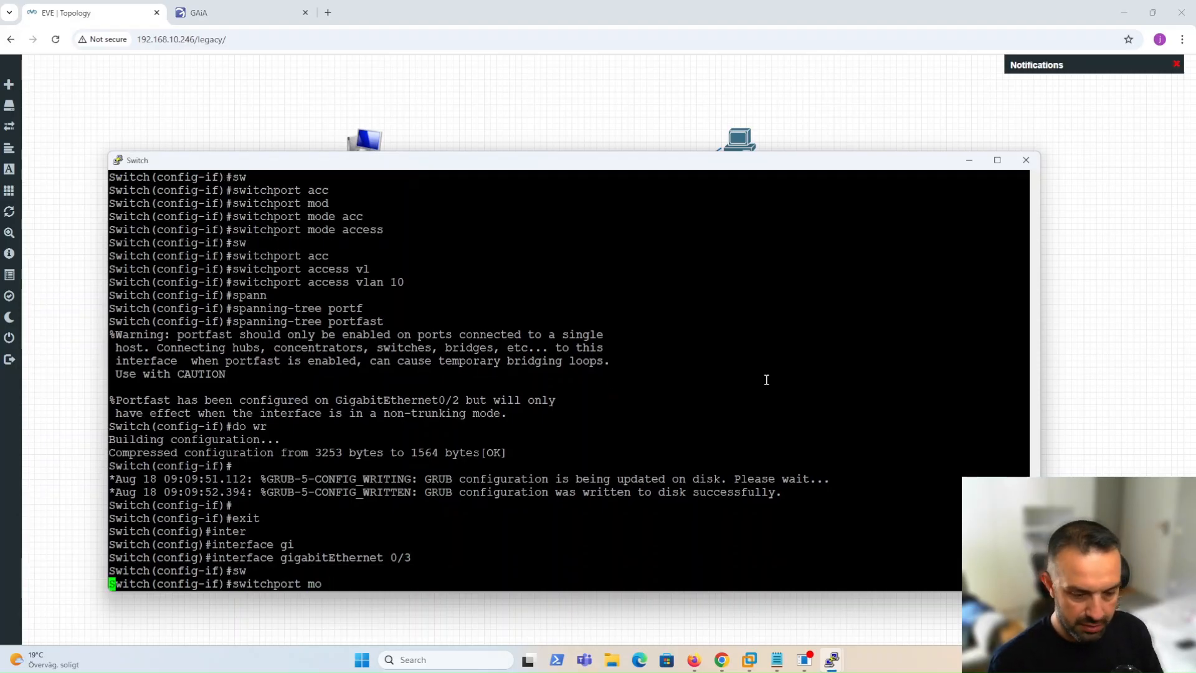
key("Tab")
type("acc")
key("Tab")
key("Return")
Assign GigabitEthernet0/3 to access VLAN 15 and enable spanning-tree portfast.
type("sw")
key("Tab")
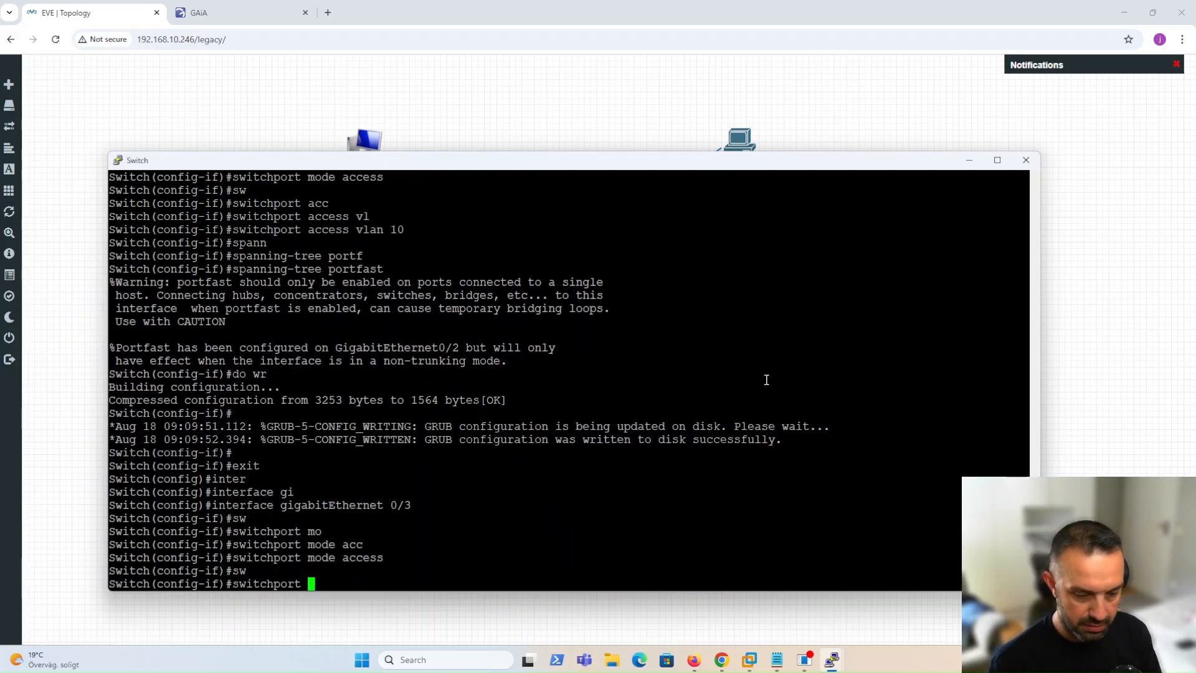
type("acc")
key("Tab")
type("vl")
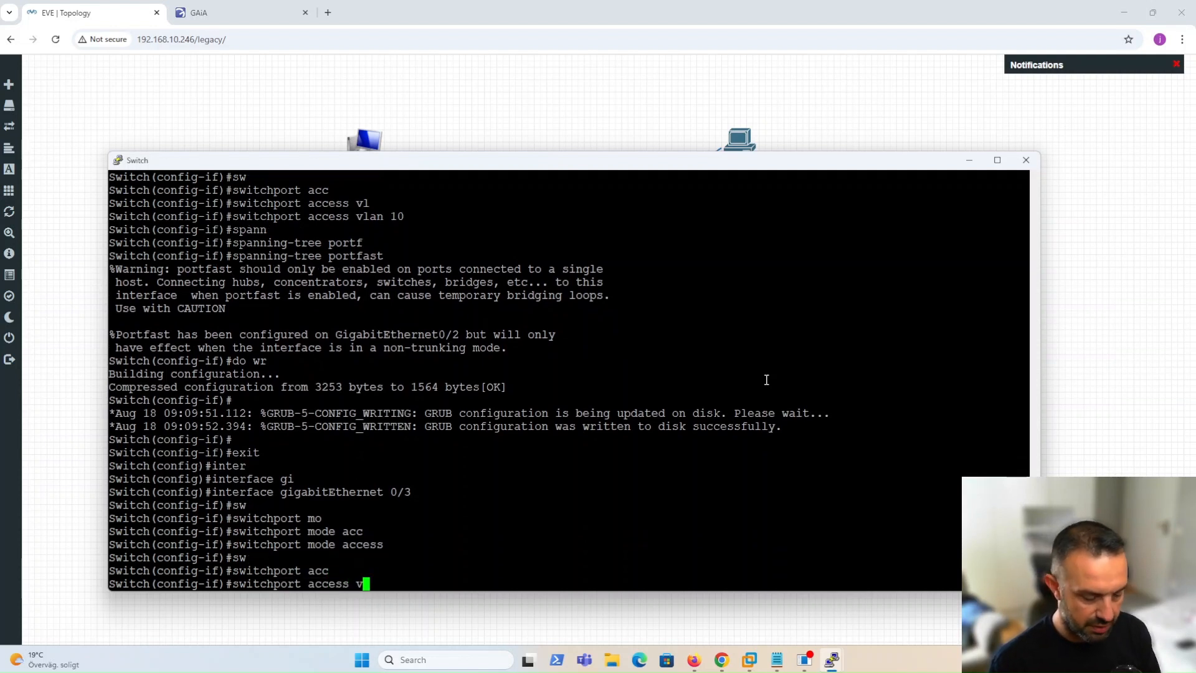
key("Tab")
type("15")
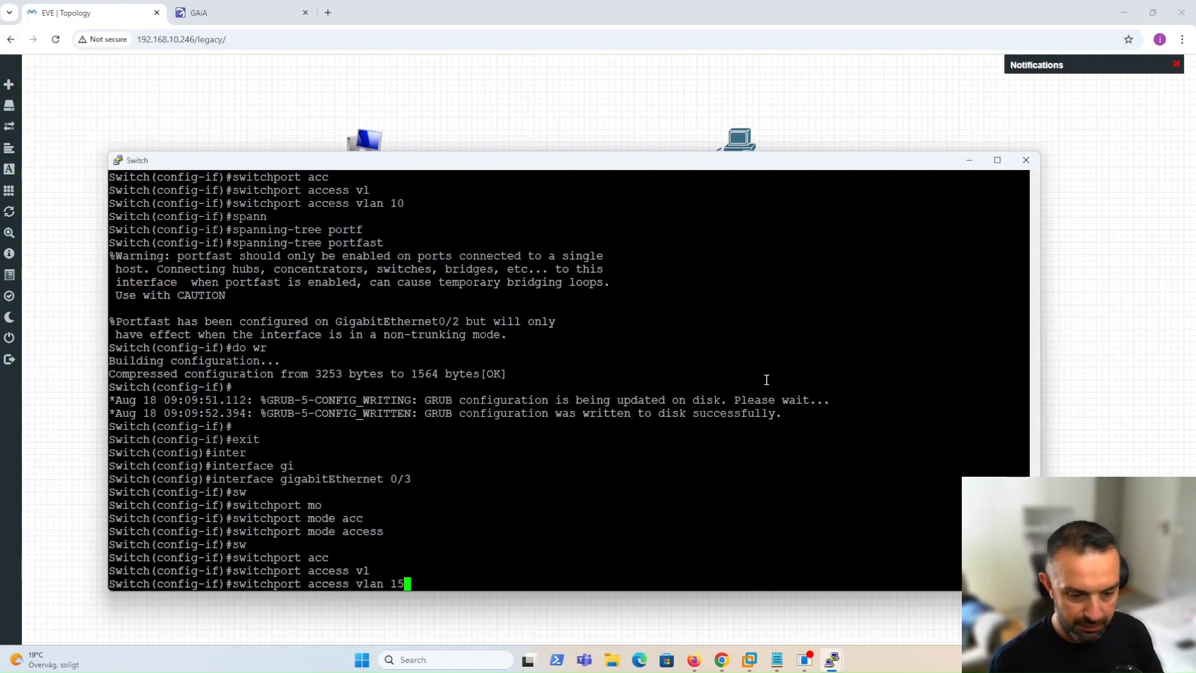
key("Return")
type("spann")
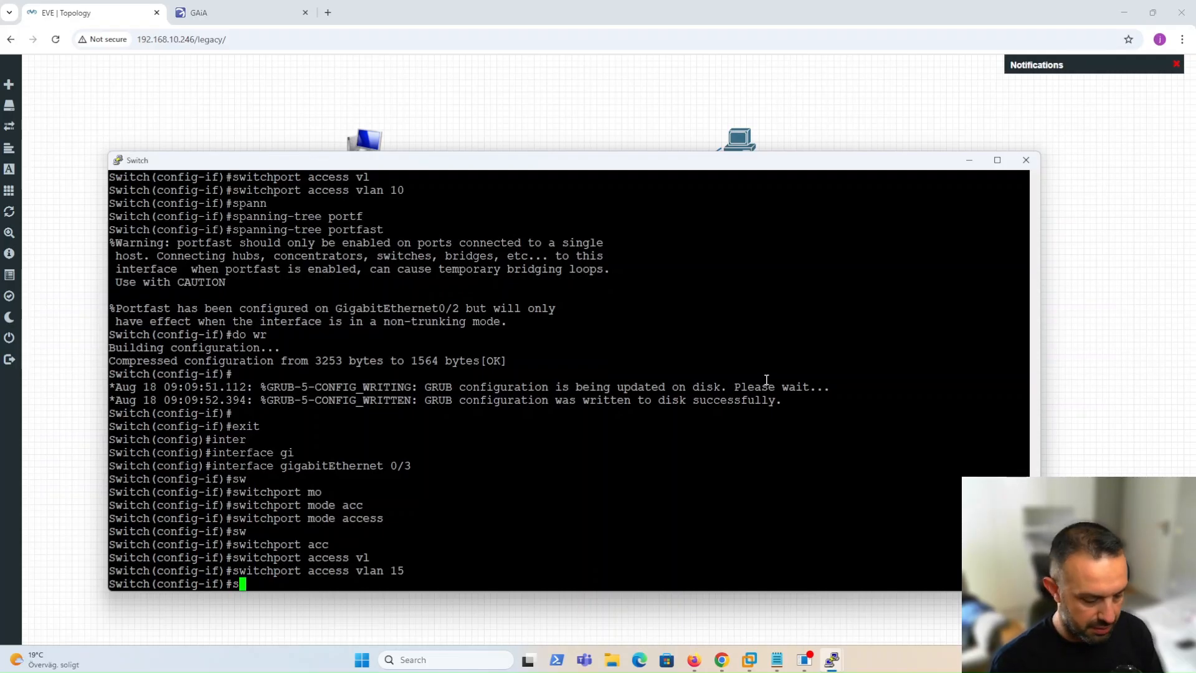
key("Tab")
type("portf")
key("Tab")
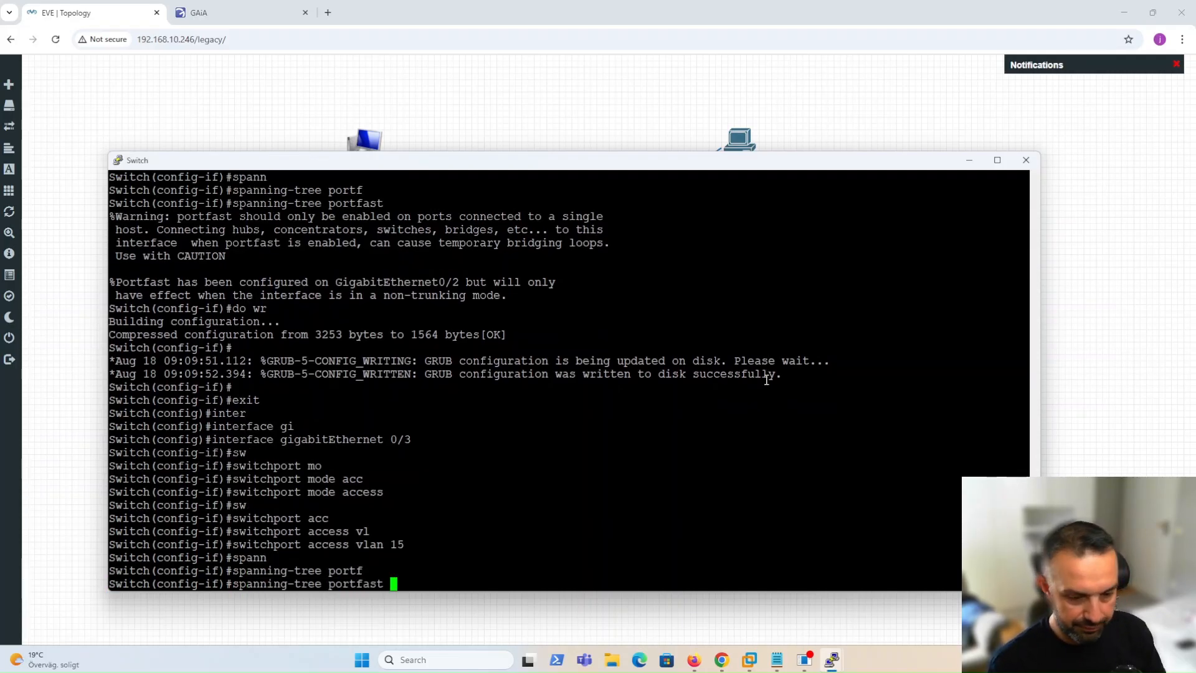
key("Return")
Save the switch configuration with 'do wr' and hide the console.
type("d")
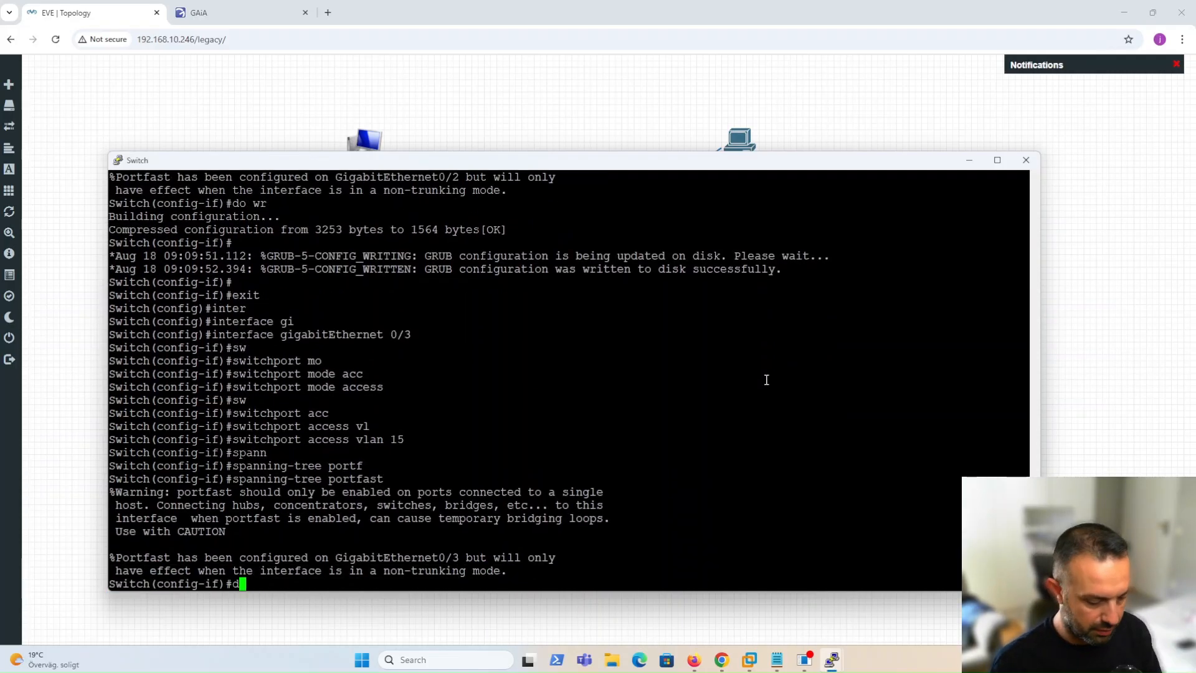
type("o wr")
key("Return")
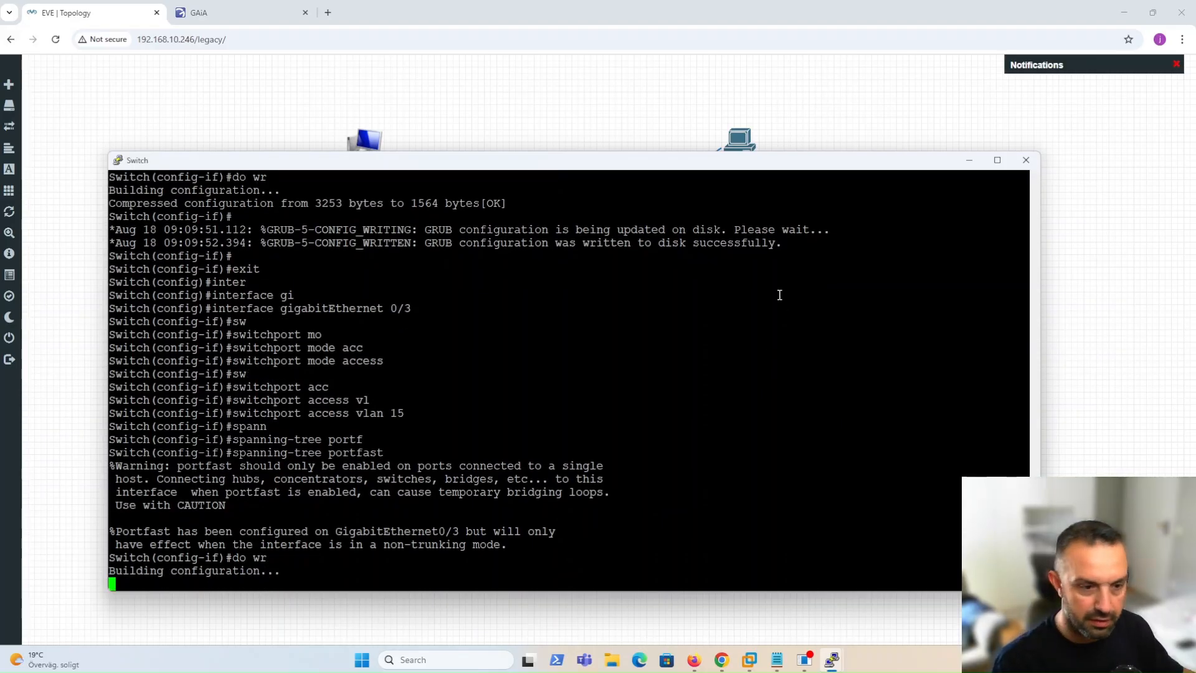
left_click(565, 90)
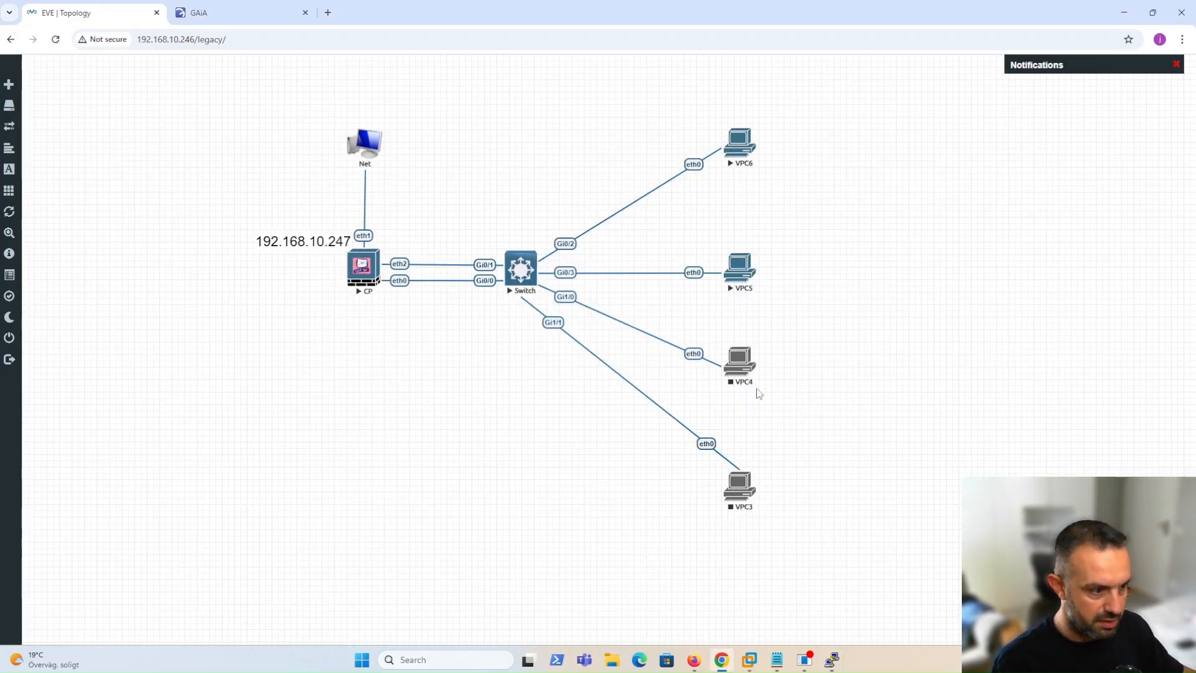
Open a telnet console session to VPC5 from the topology.
left_click(741, 277)
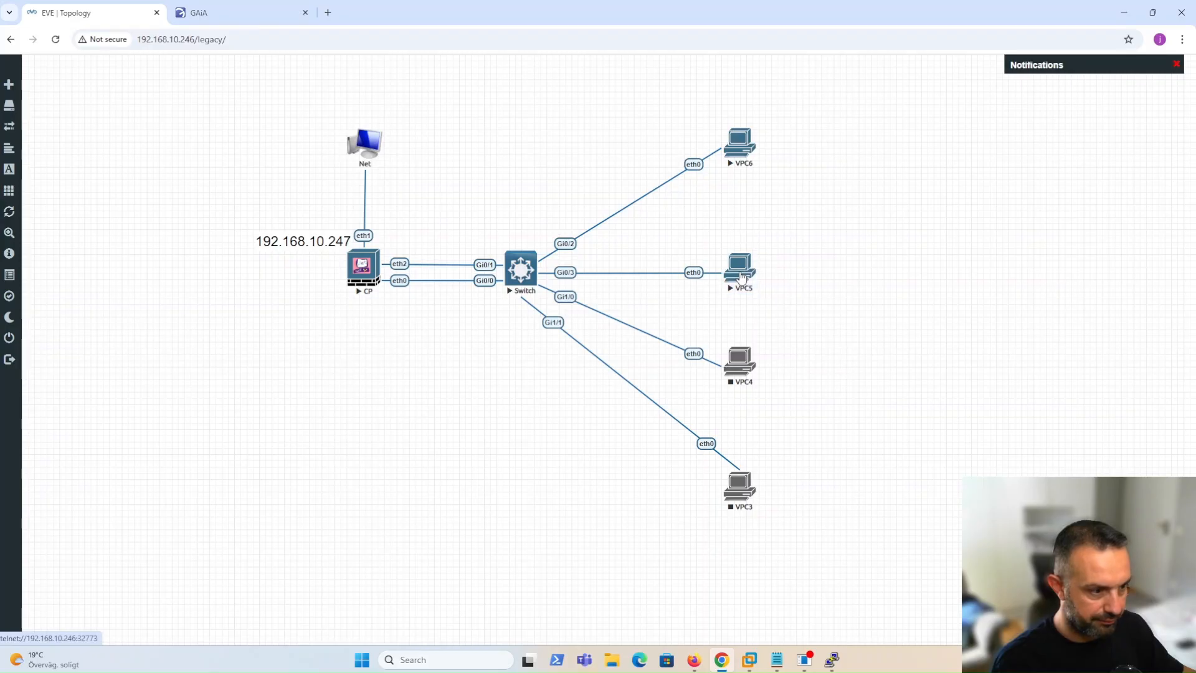
left_click(741, 267)
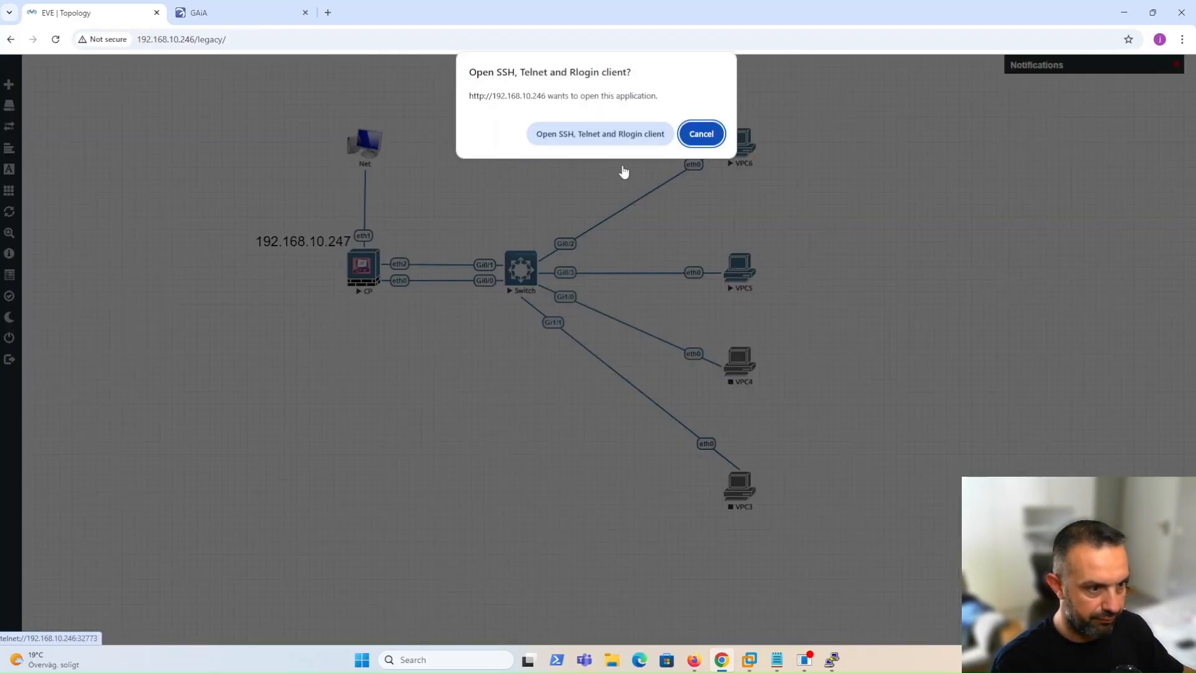
left_click(629, 134)
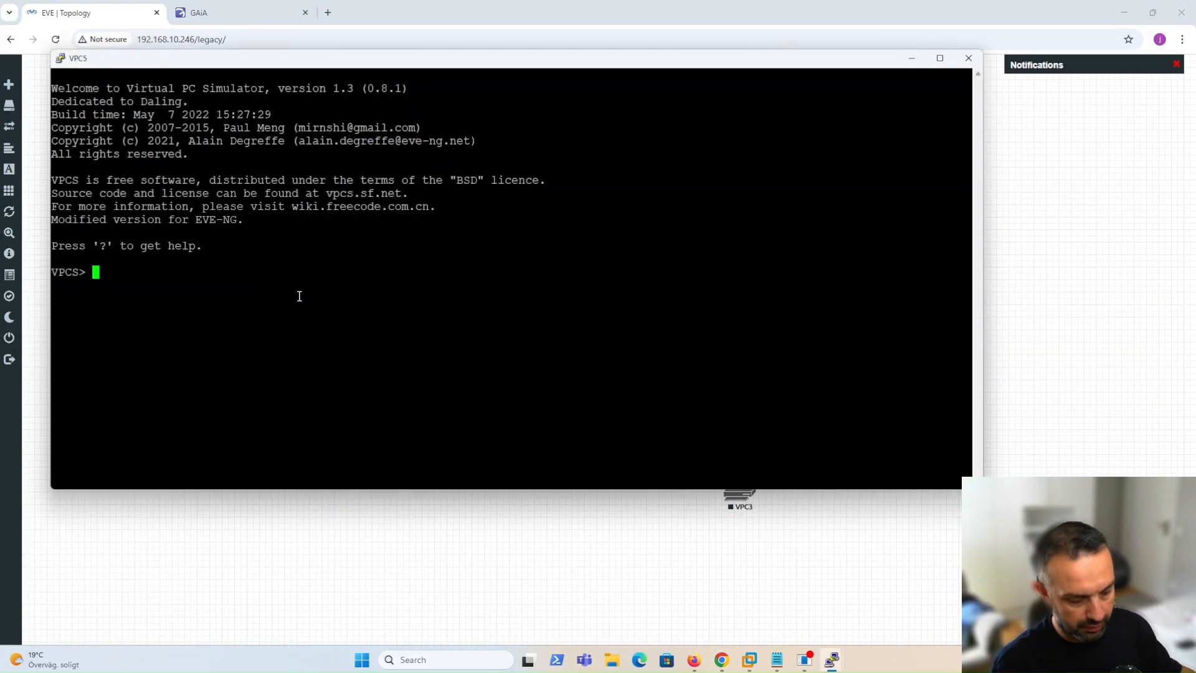
Check VPC5's address (0.0.0.0/0) and run 'ip dhcp', which finds no DHCP server.
type("show ip")
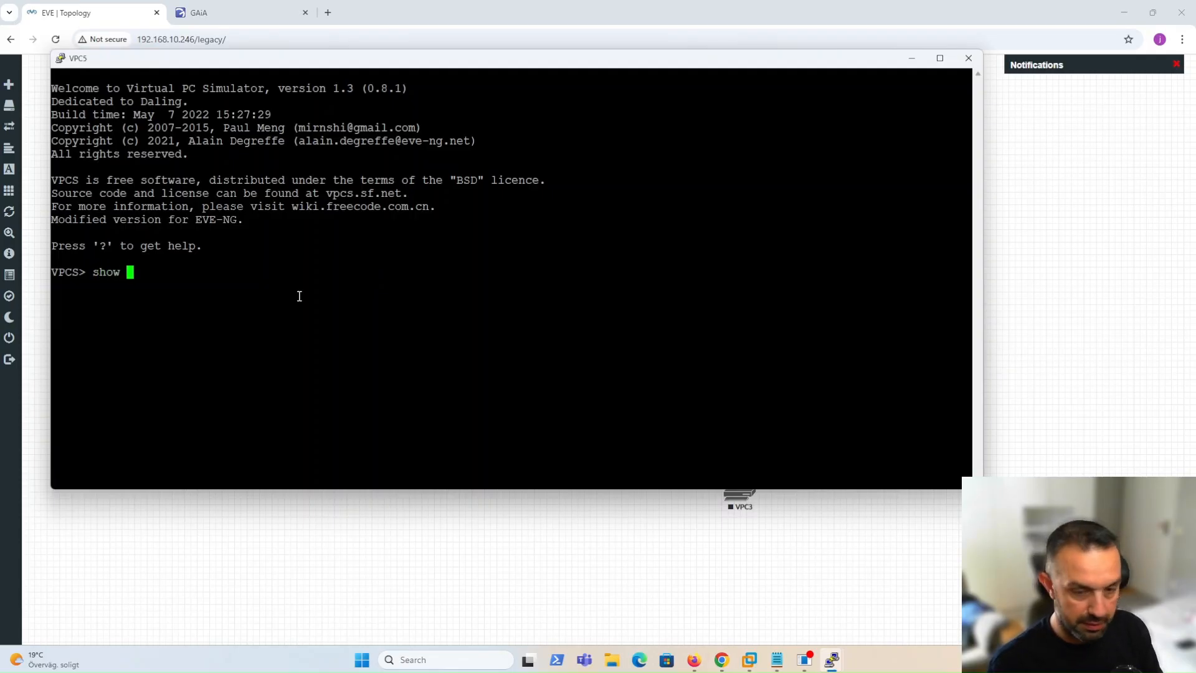
key("Return")
type("ip dhcp")
key("Return")
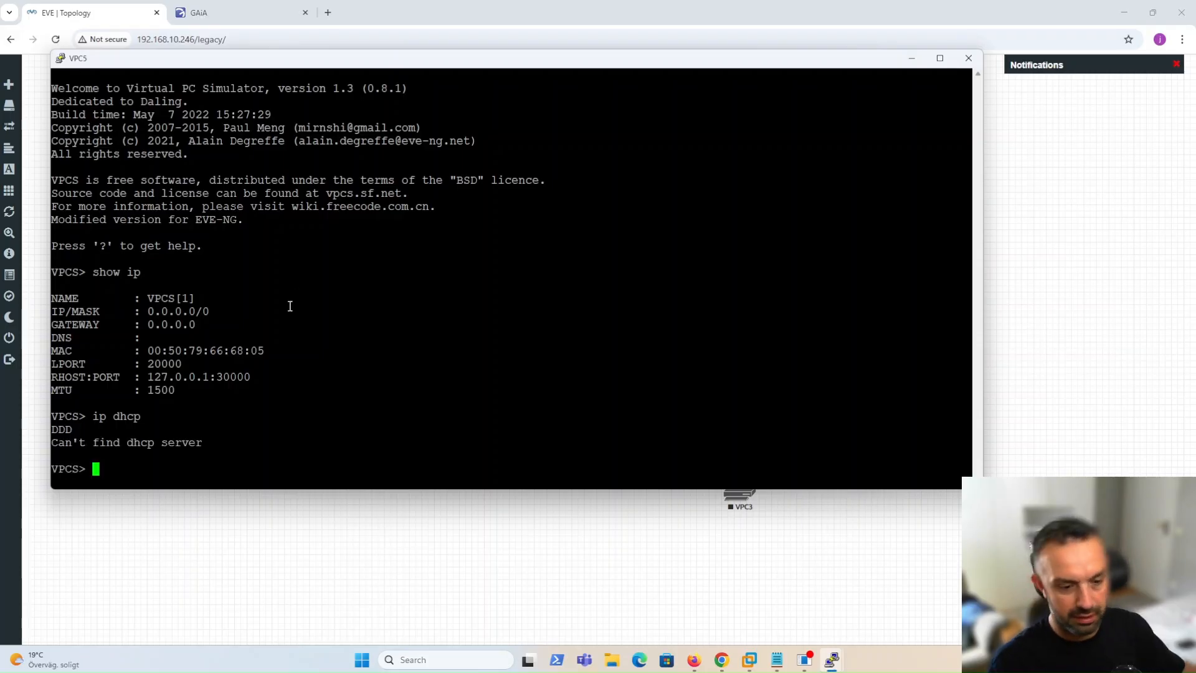
left_click(323, 545)
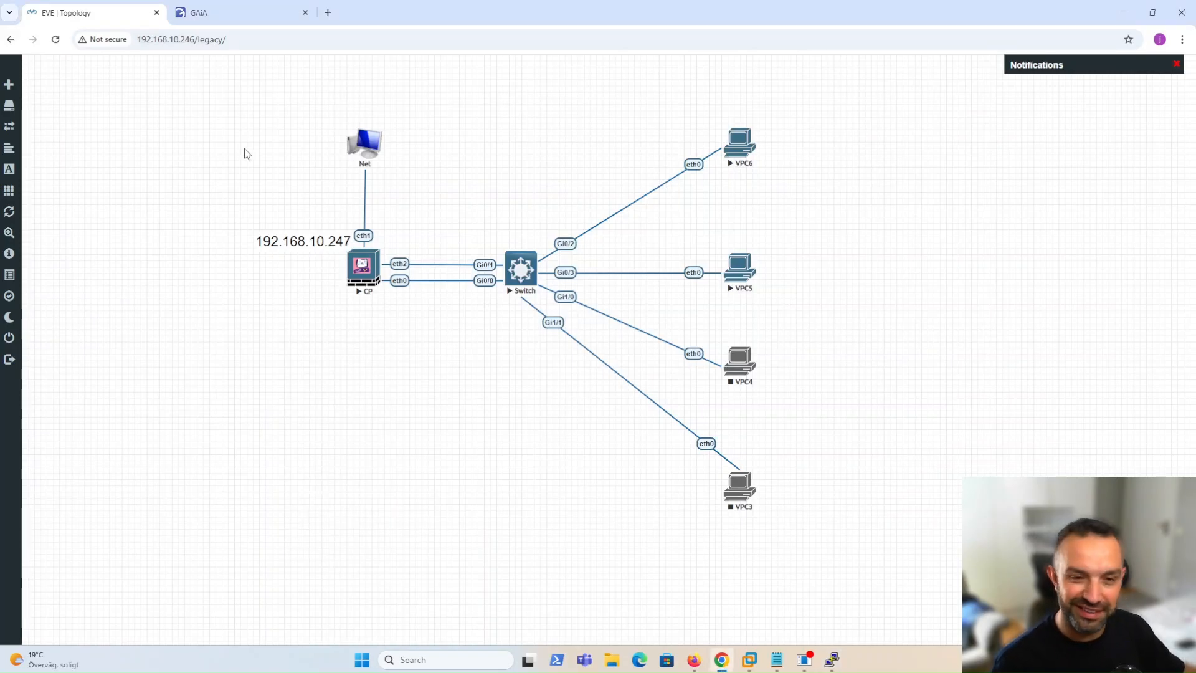
Start a new DHCP subnet taken from the VLAN 15 interface bond0.15.
left_click(212, 14)
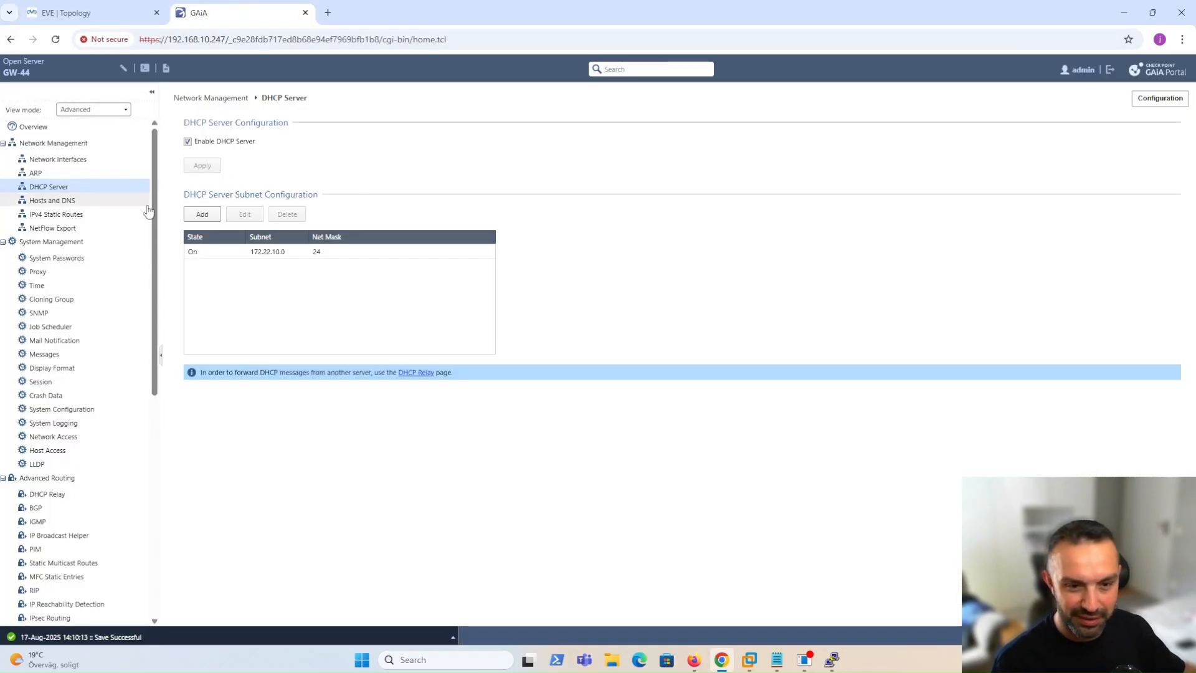
left_click(203, 215)
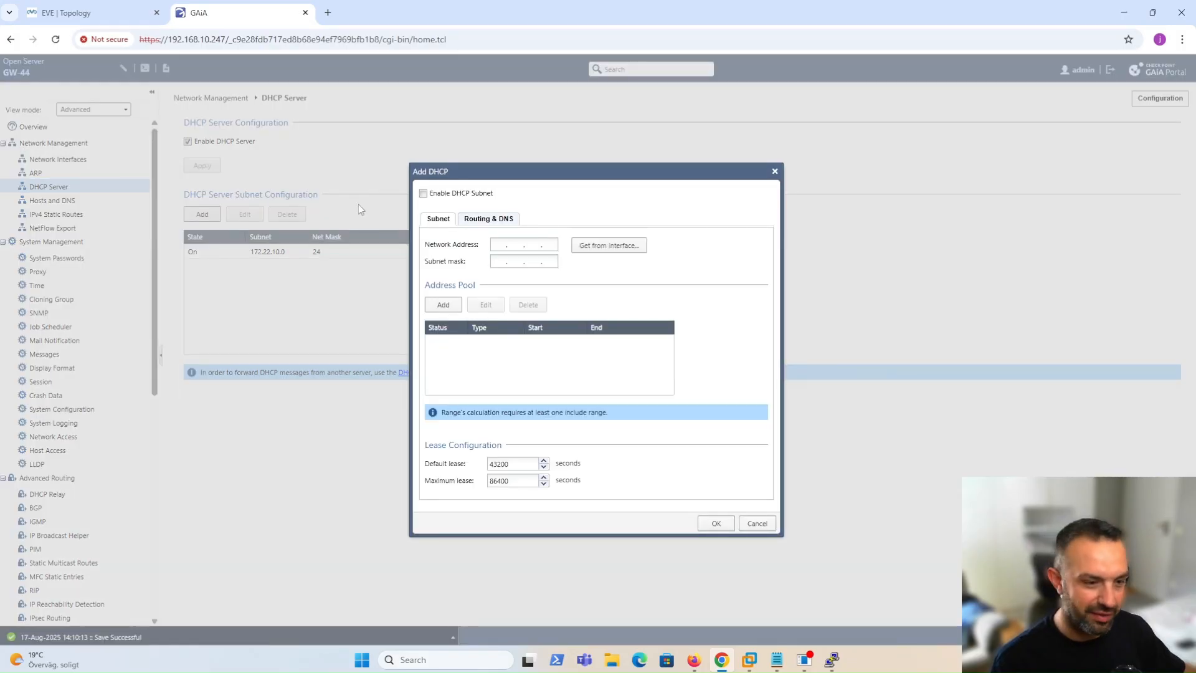
left_click(599, 247)
left_click(666, 319)
left_click(622, 344)
left_click(622, 399)
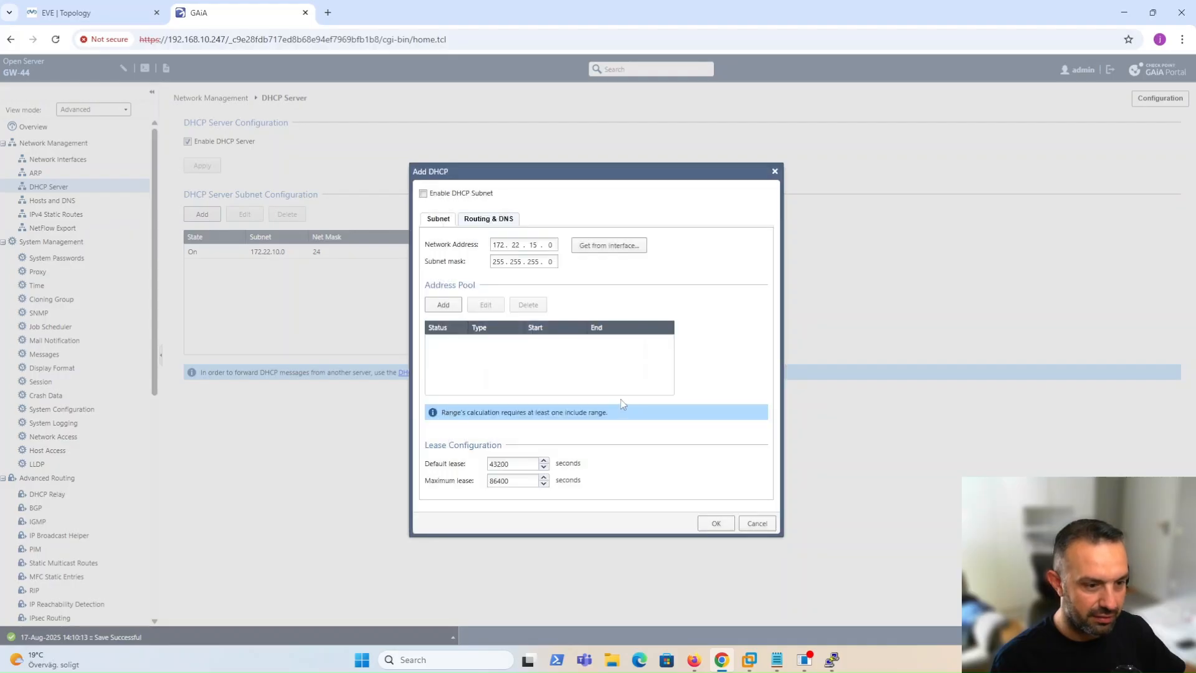
Add an enabled Include address range 172.22.15.10–172.22.15.245 to the pool.
left_click(443, 304)
left_click(608, 318)
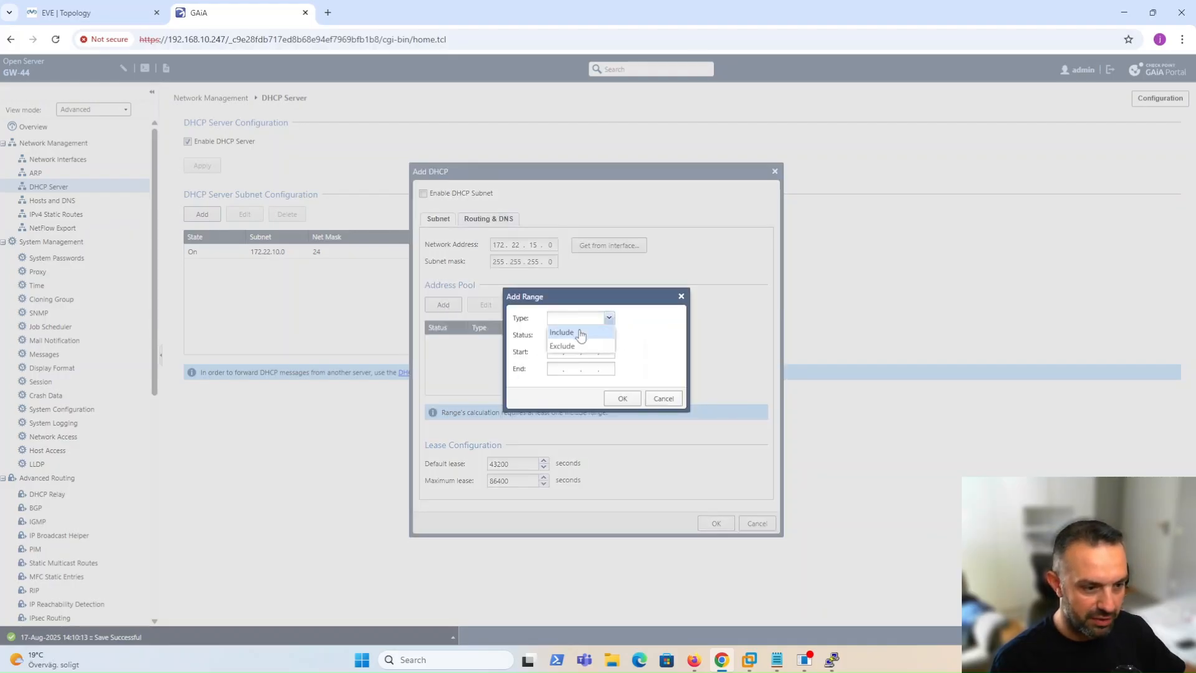
left_click(571, 344)
left_click(574, 317)
left_click(571, 343)
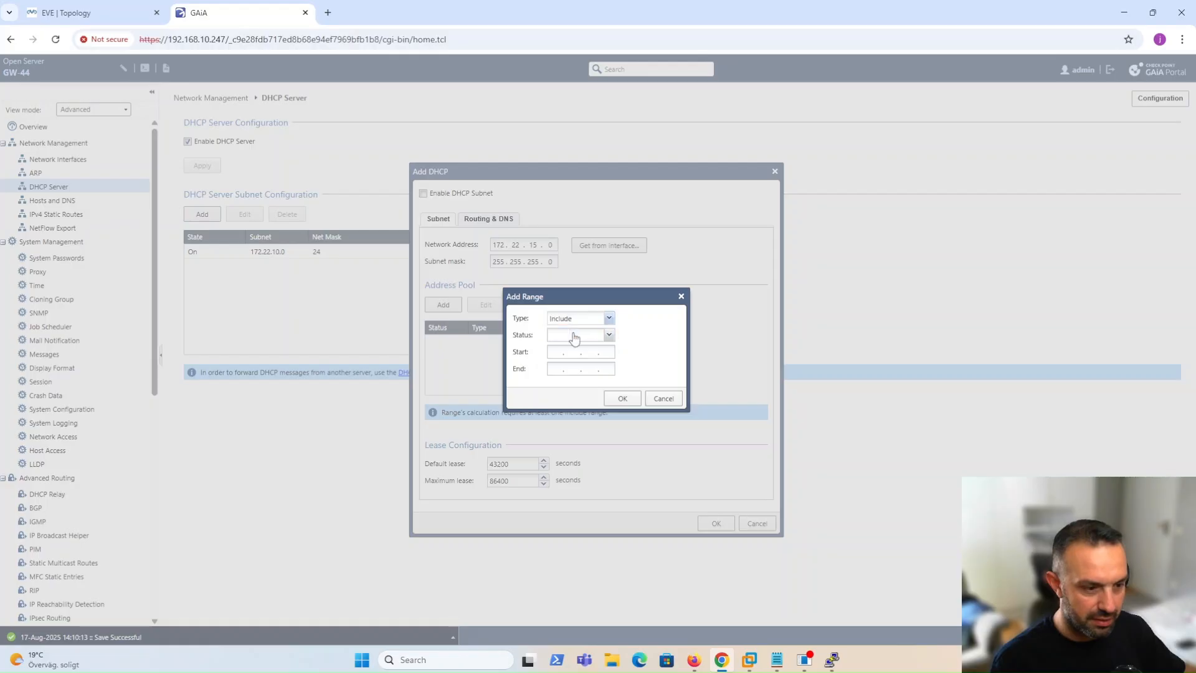
left_click(574, 335)
left_click(577, 351)
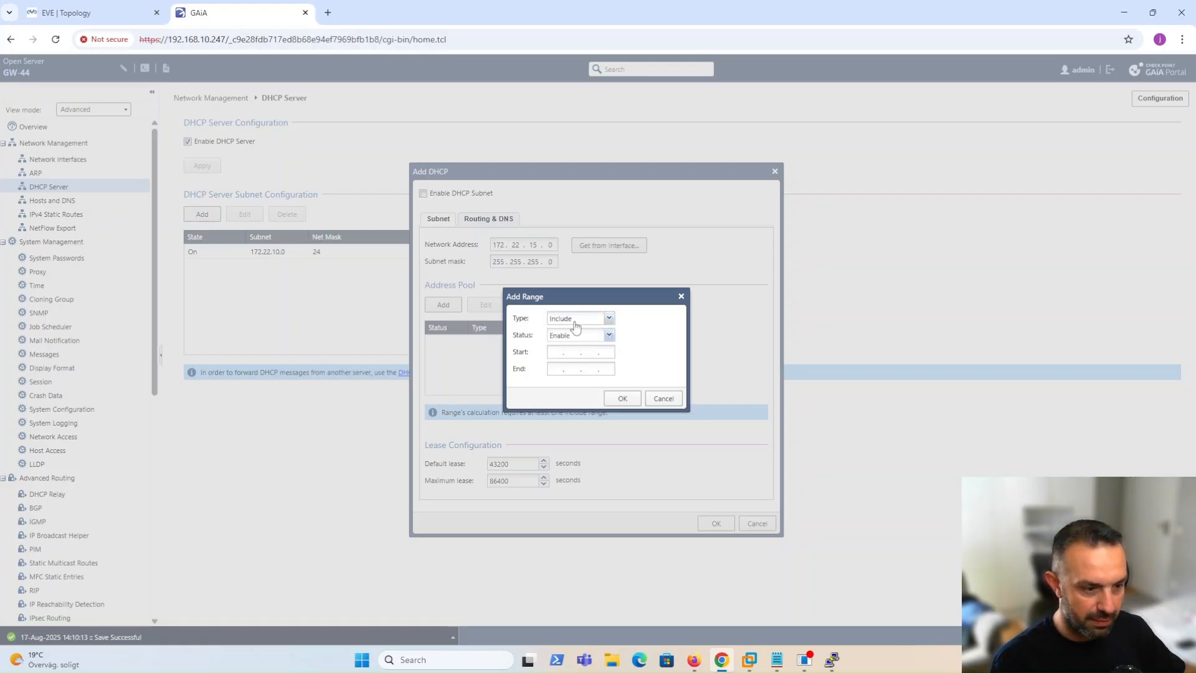
type("172.22.15.10")
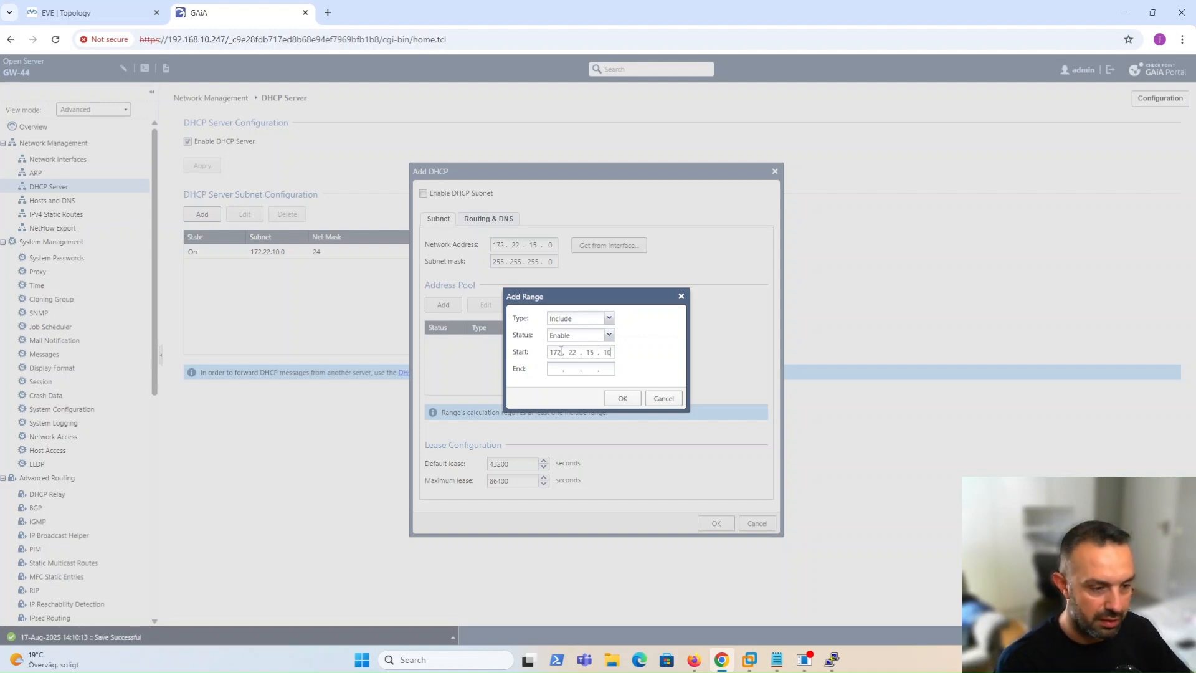
left_click(556, 368)
type("172.22")
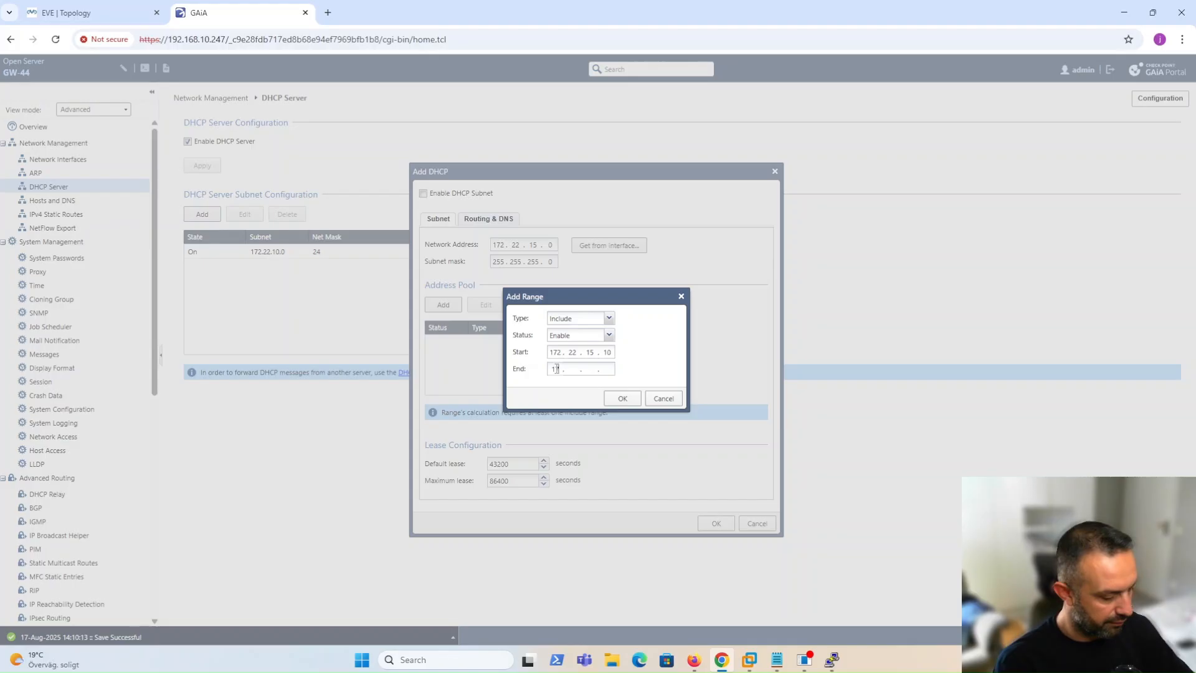
type(".15.245")
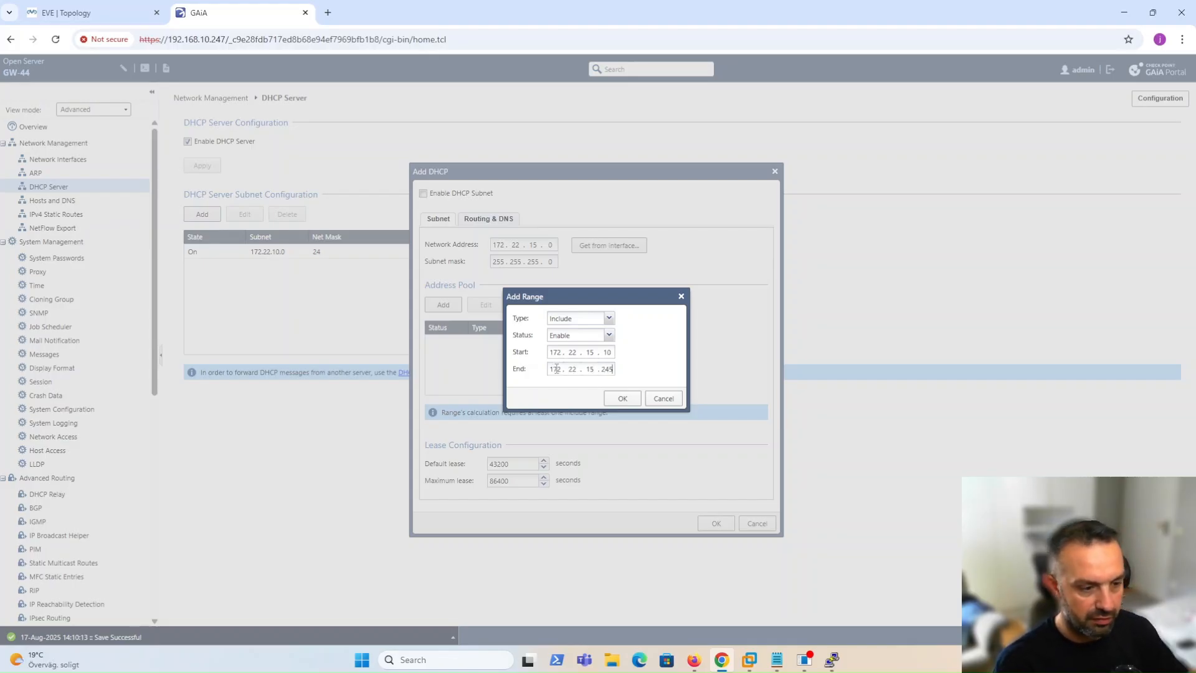
left_click(614, 402)
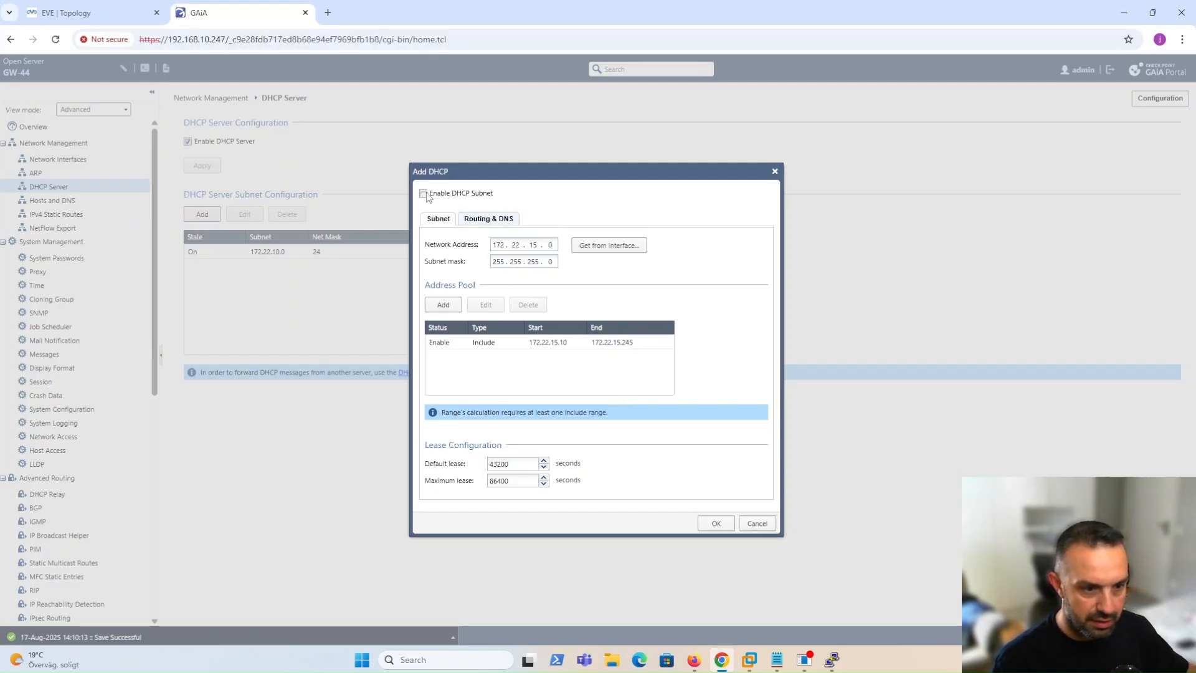
Set gateway 172.22.15.1 and primary DNS 9.9.9.9, enable the subnet, and save it.
left_click(474, 222)
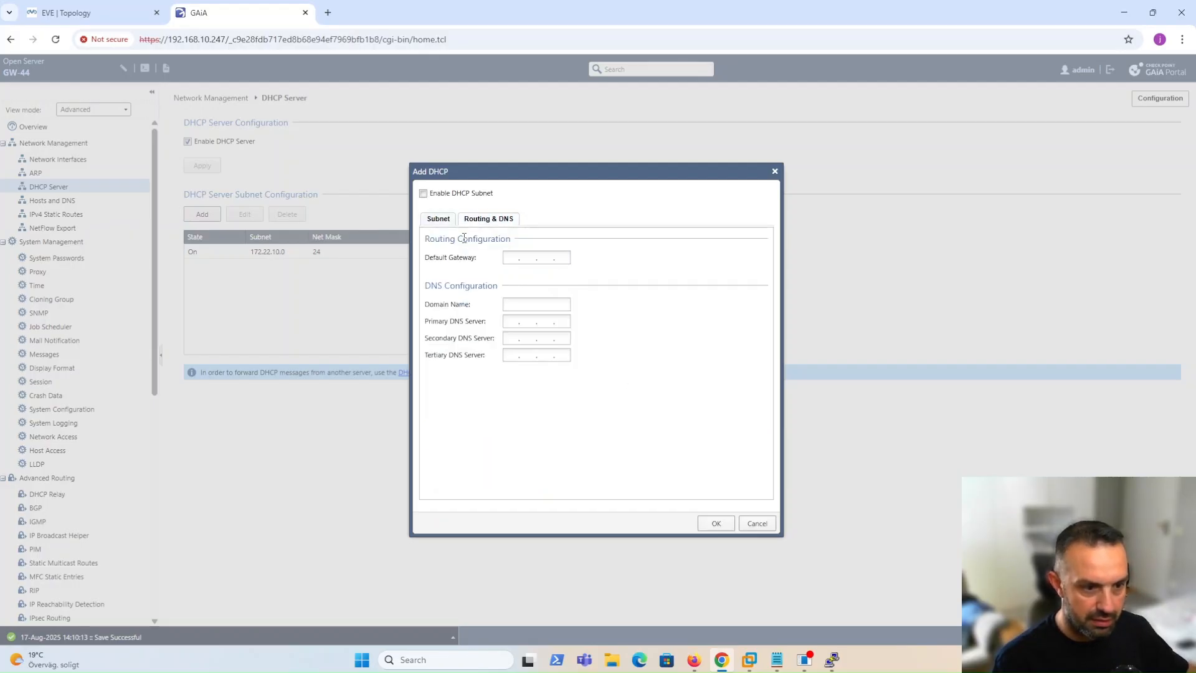
left_click(525, 254)
type("172 . 22 . 15 . 1")
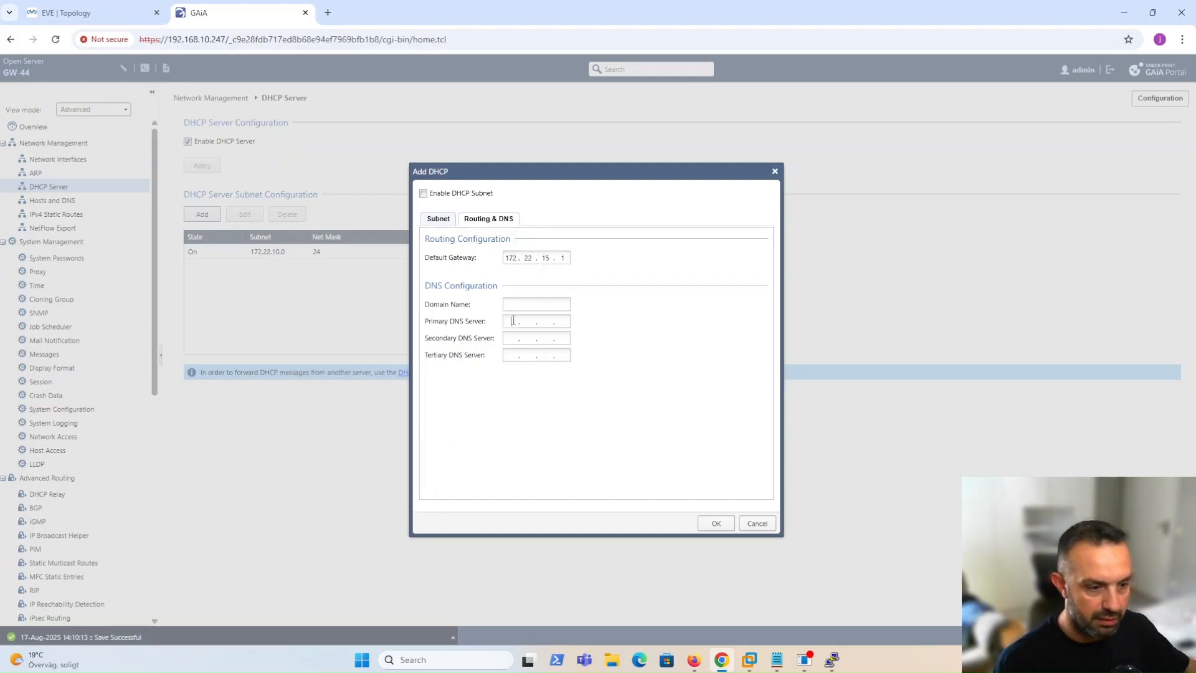
left_click(513, 321)
type("9.9.9.9")
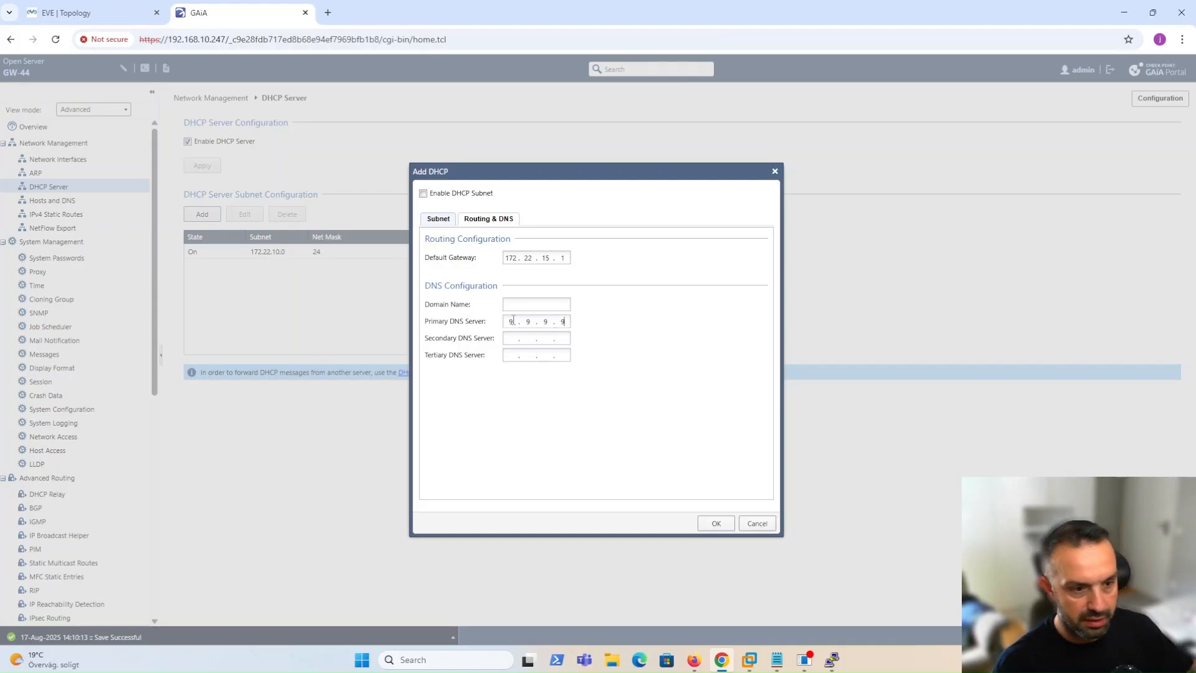
left_click(428, 222)
left_click(423, 194)
left_click(716, 525)
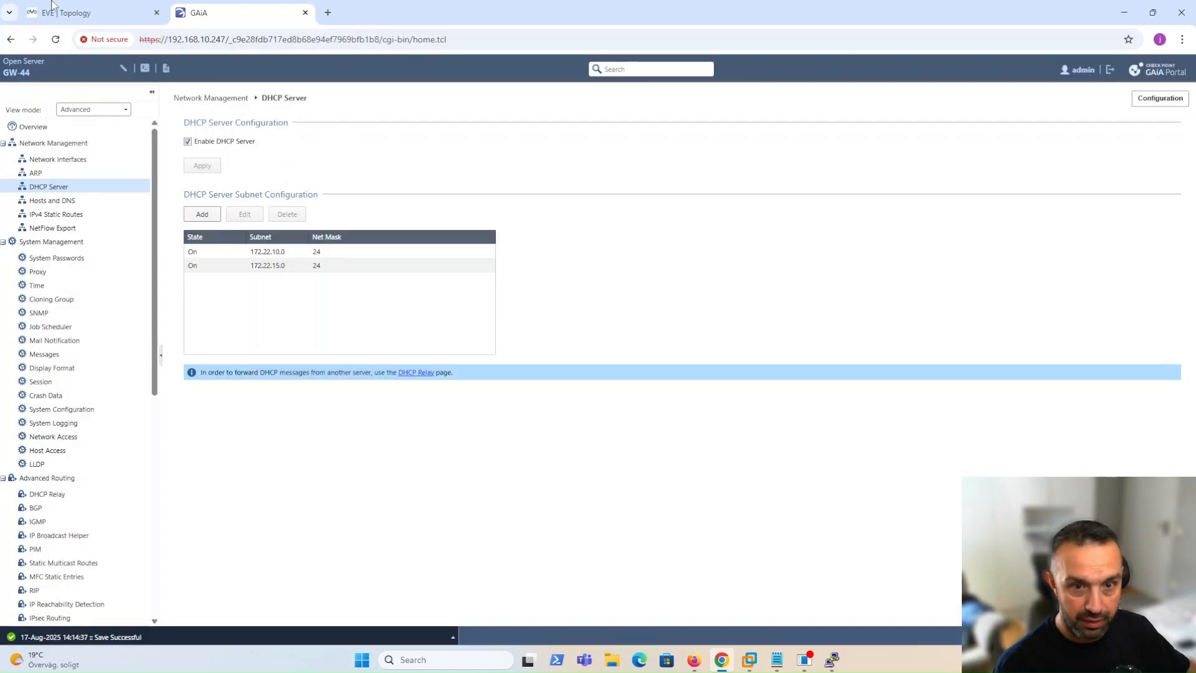
Rerun 'ip dhcp' in the VPC console to request a new lease.
mouse_move(832, 659)
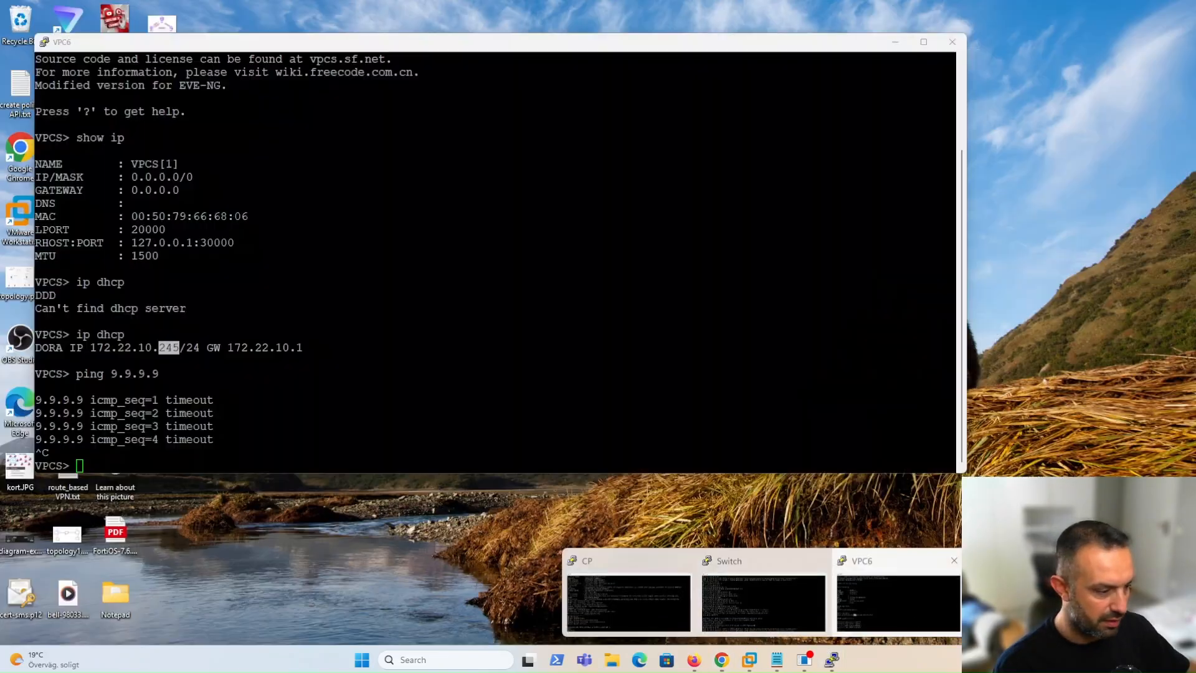
left_click(898, 603)
key("Up")
key("Return")
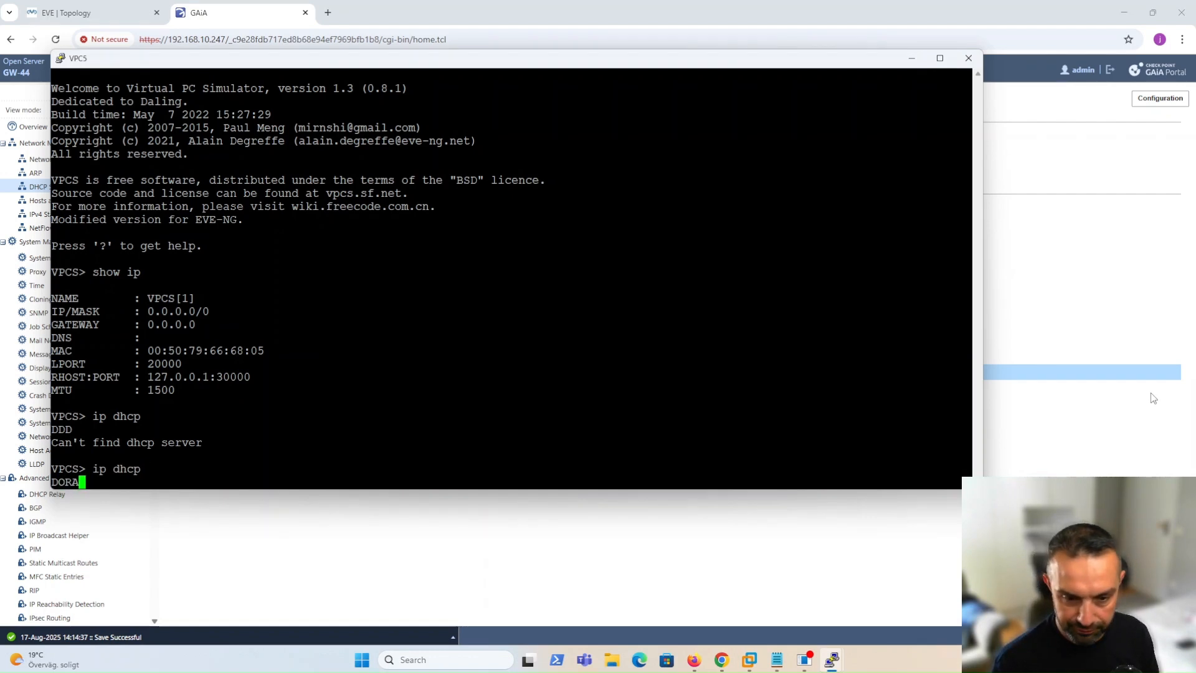
Show the VPC's IP settings: 172.22.15.245/24, gateway 172.22.15.1, DNS 9.9.9.9.
type("show ip")
key("Return")
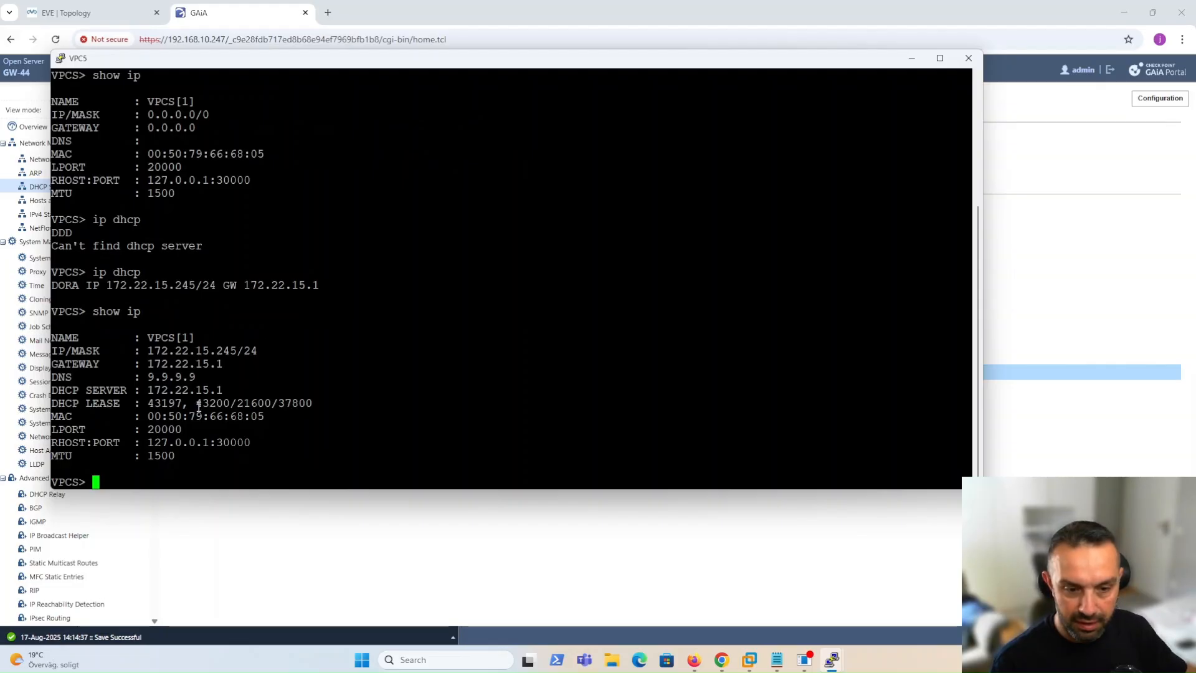
left_click_drag(150, 352, 243, 352)
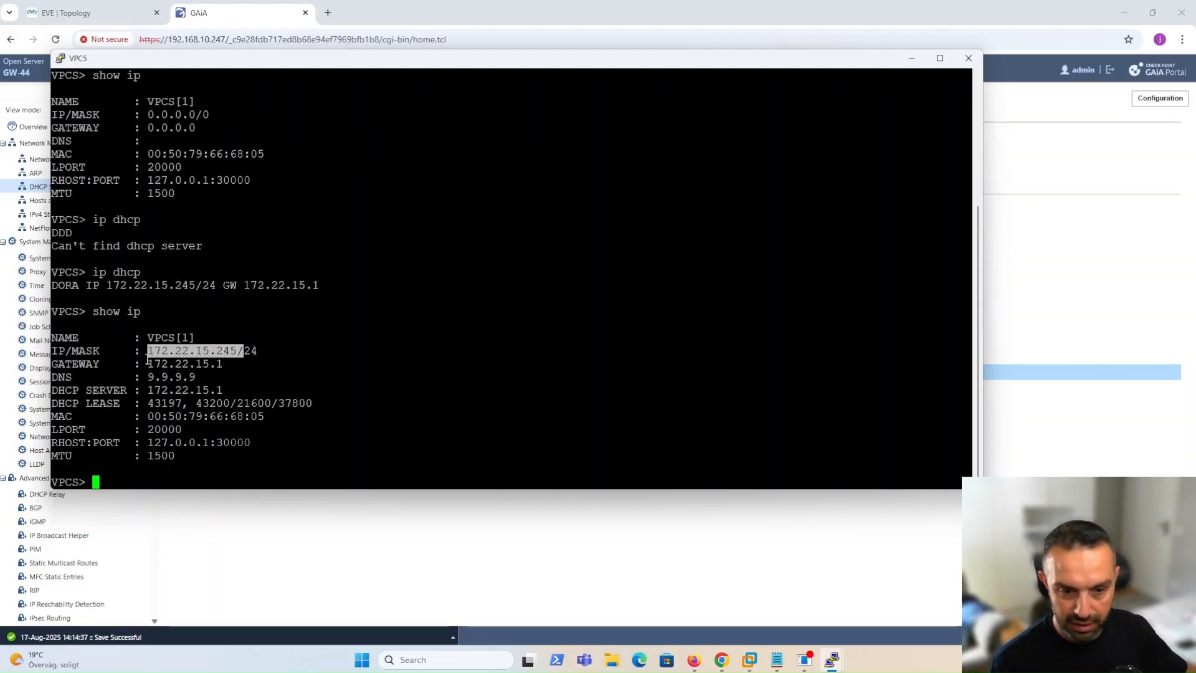
left_click_drag(150, 363, 249, 362)
left_click_drag(143, 376, 207, 373)
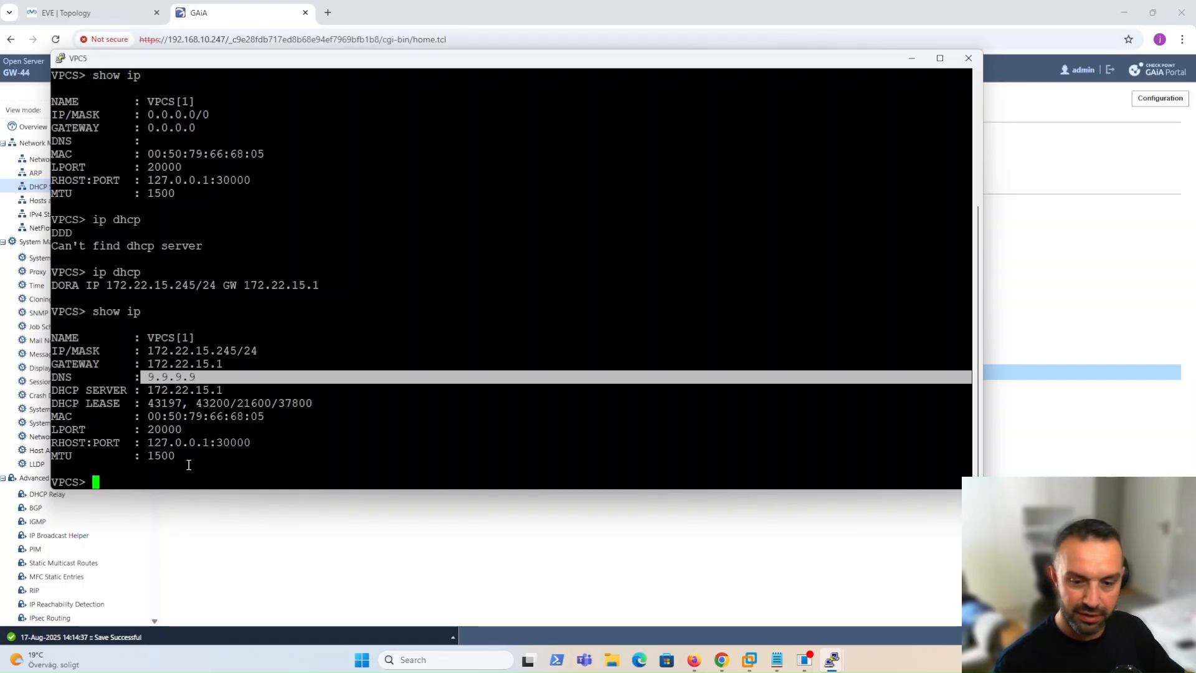
left_click(229, 552)
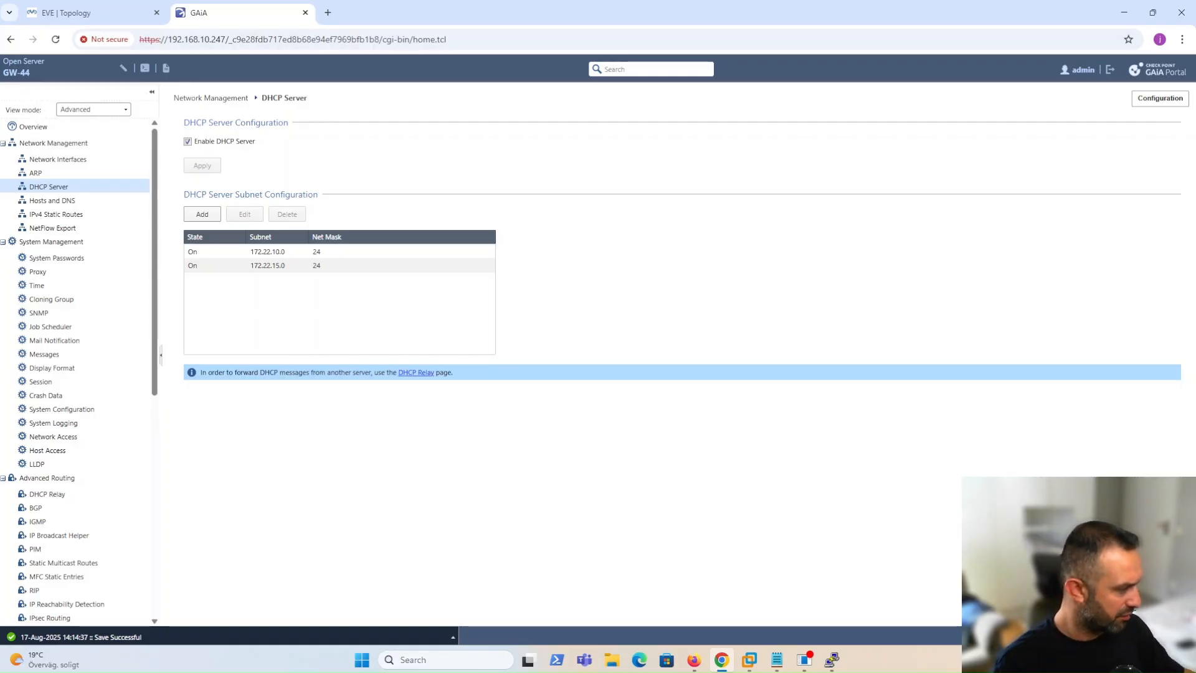
Try 'set expert-password' on the gateway's Gaia CLI.
key("alt+Tab")
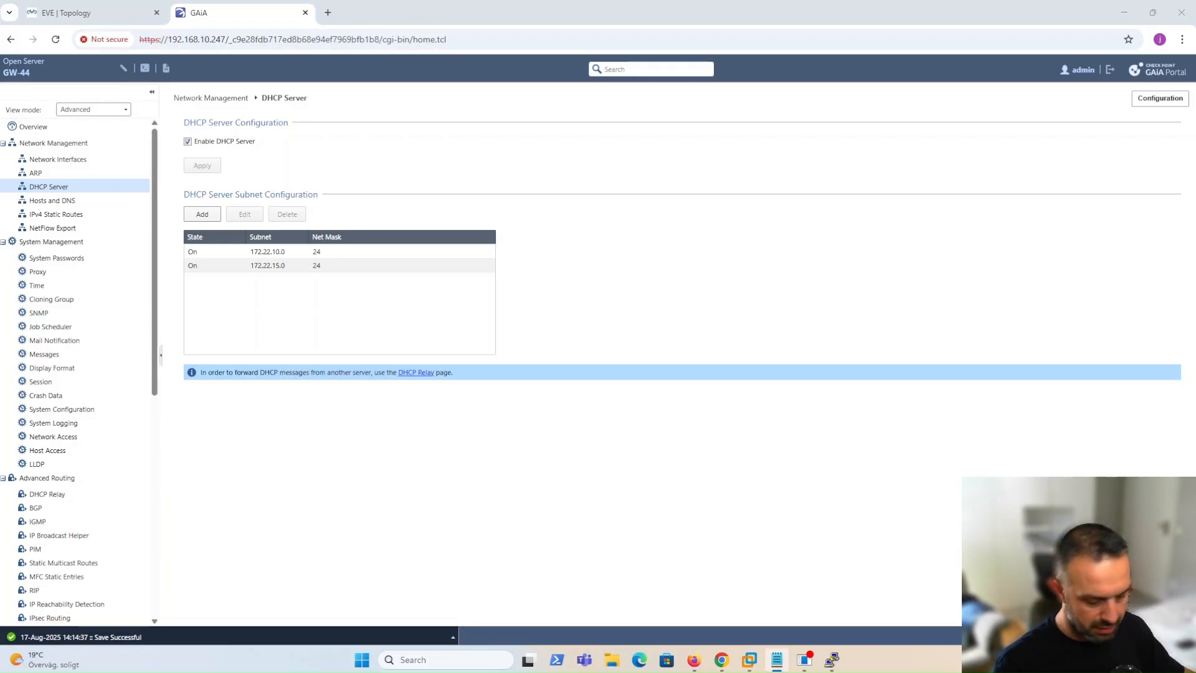
mouse_move(833, 660)
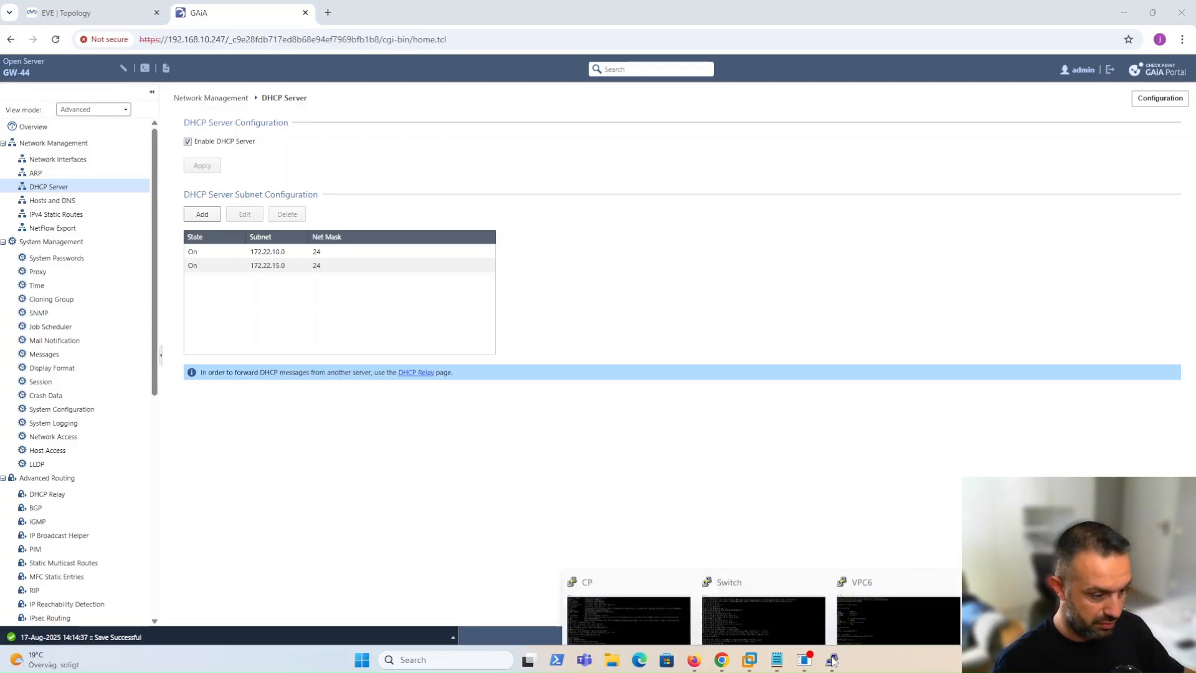
left_click(629, 616)
type("e")
key("BackSpace")
type("s")
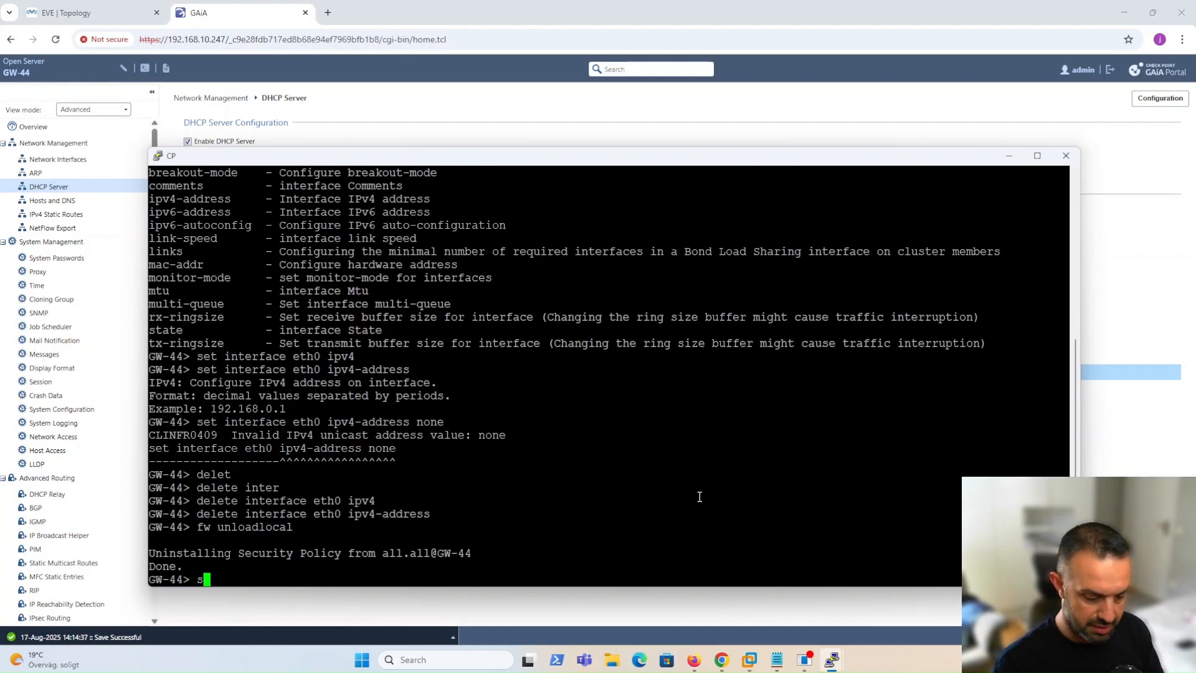
type("et exp")
key("Tab")
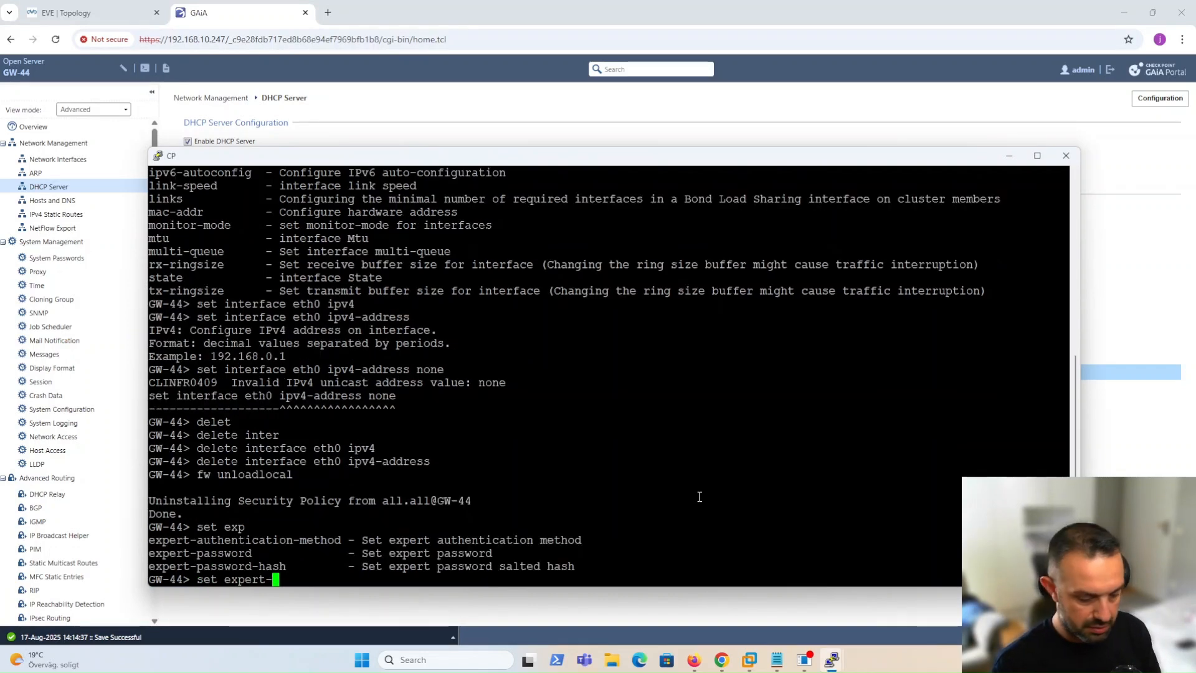
type("p")
key("Tab")
key("Return")
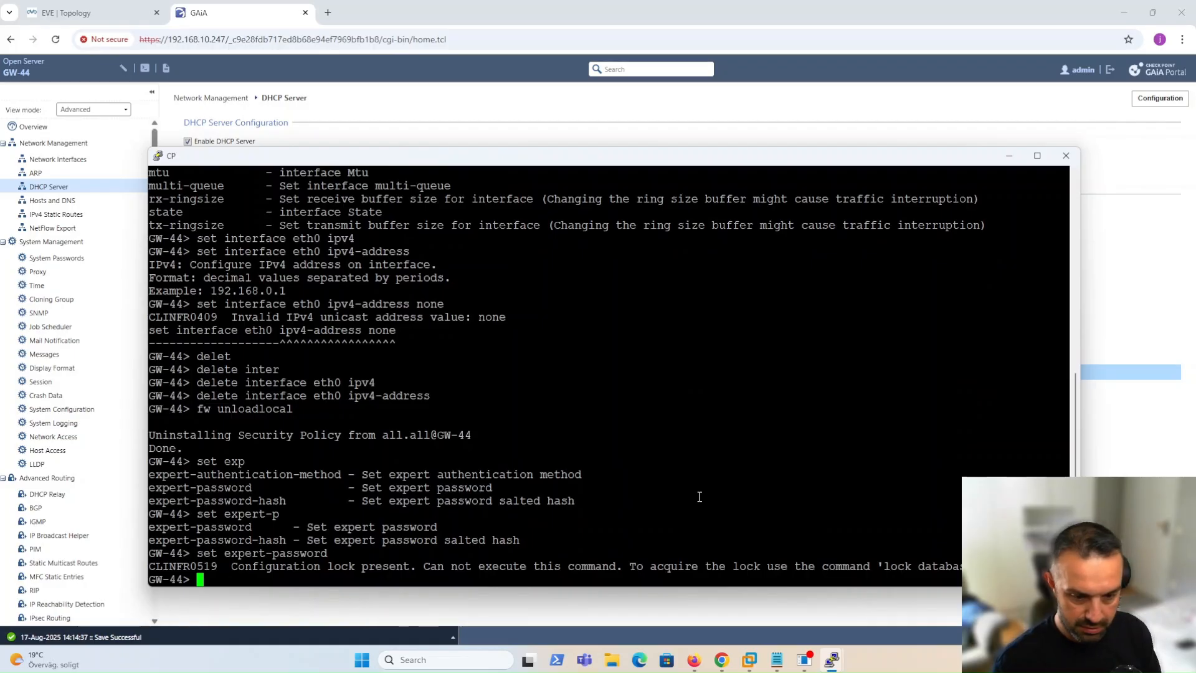
Run 'lock database override', then set the new expert password, entering it twice.
type("lock")
key("Tab")
key("Tab")
key("Tab")
key("Tab")
key("Tab")
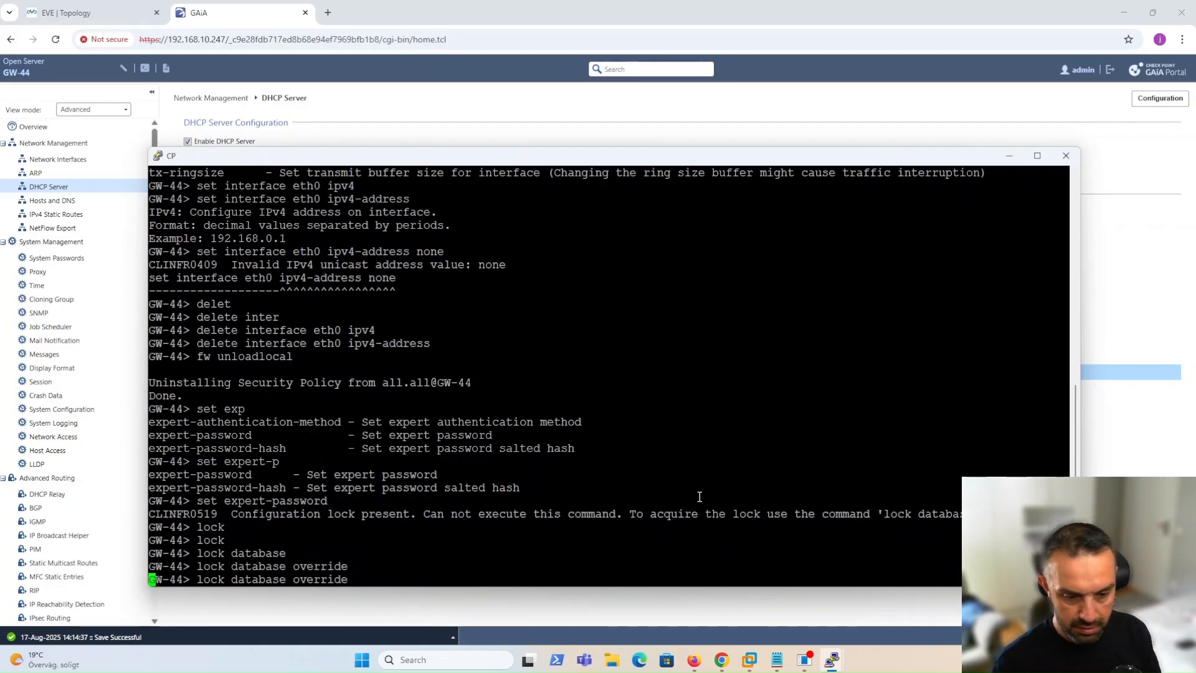
key("Up")
key("Return")
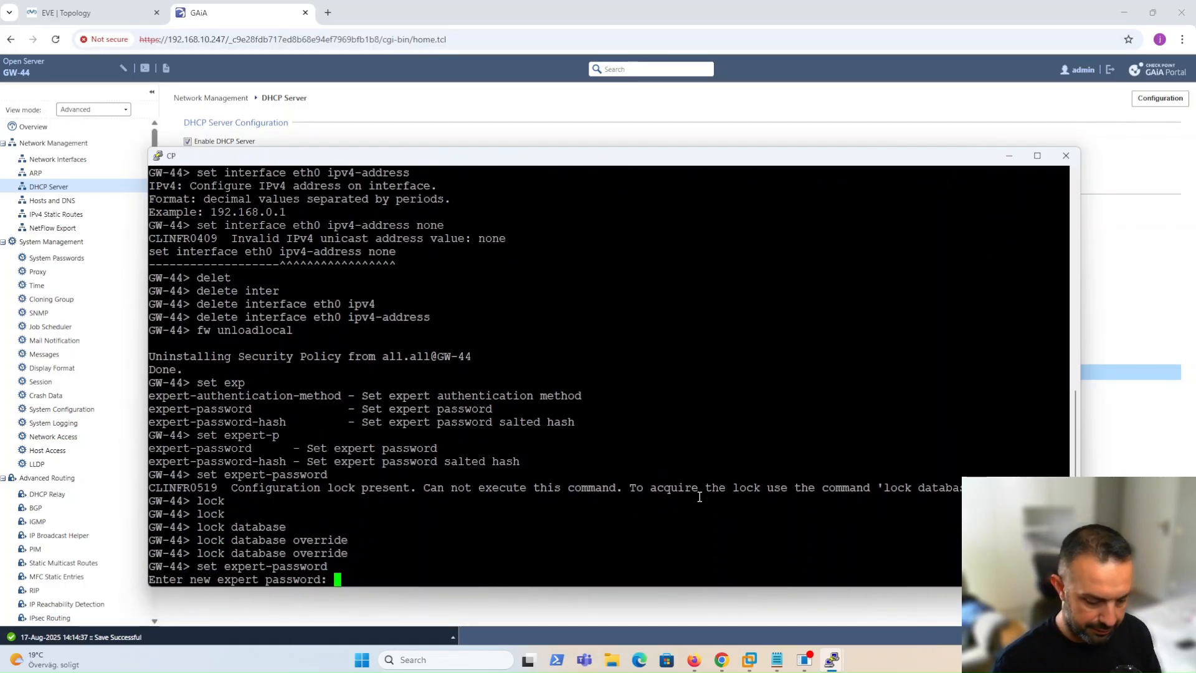
key("Return")
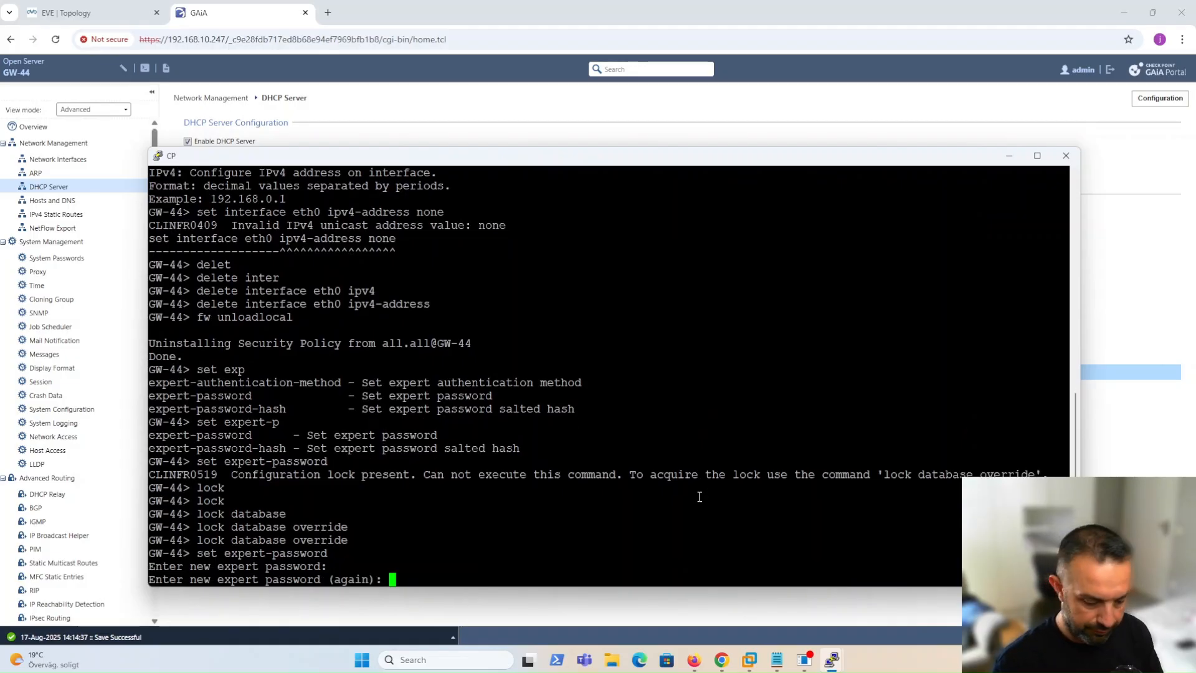
key("Return")
Run the 'expert' command to begin entering expert mode.
type("ex")
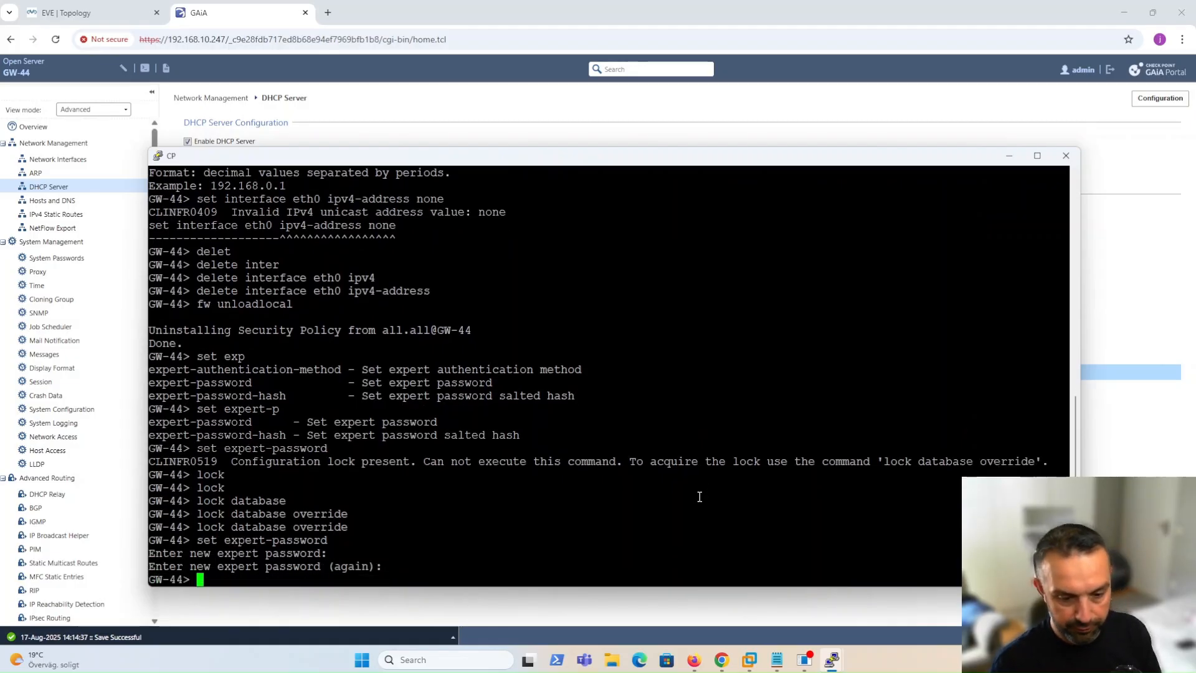
type("p")
key("Tab")
key("Return")
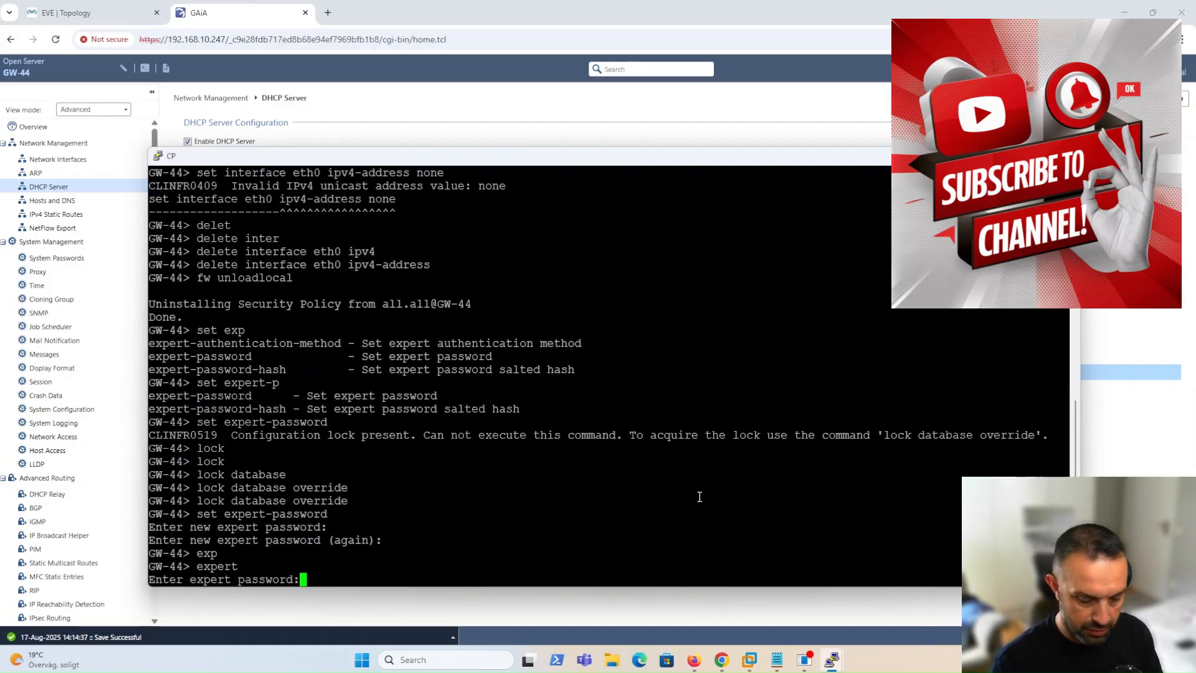
Enter expert mode, list /etc in an enlarged terminal, and locate dhcpd.conf.
key("Return")
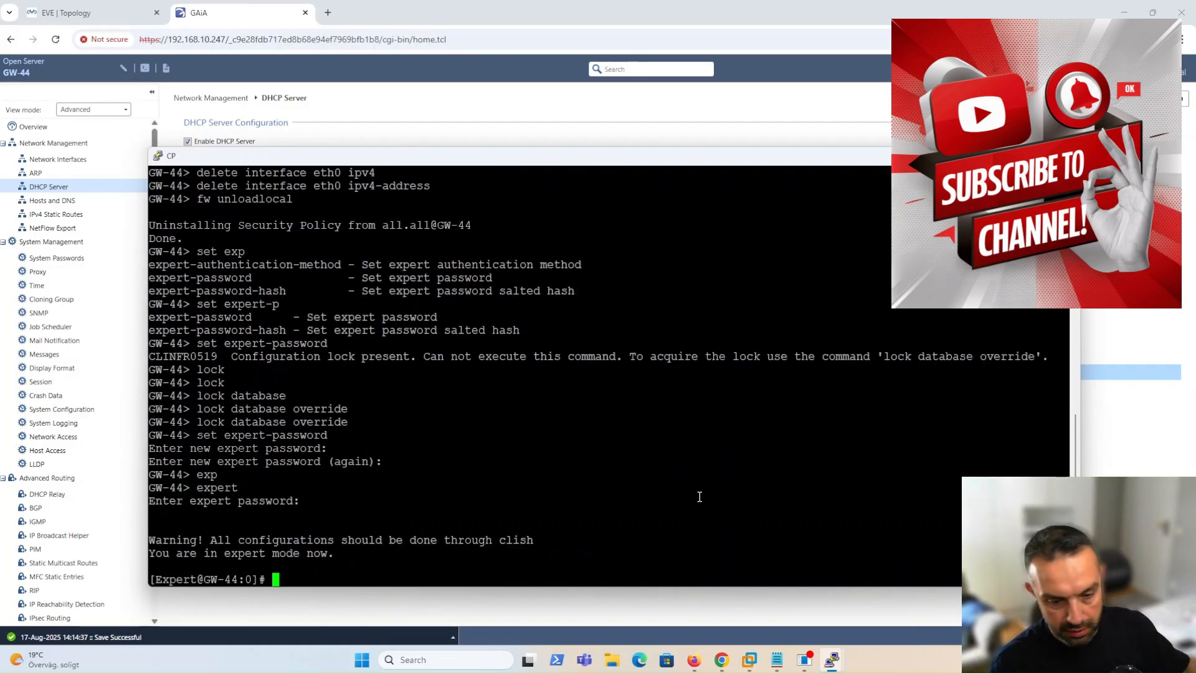
type("cd /etc")
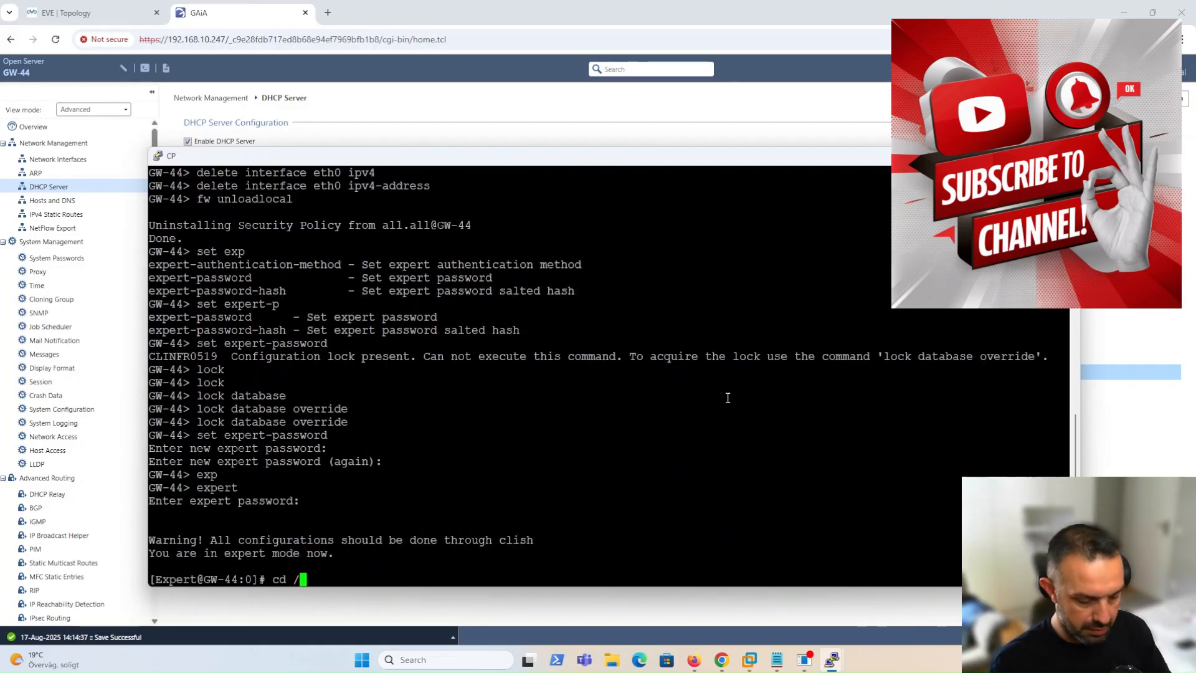
key("Return")
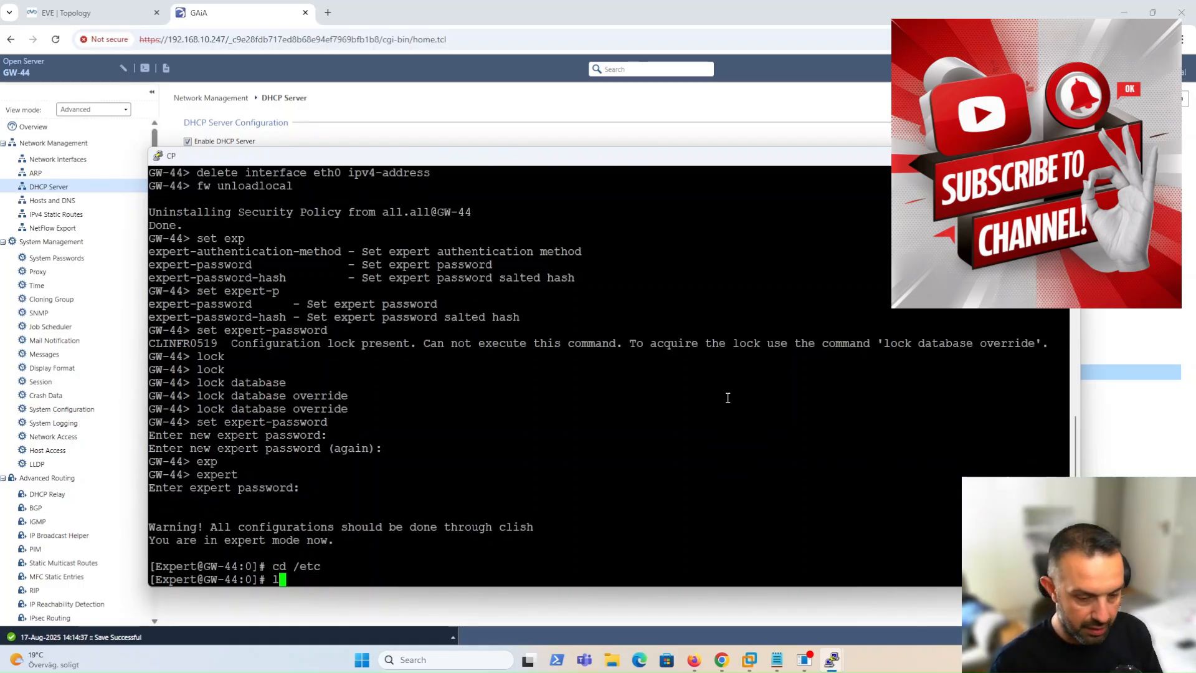
type("ls")
key("Return")
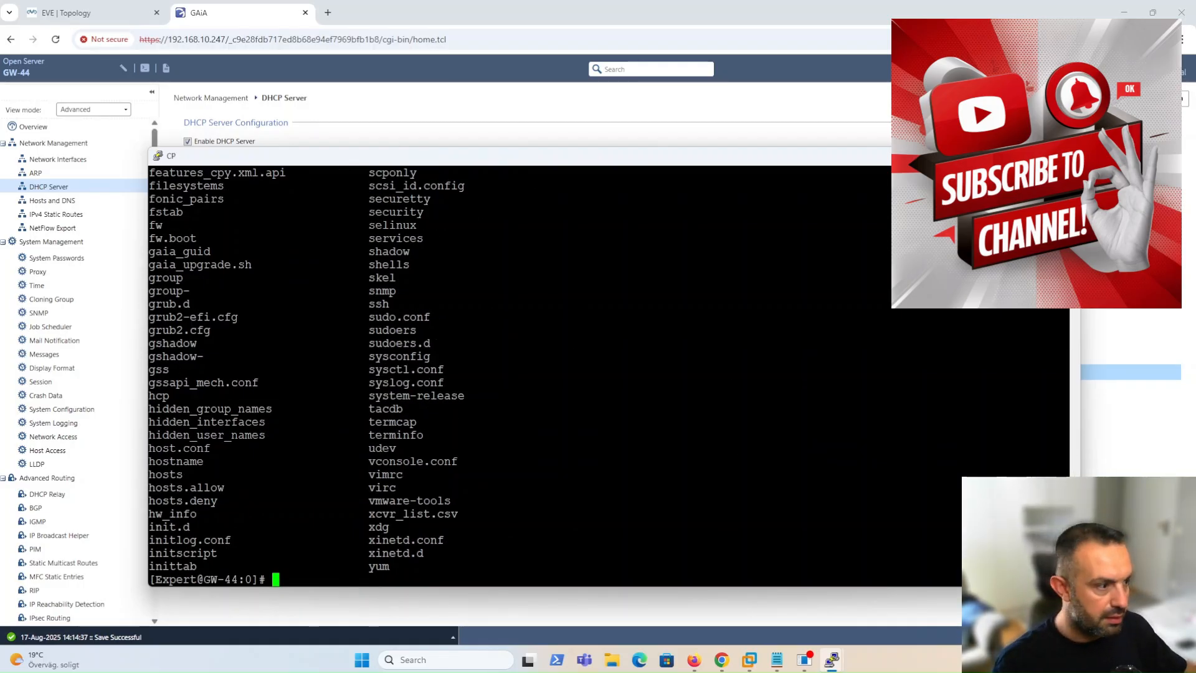
left_click_drag(145, 152, 45, 41)
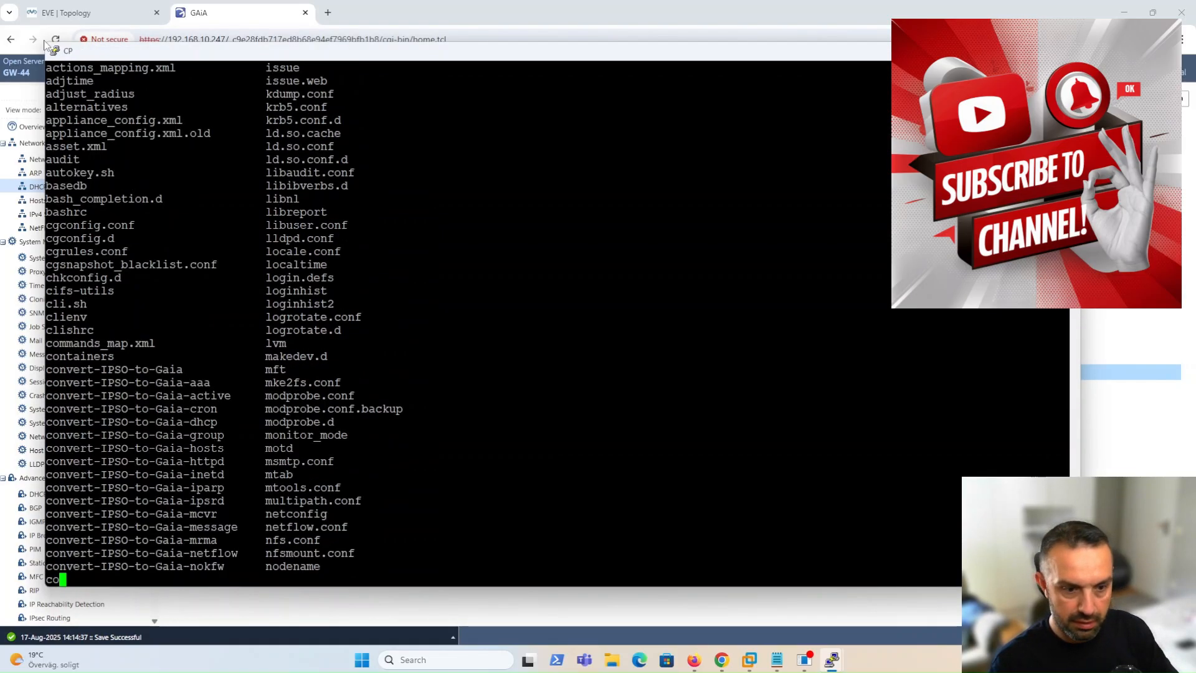
scroll(193, 290, "up", 5)
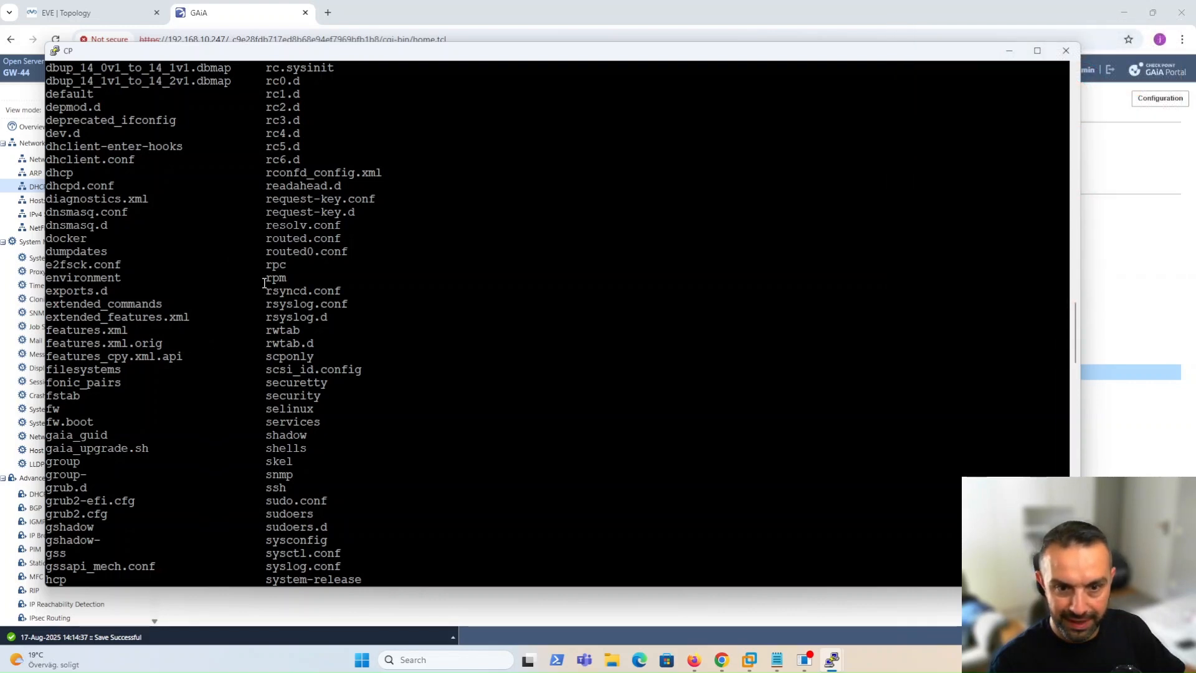
left_click_drag(46, 186, 81, 185)
left_click_drag(108, 186, 114, 186)
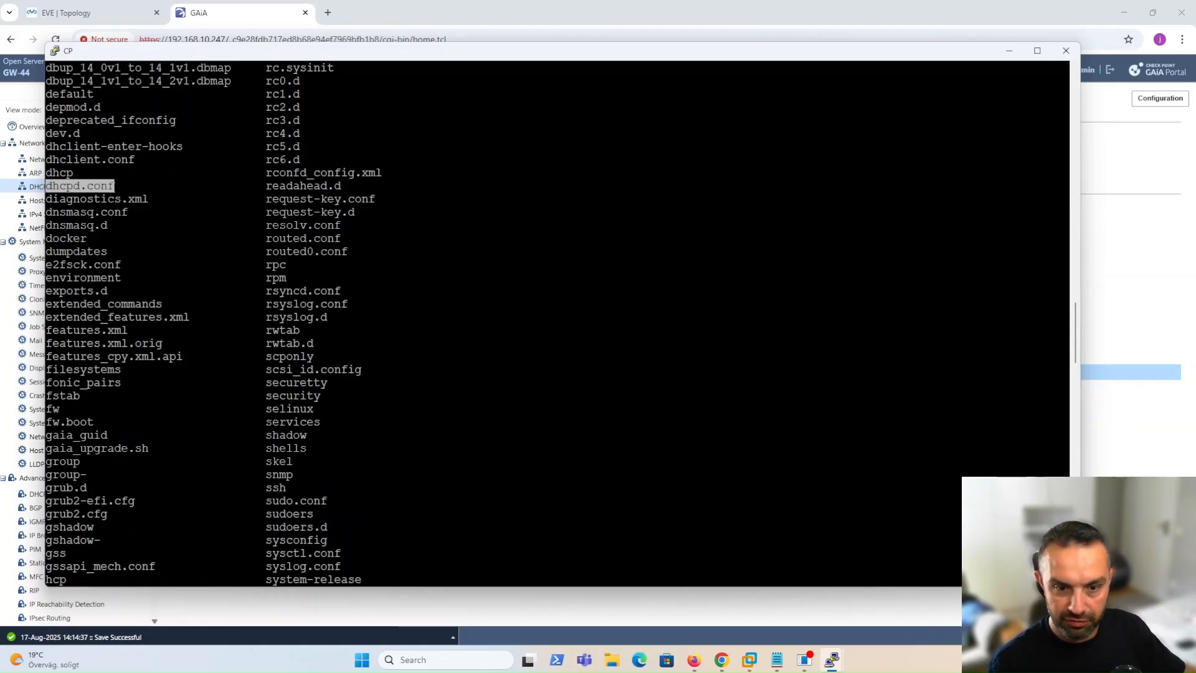
left_click(494, 303)
key("Return")
key("Return")
key("Return")
key("Return")
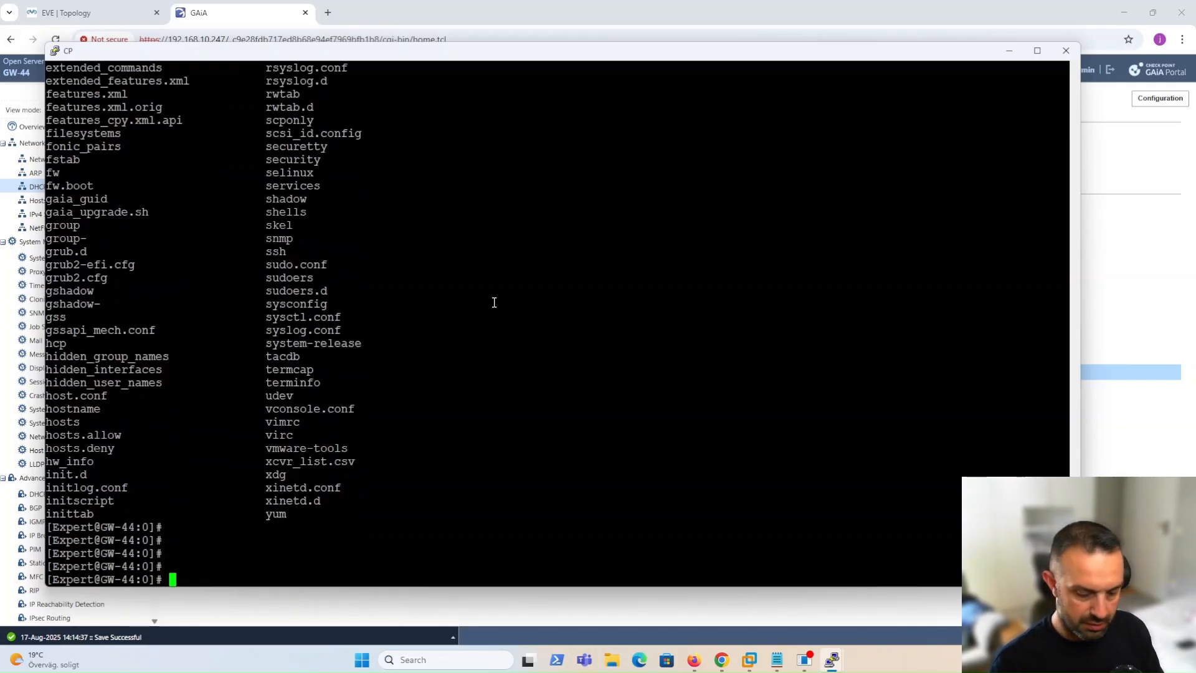
Print dhcpd.conf and mark the 172.22.10.0 and 172.22.15.0 subnet definitions.
type("cat ")
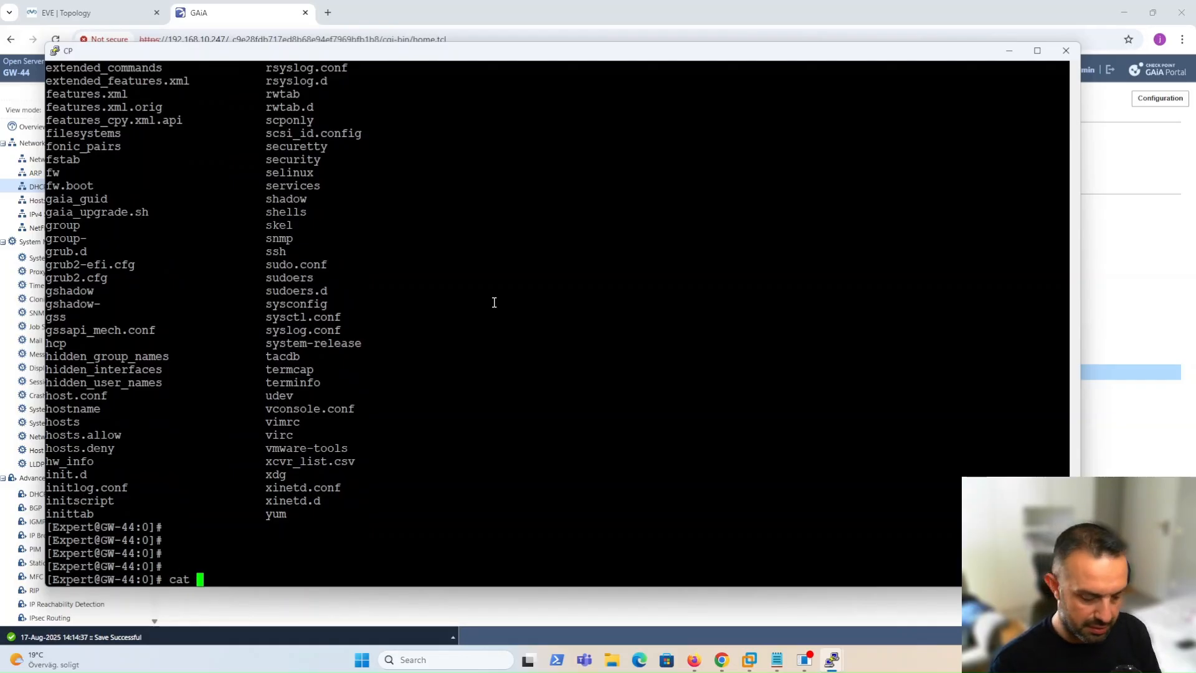
type("dhcpd.conf")
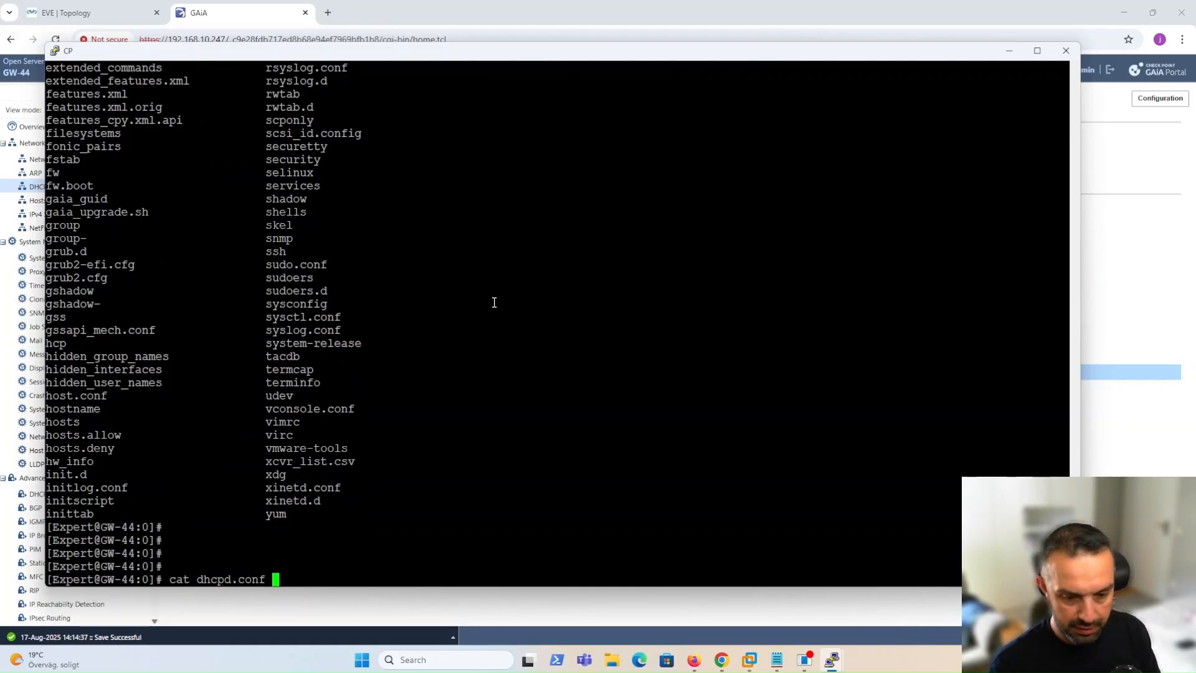
key("Return")
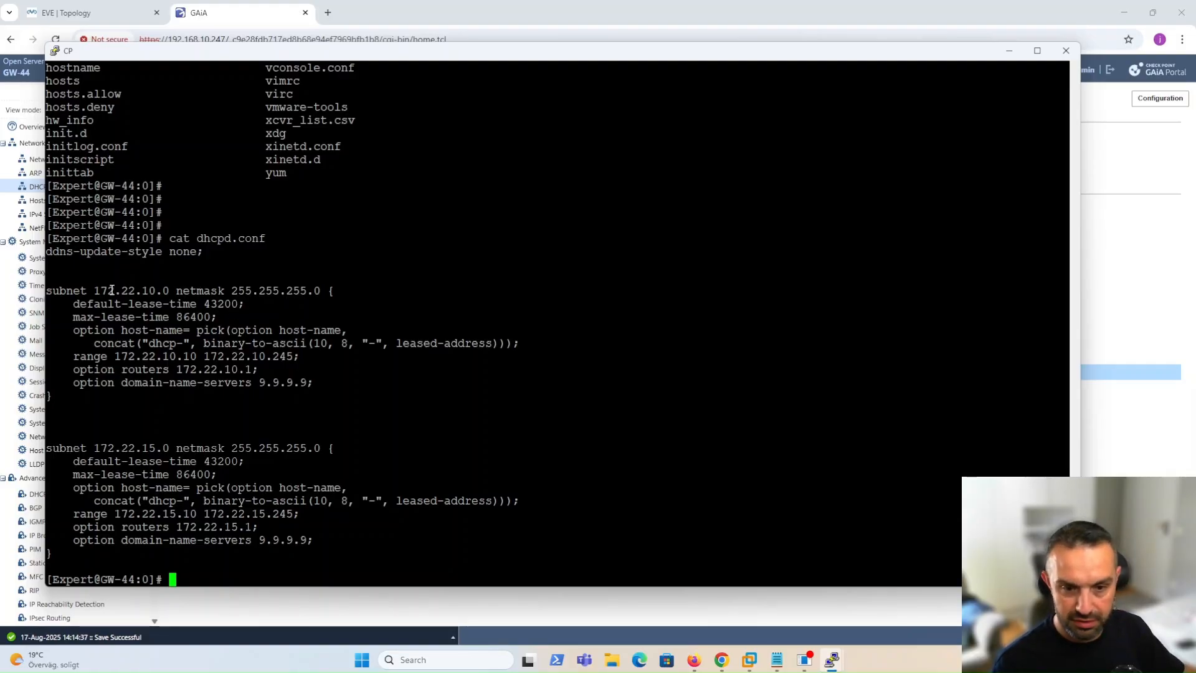
left_click_drag(94, 291, 168, 291)
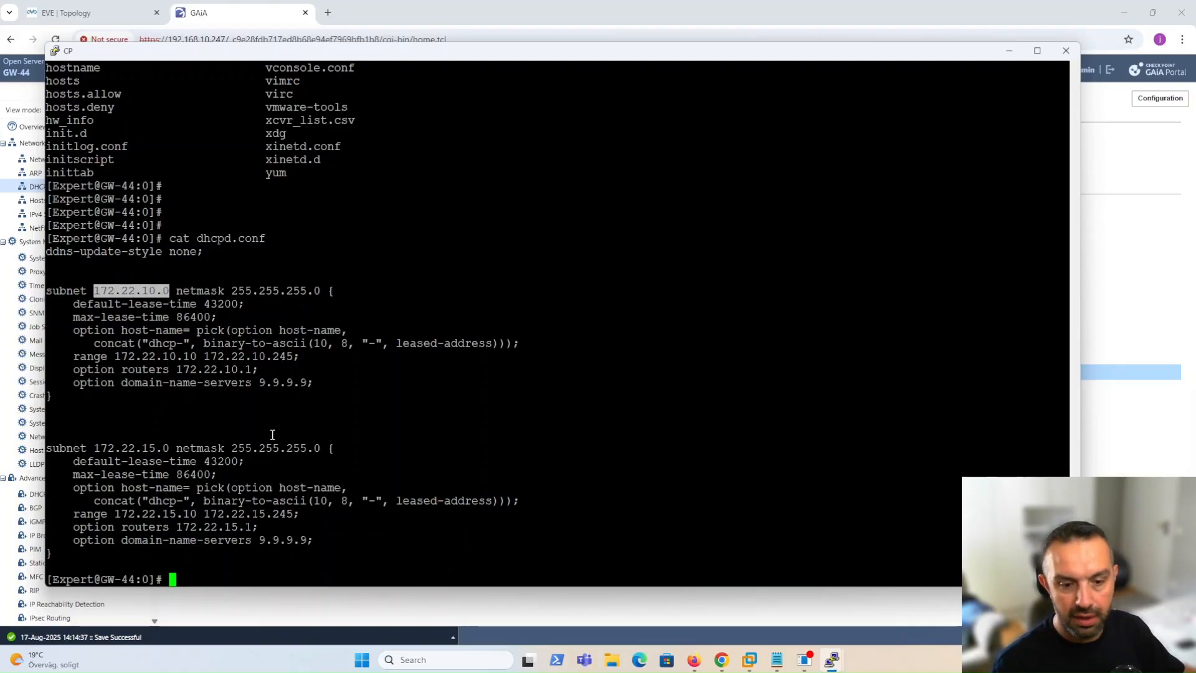
left_click_drag(94, 448, 163, 448)
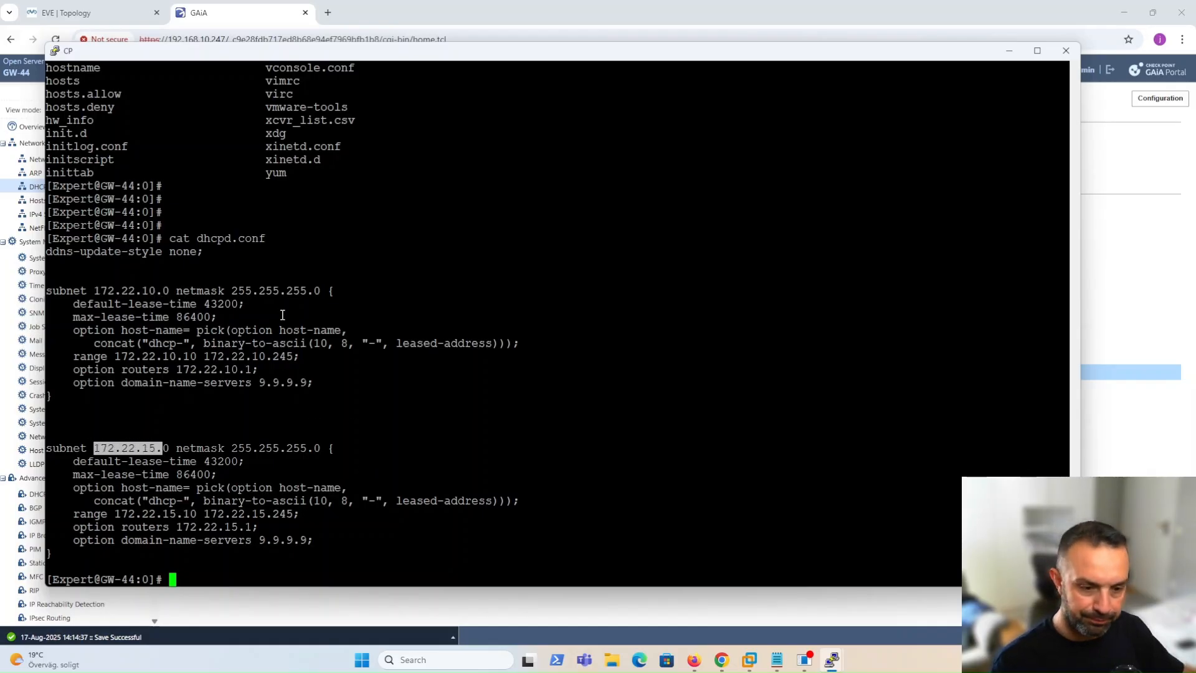
left_click(1007, 53)
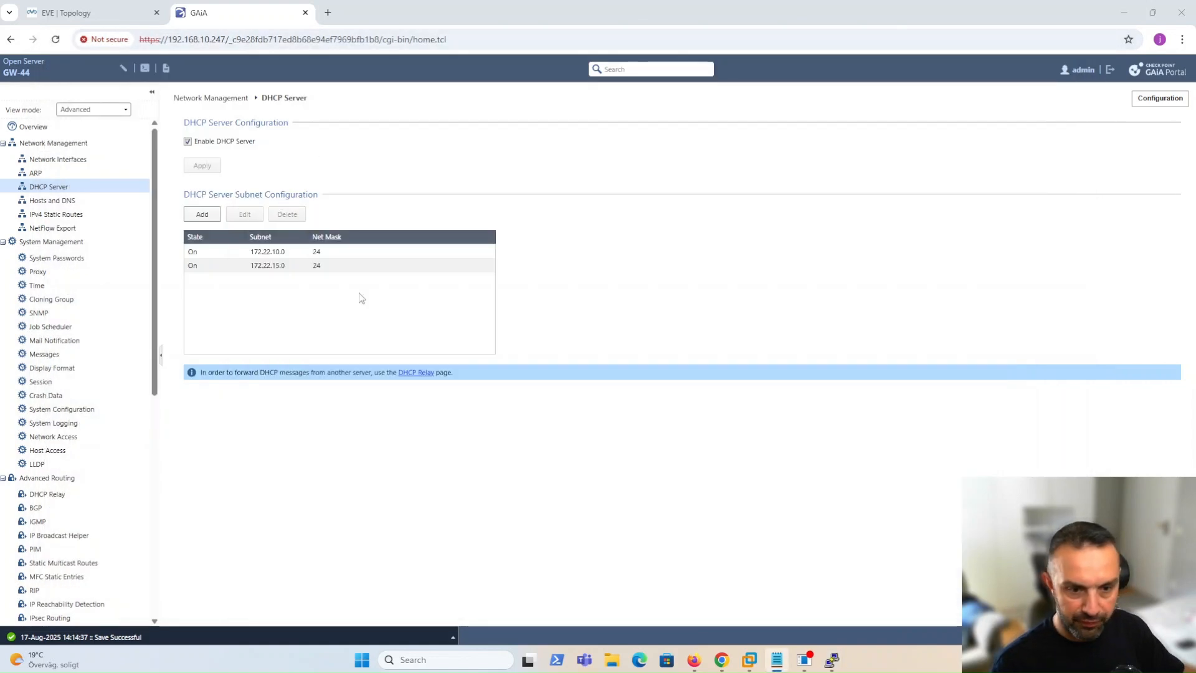
Add a new DHCP subnet with its network filled from interface bond0.20 (172.22.20.0/24).
left_click(203, 215)
left_click(588, 247)
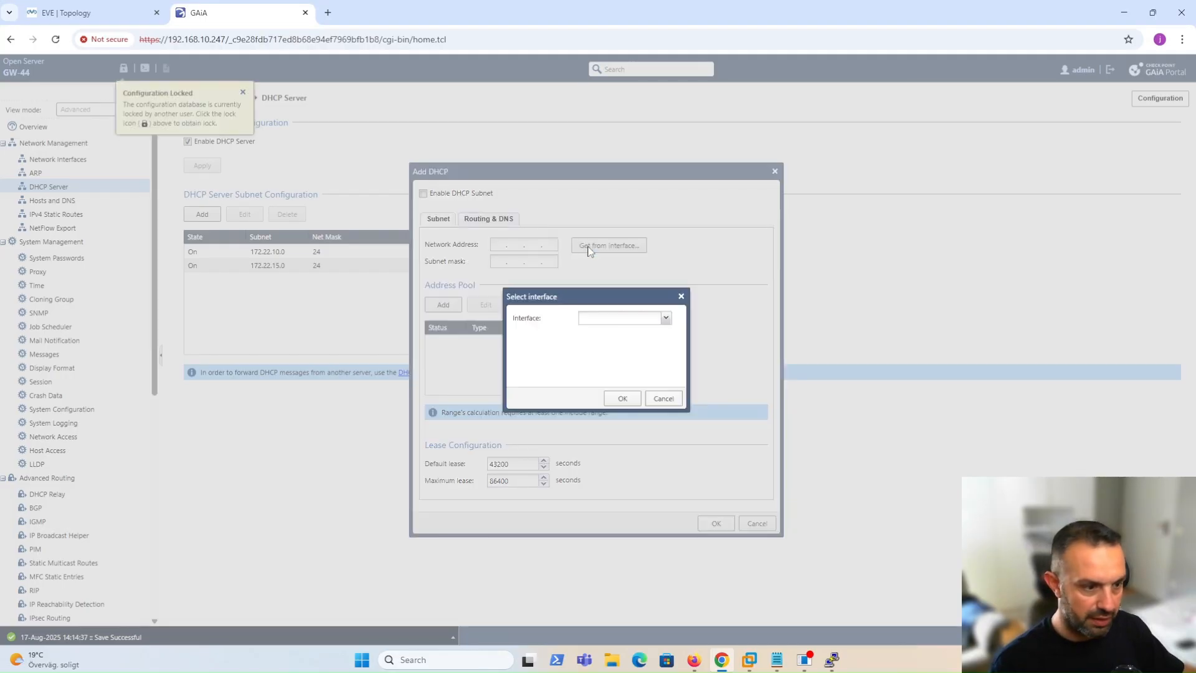
left_click(665, 318)
left_click(614, 361)
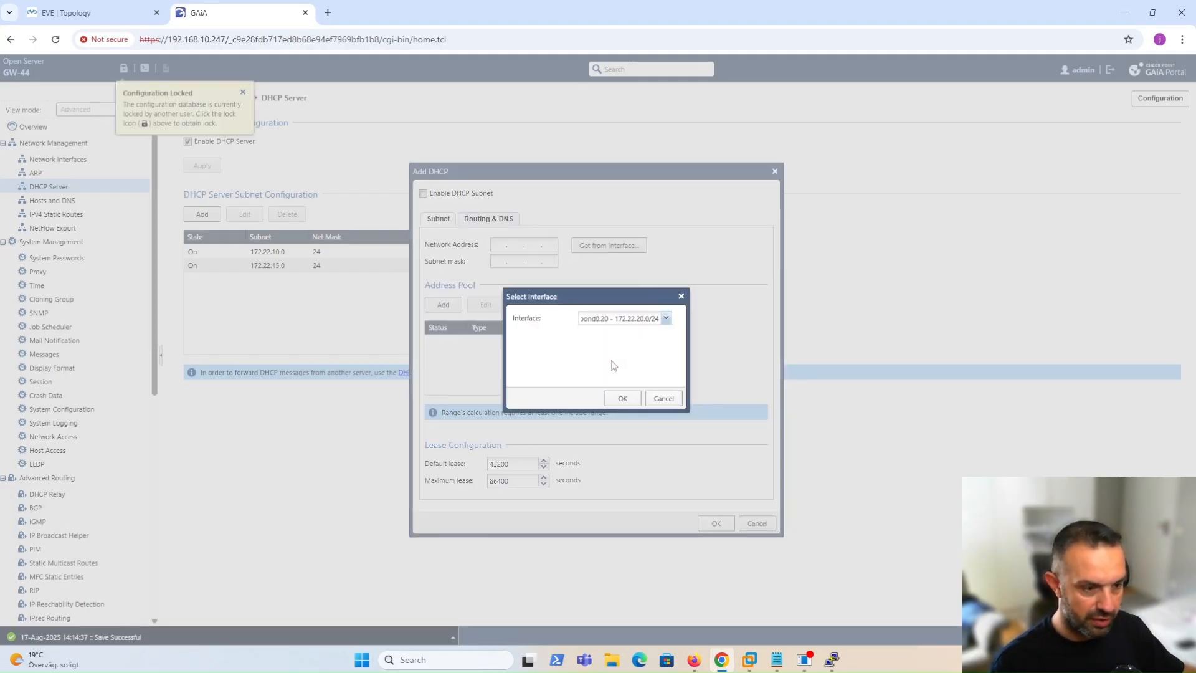
left_click(607, 399)
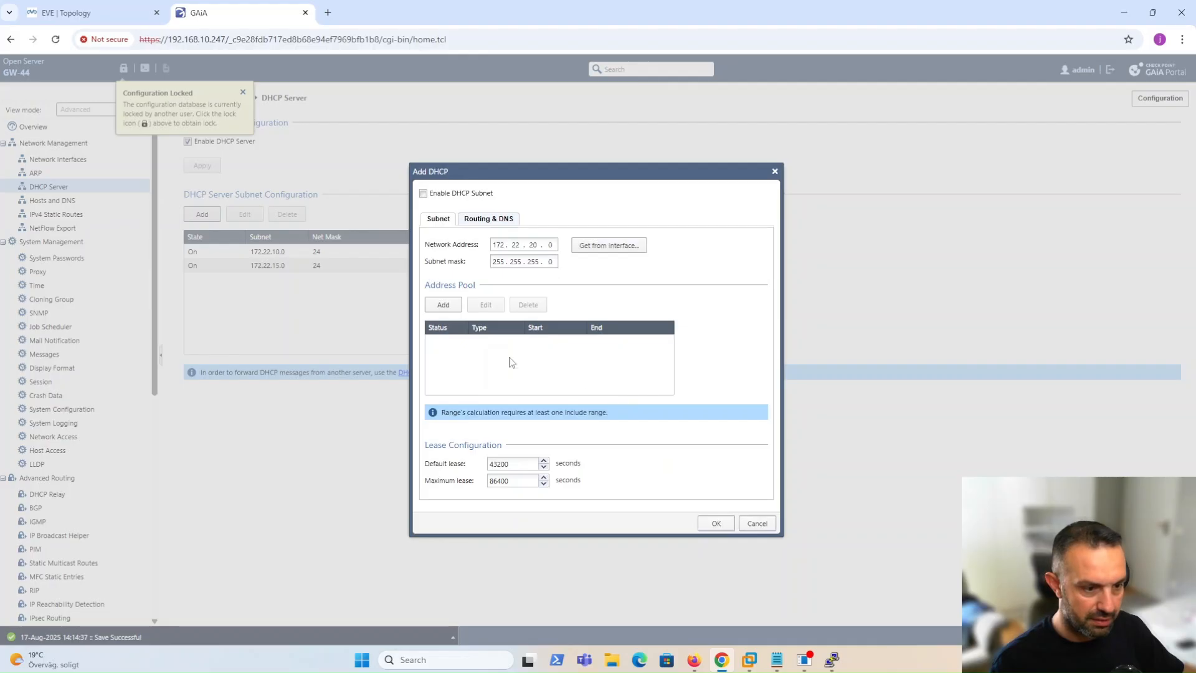
Add an enabled Include address range 172.22.20.10–172.22.20.245 to the subnet's pool.
left_click(442, 304)
left_click(608, 317)
left_click(564, 331)
left_click(608, 335)
left_click(574, 348)
left_click(560, 354)
type("172 . 22 . 20 . 10")
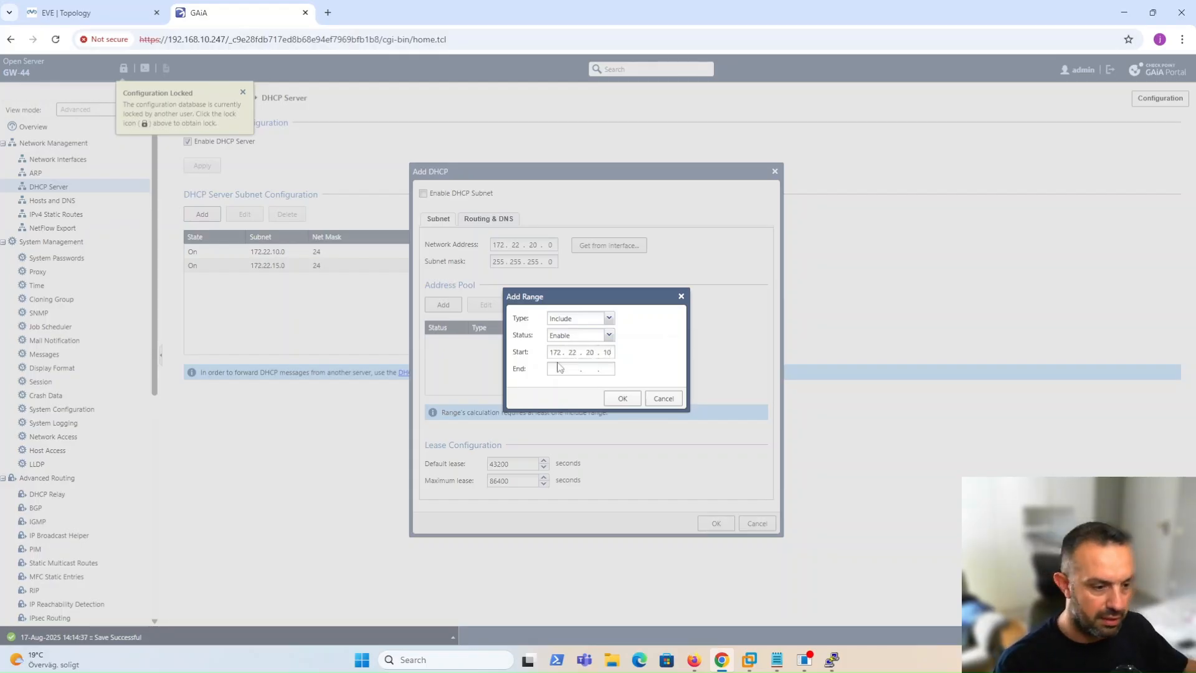
type("17222")
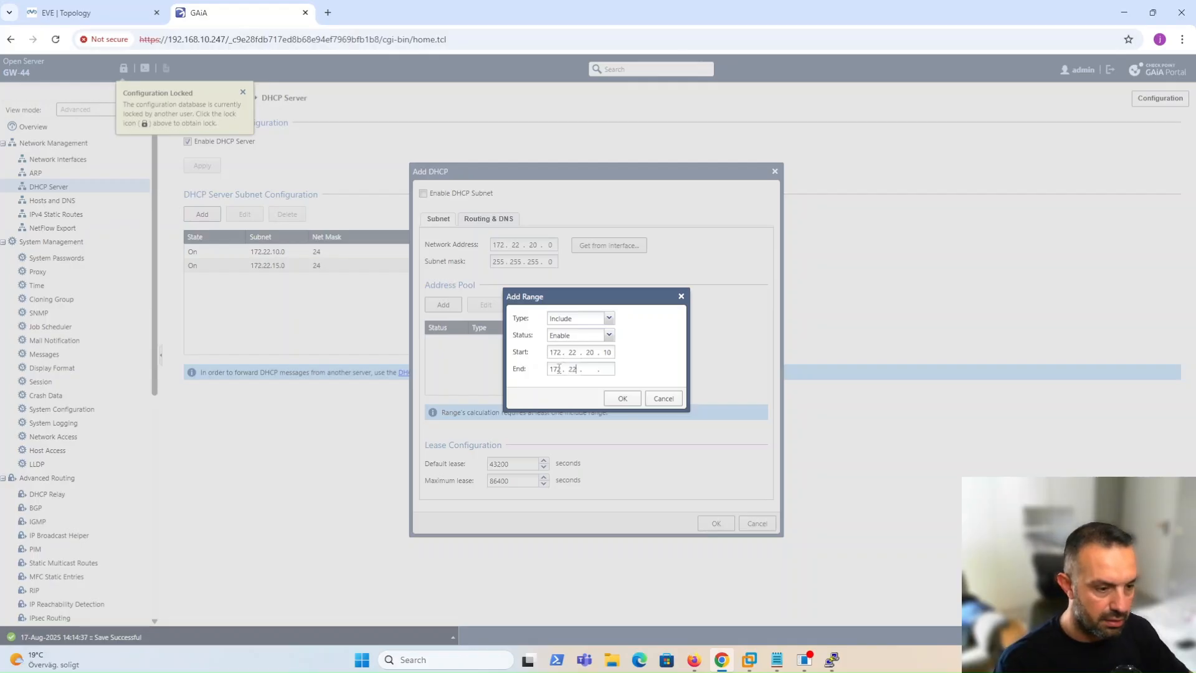
type("20245")
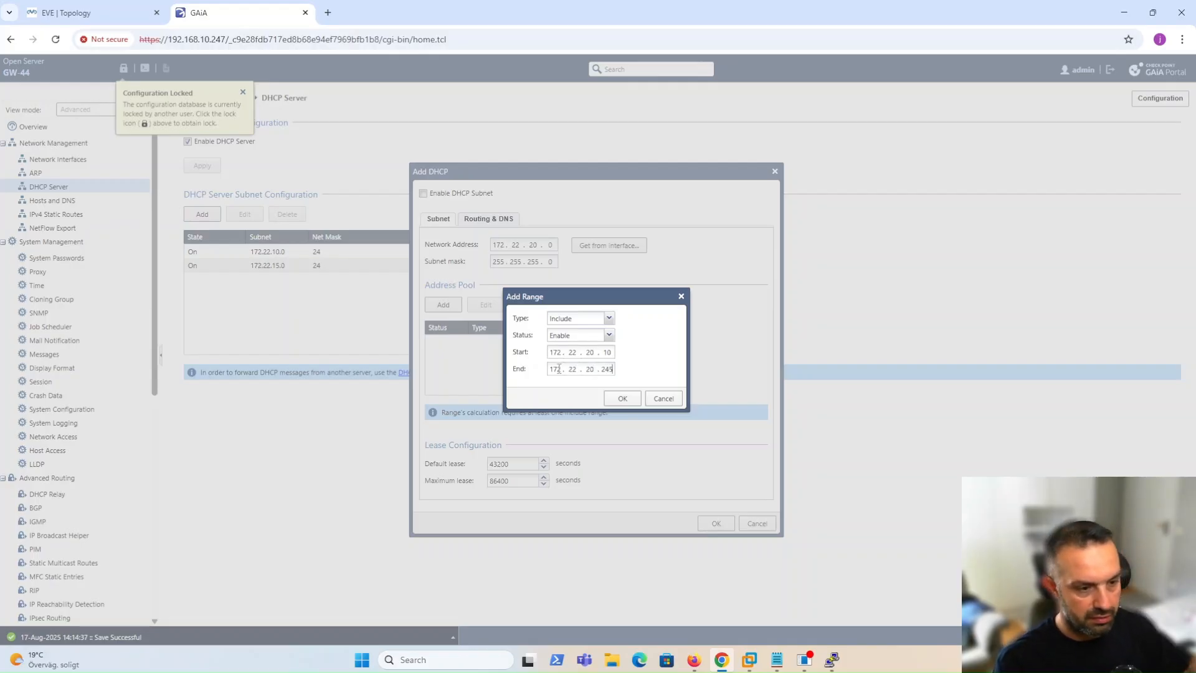
left_click(622, 398)
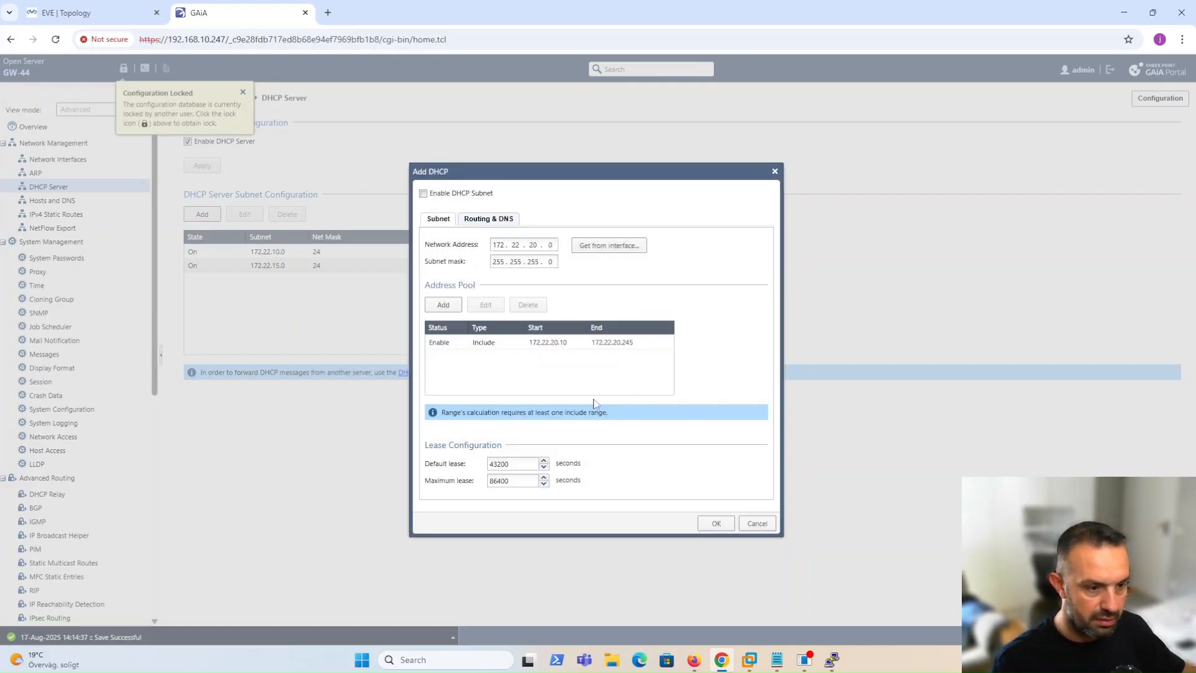
Set gateway 172.22.20.1 and DNS 9.9.9.9, save the subnet, then enable it.
left_click(498, 222)
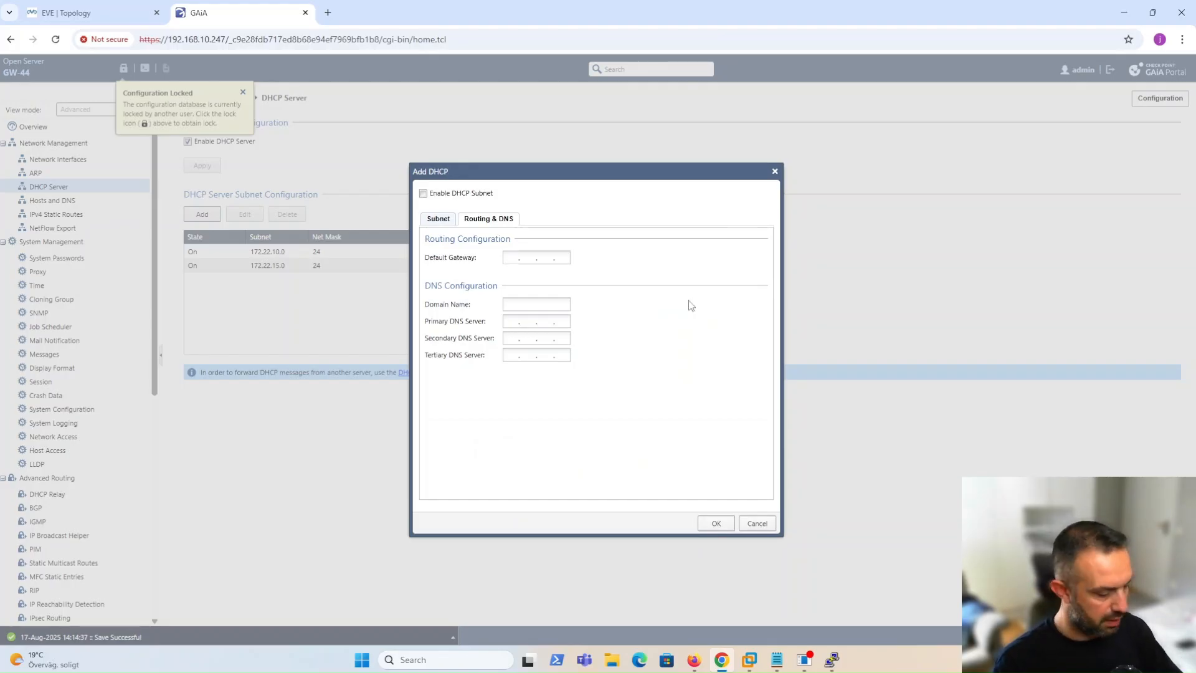
type("172.22")
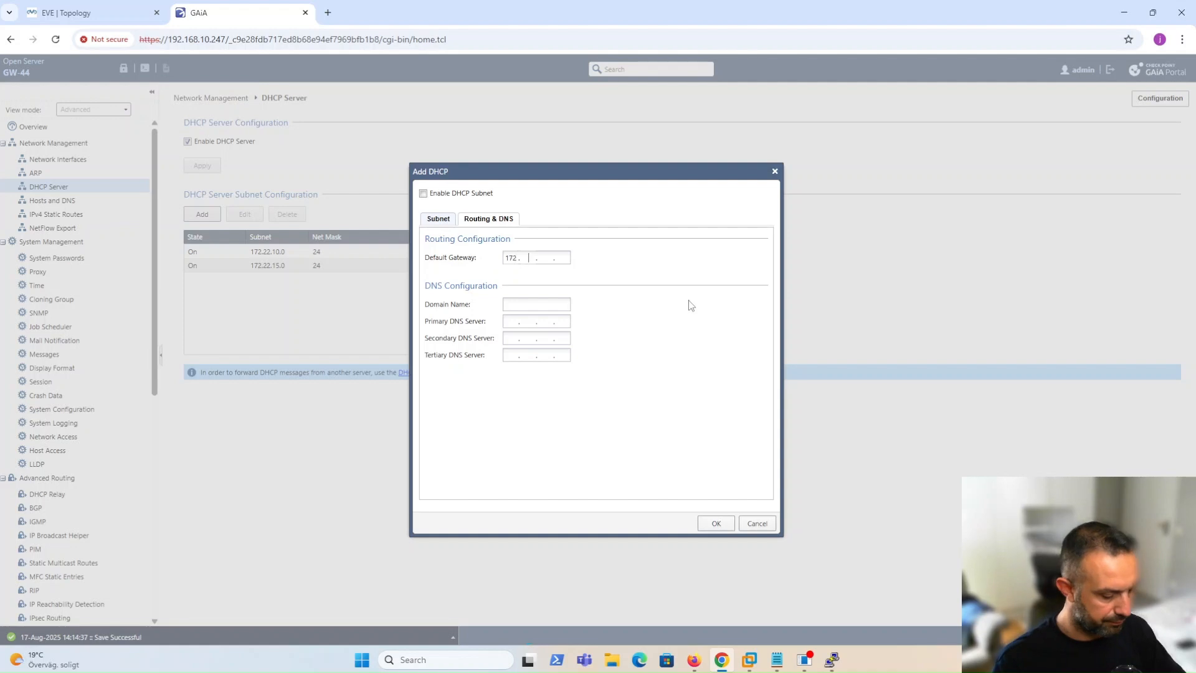
type(".20.1")
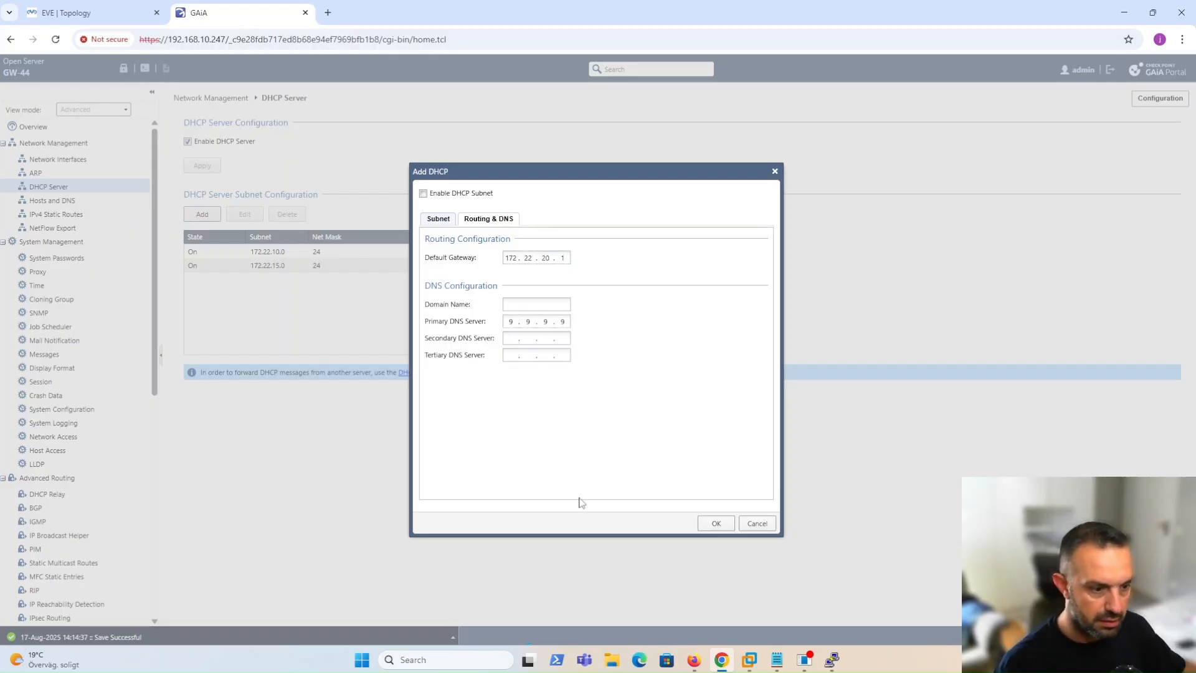
left_click(729, 525)
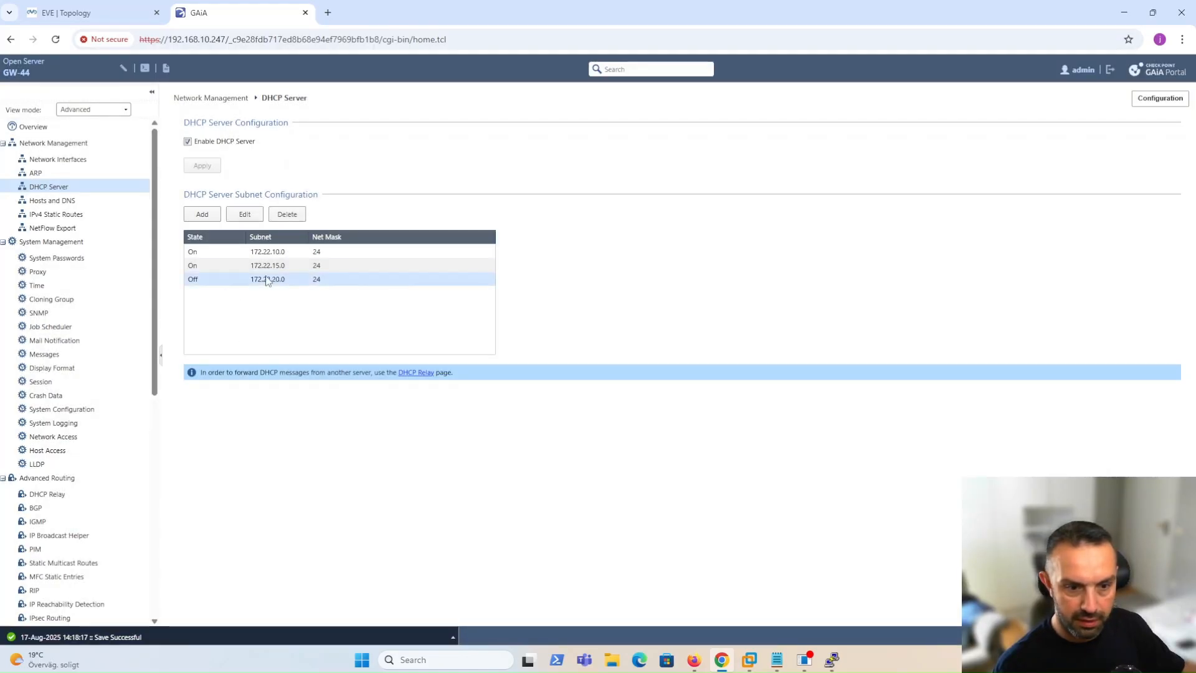
left_click(245, 214)
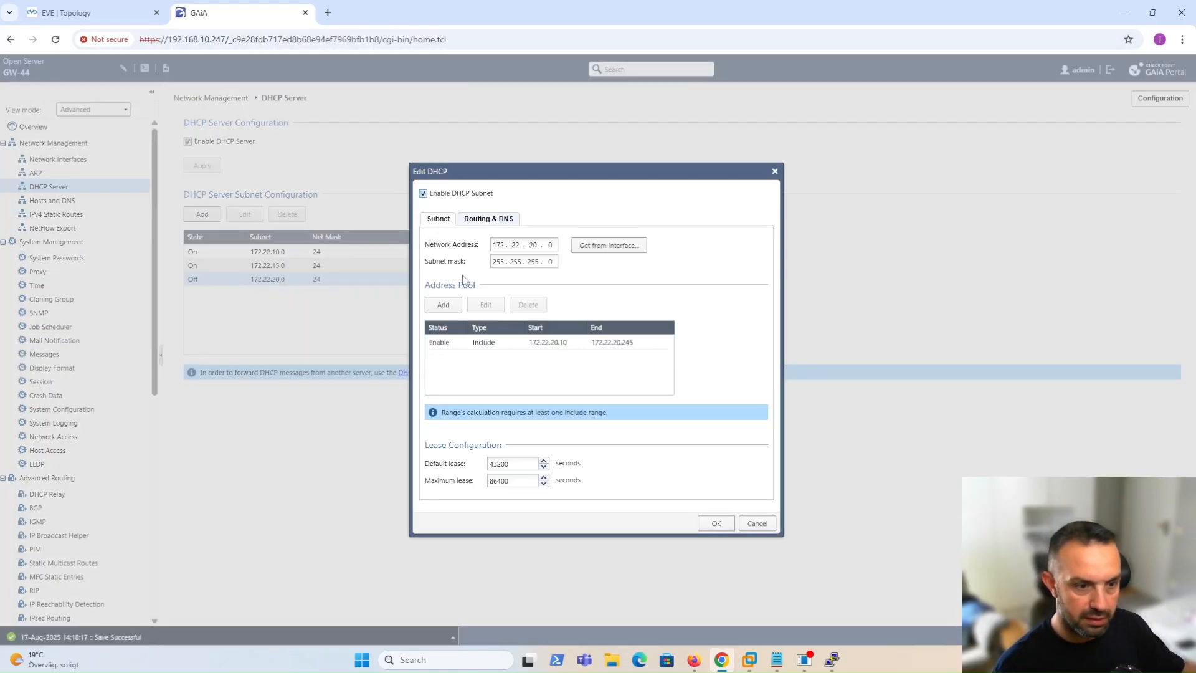
left_click(716, 524)
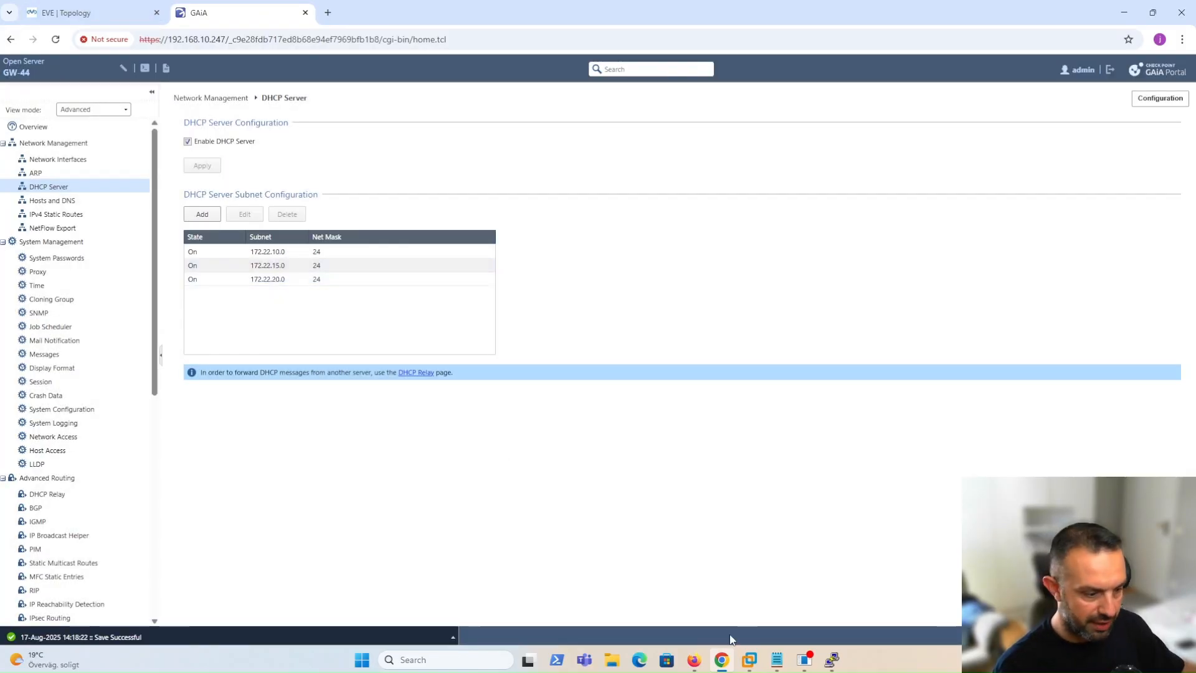
Run cat dhcpd.conf in the gateway terminal, confirm the 172.22.20.0 subnet block, and return to the EVE topology.
mouse_move(832, 659)
left_click(649, 604)
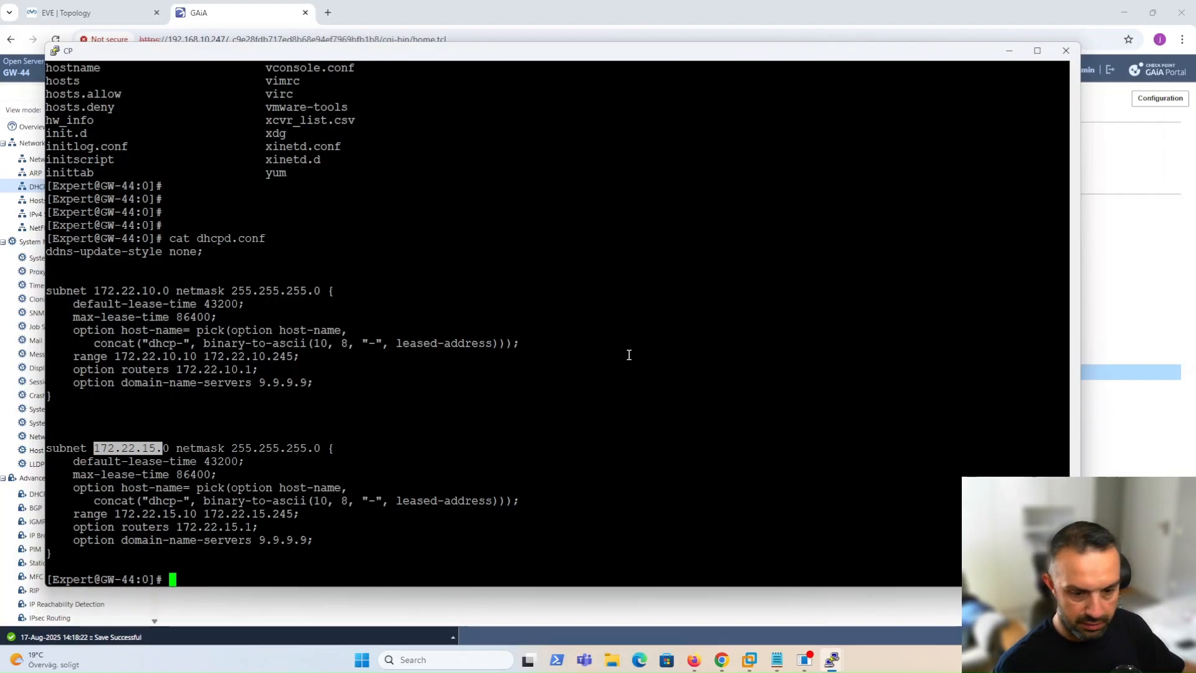
type("cat dhcpd.conf")
key("Return")
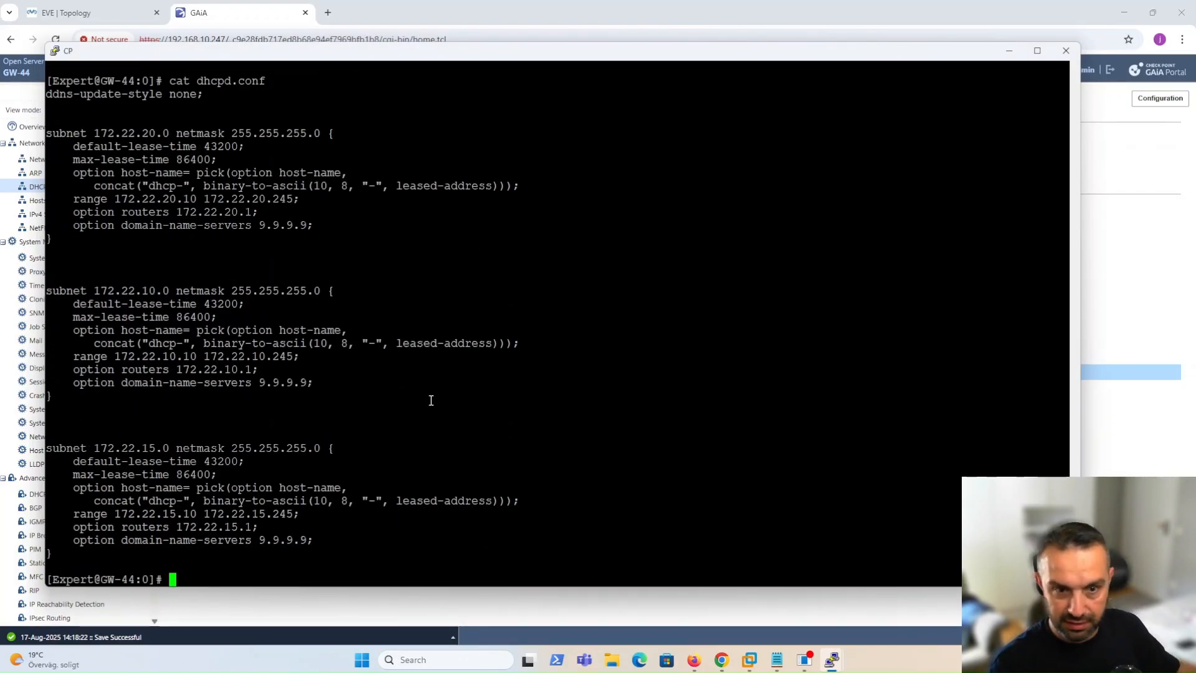
left_click_drag(69, 134, 311, 225)
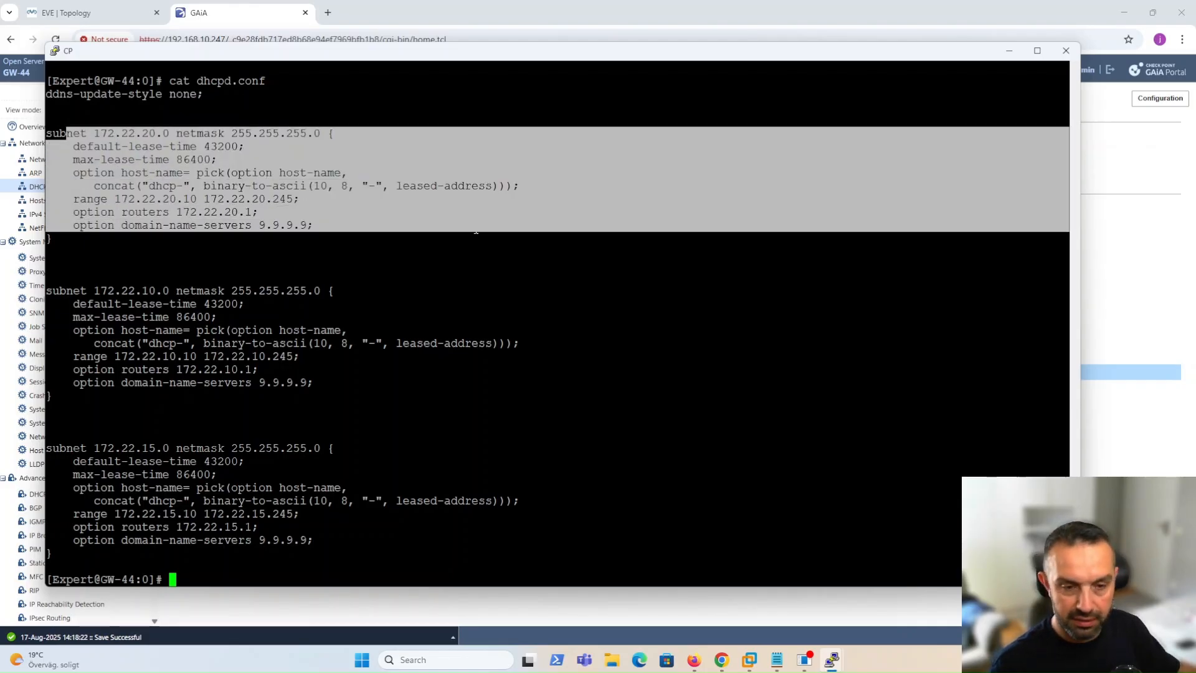
left_click(339, 251)
left_click(722, 659)
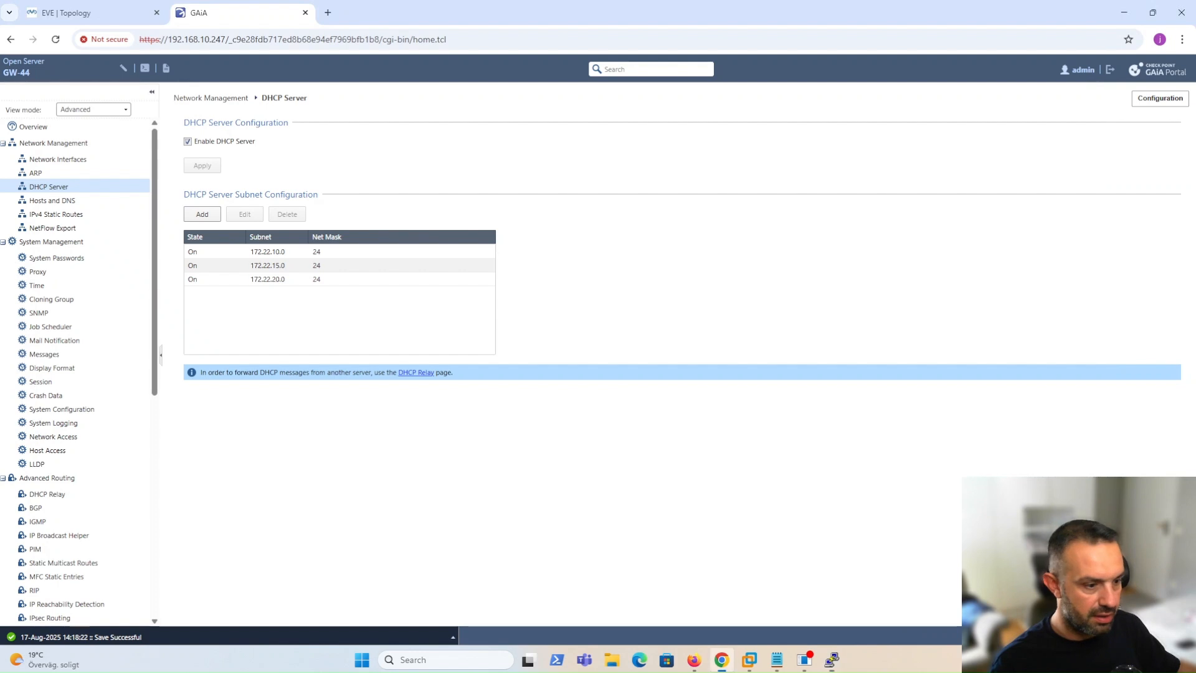
left_click(100, 11)
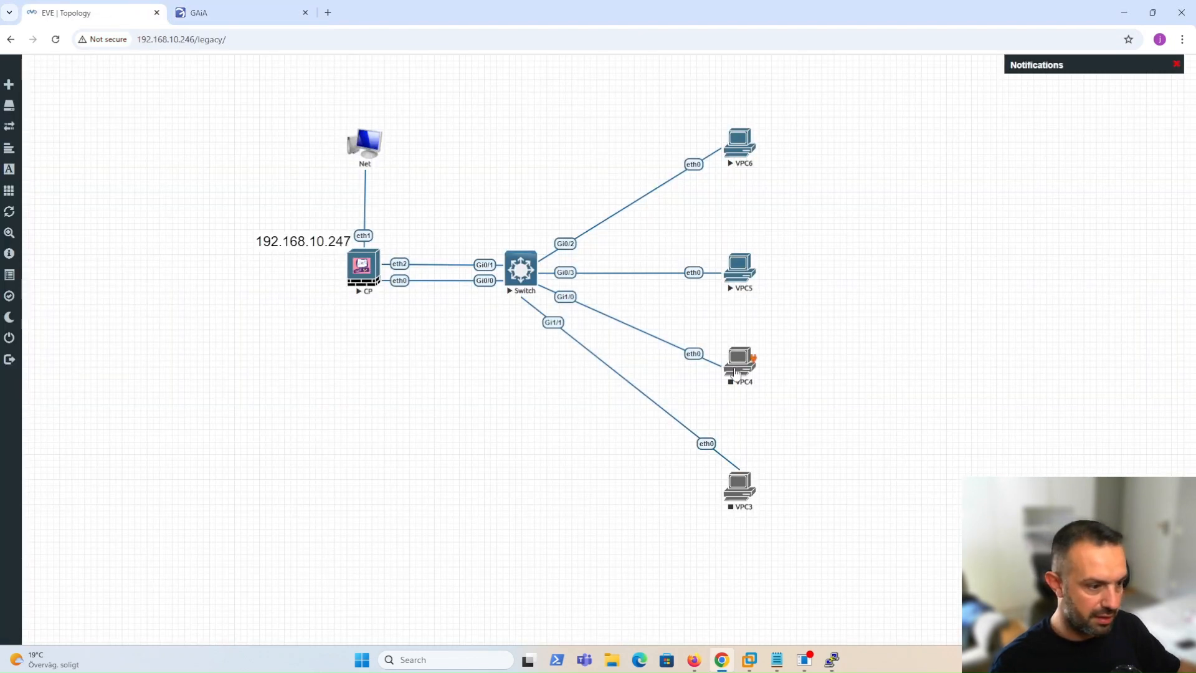
Start VPC4, open its telnet console and run show ip, which reports 0.0.0.0/0.
right_click(741, 367)
left_click(814, 400)
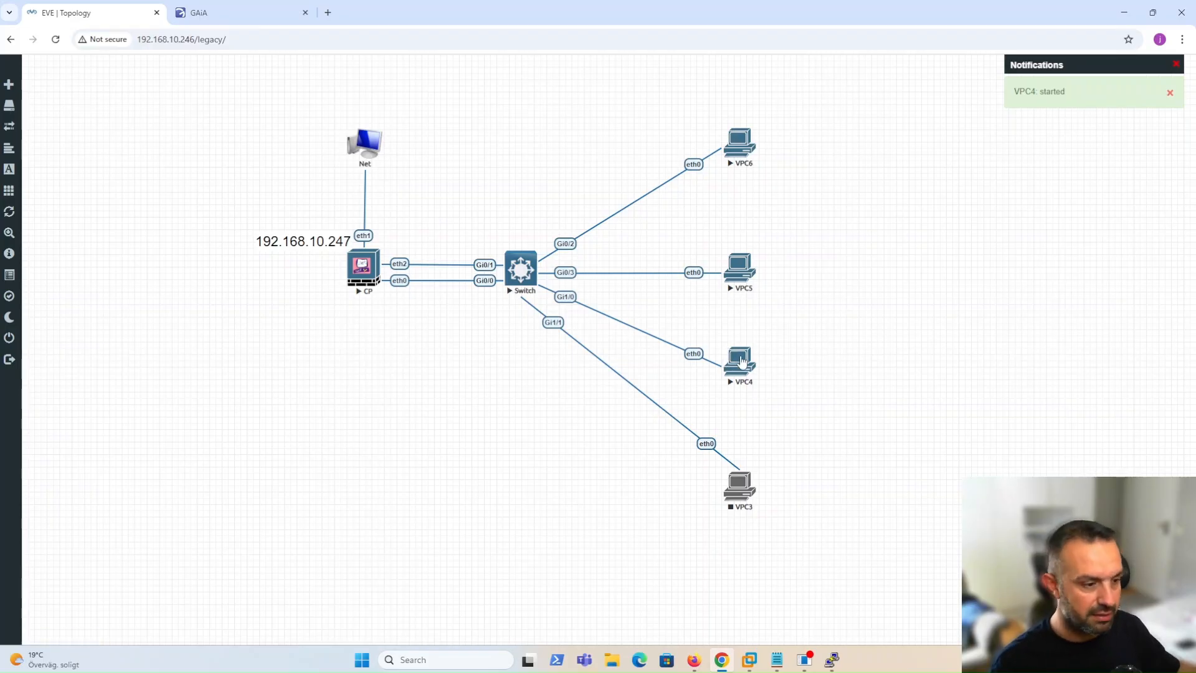
left_click(741, 366)
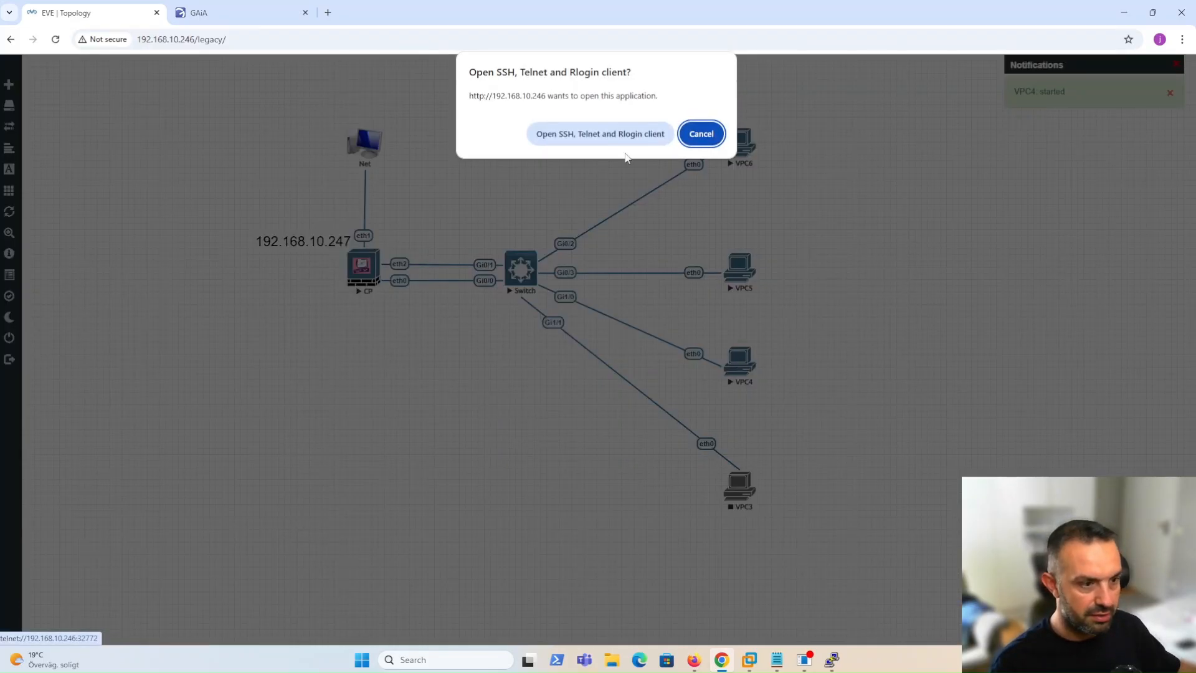
left_click(622, 132)
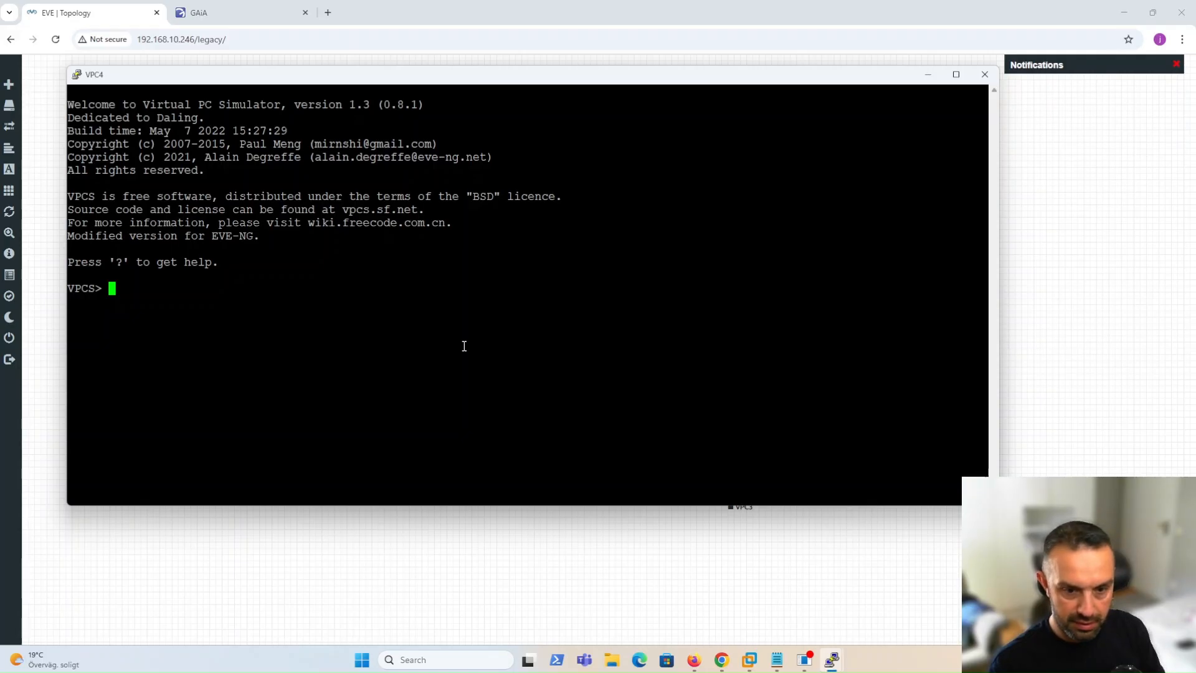
type("show ip")
key("Return")
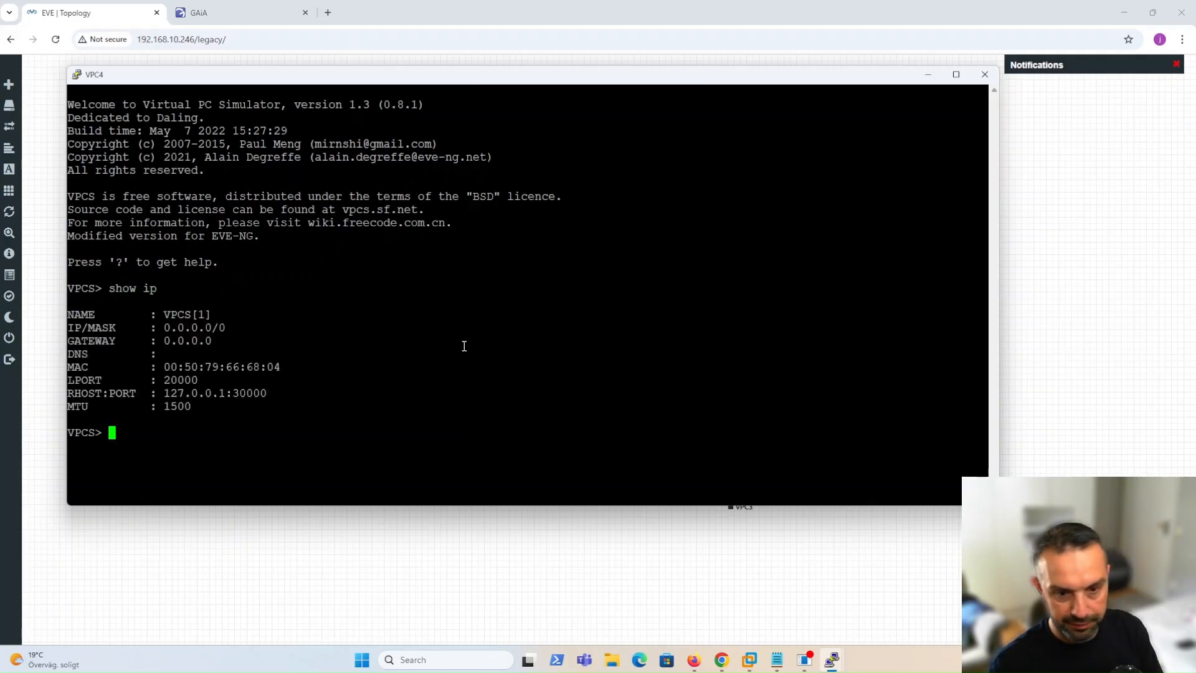
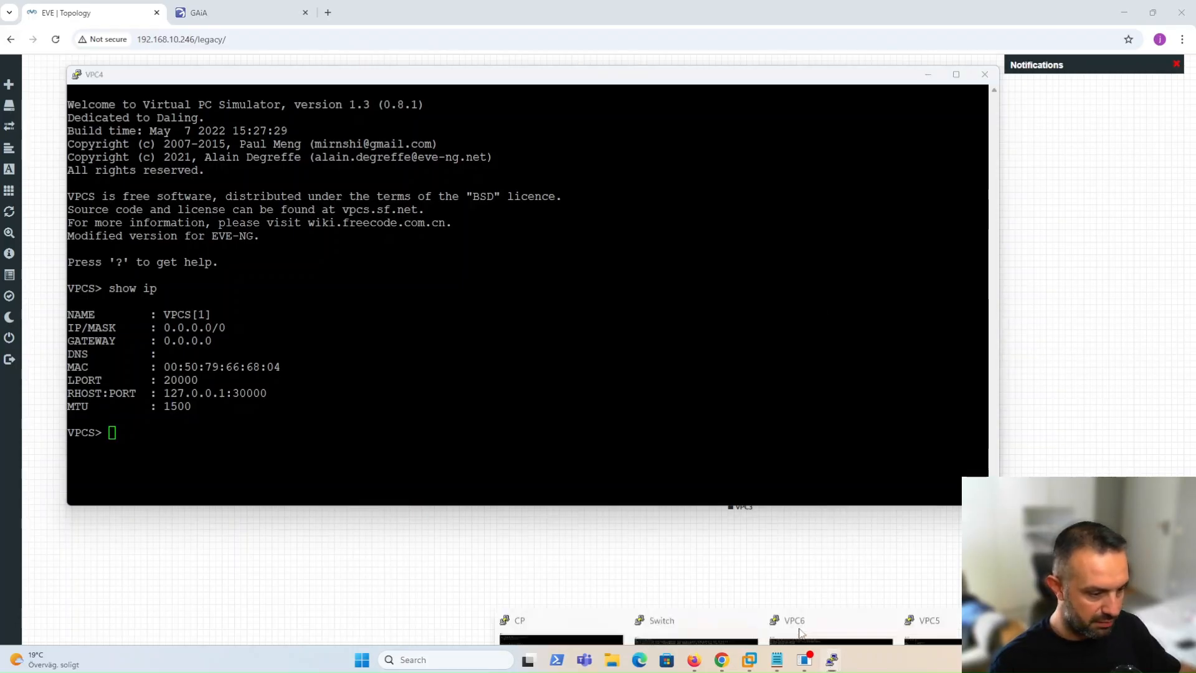
Bring the Check Point gateway console showing the dhcpd.conf listing to the front.
mouse_move(831, 659)
left_click(583, 607)
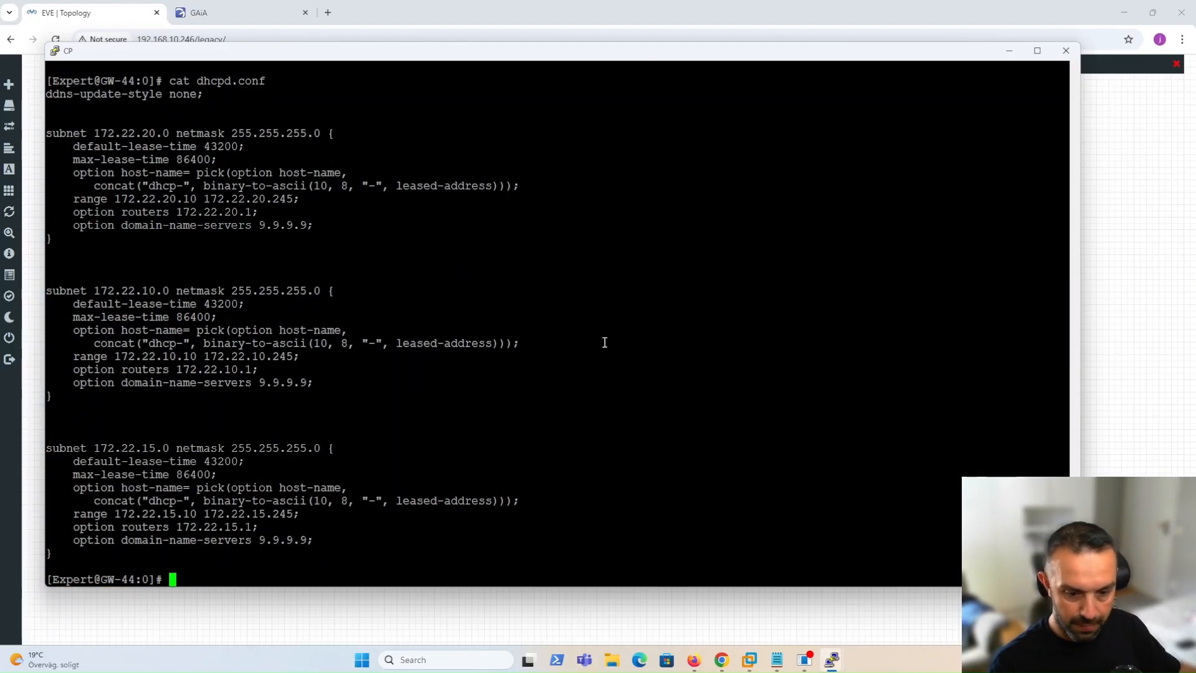
Open dhcpd.conf in vi, enter insert mode and move to the empty last line.
type("vi ")
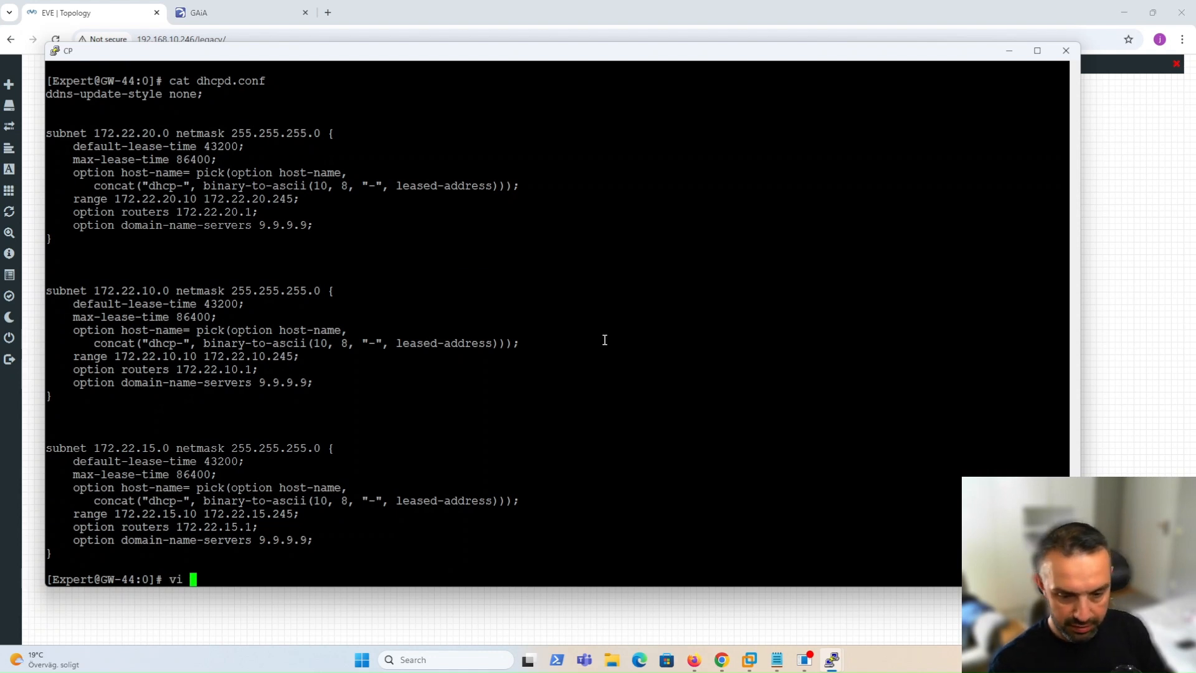
type("dhcpd")
key("Tab")
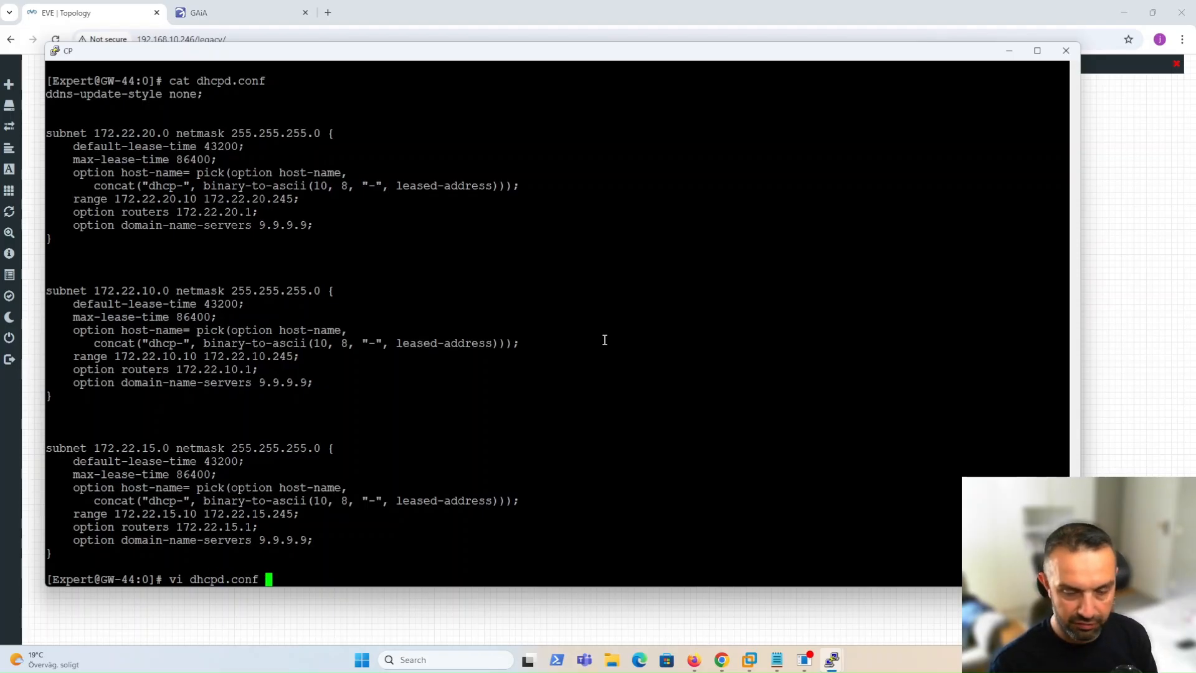
key("Return")
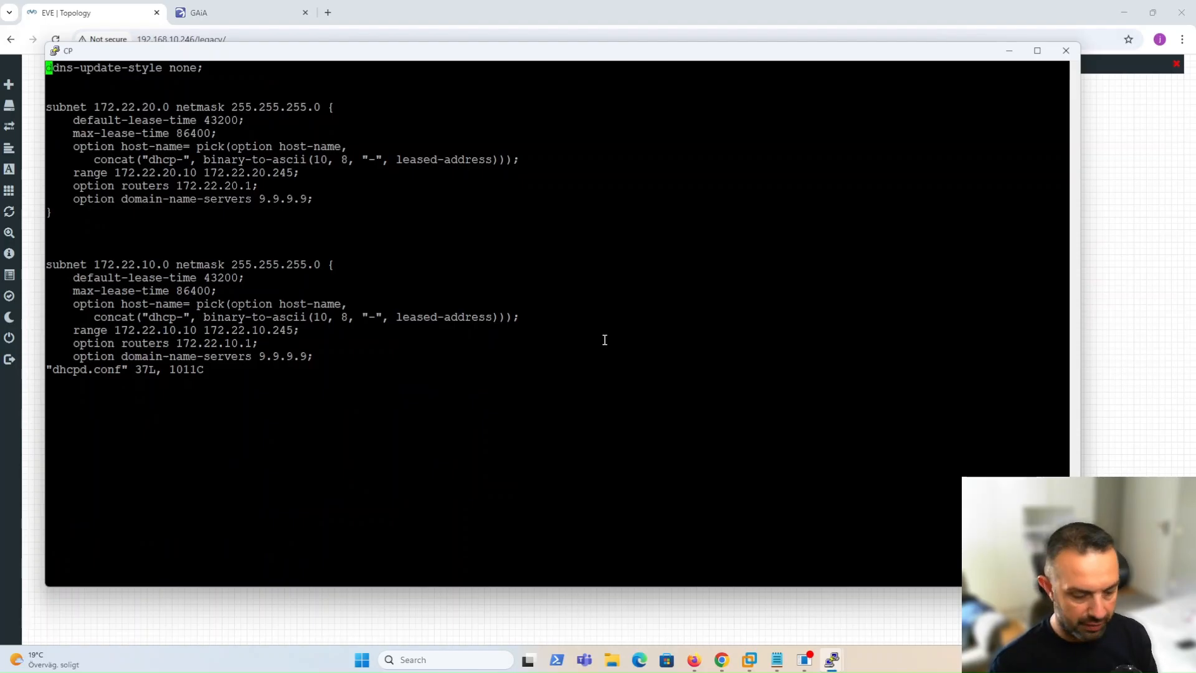
key("i")
key("Down")
key("Down")
key("Down")
key("Down")
key("Down")
key("Down")
key("Down")
key("Down")
key("Down")
key("Down")
key("Down")
key("Down")
key("Down")
key("Down")
key("Down")
key("Down")
key("Down")
key("Down")
key("Down")
key("Down")
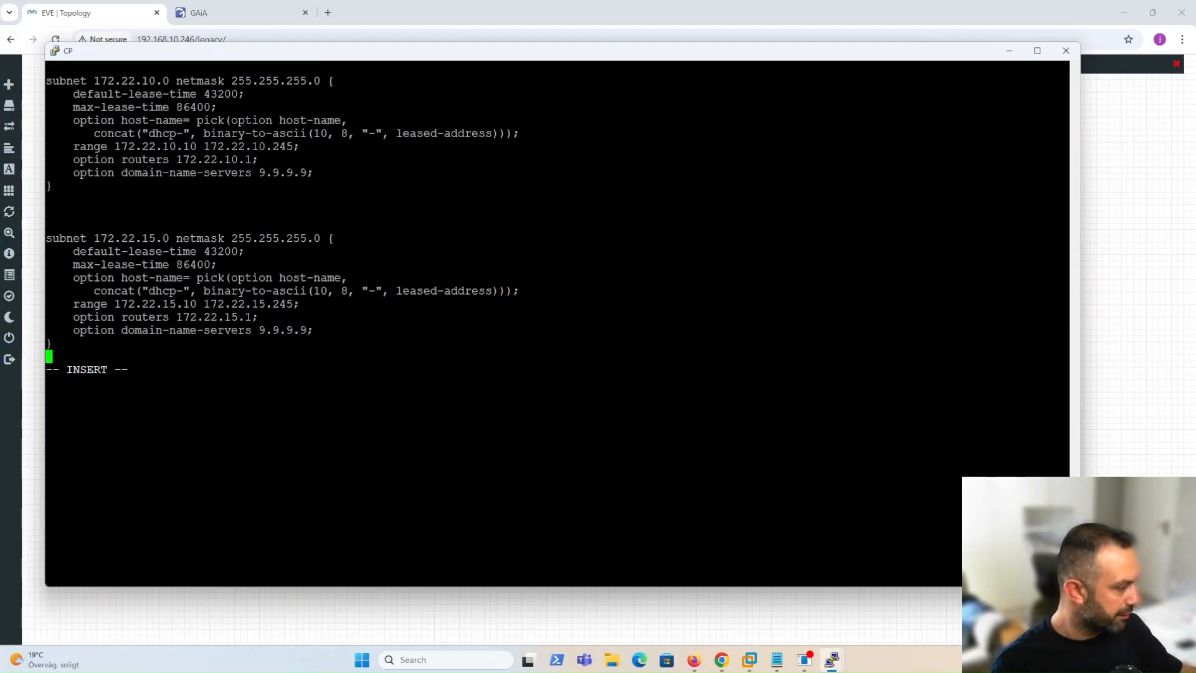
key("alt+Tab")
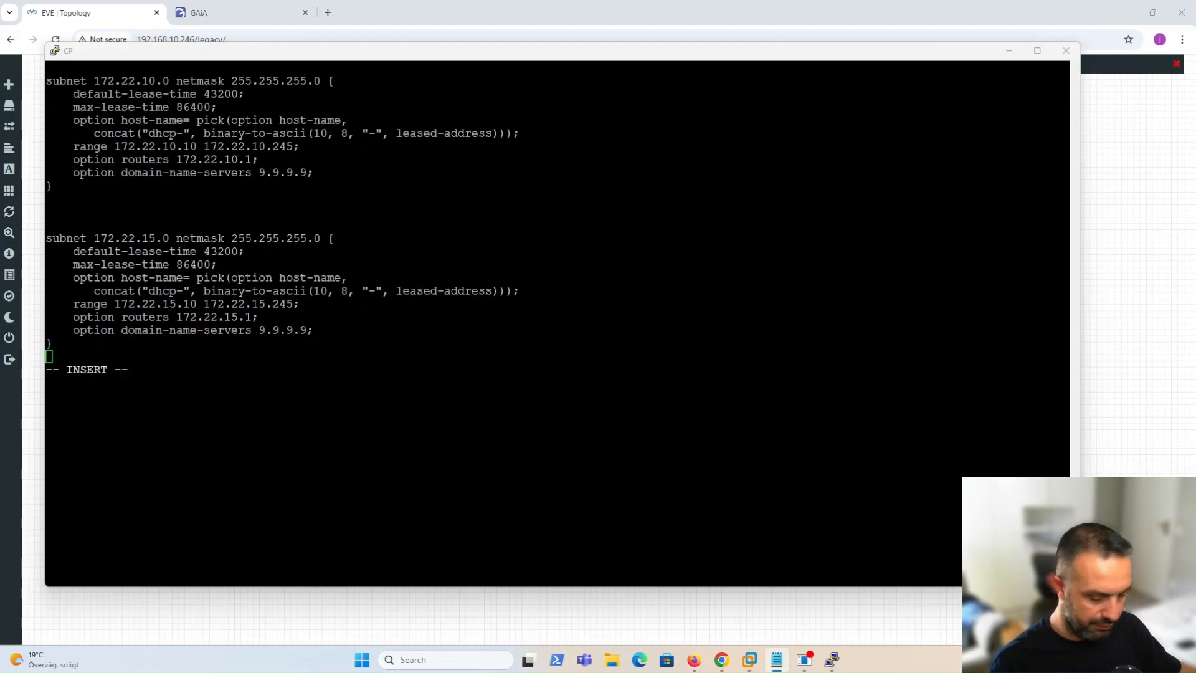
Paste the host my-client block and replace its placeholder MAC with VPC4's 00:50:79:66:68:04.
left_click(78, 354)
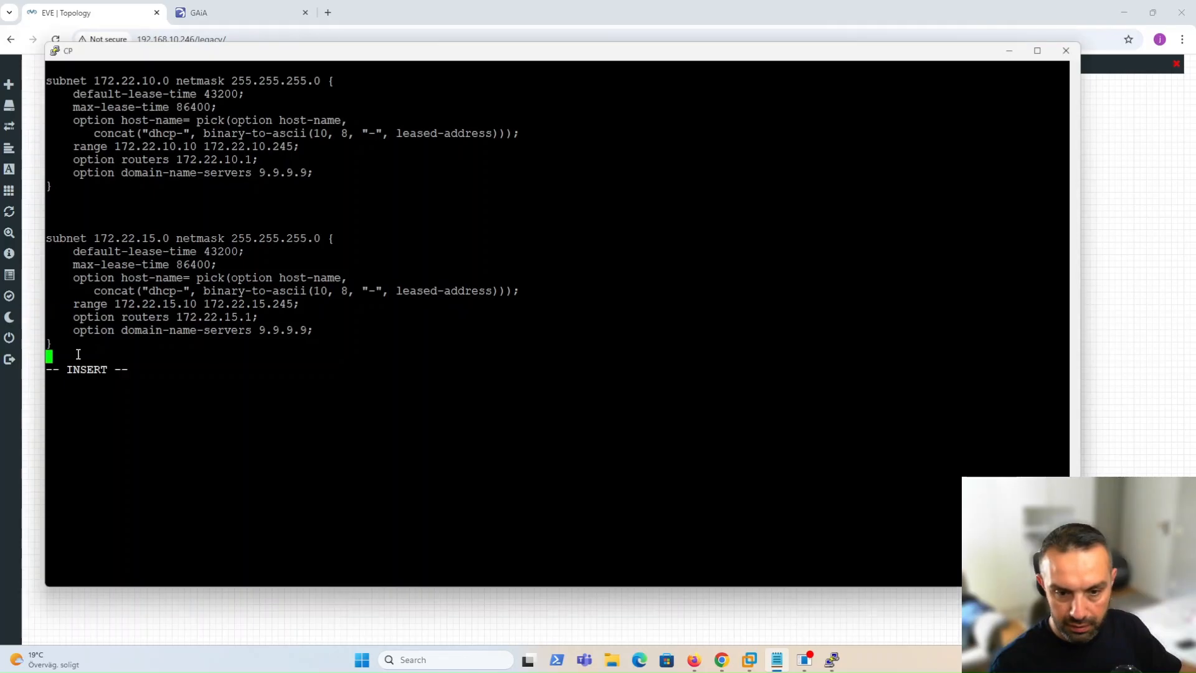
right_click(78, 353)
key("Up")
key("Up")
key("Up")
key("Up")
key("Up")
key("Up")
key("Right")
key("Right")
key("Right")
key("Right")
key("Right")
key("Right")
key("Right")
key("Right")
key("Right")
key("Right")
key("Right")
key("Right")
key("Right")
key("Right")
key("Right")
key("Right")
key("Right")
key("Right")
key("Right")
key("Right")
key("Right")
key("Right")
key("Right")
key("Right")
key("Right")
key("Right")
key("Right")
key("Right")
key("Right")
key("Right")
key("Right")
key("Right")
key("Right")
key("Right")
key("Right")
key("Right")
key("Right")
key("BackSpace")
key("BackSpace")
key("BackSpace")
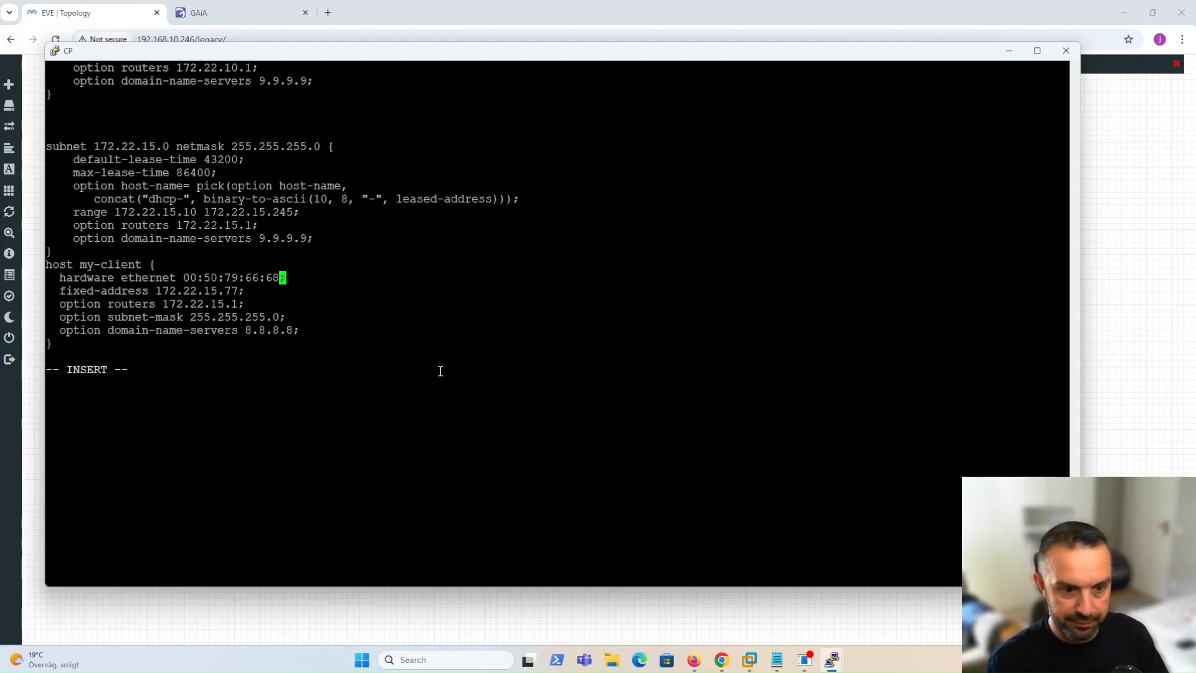
key("BackSpace")
key("BackSpace")
key("BackSpace")
key("BackSpace")
key("BackSpace")
key("BackSpace")
key("BackSpace")
key("BackSpace")
key("BackSpace")
key("BackSpace")
key("BackSpace")
key("BackSpace")
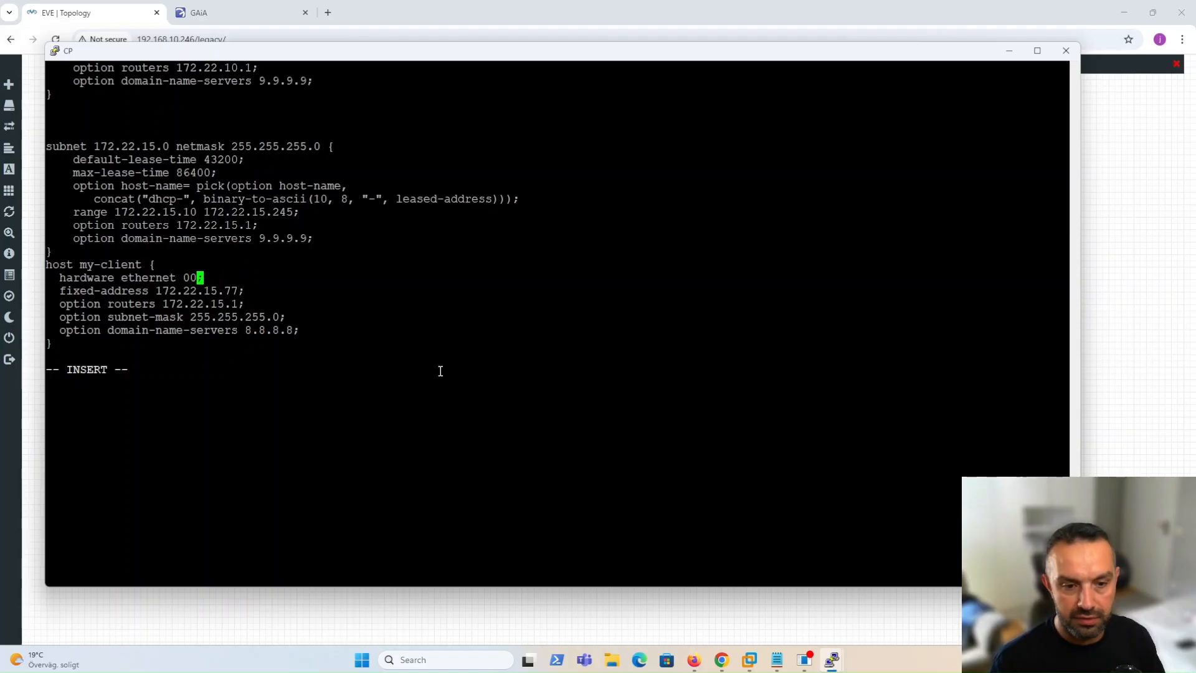
key("BackSpace")
key("BackSpace")
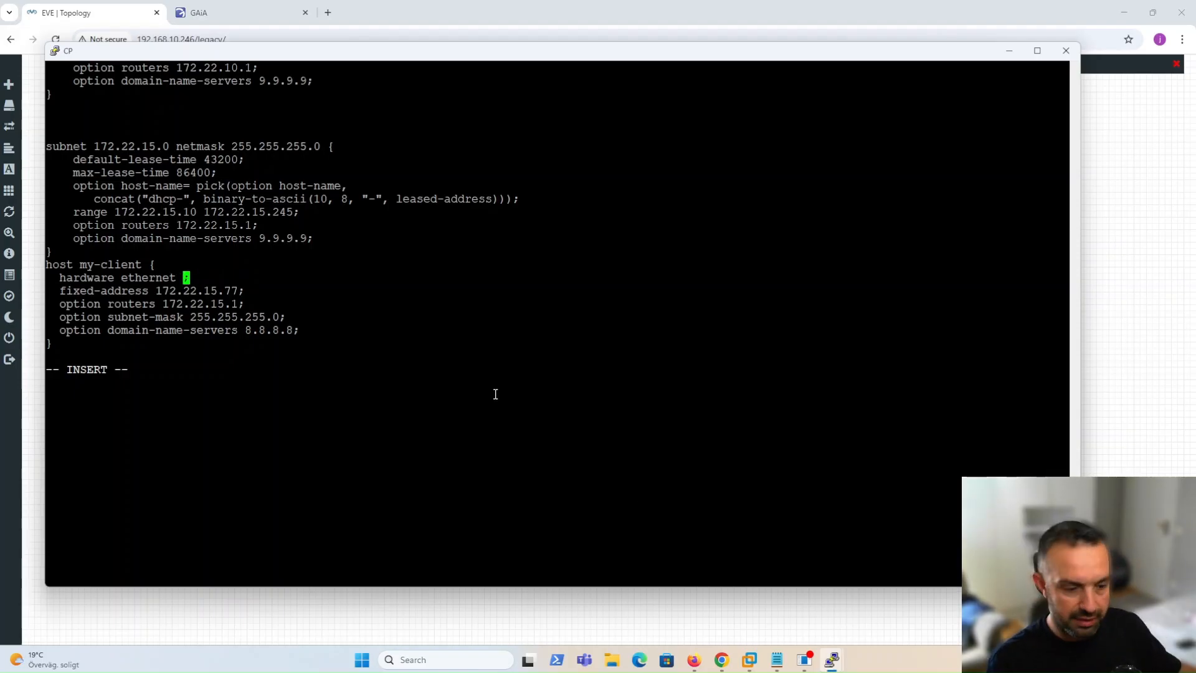
mouse_move(830, 658)
left_click(911, 607)
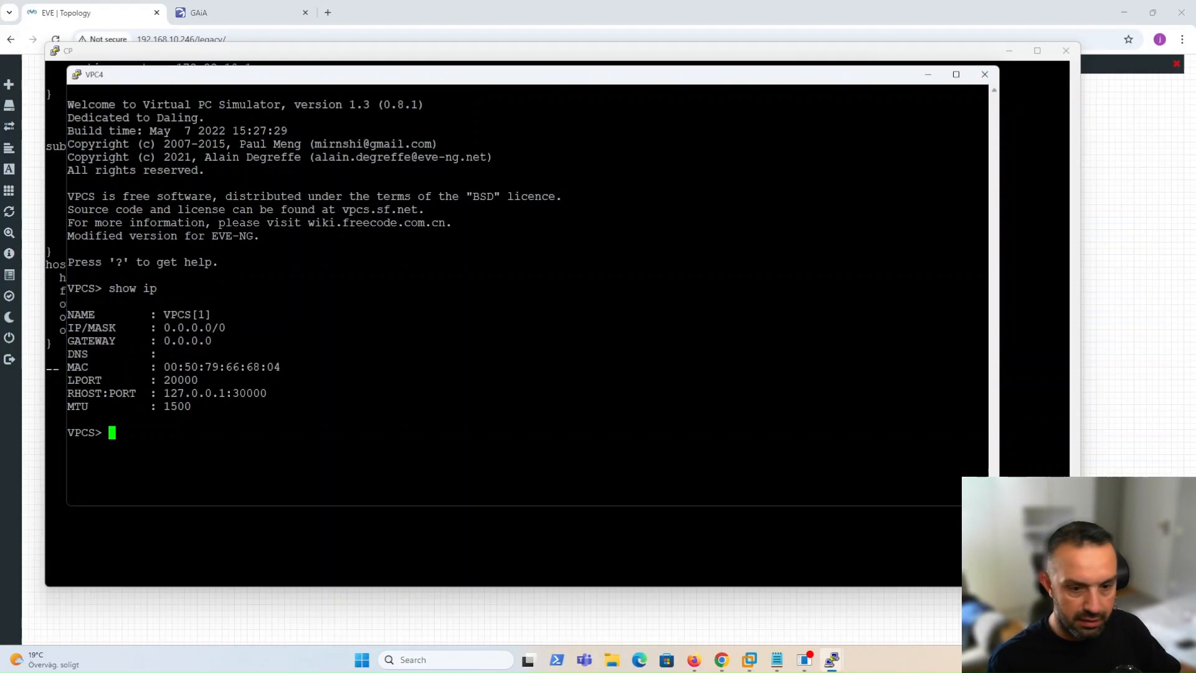
left_click_drag(164, 367, 280, 369)
left_click(266, 544)
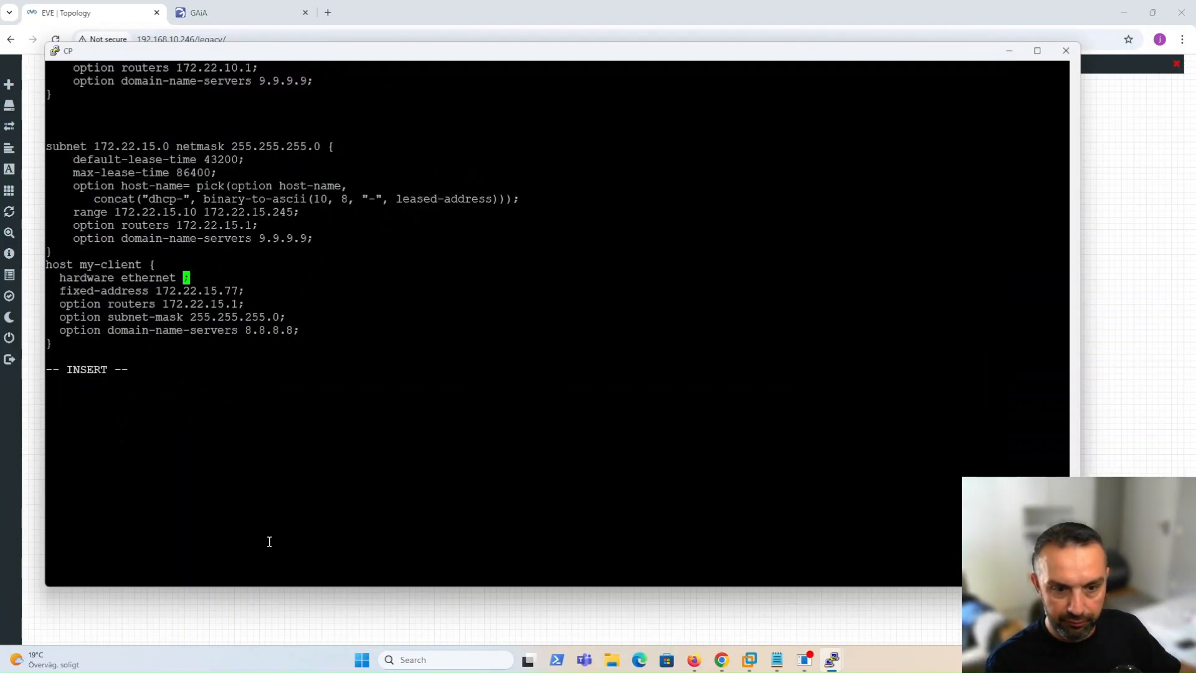
right_click(269, 275)
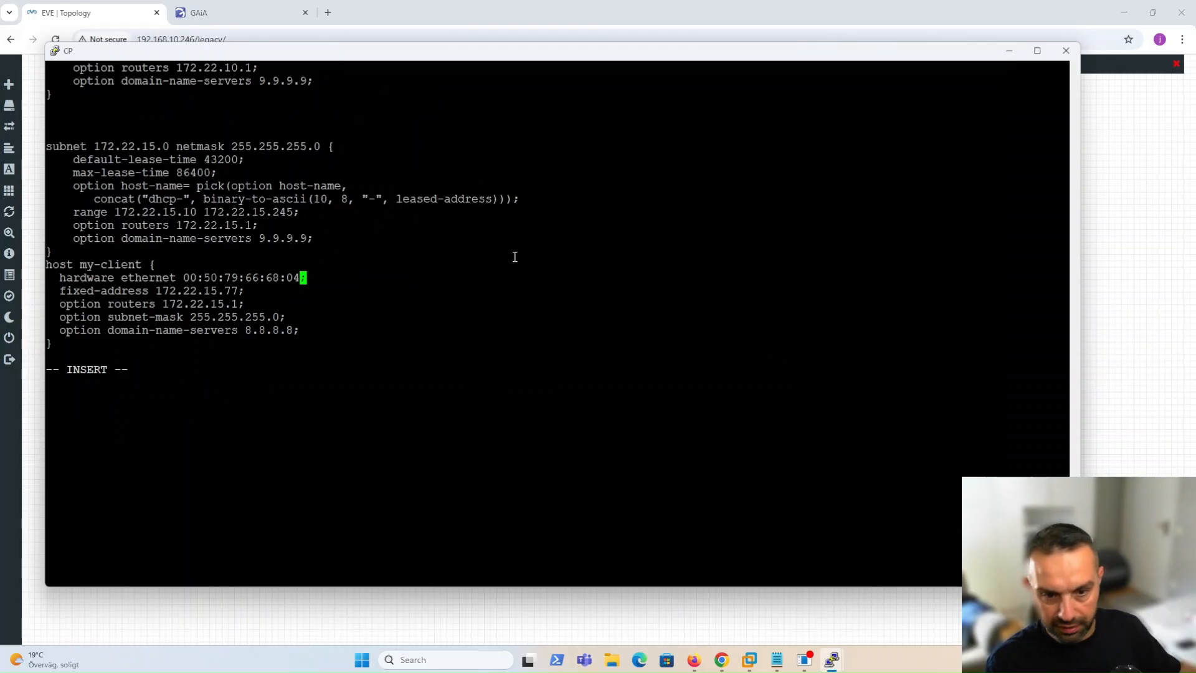
Correct the reservation's fixed address to 172.22.20.77.
key("Down")
key("Left")
key("Left")
key("Left")
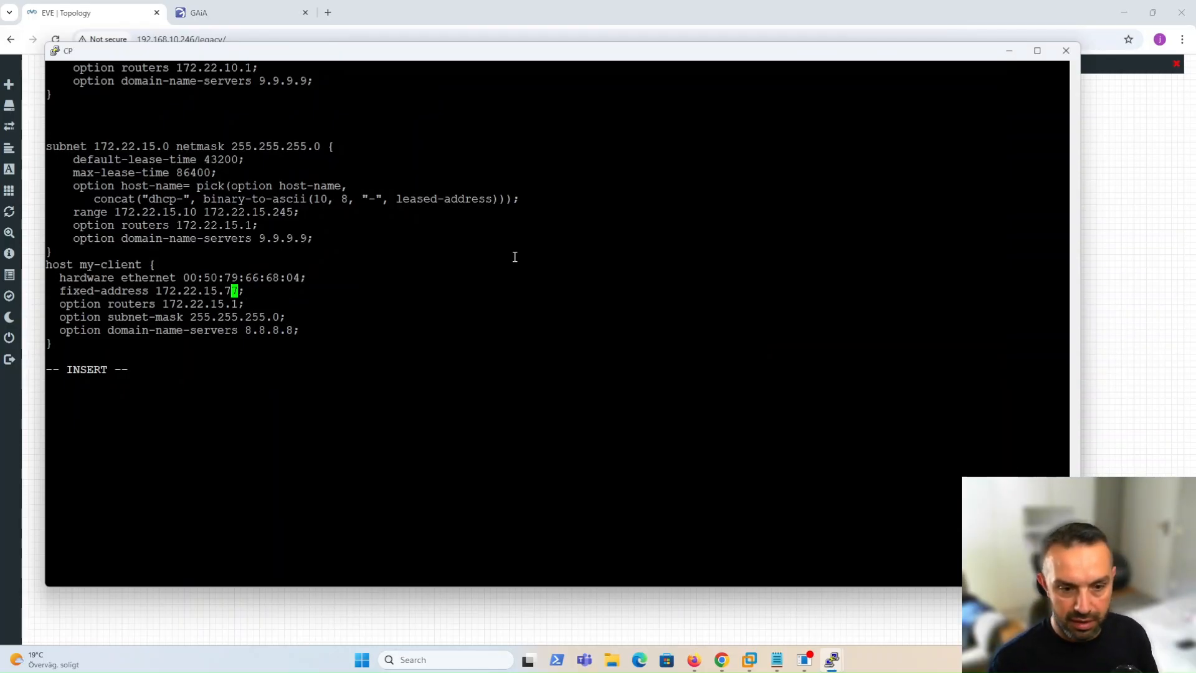
key("BackSpace")
key("BackSpace")
key("KP_2")
key("BackSpace")
key("BackSpace")
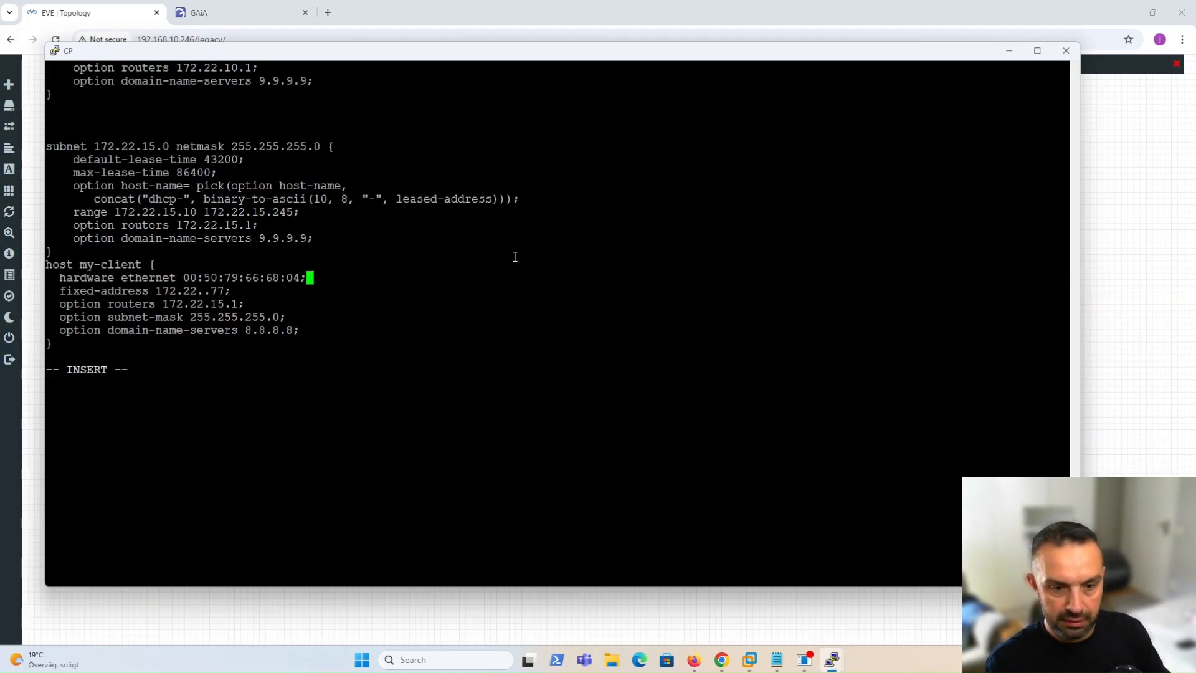
key("Down")
key("Left")
key("Left")
key("Left")
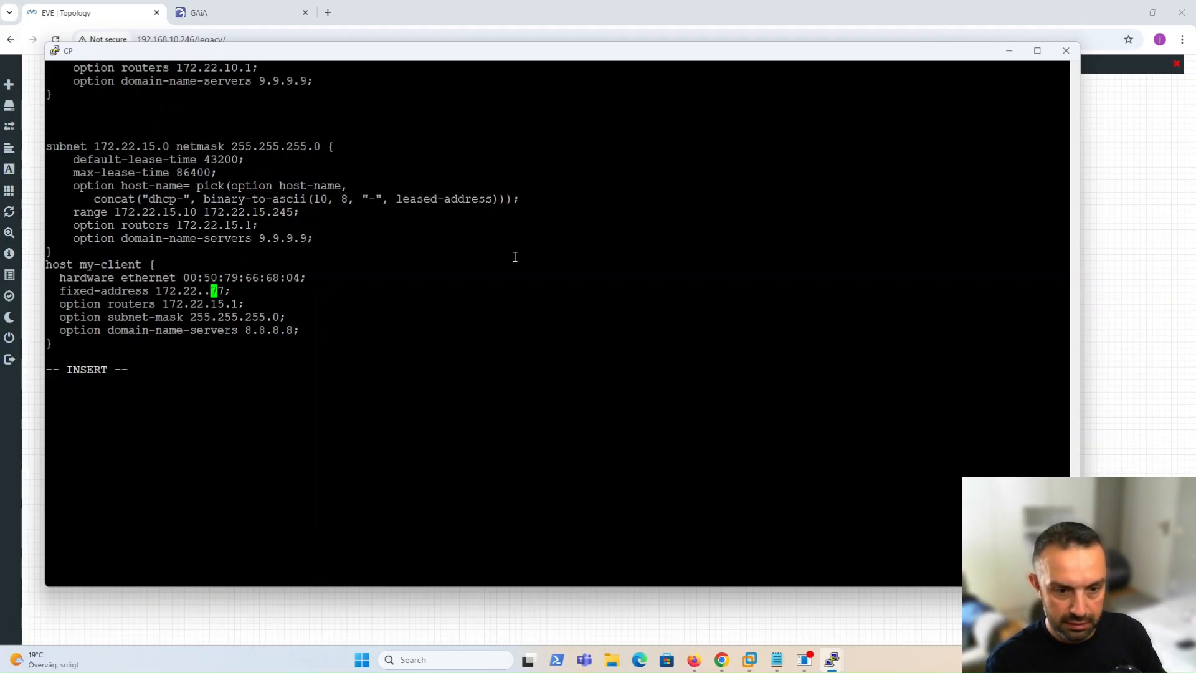
type("20")
key("Right")
key("Right")
key("Right")
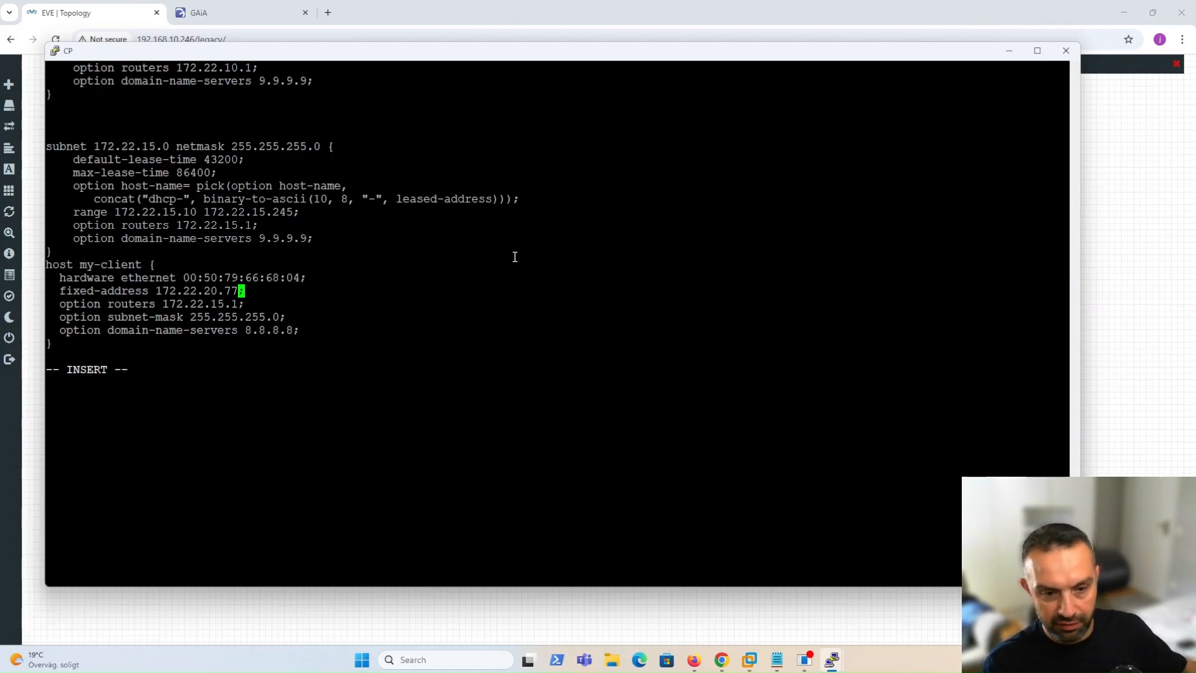
Change the routers line to 172.22.20.1, leaving DNS server 8.8.8.8.
key("Down")
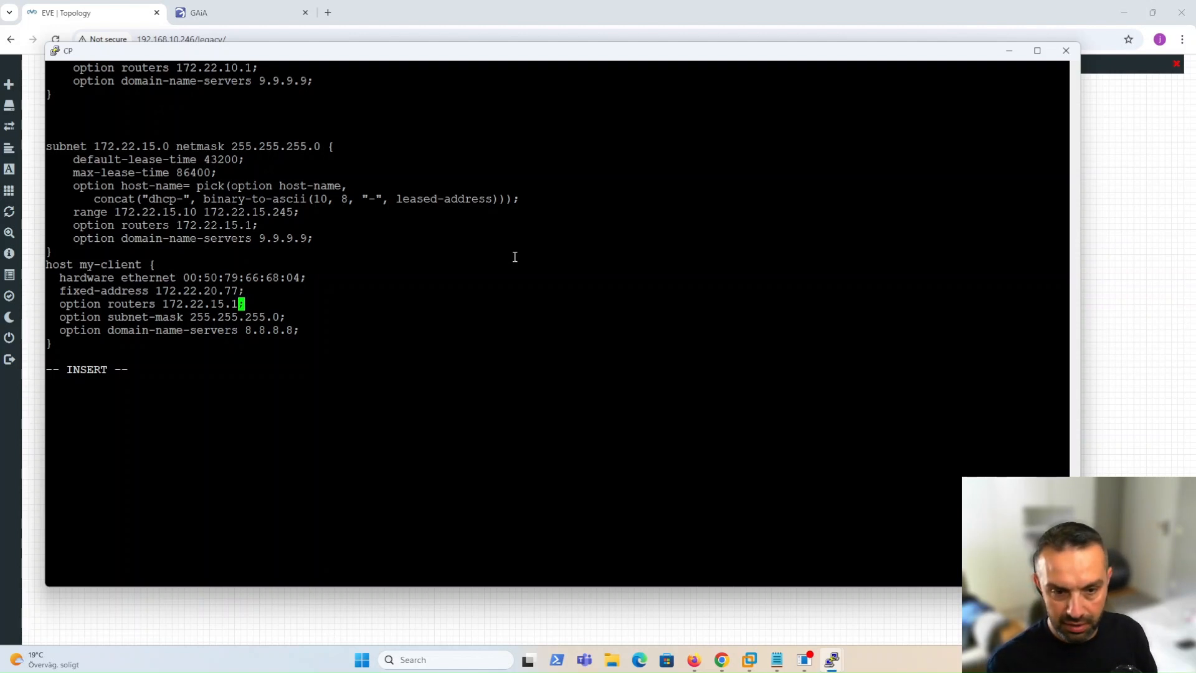
key("Left")
key("Left")
key("BackSpace")
key("BackSpace")
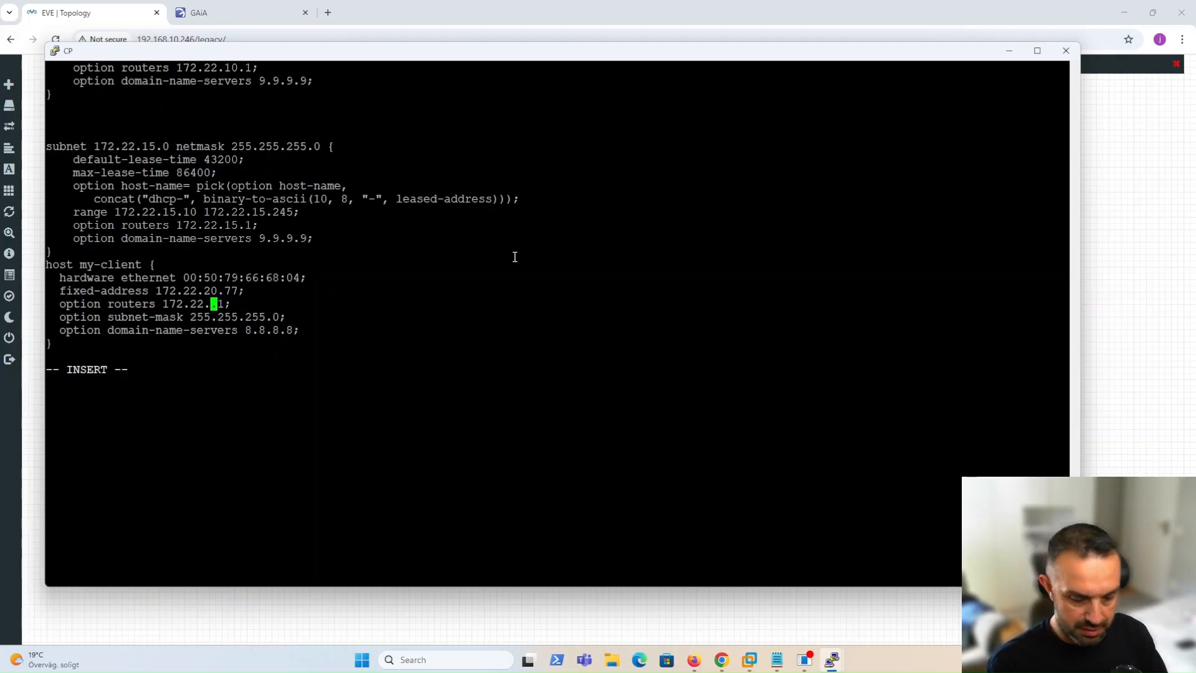
type("20")
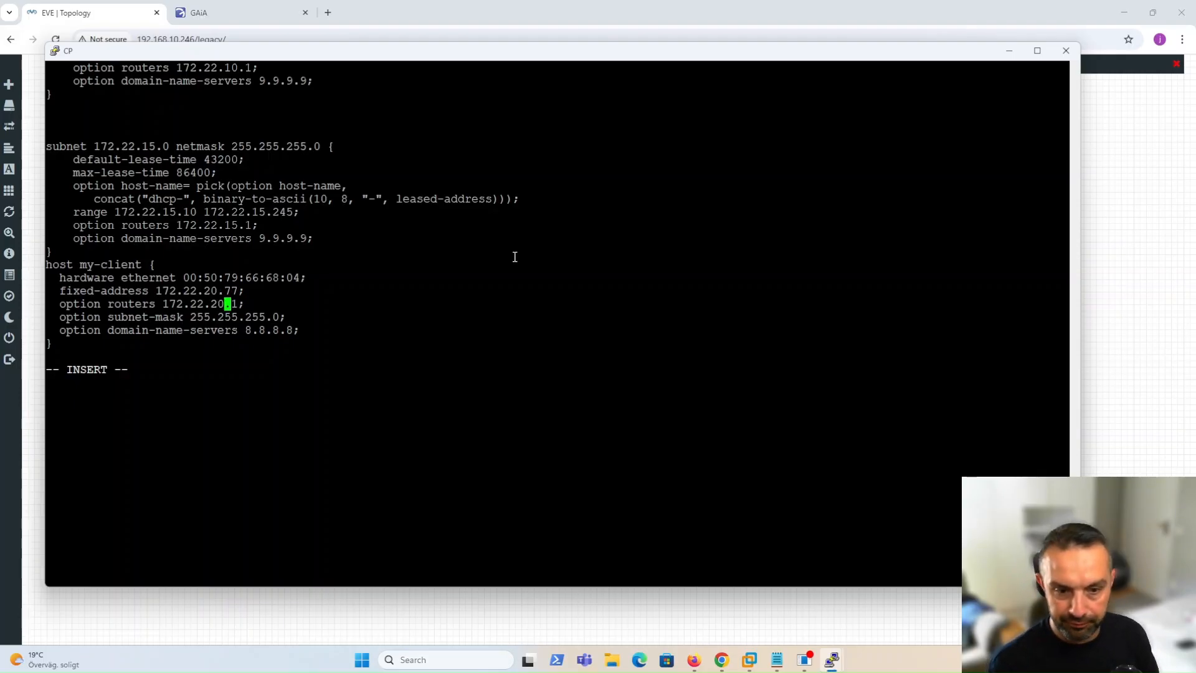
key("Down")
key("Down")
key("Right")
key("Right")
key("Right")
key("Right")
key("Right")
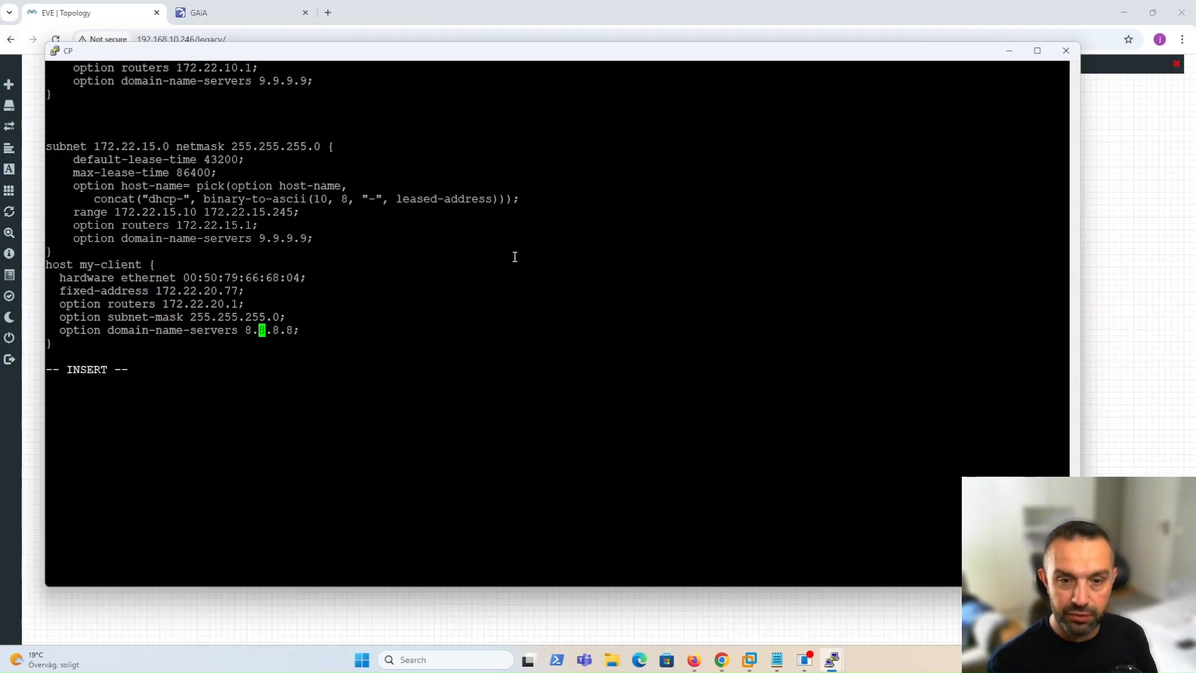
Save dhcpd.conf with :wq and print it with cat to review the host block.
key("Escape")
type(":")
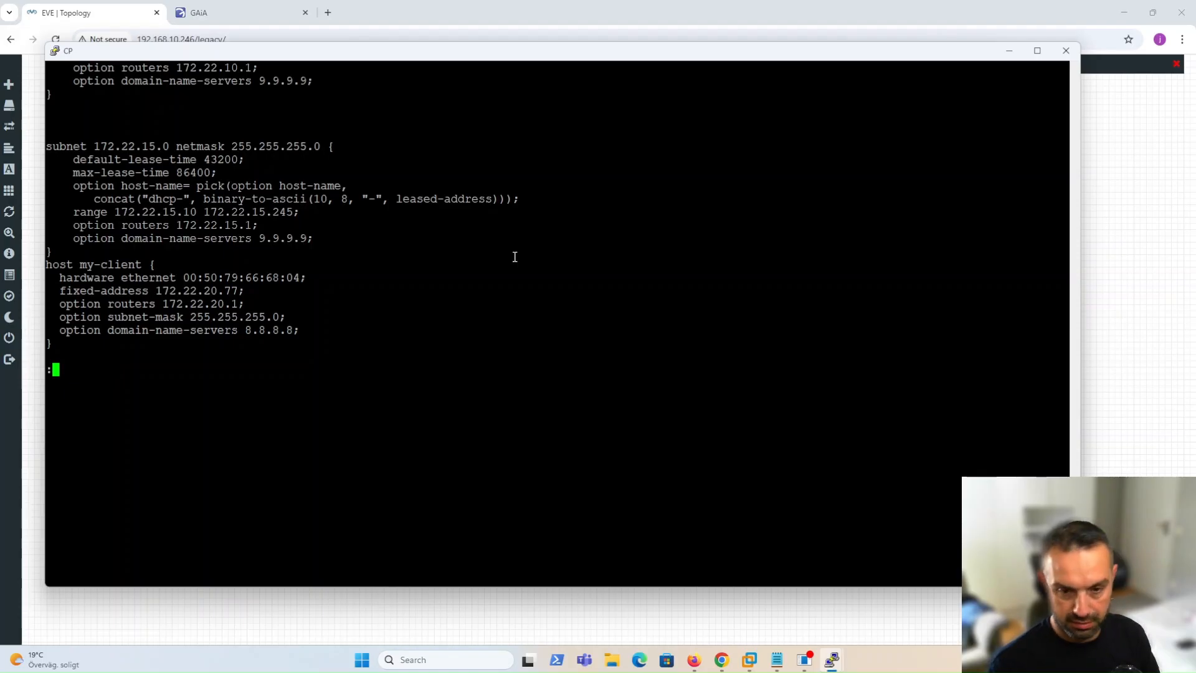
type("wq")
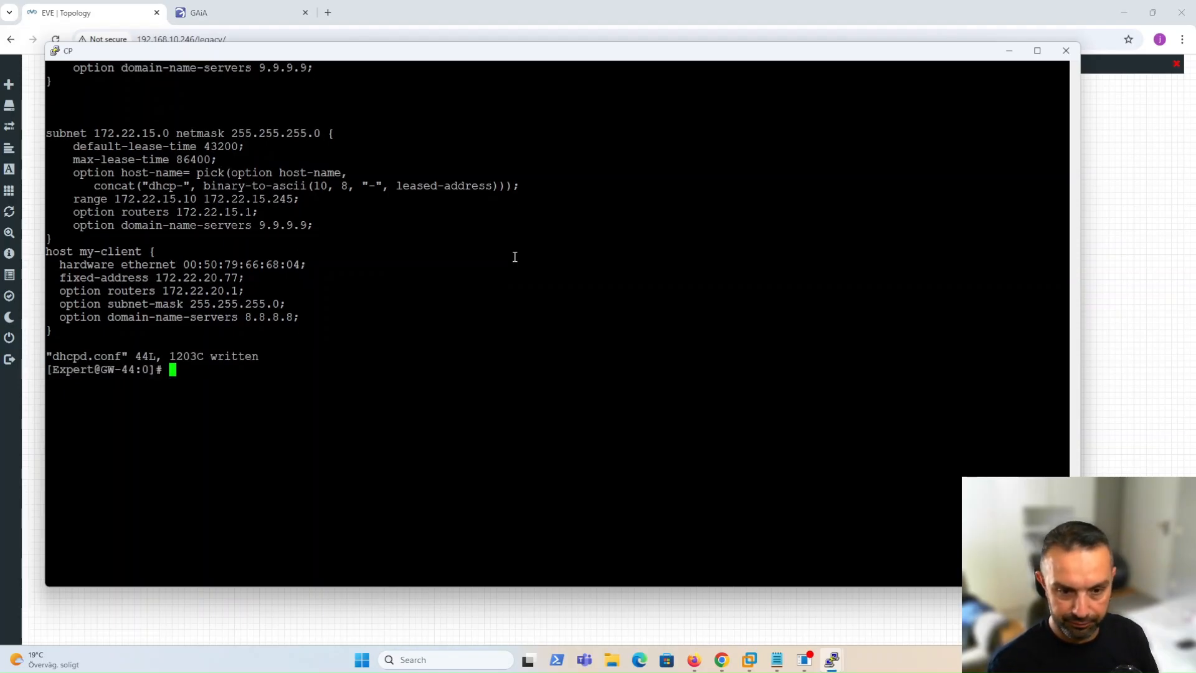
type("cat ")
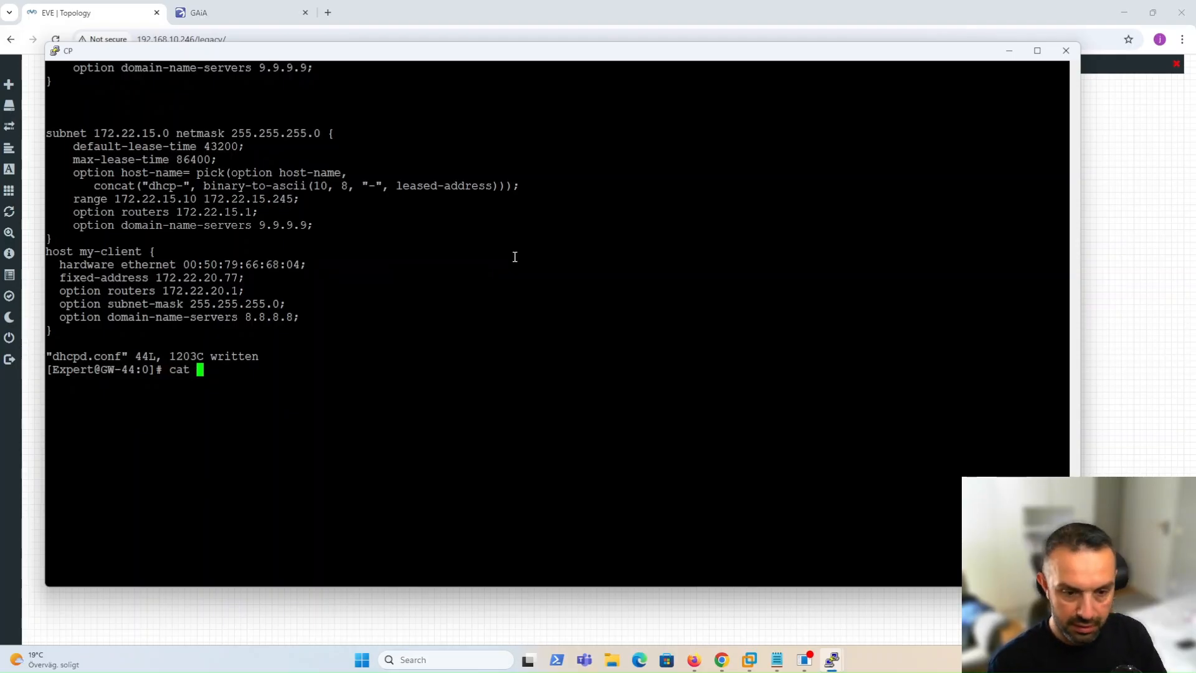
type("dhcp")
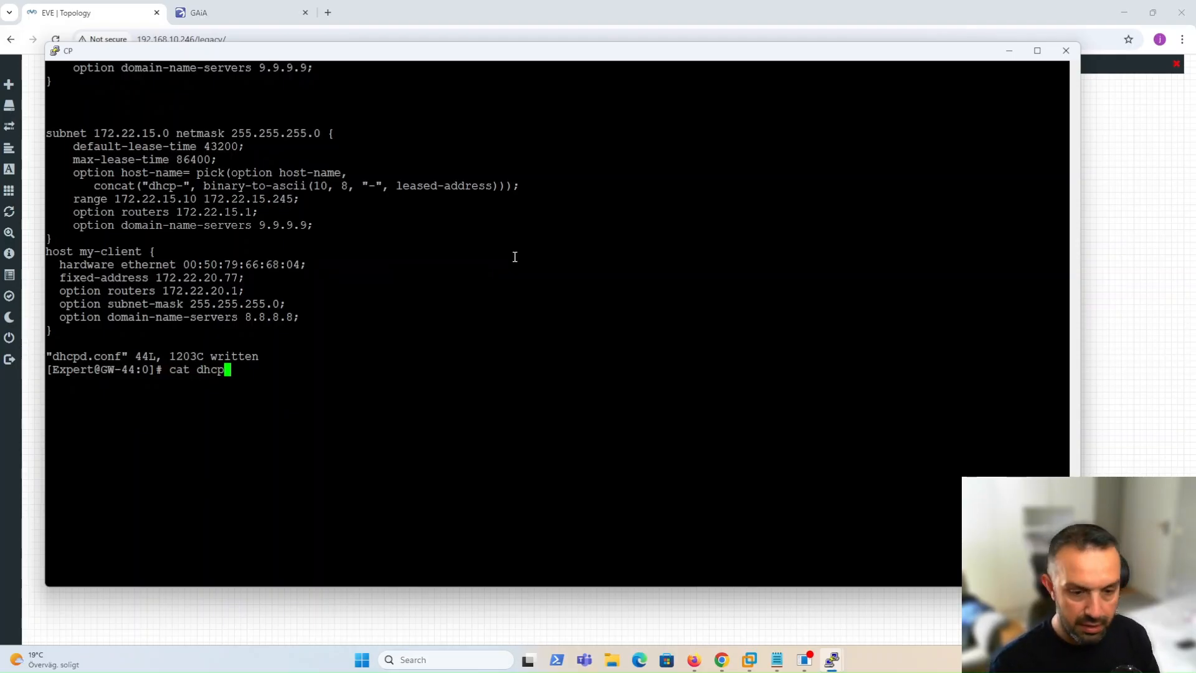
type("d")
key("Tab")
key("Return")
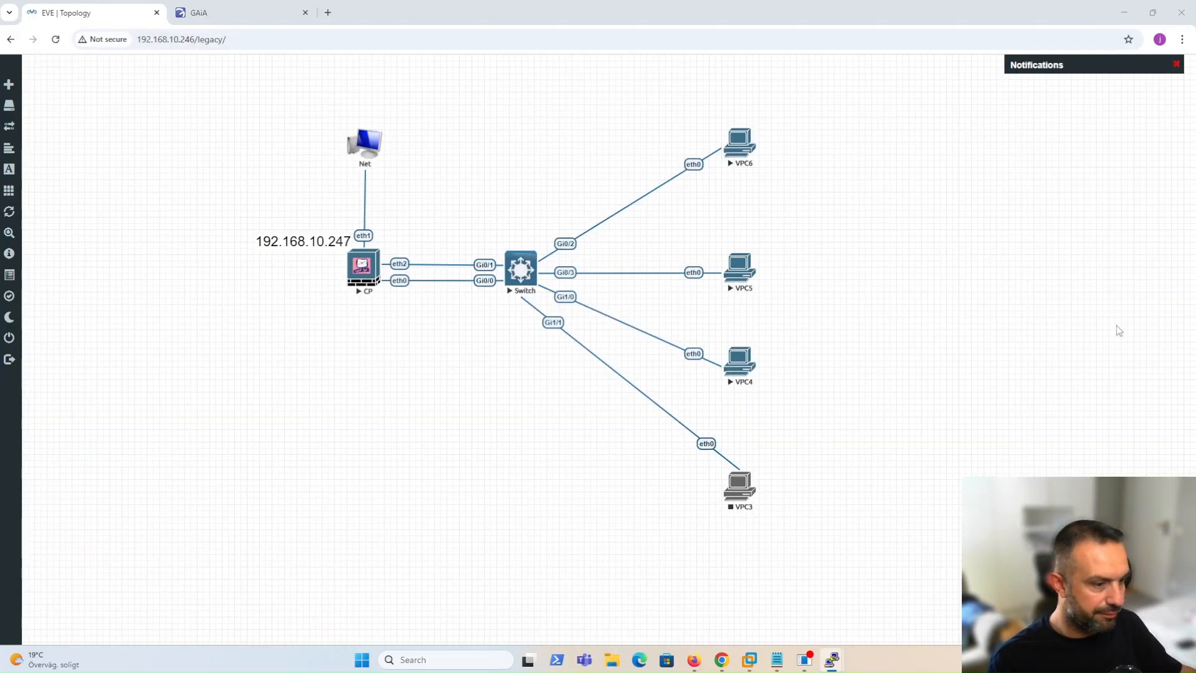
Switch to the Switch console and exit the current interface configuration.
left_click(1118, 335)
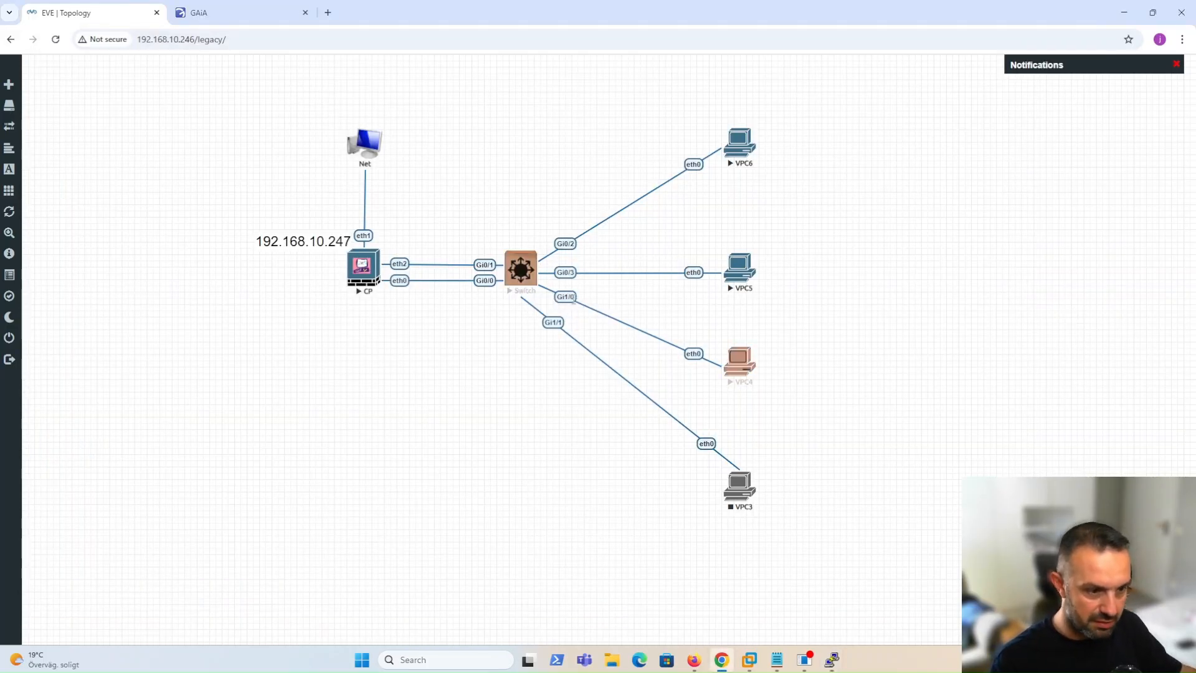
mouse_move(832, 658)
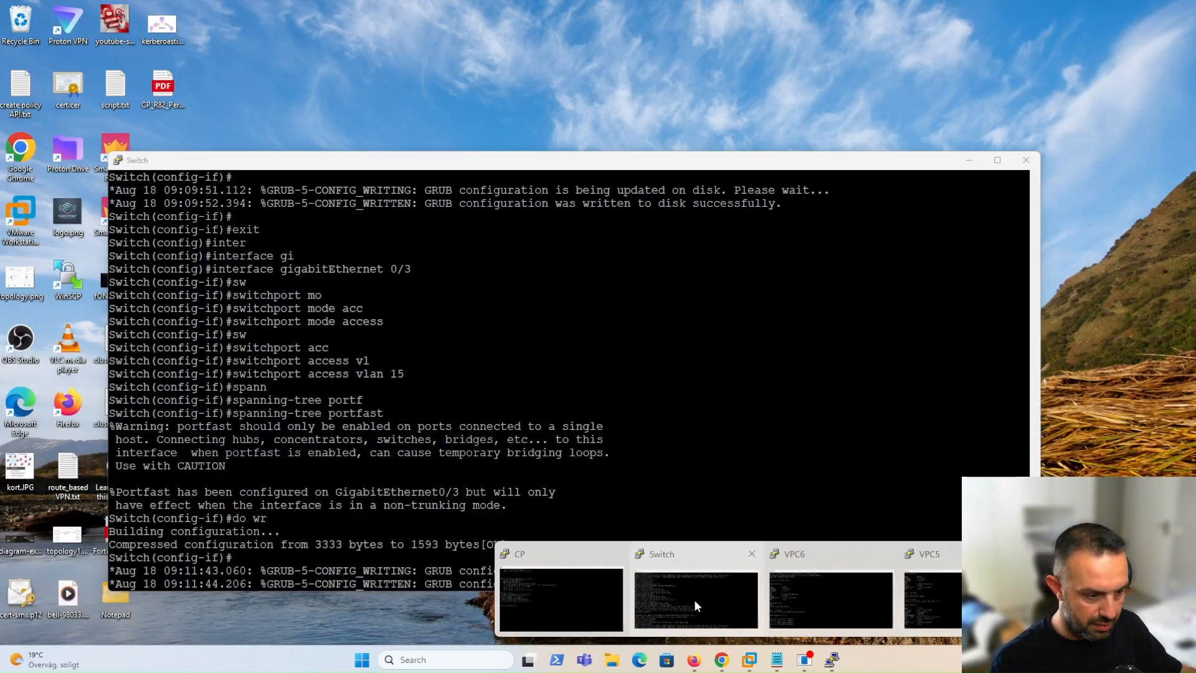
left_click(693, 599)
key("Return")
key("Return")
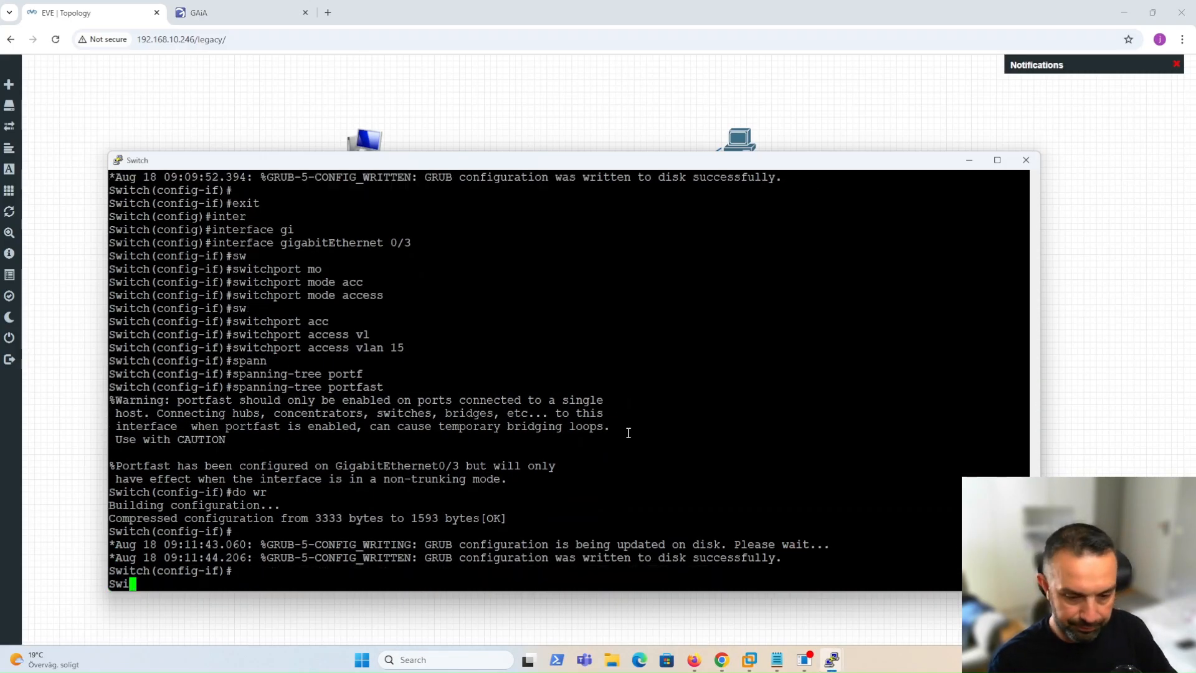
type("exit")
key("Return")
Enter configuration for interface GigabitEthernet1/0, fixing the mistyped port number.
type("inter")
key("Tab")
type("gi")
key("Tab")
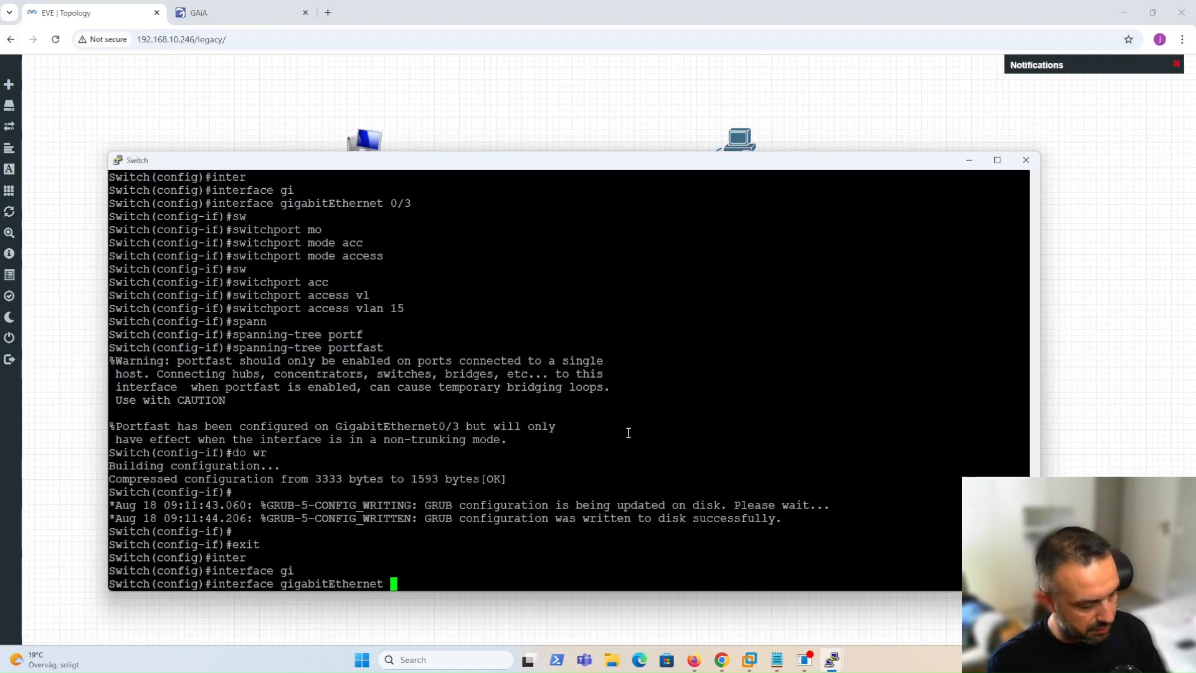
type("1/~")
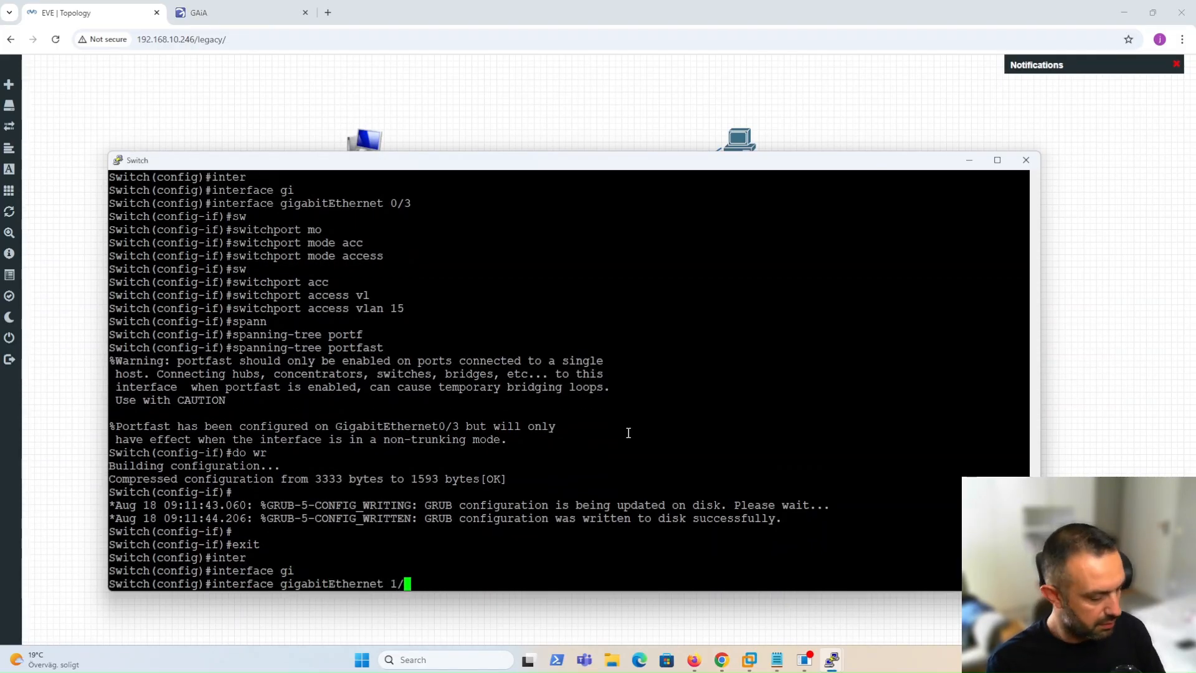
key("Return")
key("Up")
key("BackSpace")
type("0")
key("Return")
Set the port to switchport mode access.
type("sw")
key("Tab")
type("mo")
key("Tab")
type("ac")
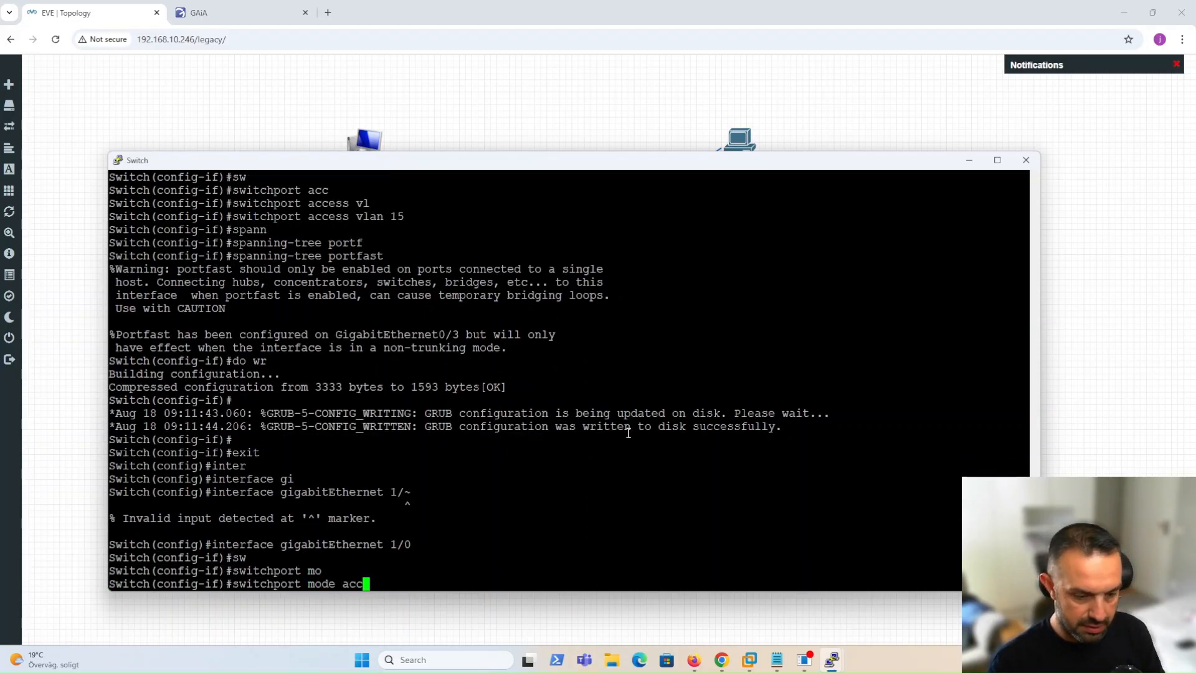
type("c")
key("Tab")
key("Return")
Assign the port to access VLAN 20, correcting the stray character.
type("sw")
key("Tab")
type("acc")
key("Tab")
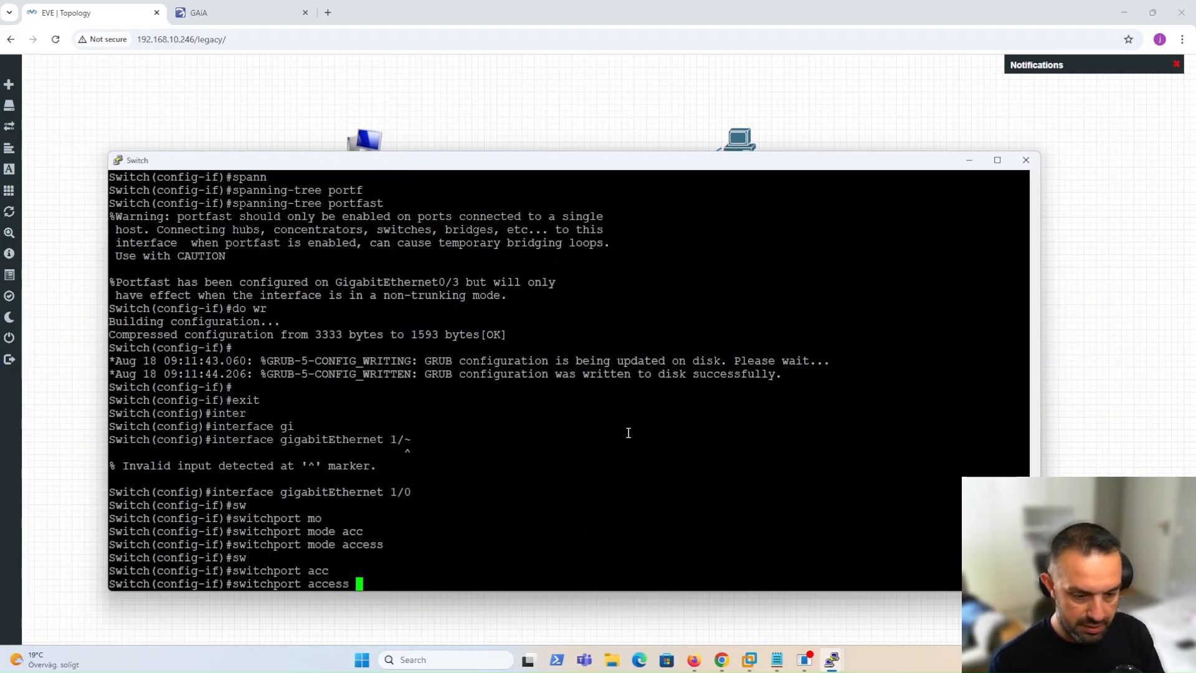
type("vl")
key("Tab")
type("~")
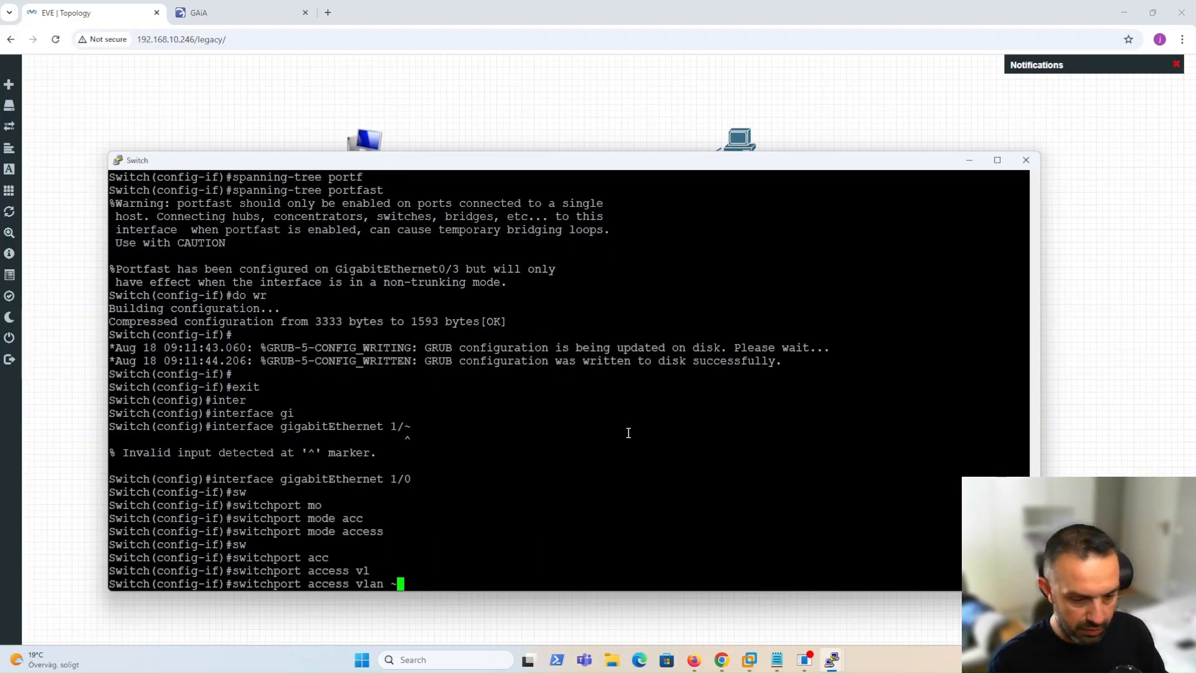
key("Return")
key("Up")
key("BackSpace")
type("20")
key("Return")
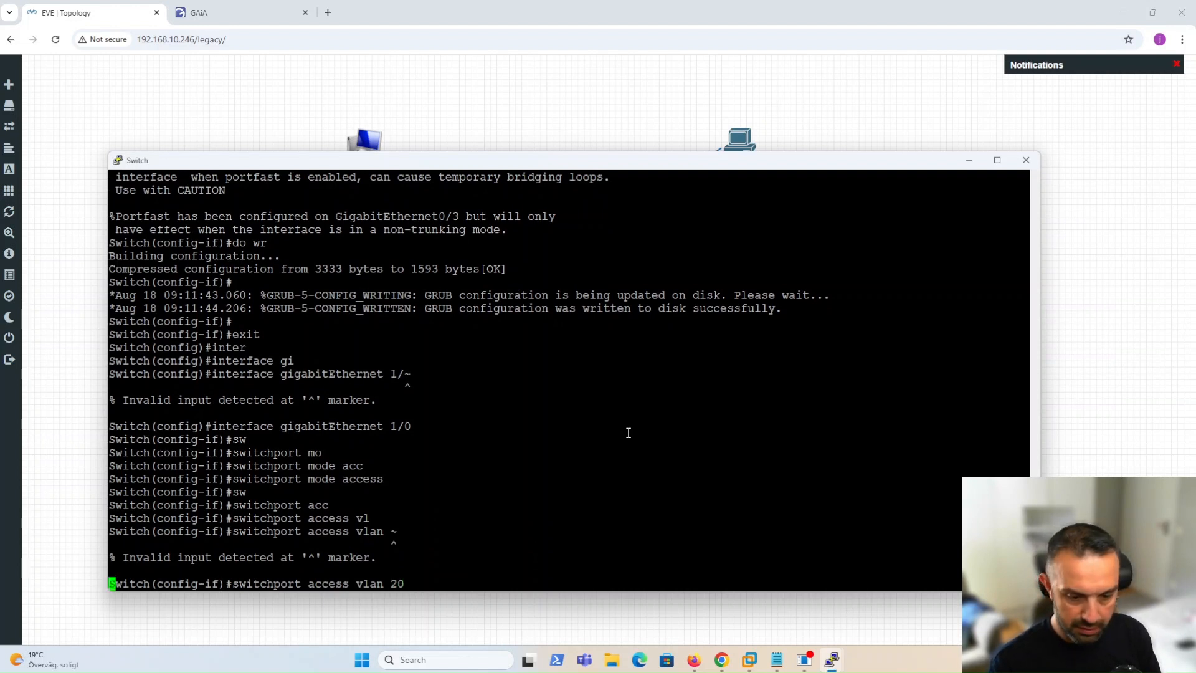
Enable spanning-tree portfast on the port and save the configuration with do wr.
type("spann")
key("Tab")
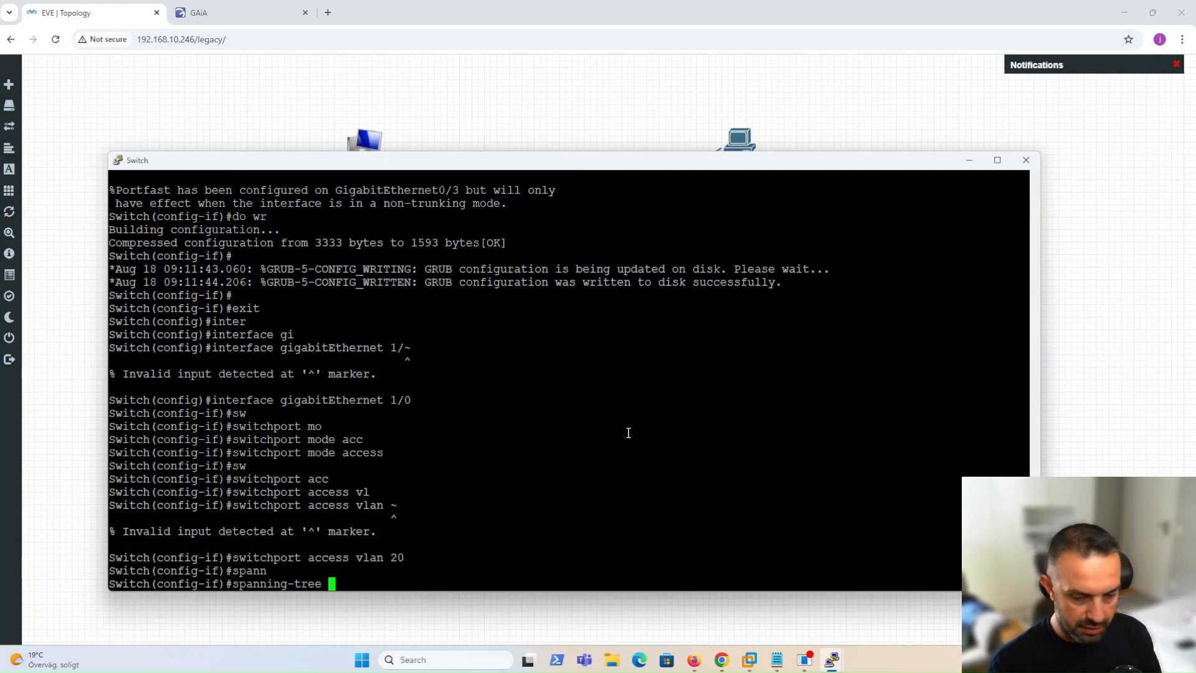
type("port")
key("Tab")
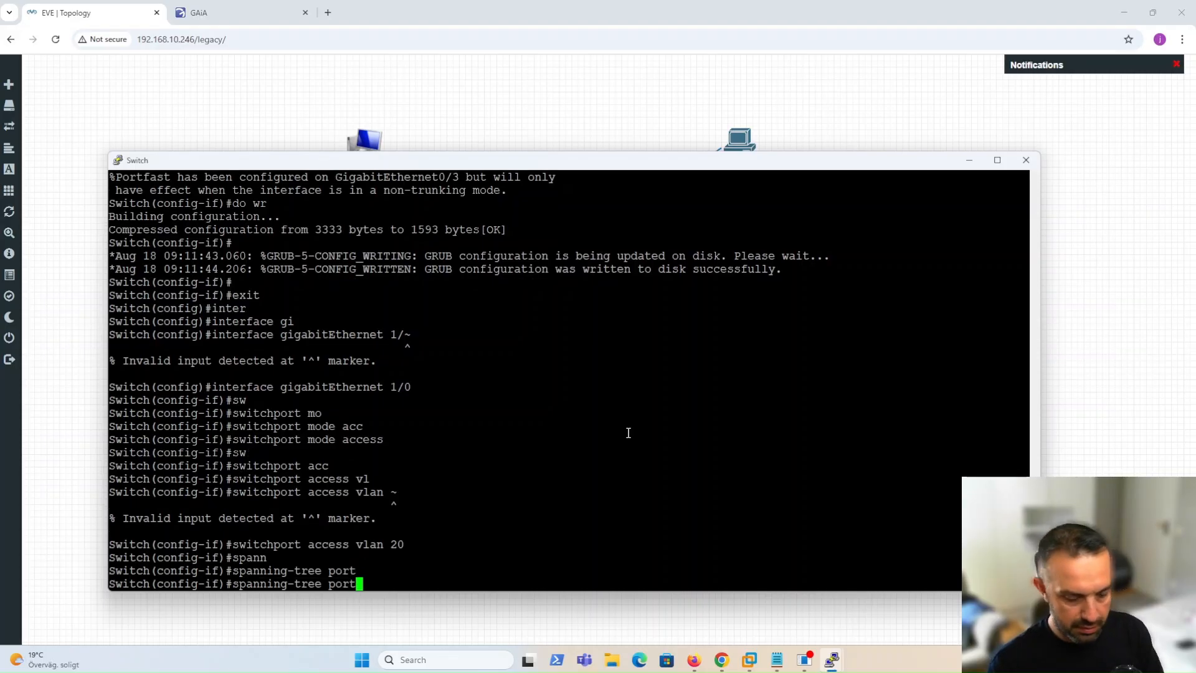
type("f")
key("Tab")
key("Return")
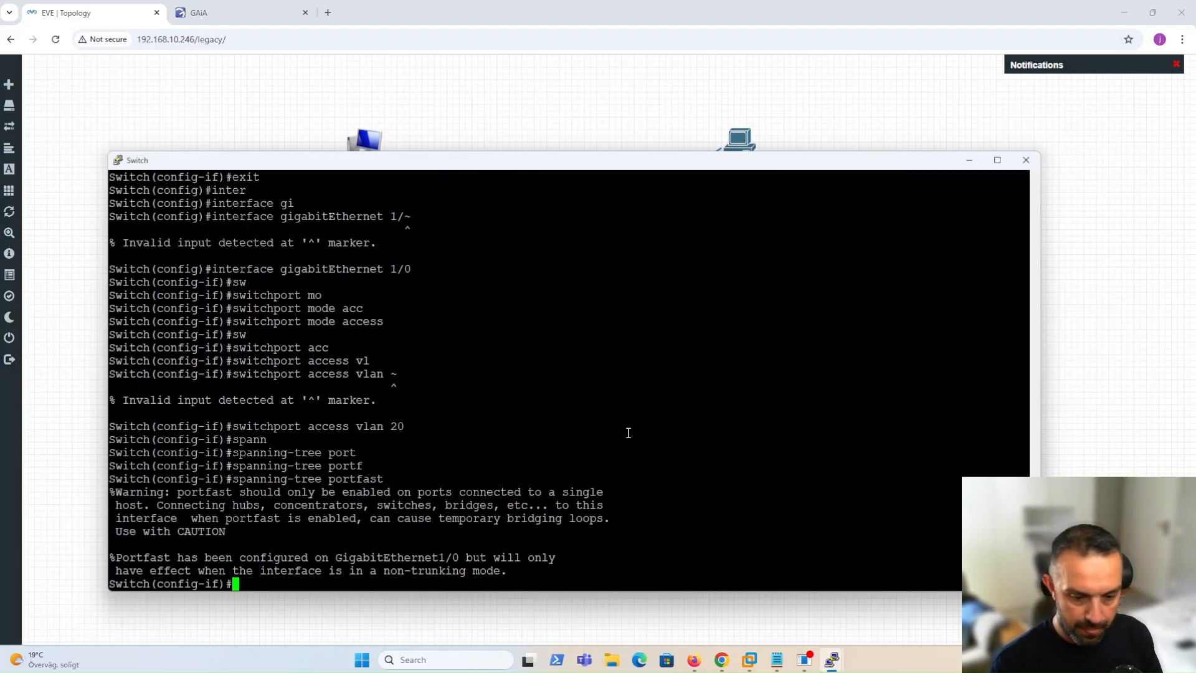
type("do wr")
key("Return")
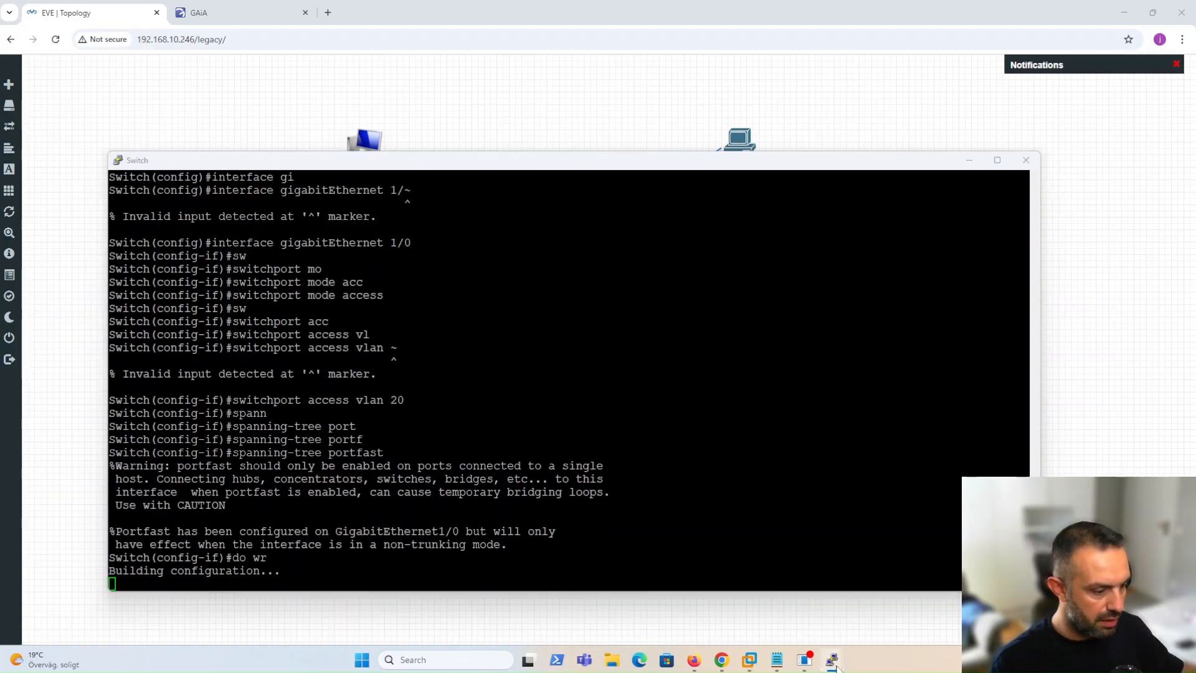
Run ip dhcp on VPC4, which leases 172.22.20.245/24 with gateway 172.22.20.1.
mouse_move(831, 659)
left_click(555, 595)
left_click(607, 406)
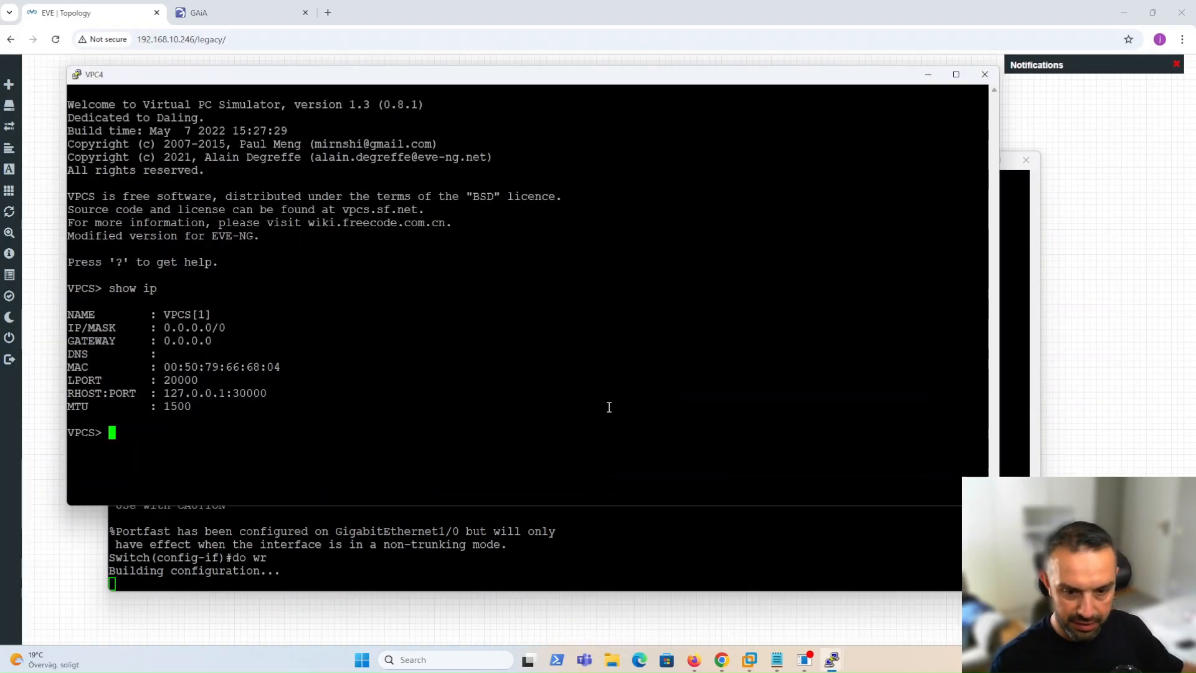
type("ip dhcp")
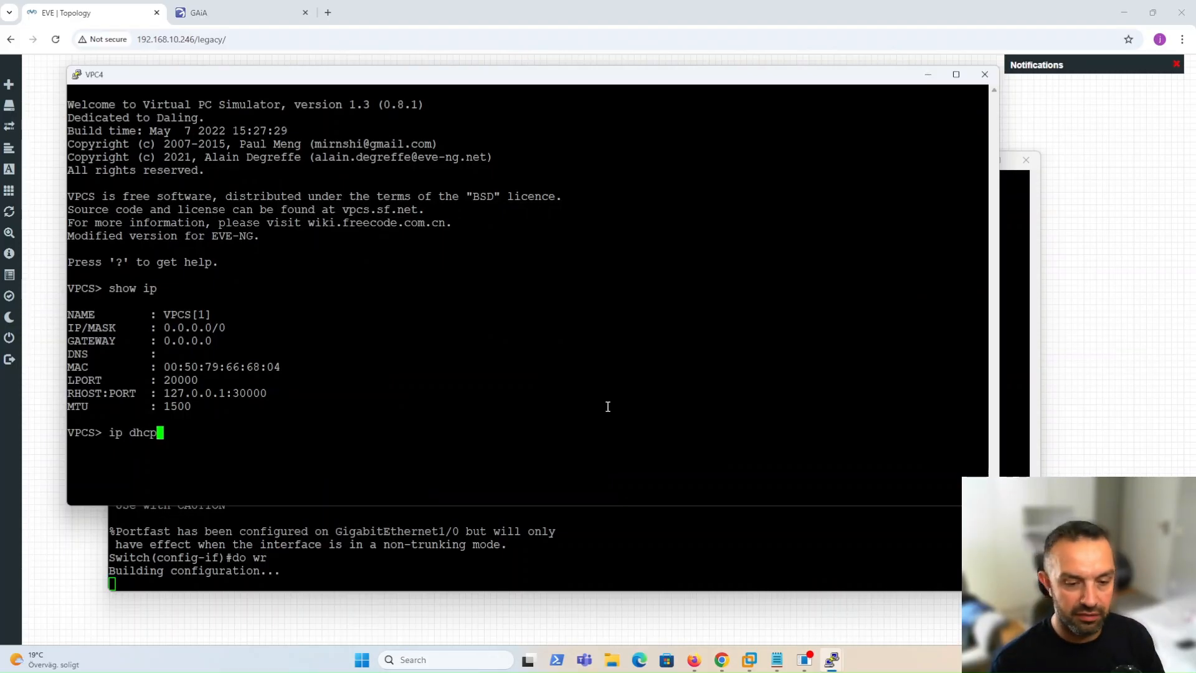
key("Return")
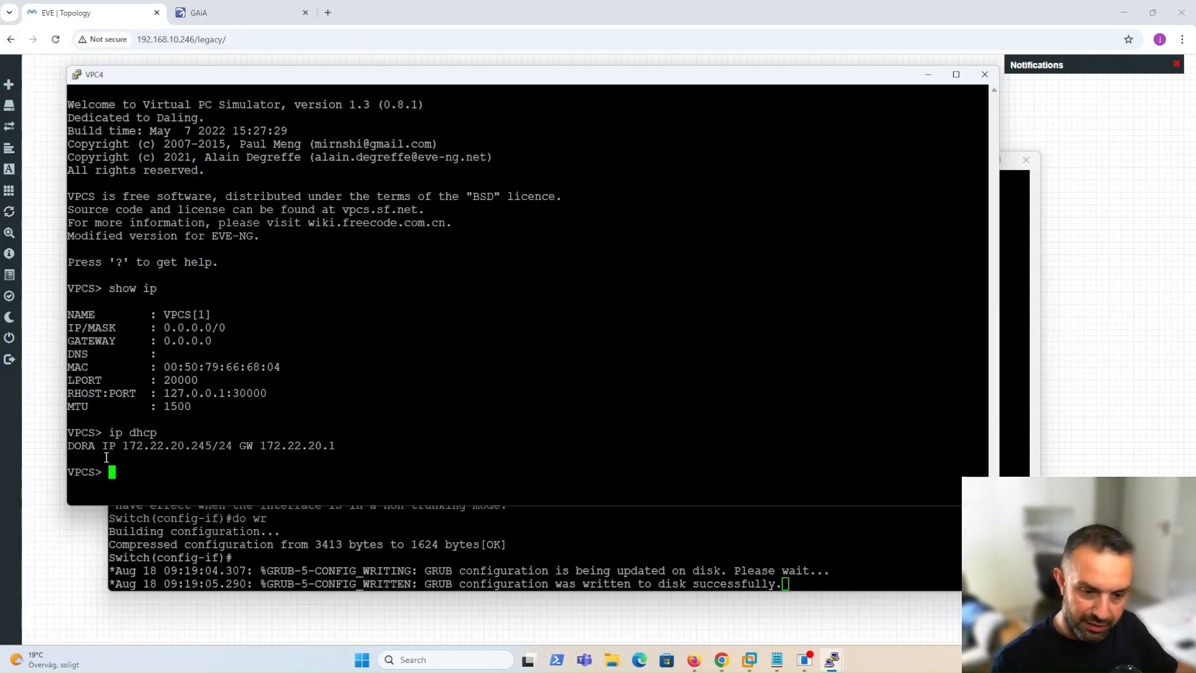
Copy the 245 part of the leased address and return to the Gaia gateway console.
left_click_drag(193, 445, 209, 448)
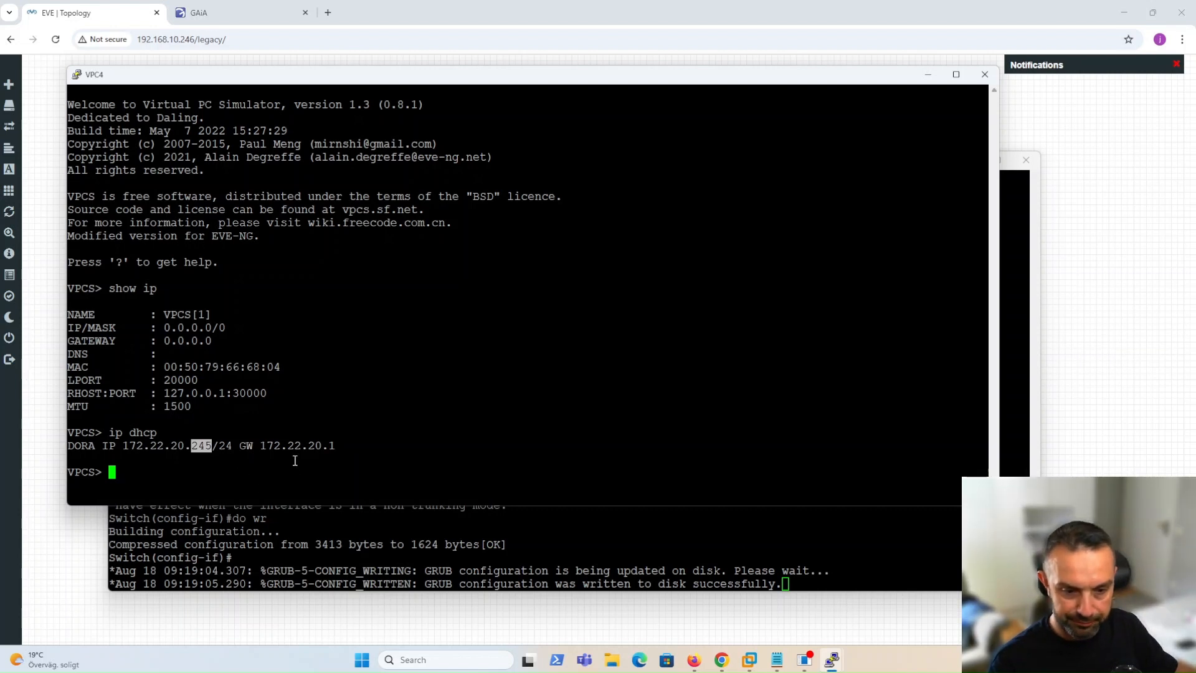
key("alt+Tab")
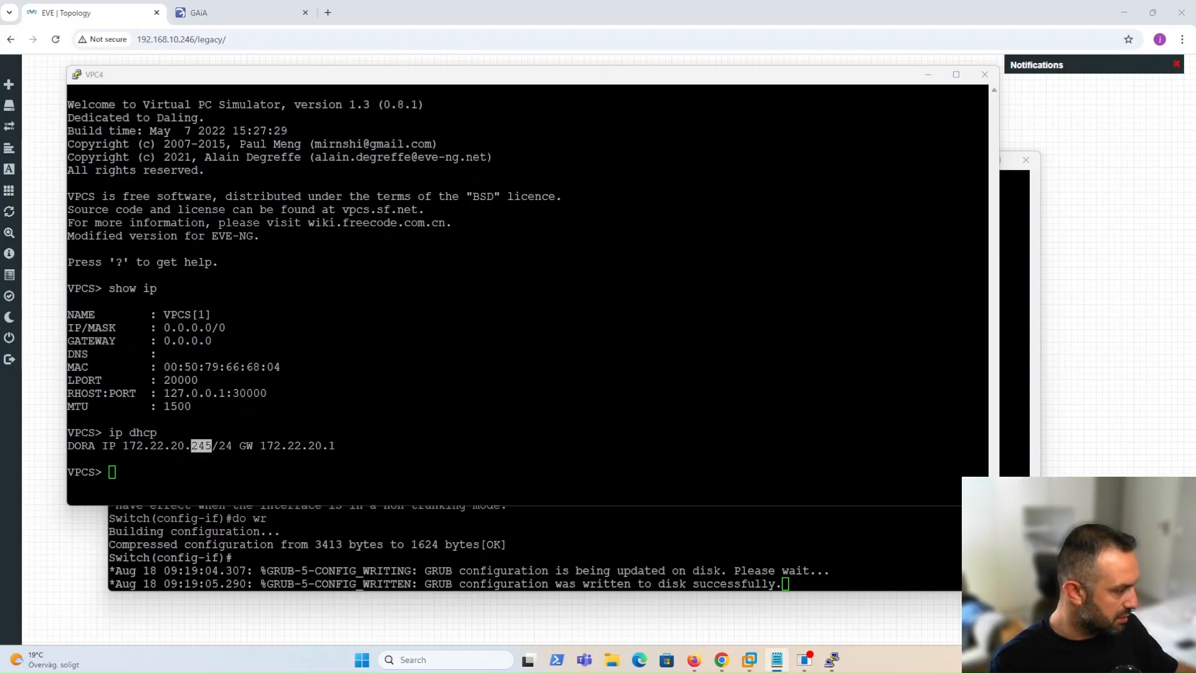
key("ctrl+c")
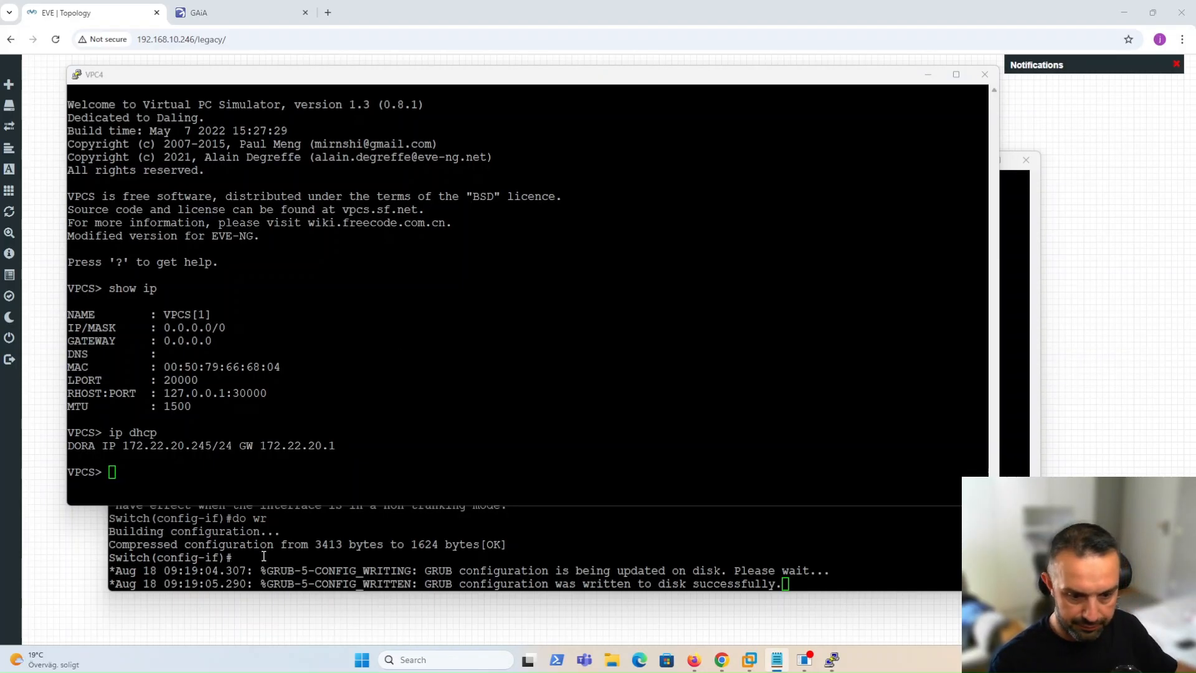
mouse_move(831, 659)
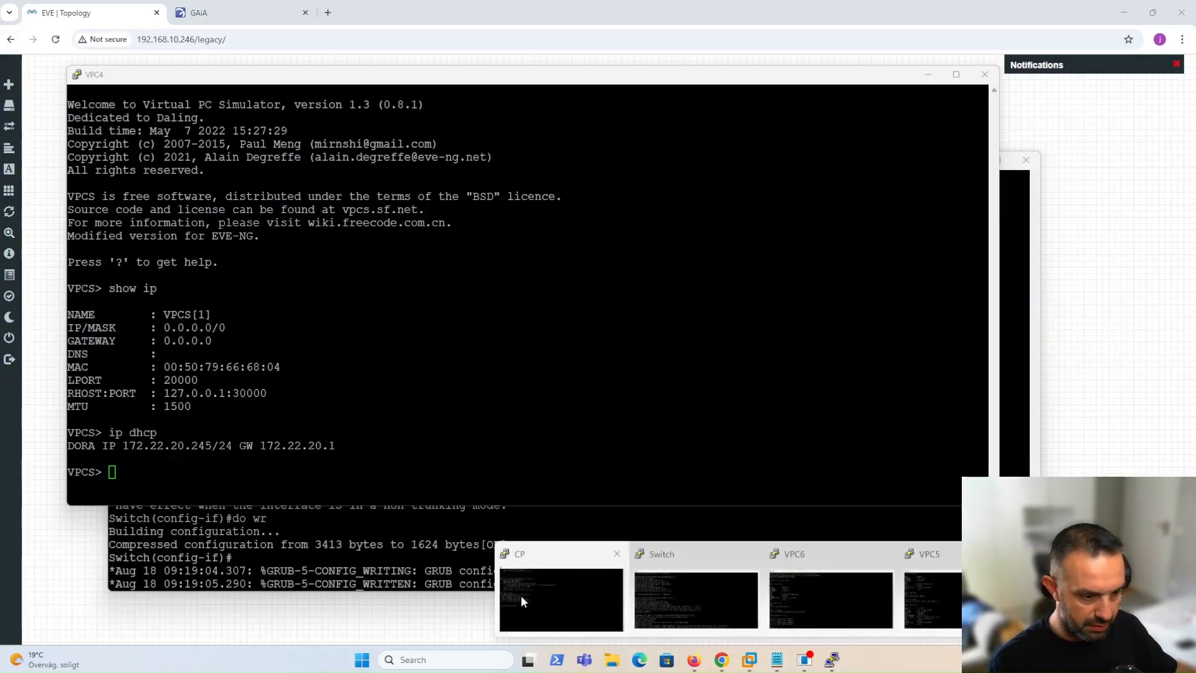
left_click(520, 596)
Run service dhcpd restart on the gateway, then bring the VPC4 console forward.
type("service dhcpd restart")
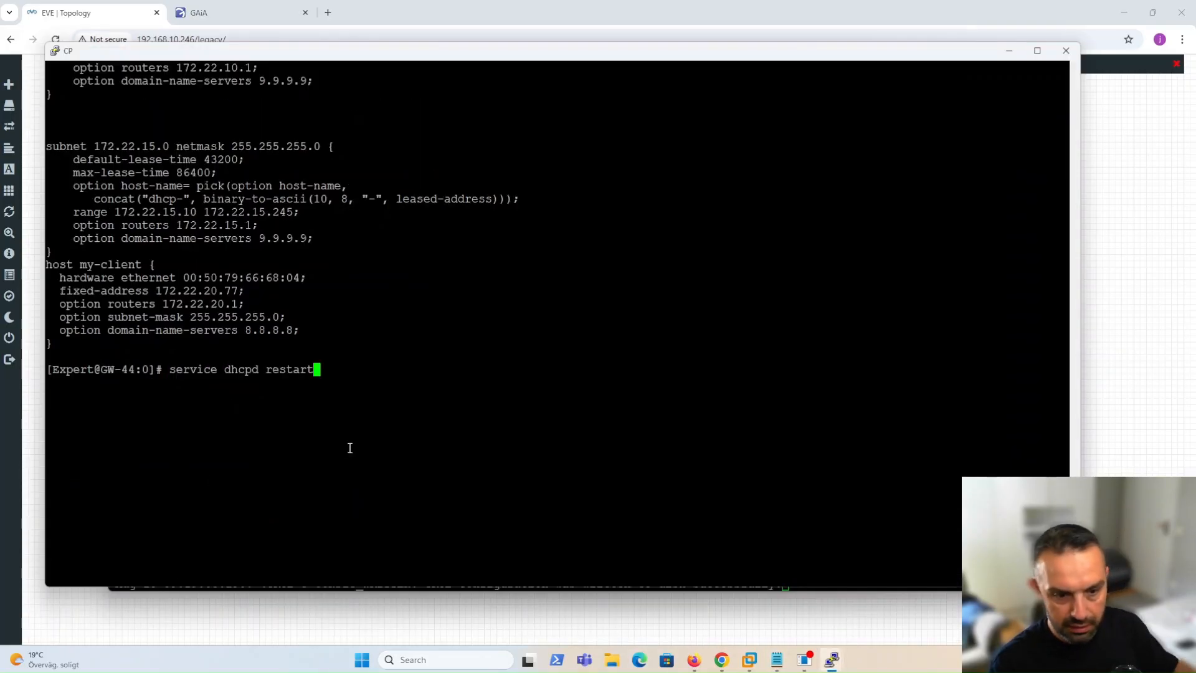
key("Return")
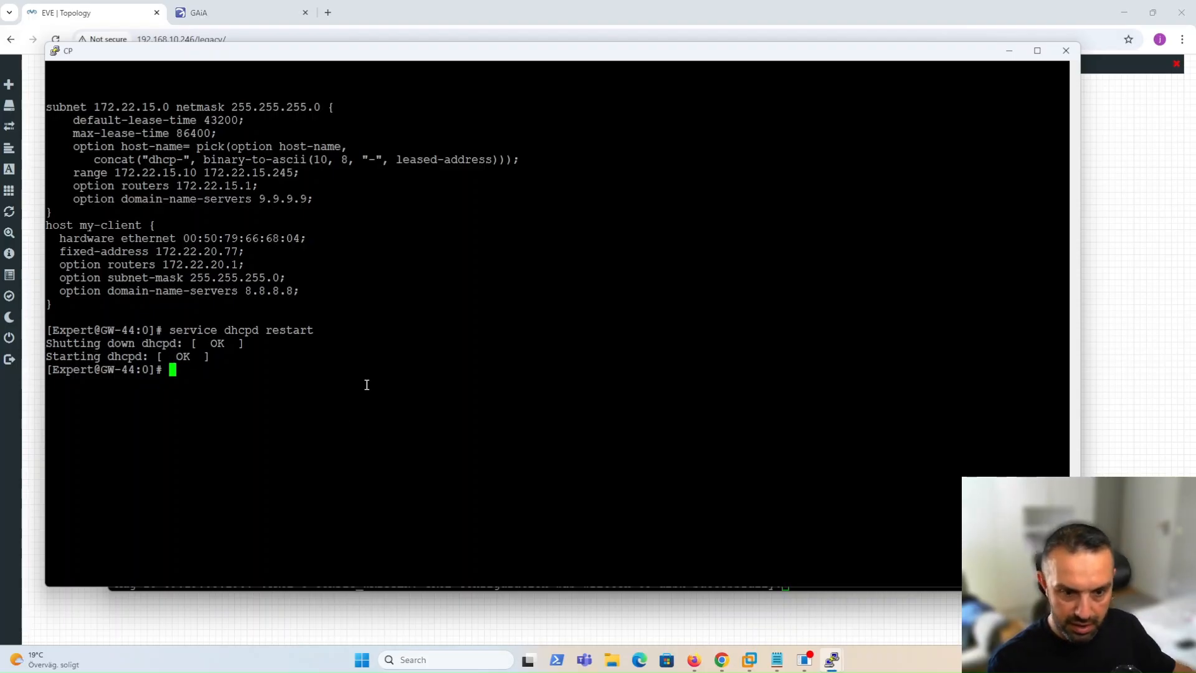
left_click(834, 663)
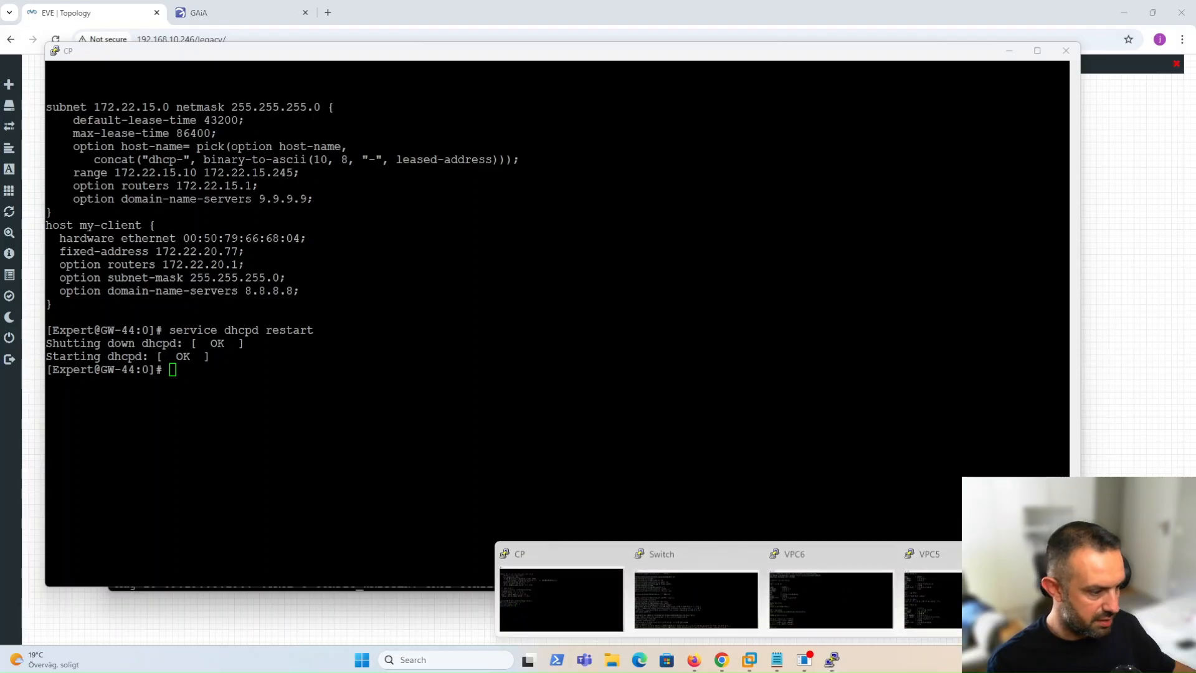
left_click(944, 594)
Close the VPC4 console and stop, then restart, the VPC4 node.
left_click(984, 75)
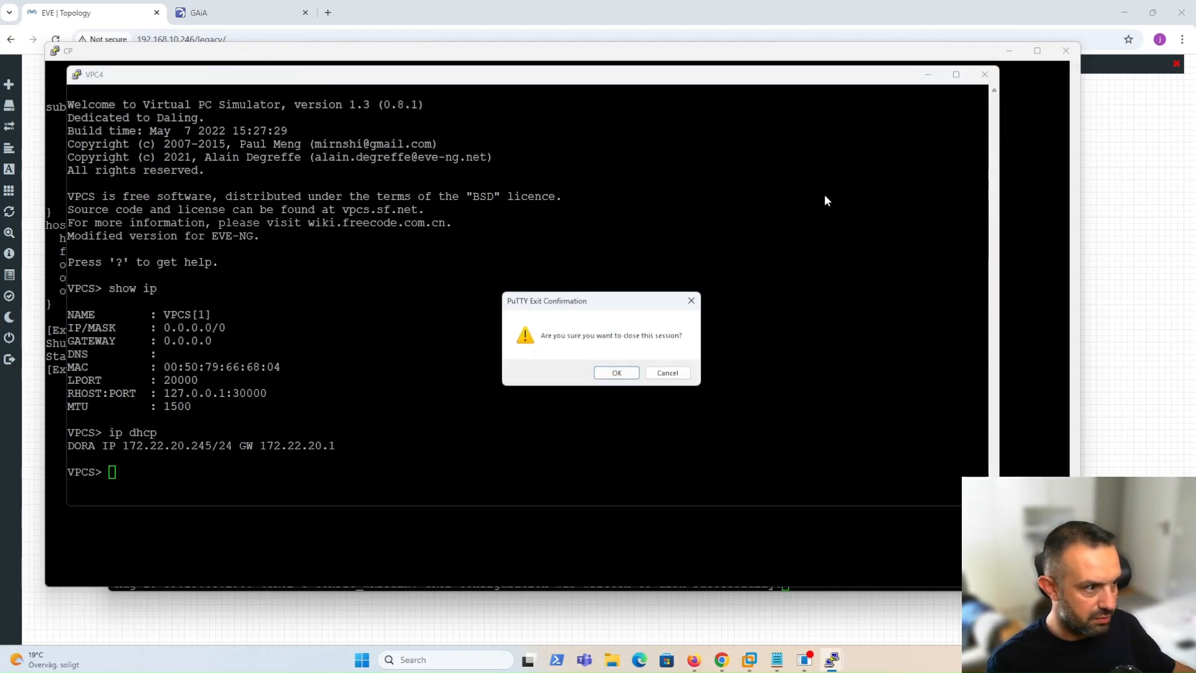
left_click(617, 373)
left_click(1095, 418)
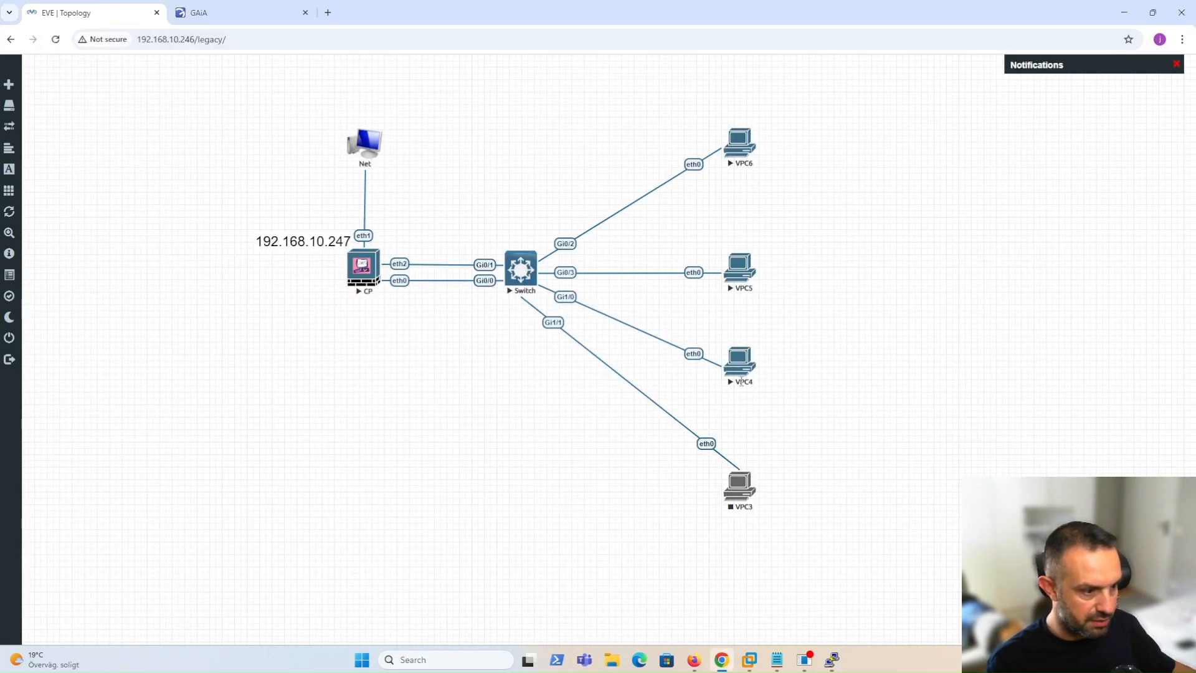
right_click(739, 372)
left_click(820, 396)
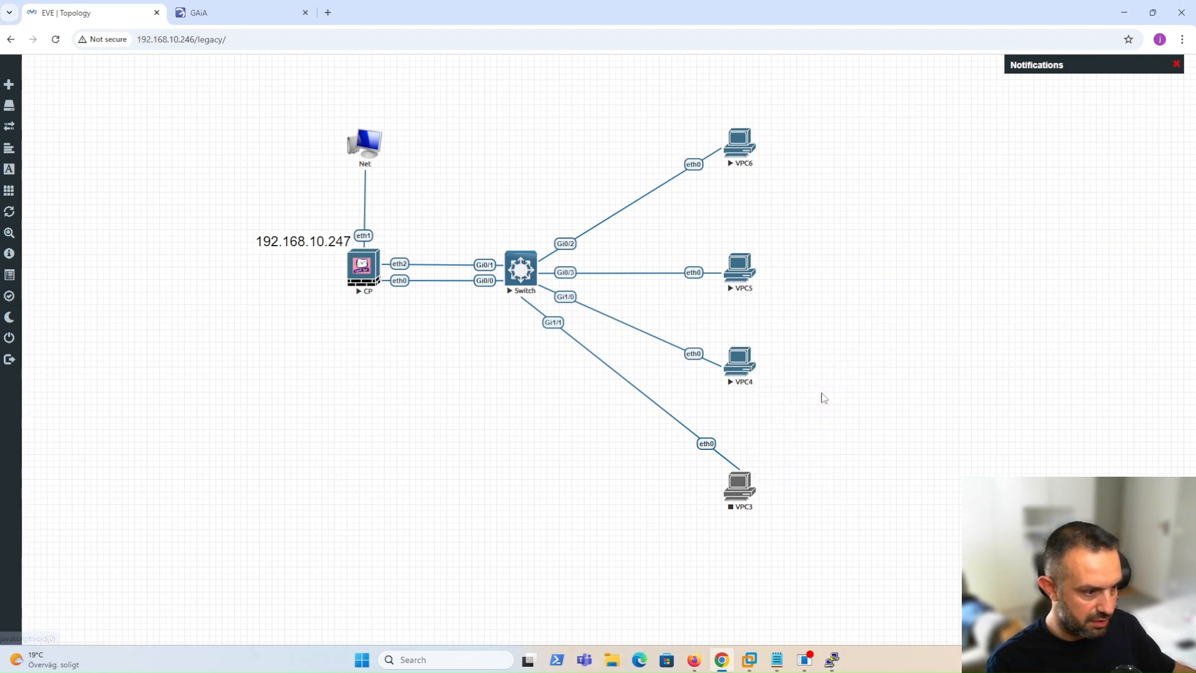
right_click(741, 364)
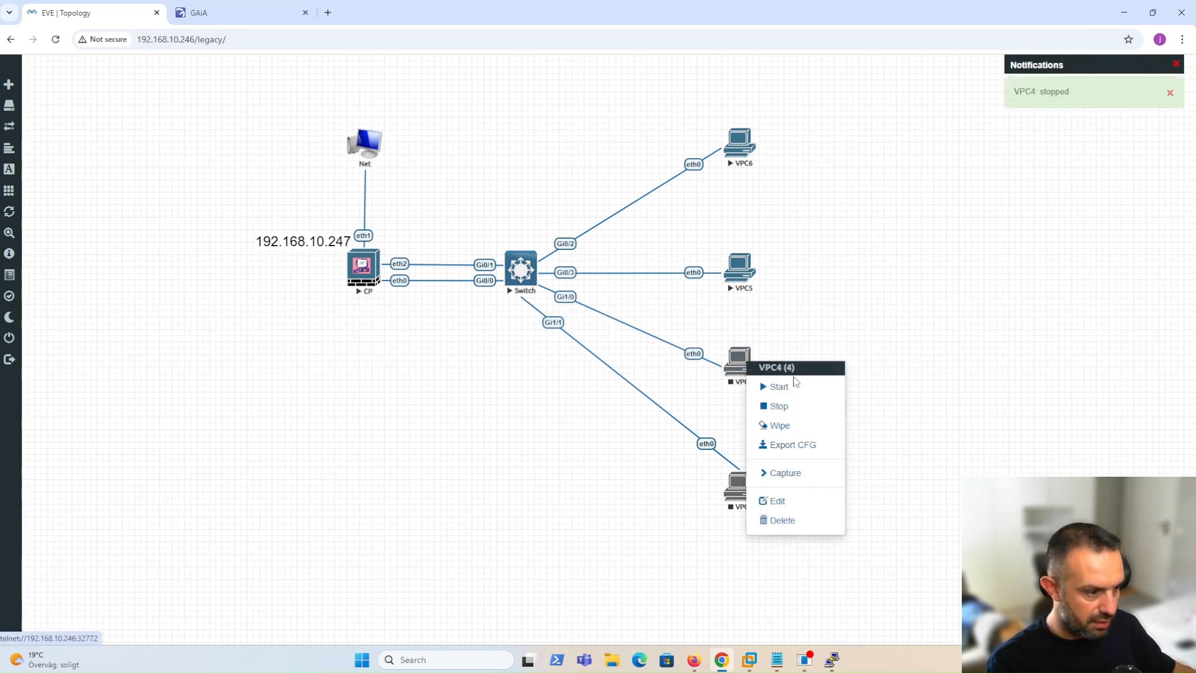
left_click(822, 389)
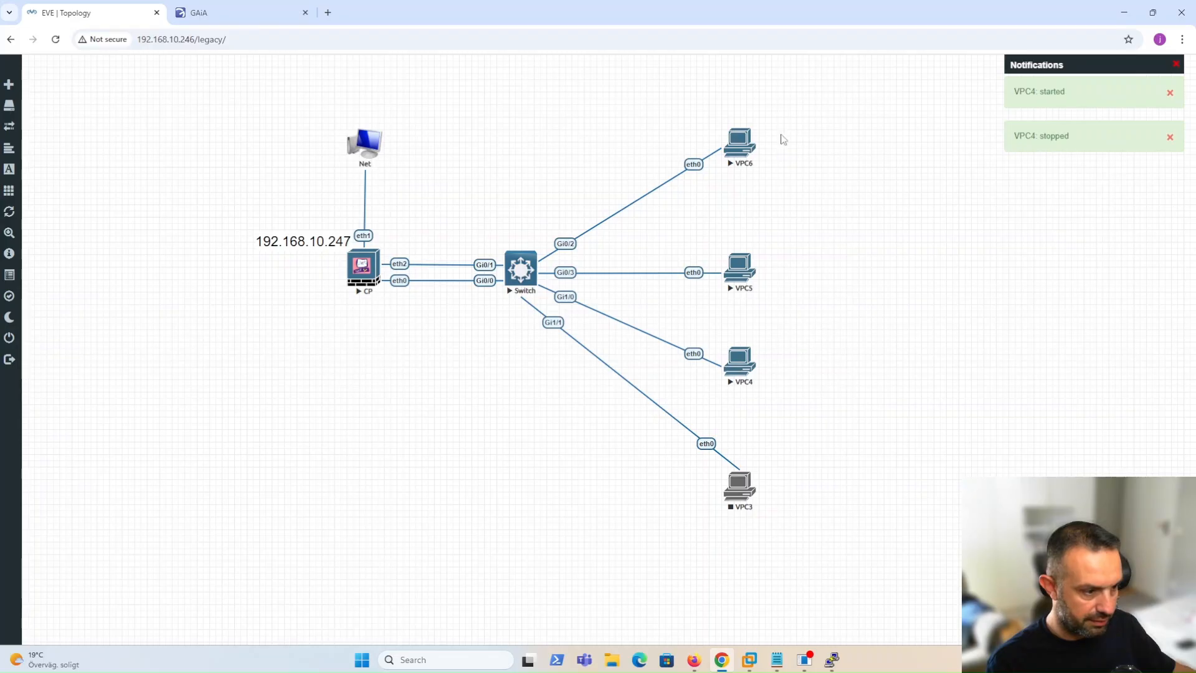
Open a new VPC4 telnet console and run show ip and ip dhcp, obtaining 172.22.20.77/24.
left_click(740, 361)
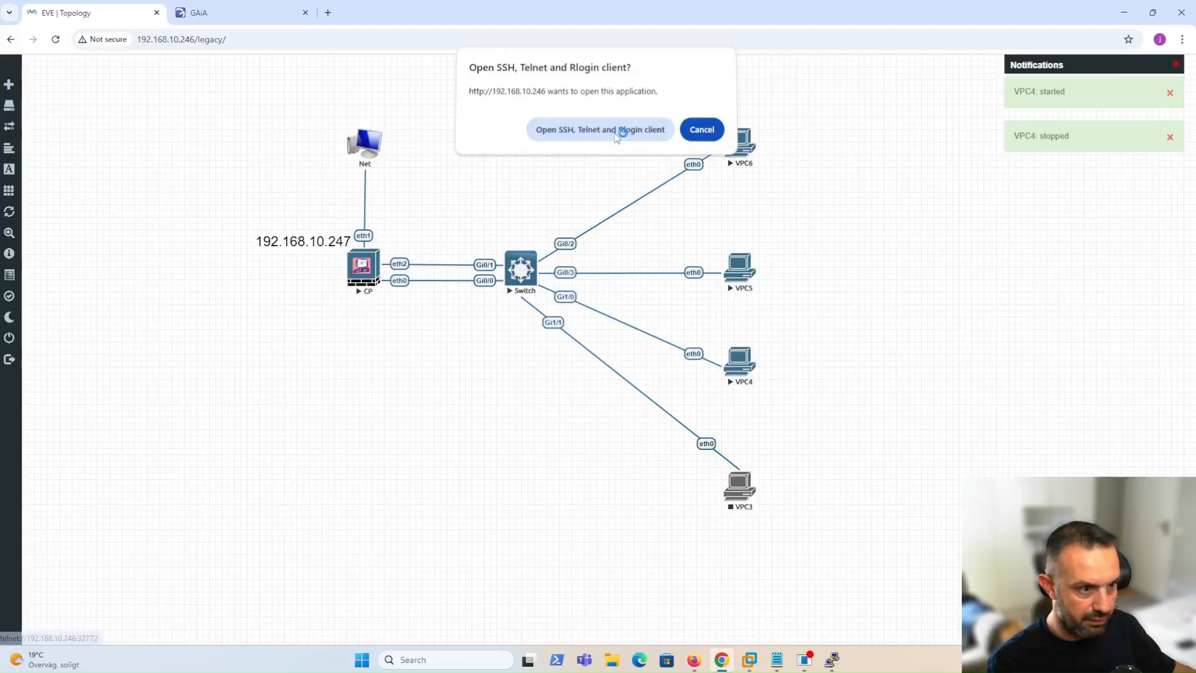
left_click(617, 132)
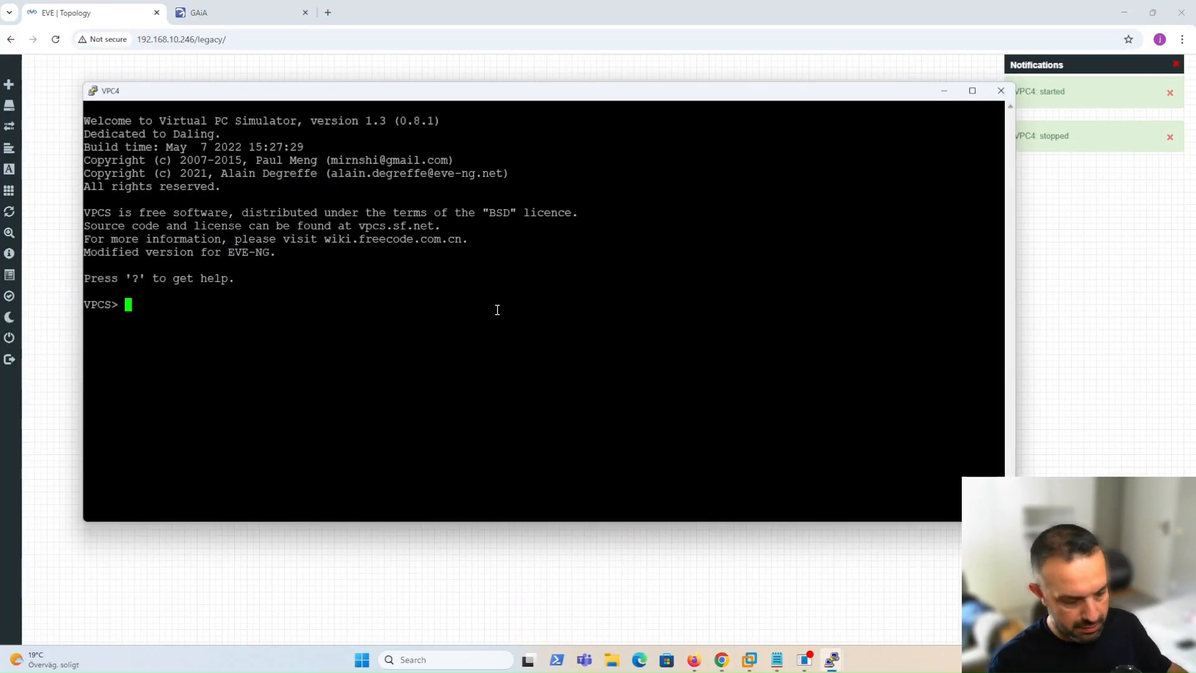
type("s")
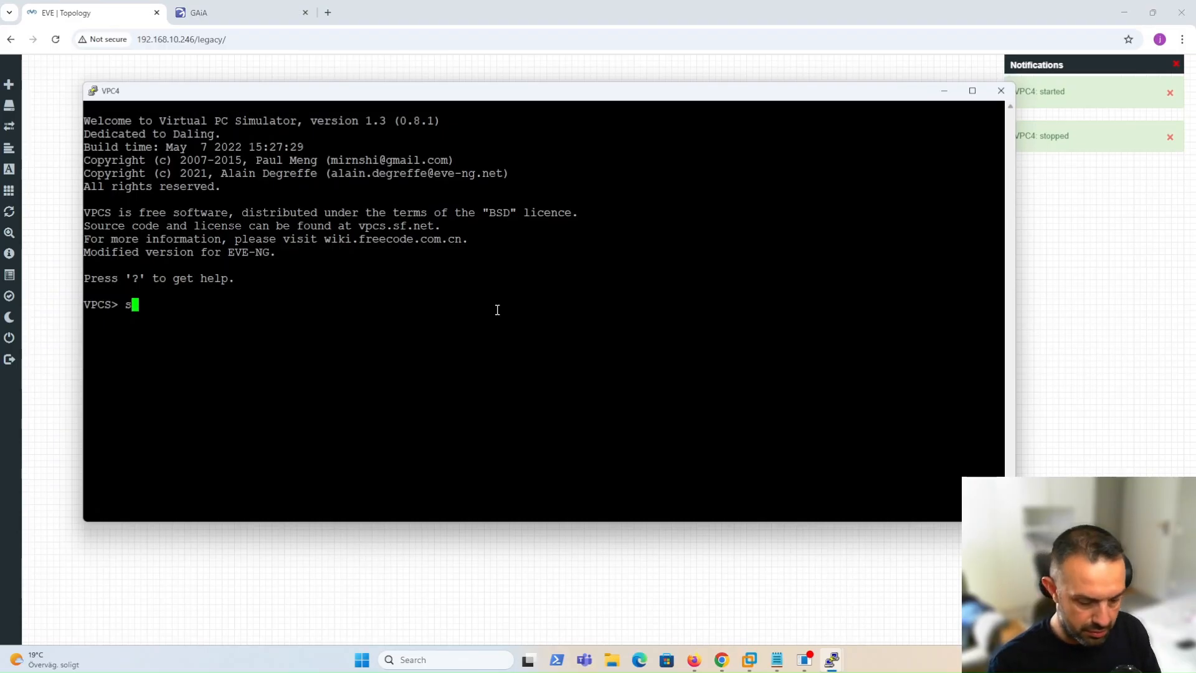
type("how ip")
key("Return")
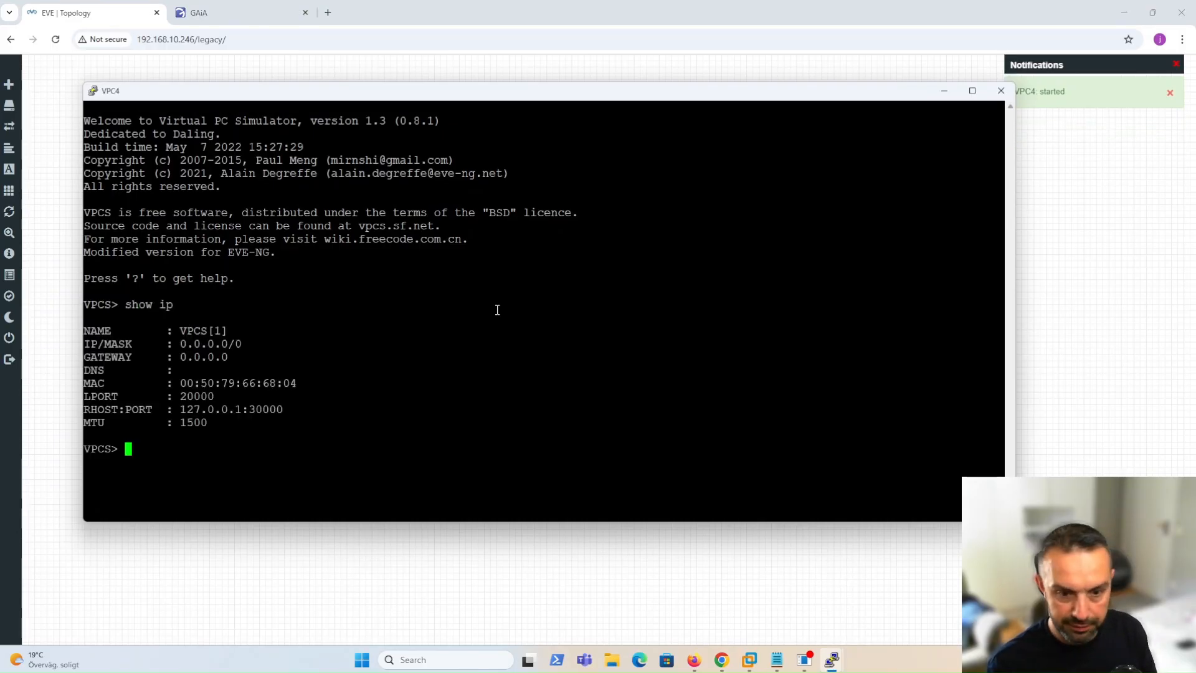
type("ip dhcp")
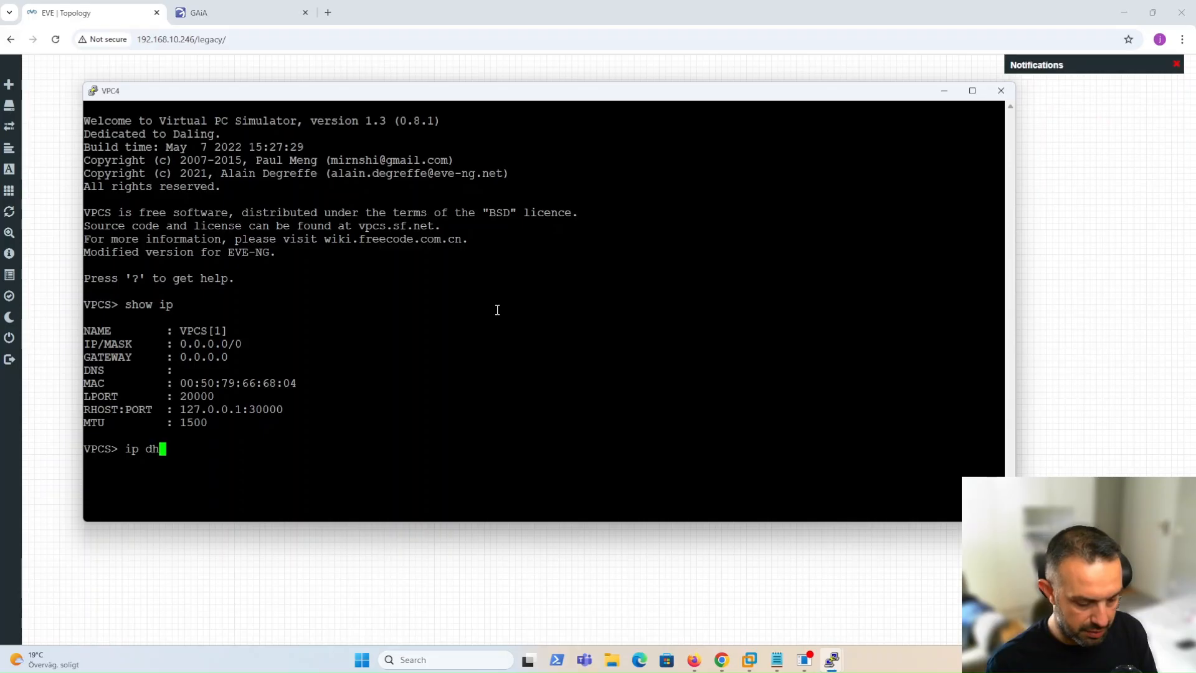
key("Return")
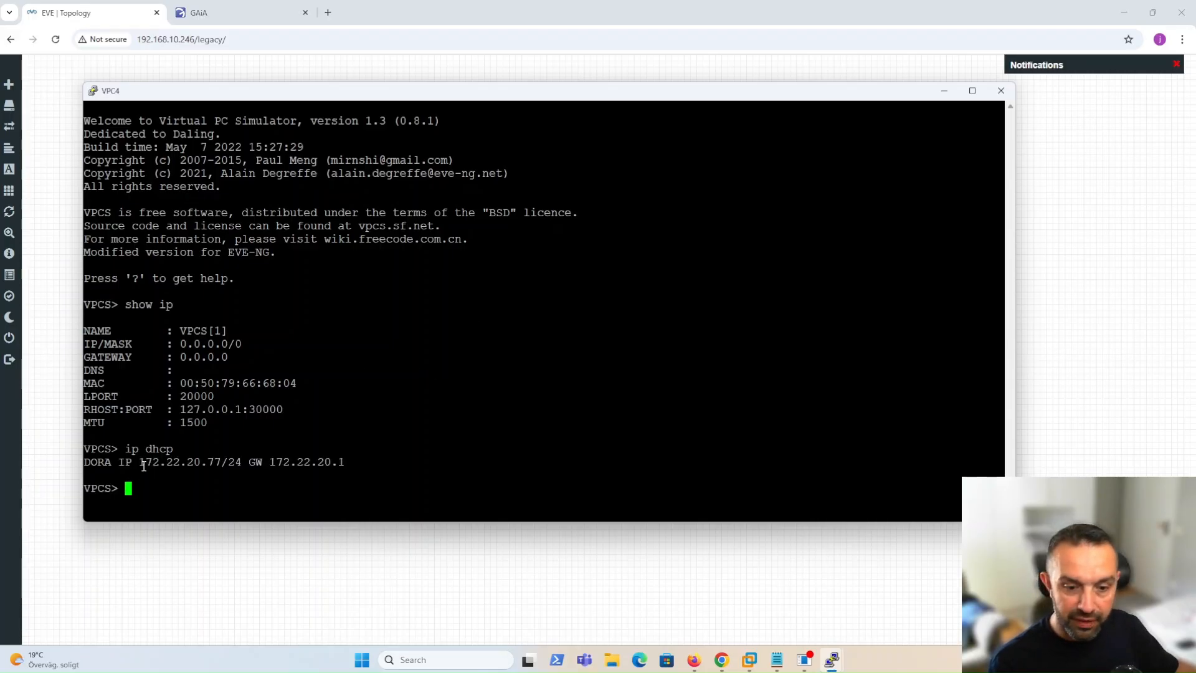
left_click_drag(139, 462, 220, 462)
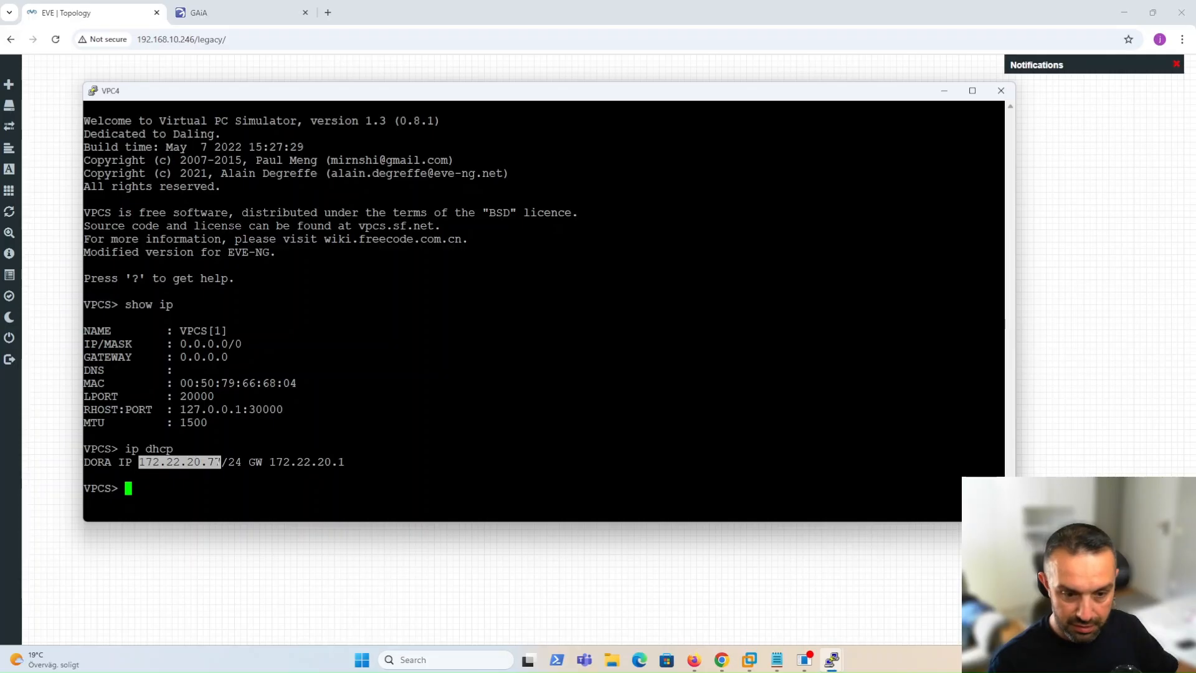
left_click(210, 463)
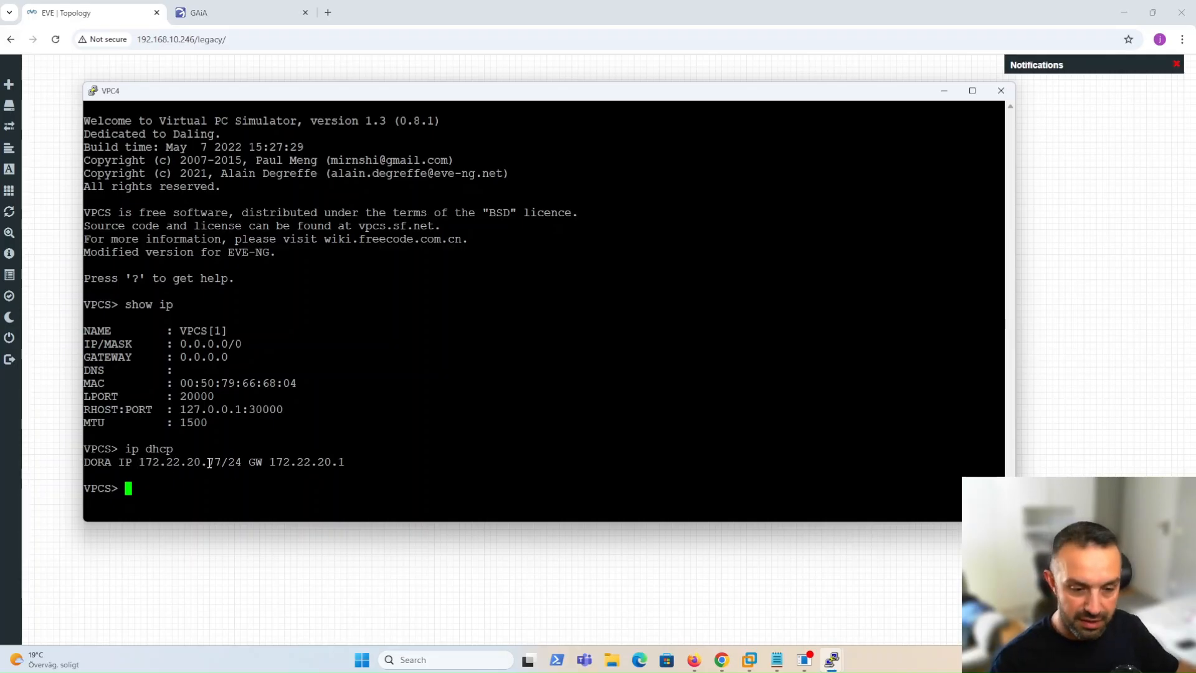
left_click_drag(210, 462, 215, 462)
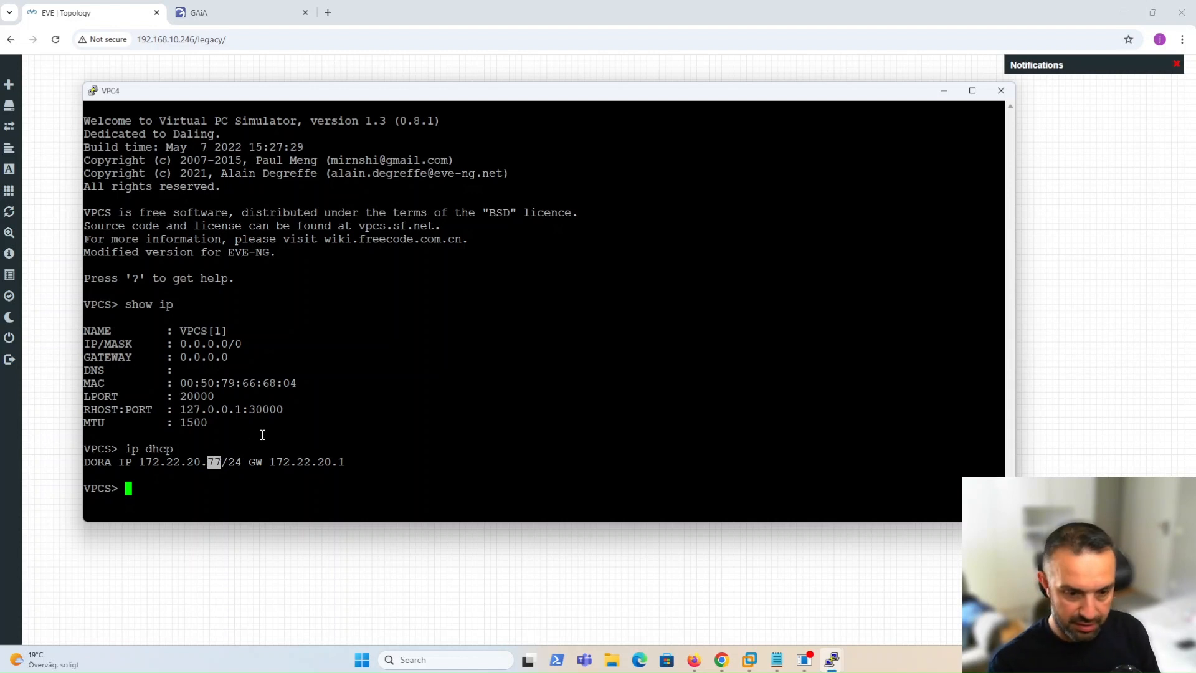
Run show ip on VPC4 to confirm DNS server 8.8.8.8 from 172.22.20.1.
type("show ip")
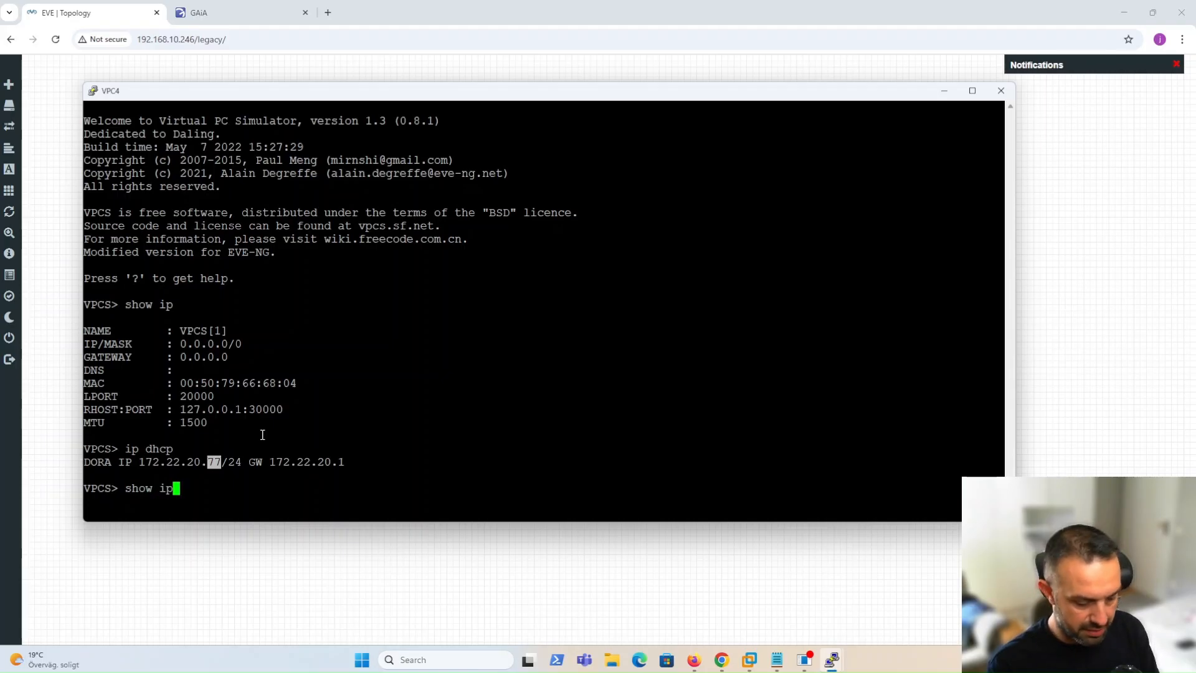
key("Return")
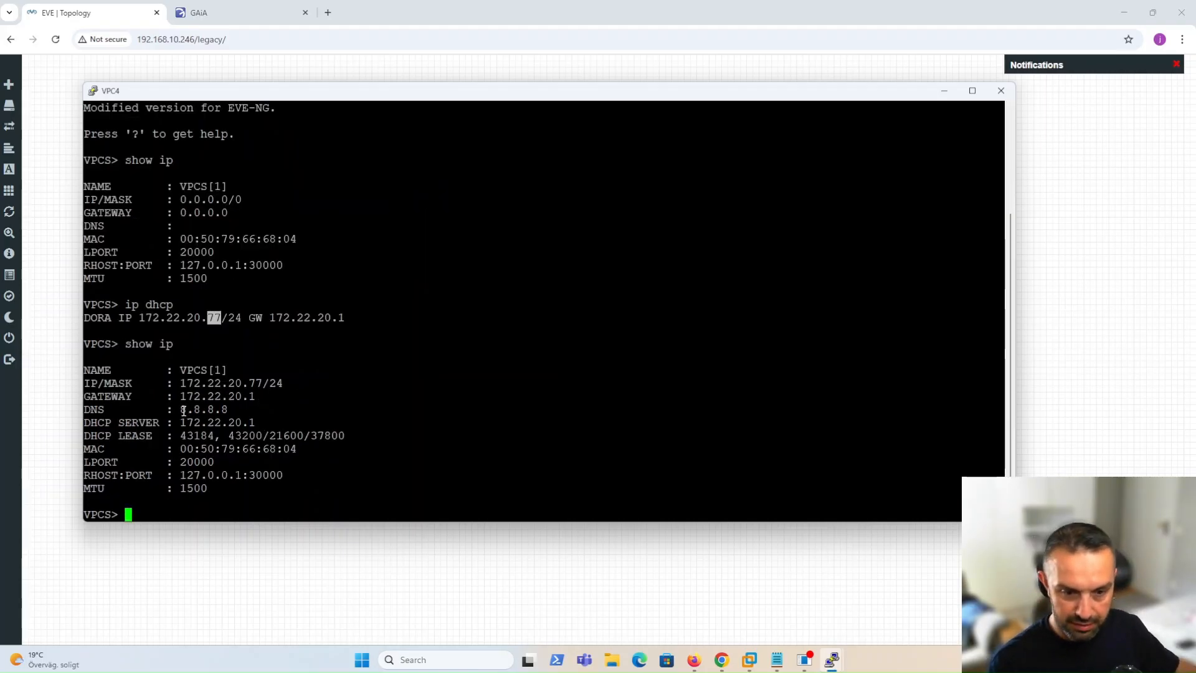
left_click_drag(181, 409, 228, 410)
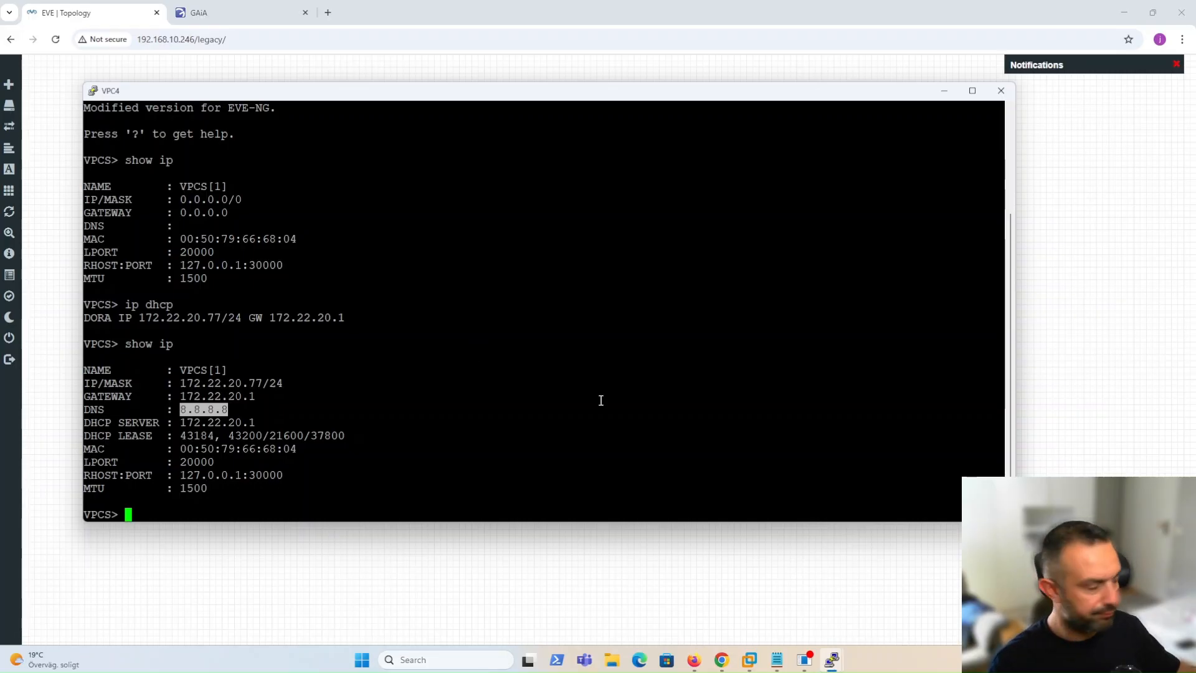
Minimize VPC4 and paste chattr +i /etc/dhcpd.conf into the Gaia shell.
left_click(943, 91)
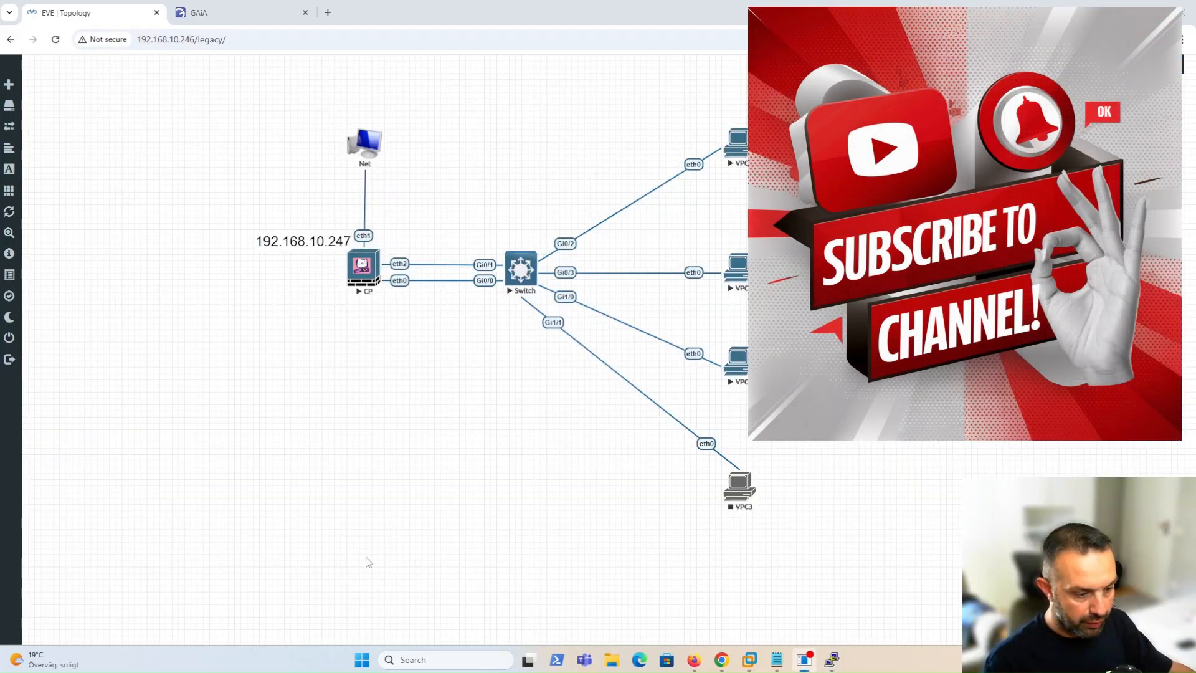
mouse_move(832, 660)
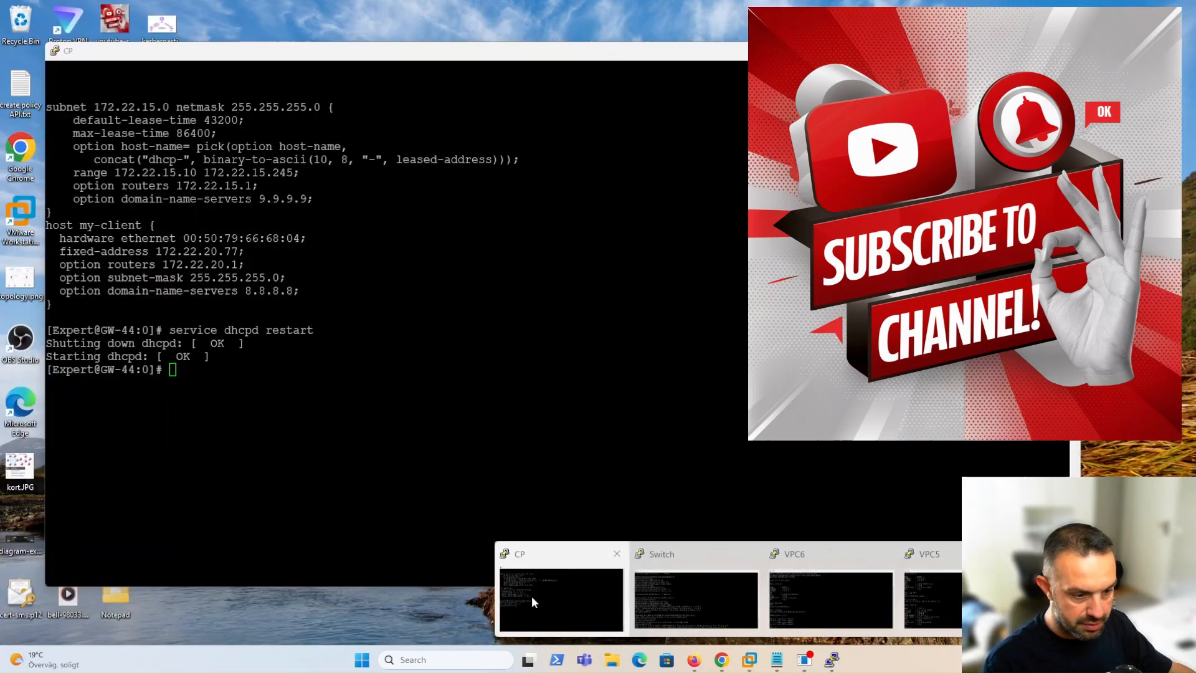
left_click(532, 595)
right_click(254, 442)
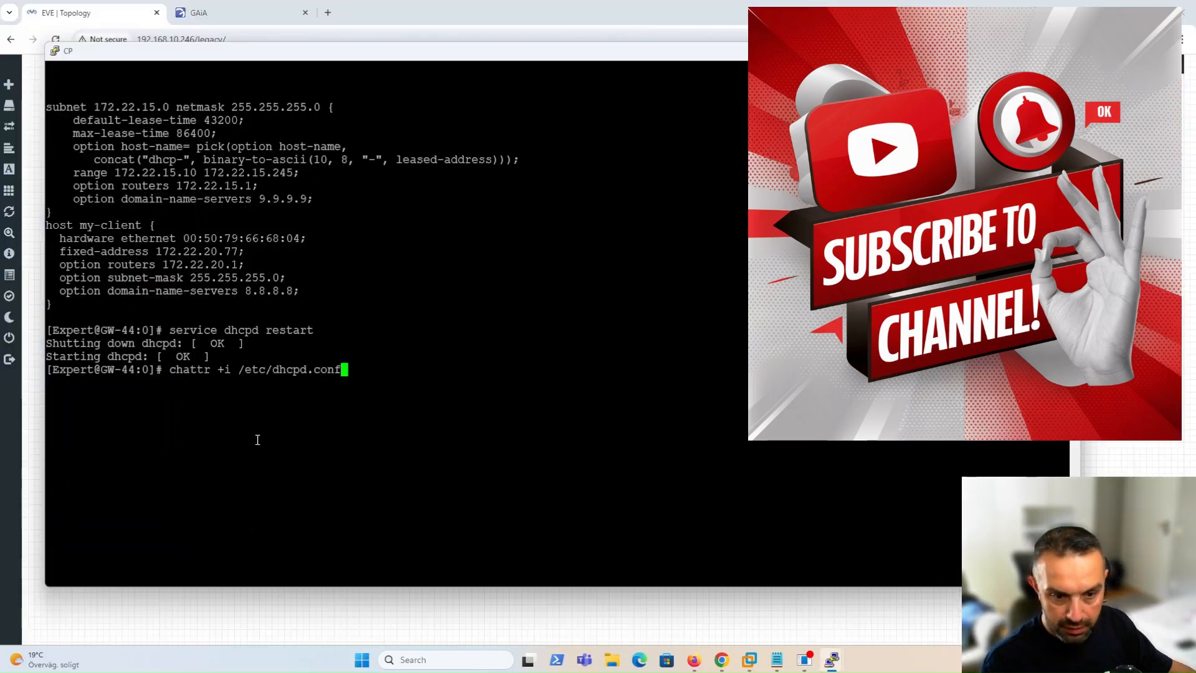